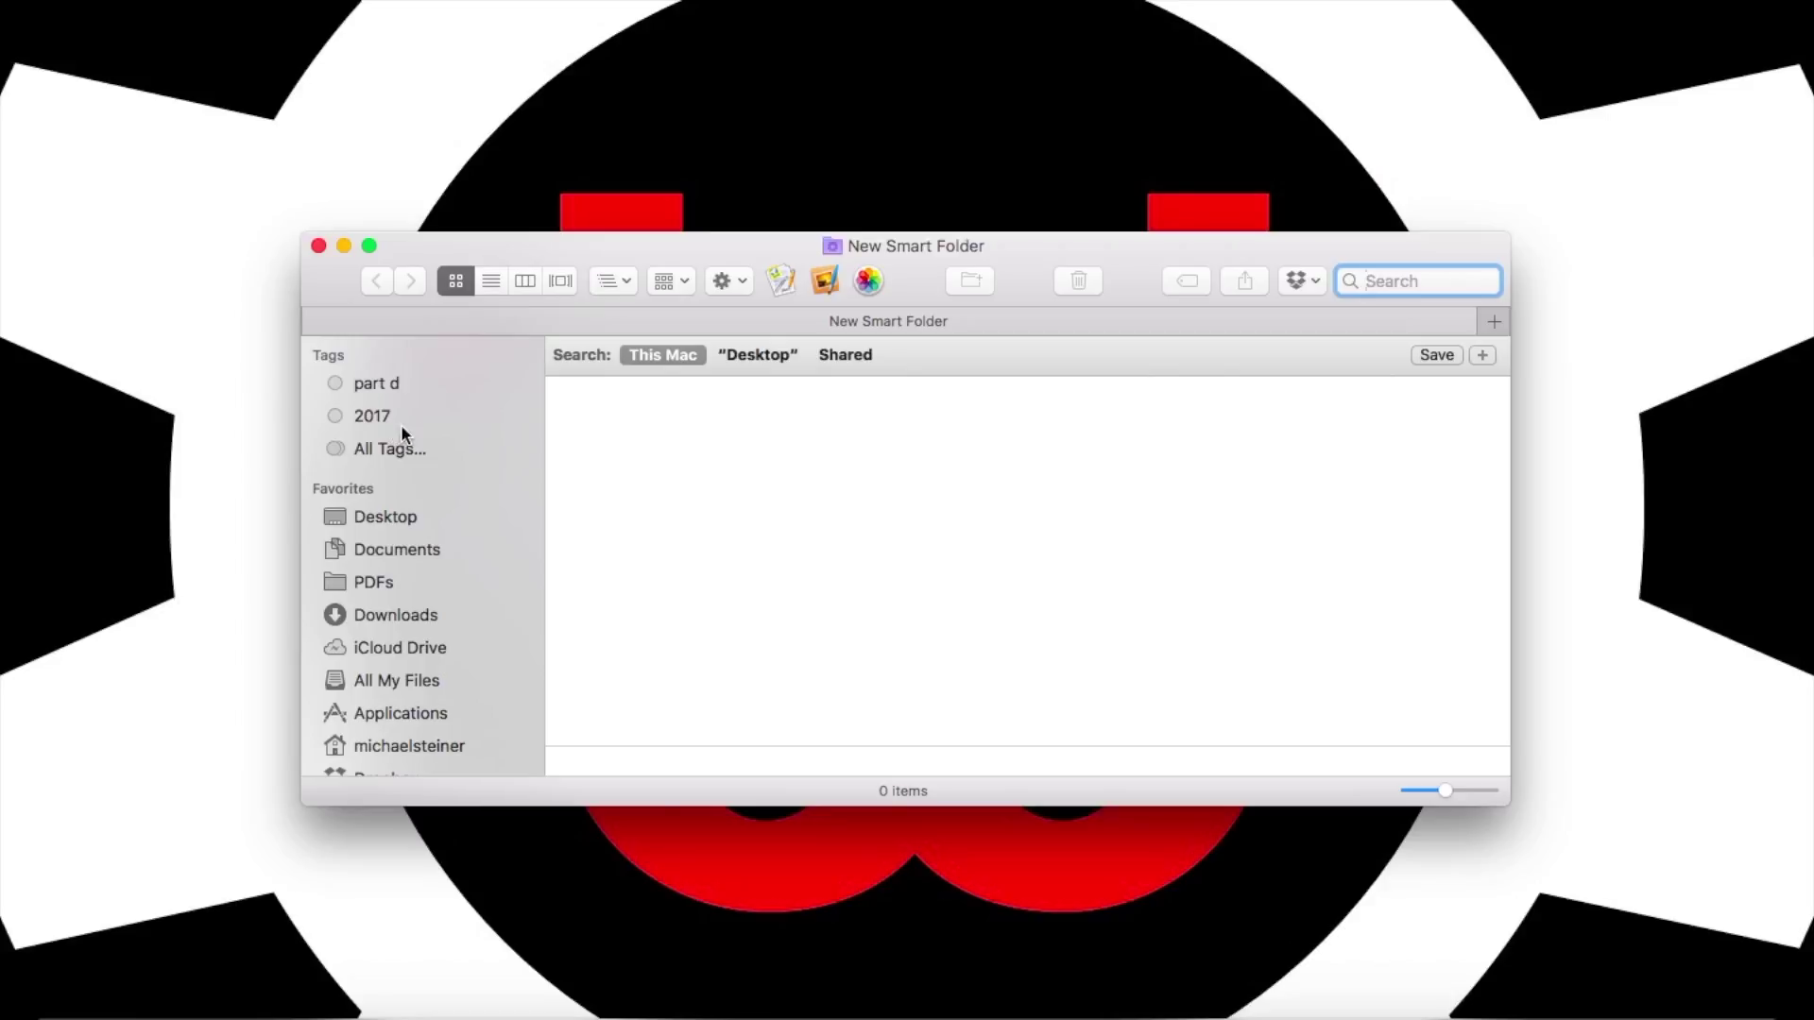
Step: Add a search criterion to the new smart folder so that Tags is "part d"
{"action": "left_click", "coordinate": [1480, 356]}
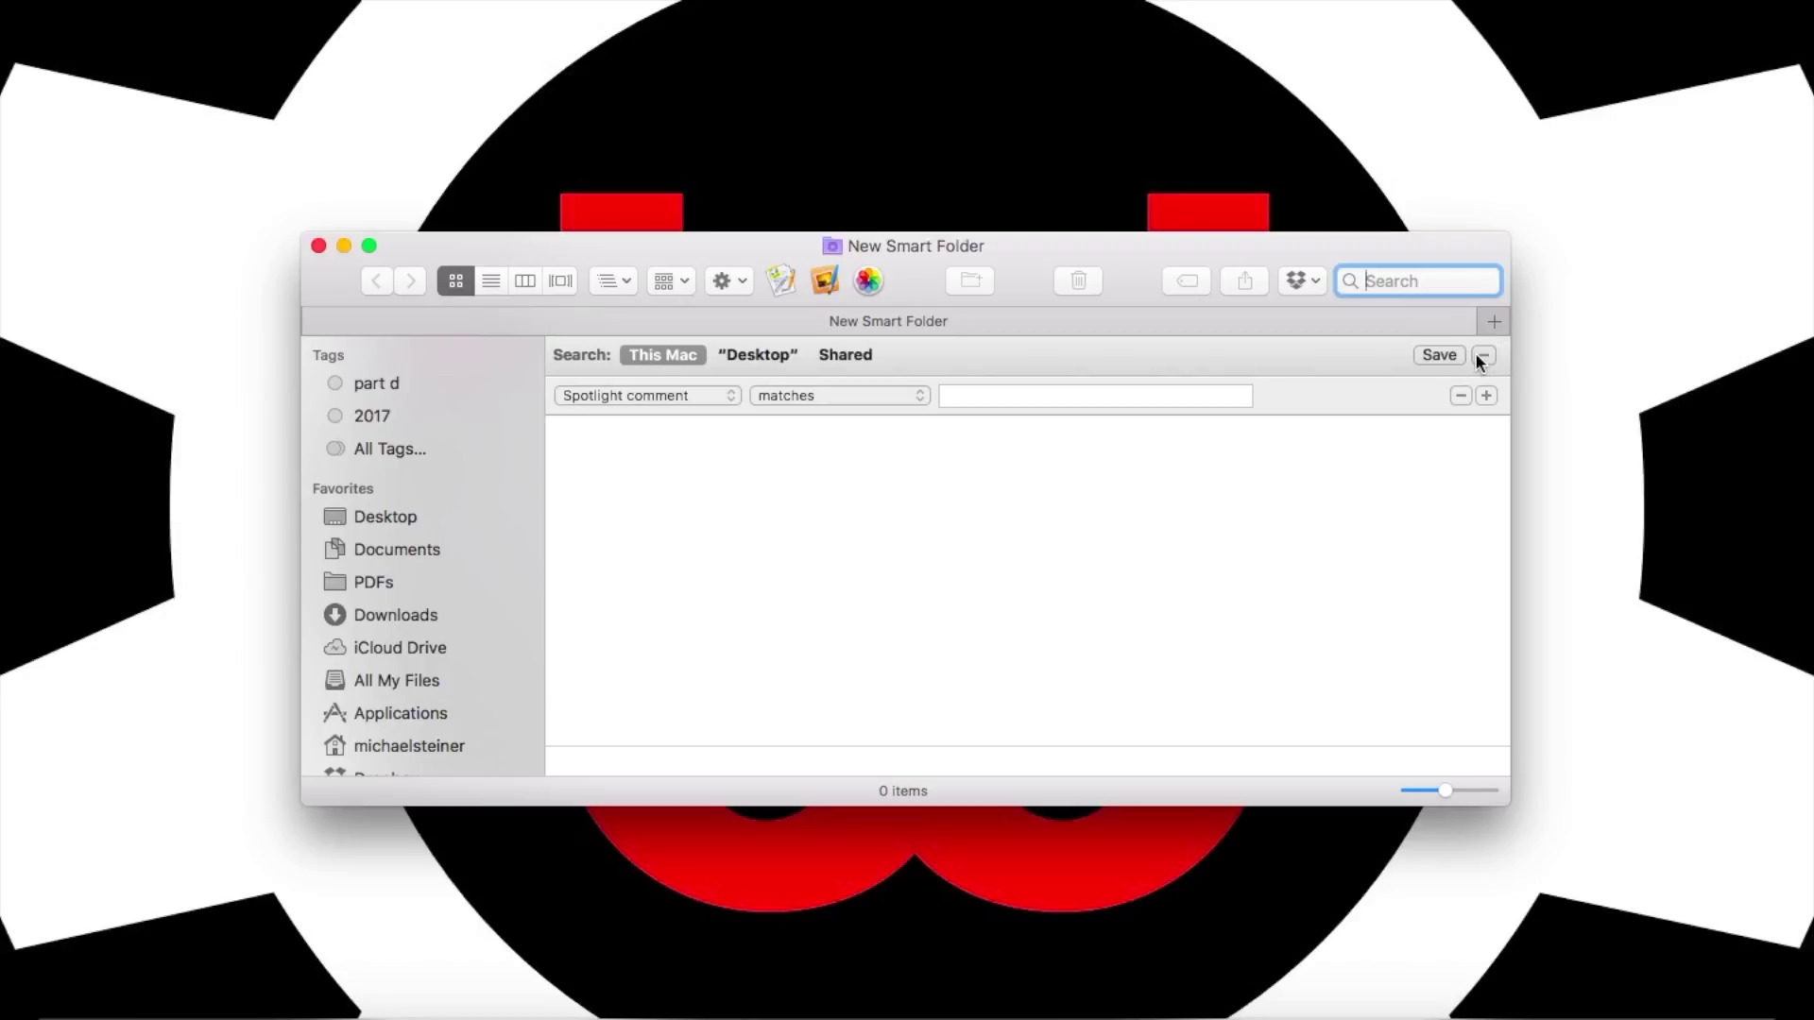
{"action": "left_click", "coordinate": [643, 397]}
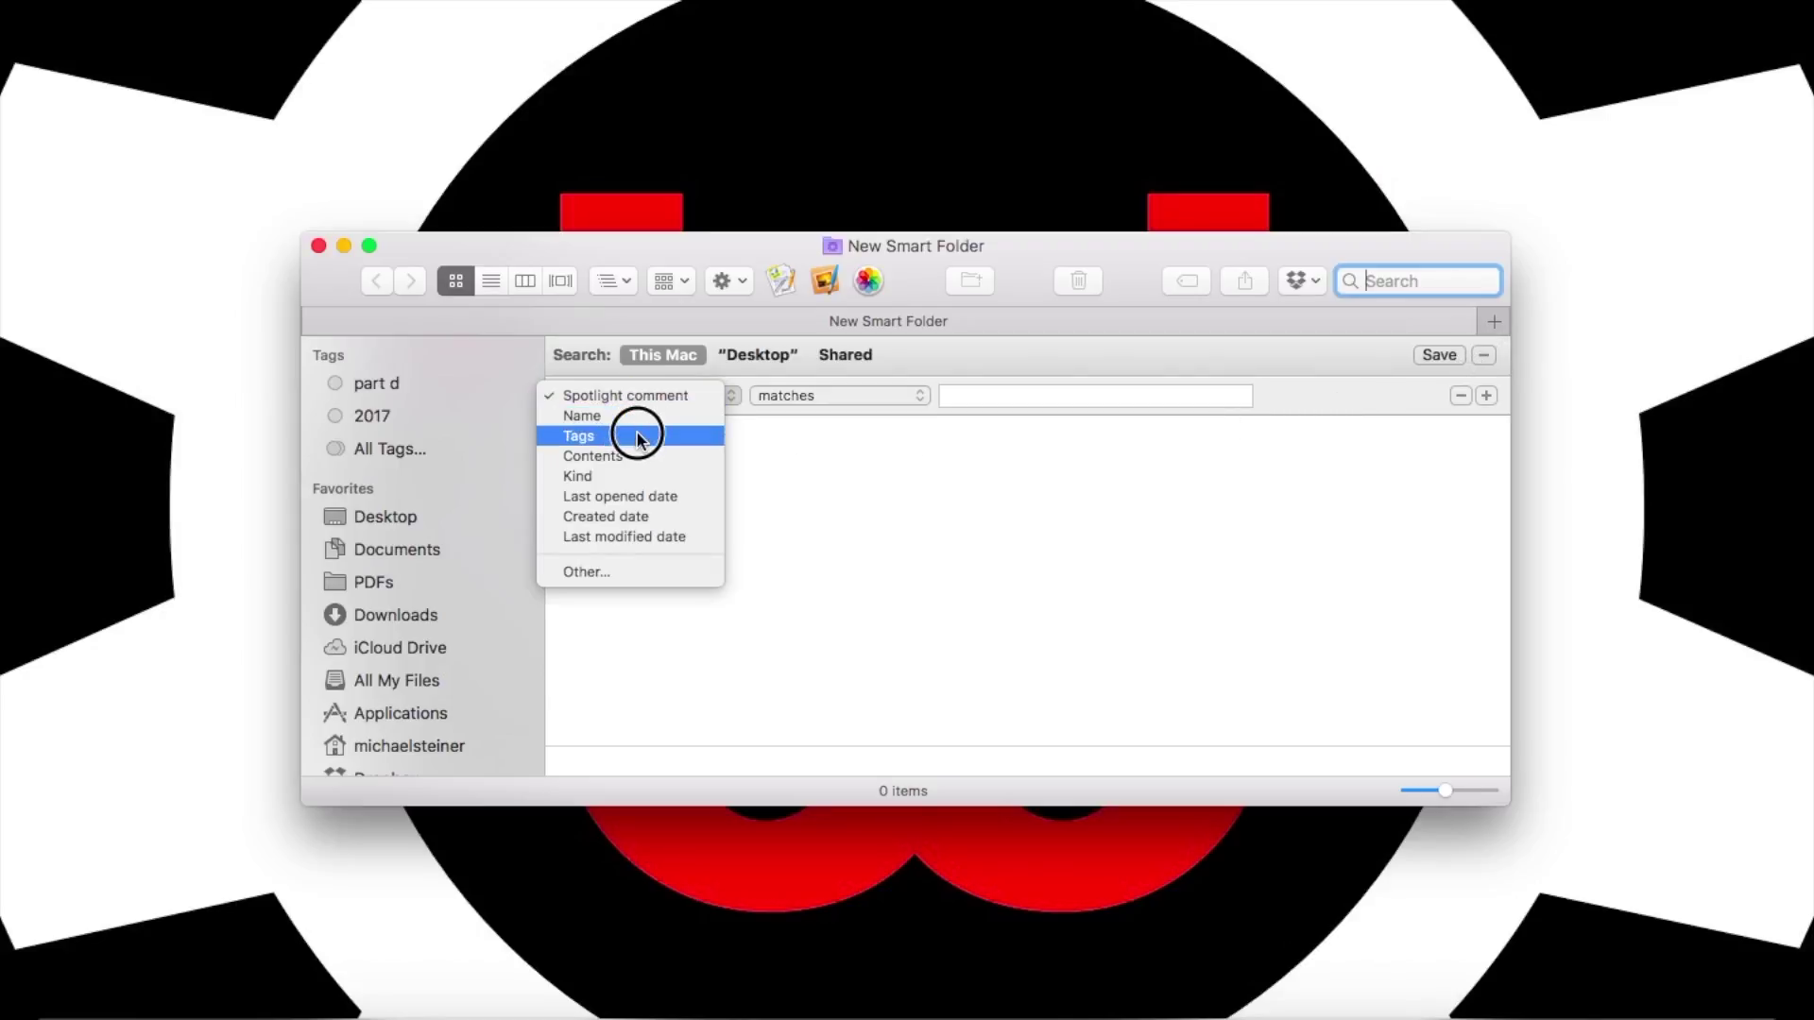
{"action": "left_click", "coordinate": [637, 436]}
{"action": "left_click_drag", "start_coordinate": [698, 395], "coordinate": [689, 472]}
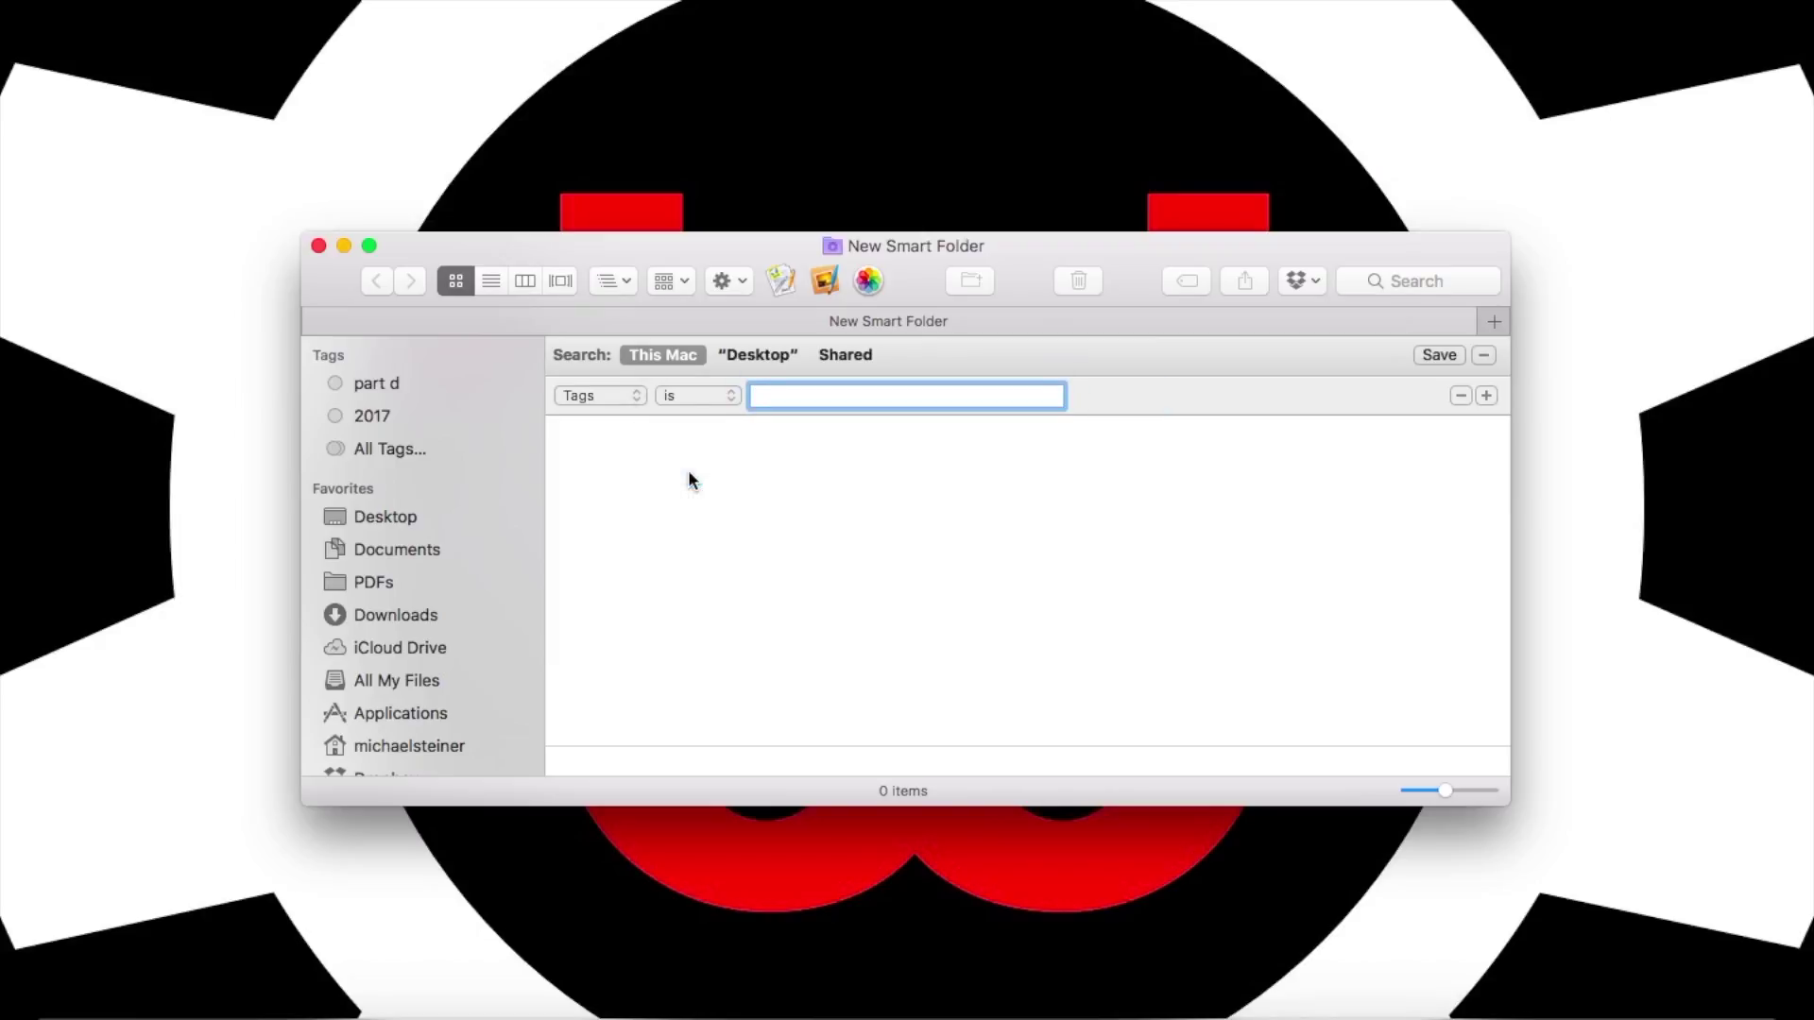
{"action": "type", "text": "part d"}
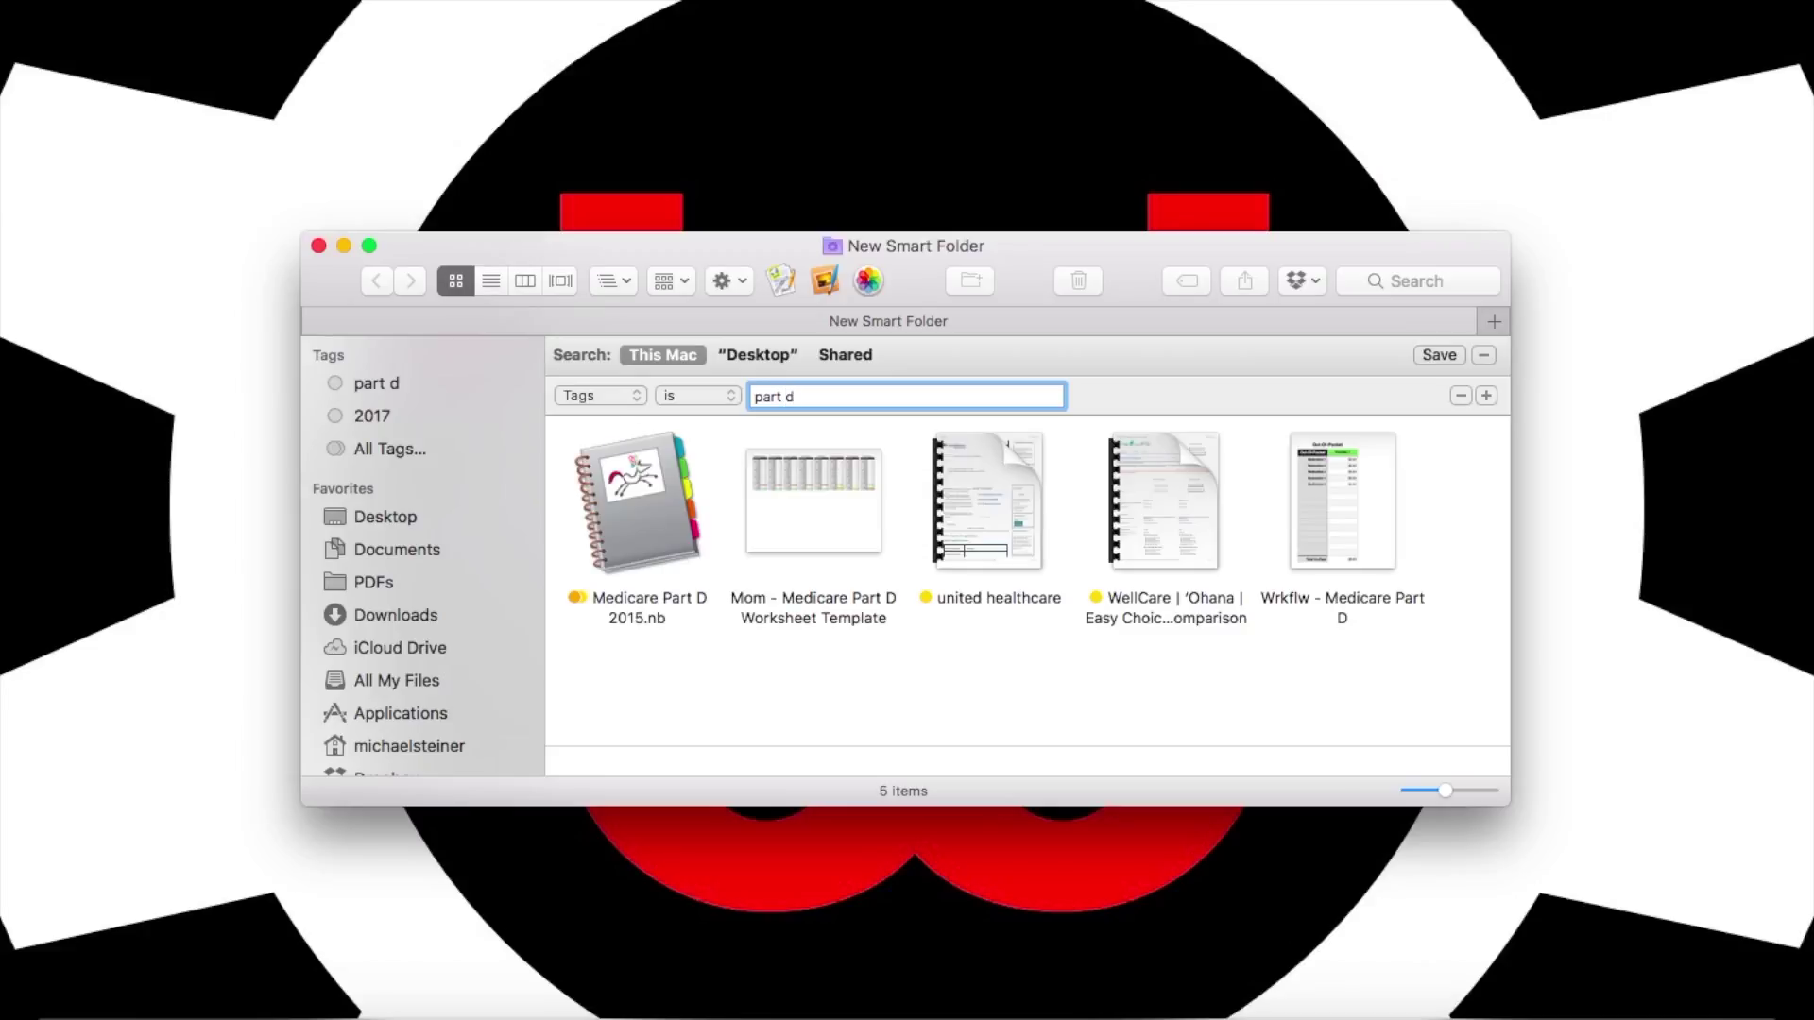
Step: Add a second criterion to the smart folder so that Tags is "2017"
{"action": "left_click", "coordinate": [1485, 397]}
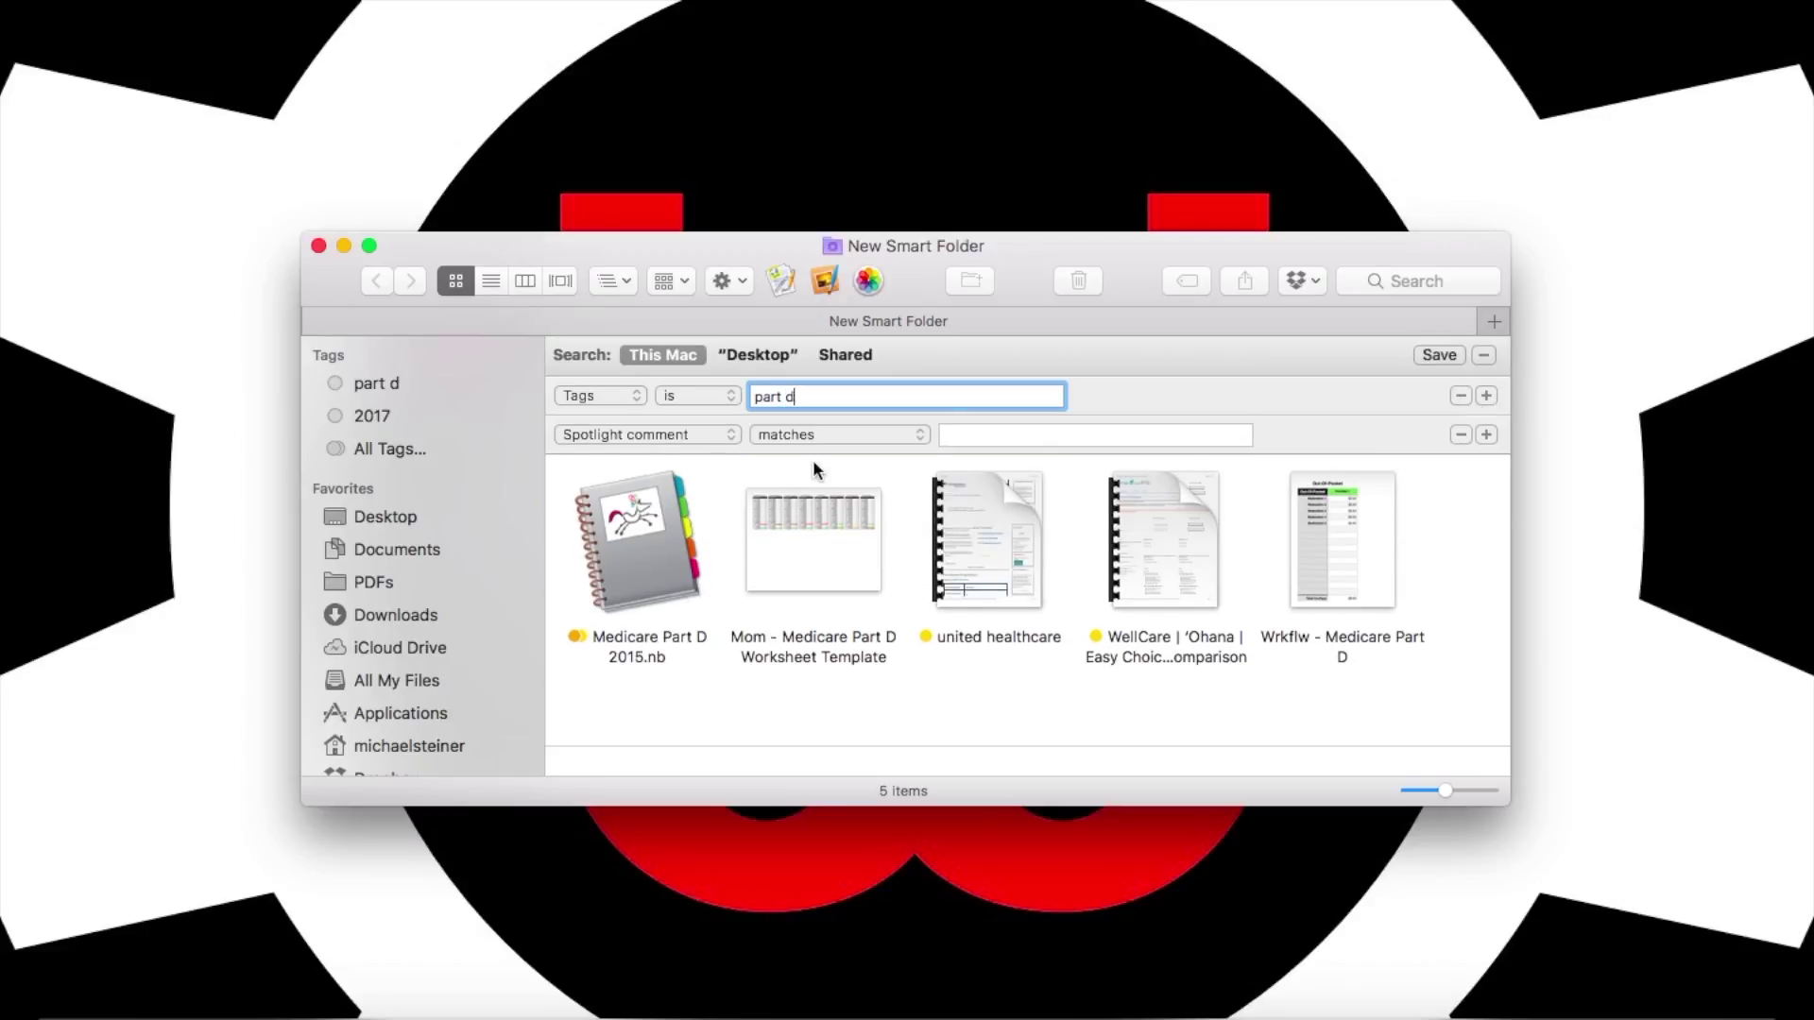
{"action": "left_click", "coordinate": [658, 439]}
{"action": "left_click", "coordinate": [651, 472]}
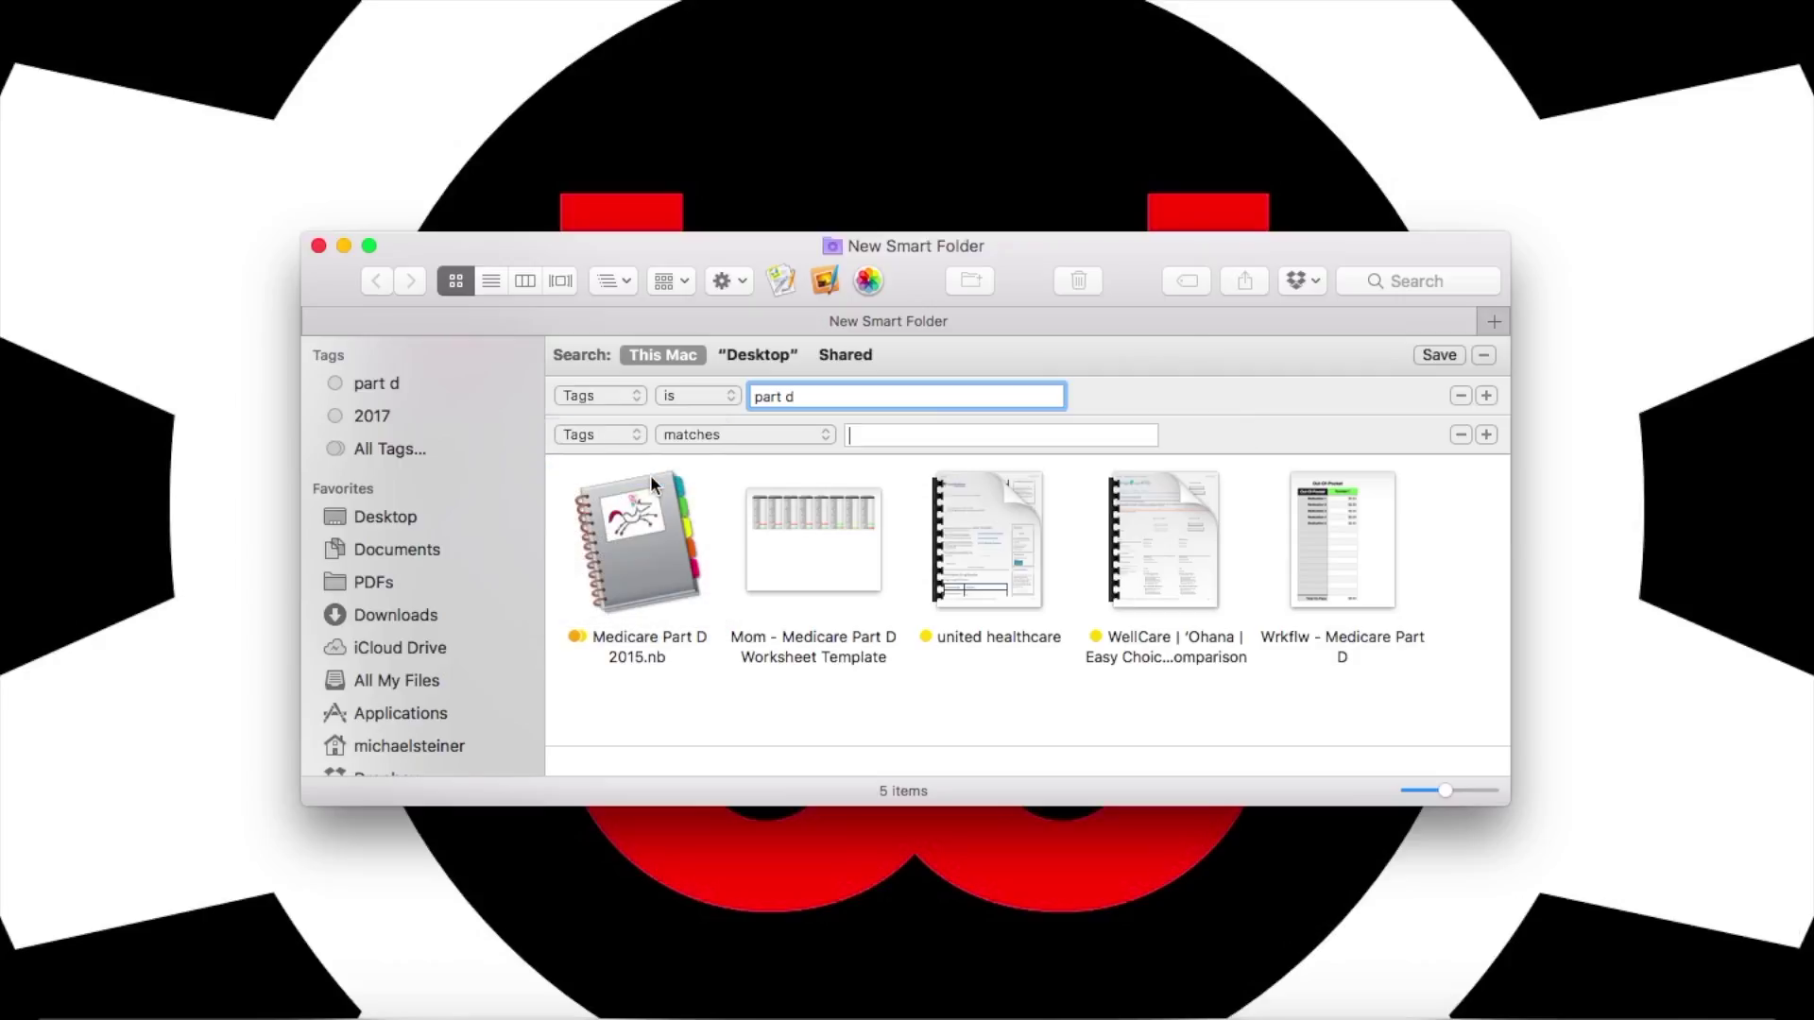
{"action": "left_click", "coordinate": [694, 435]}
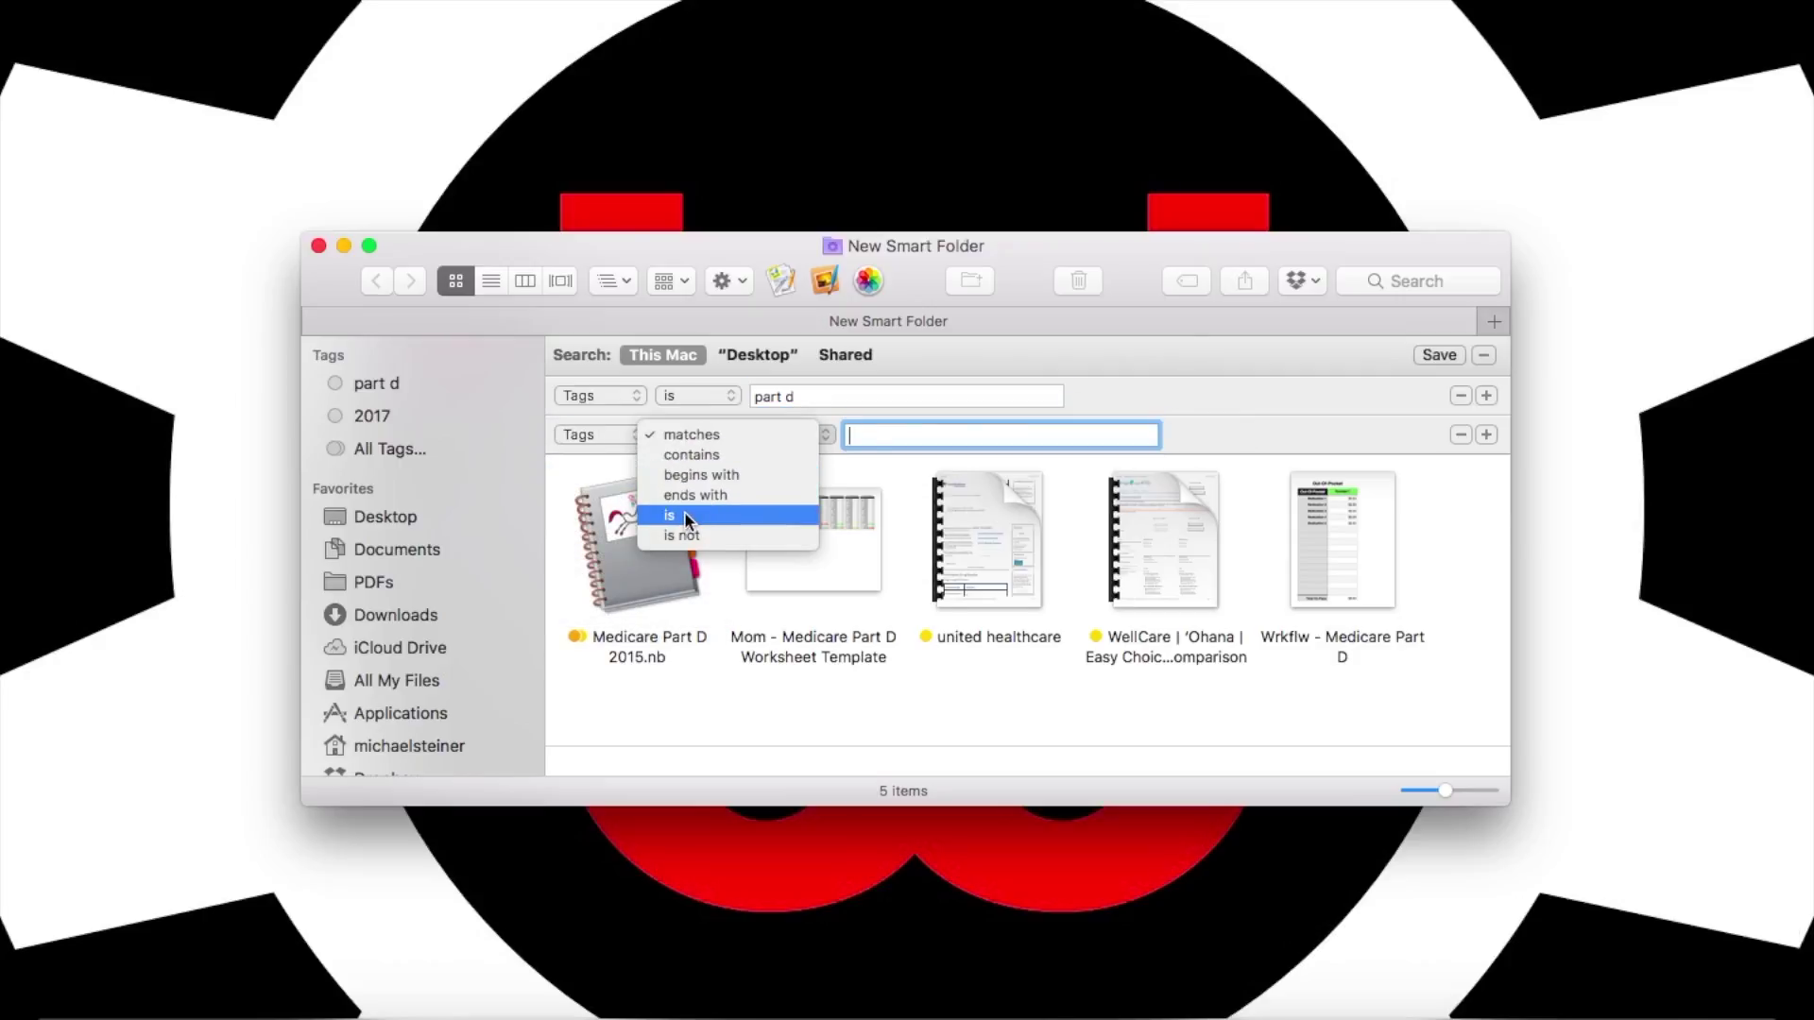
{"action": "left_click", "coordinate": [686, 518]}
{"action": "type", "text": "20"}
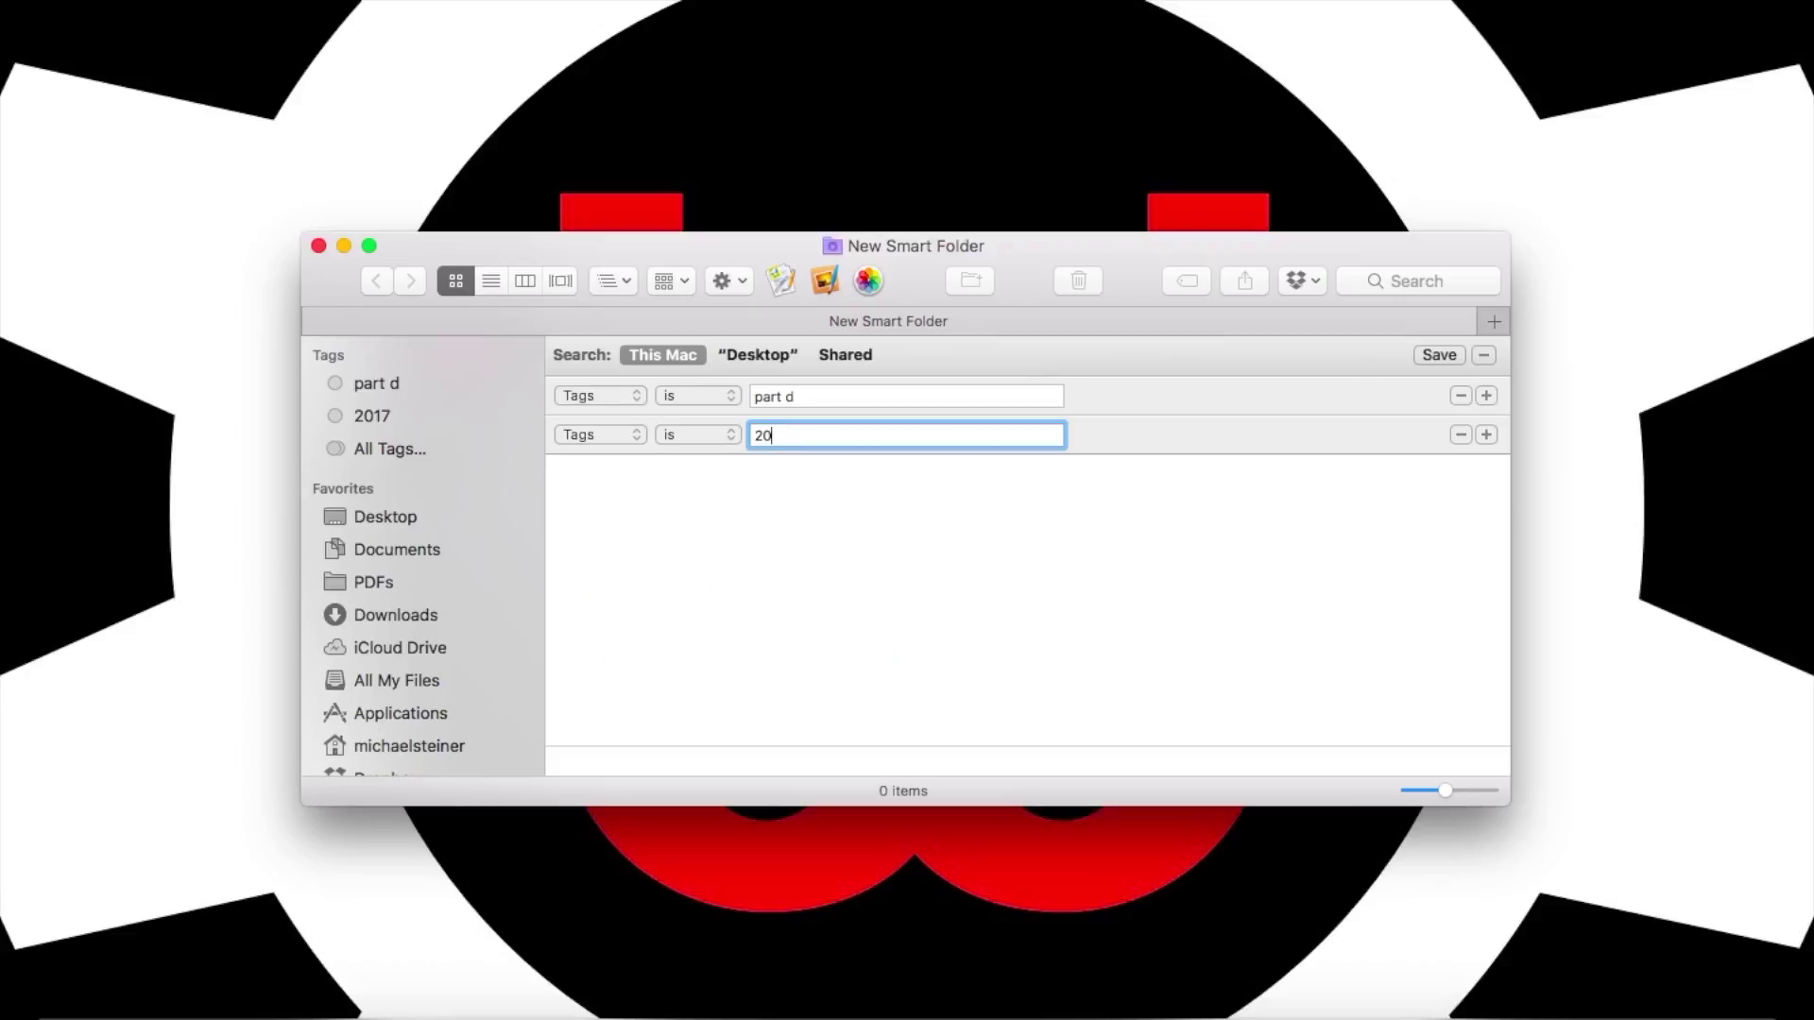
{"action": "type", "text": "17"}
Step: Add a third criterion to the smart folder that searches by file contents
{"action": "left_click", "coordinate": [1485, 436]}
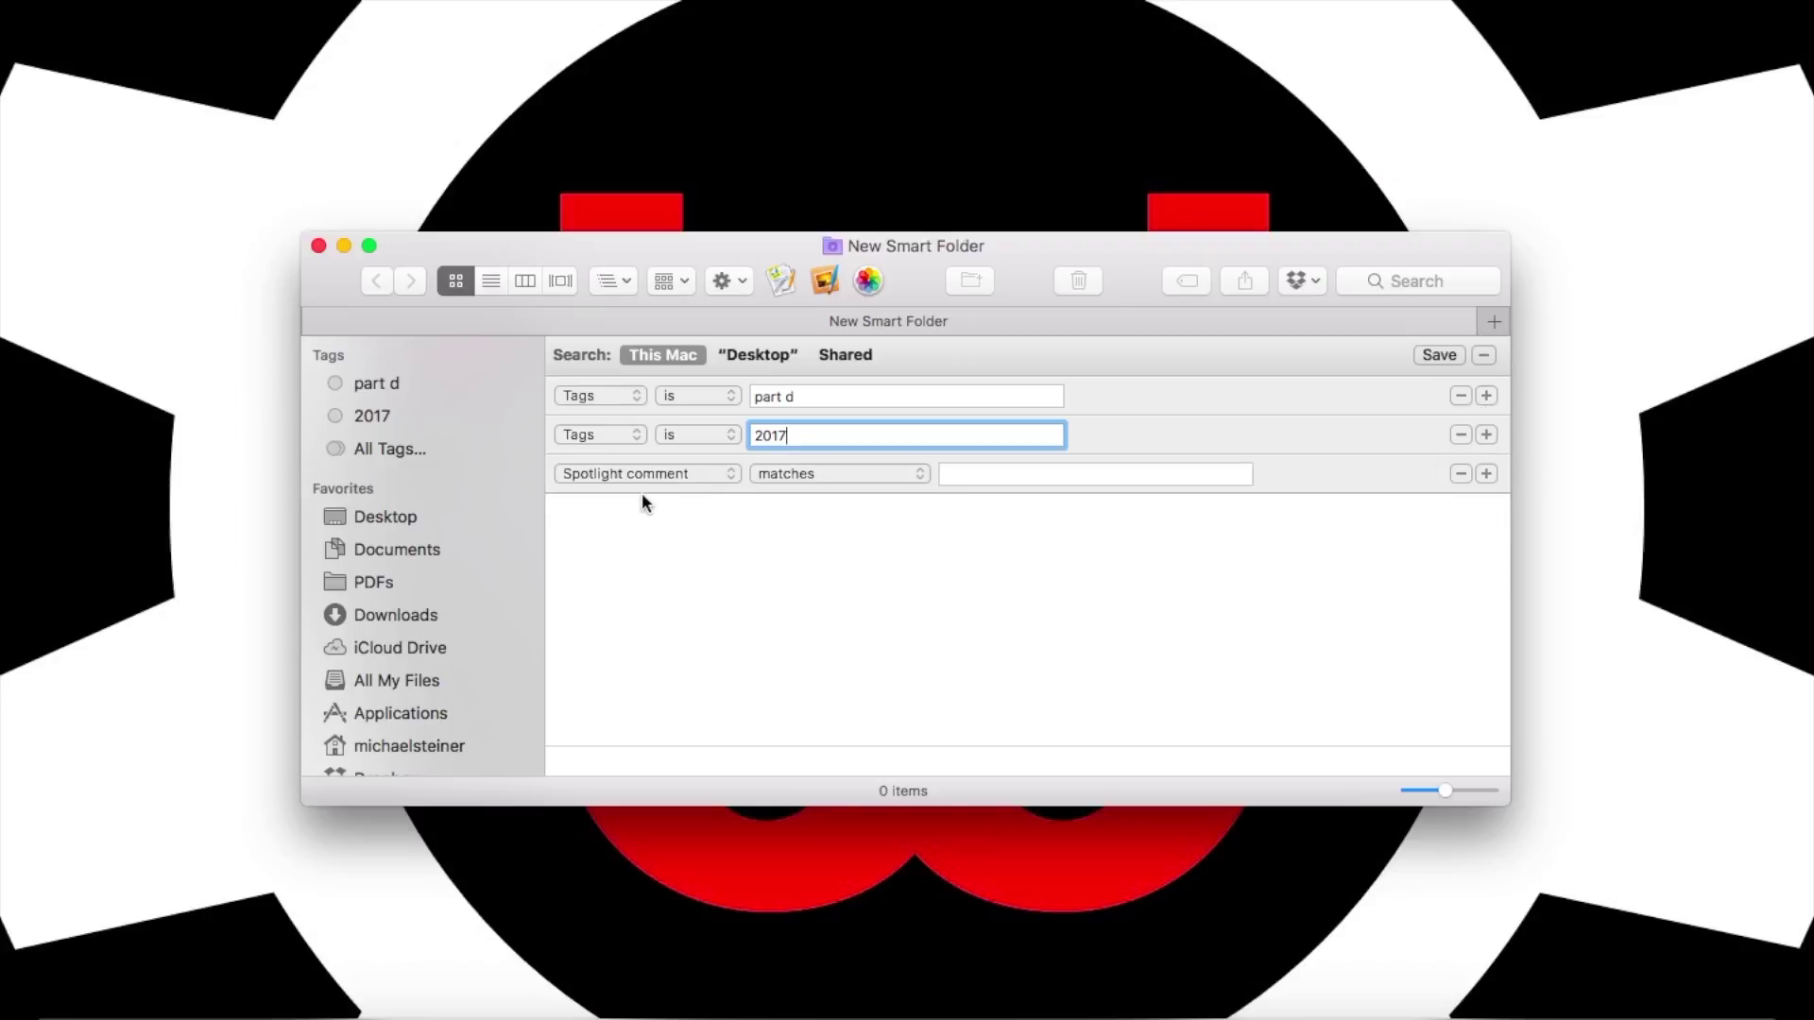
{"action": "left_click", "coordinate": [616, 472]}
{"action": "left_click", "coordinate": [614, 535]}
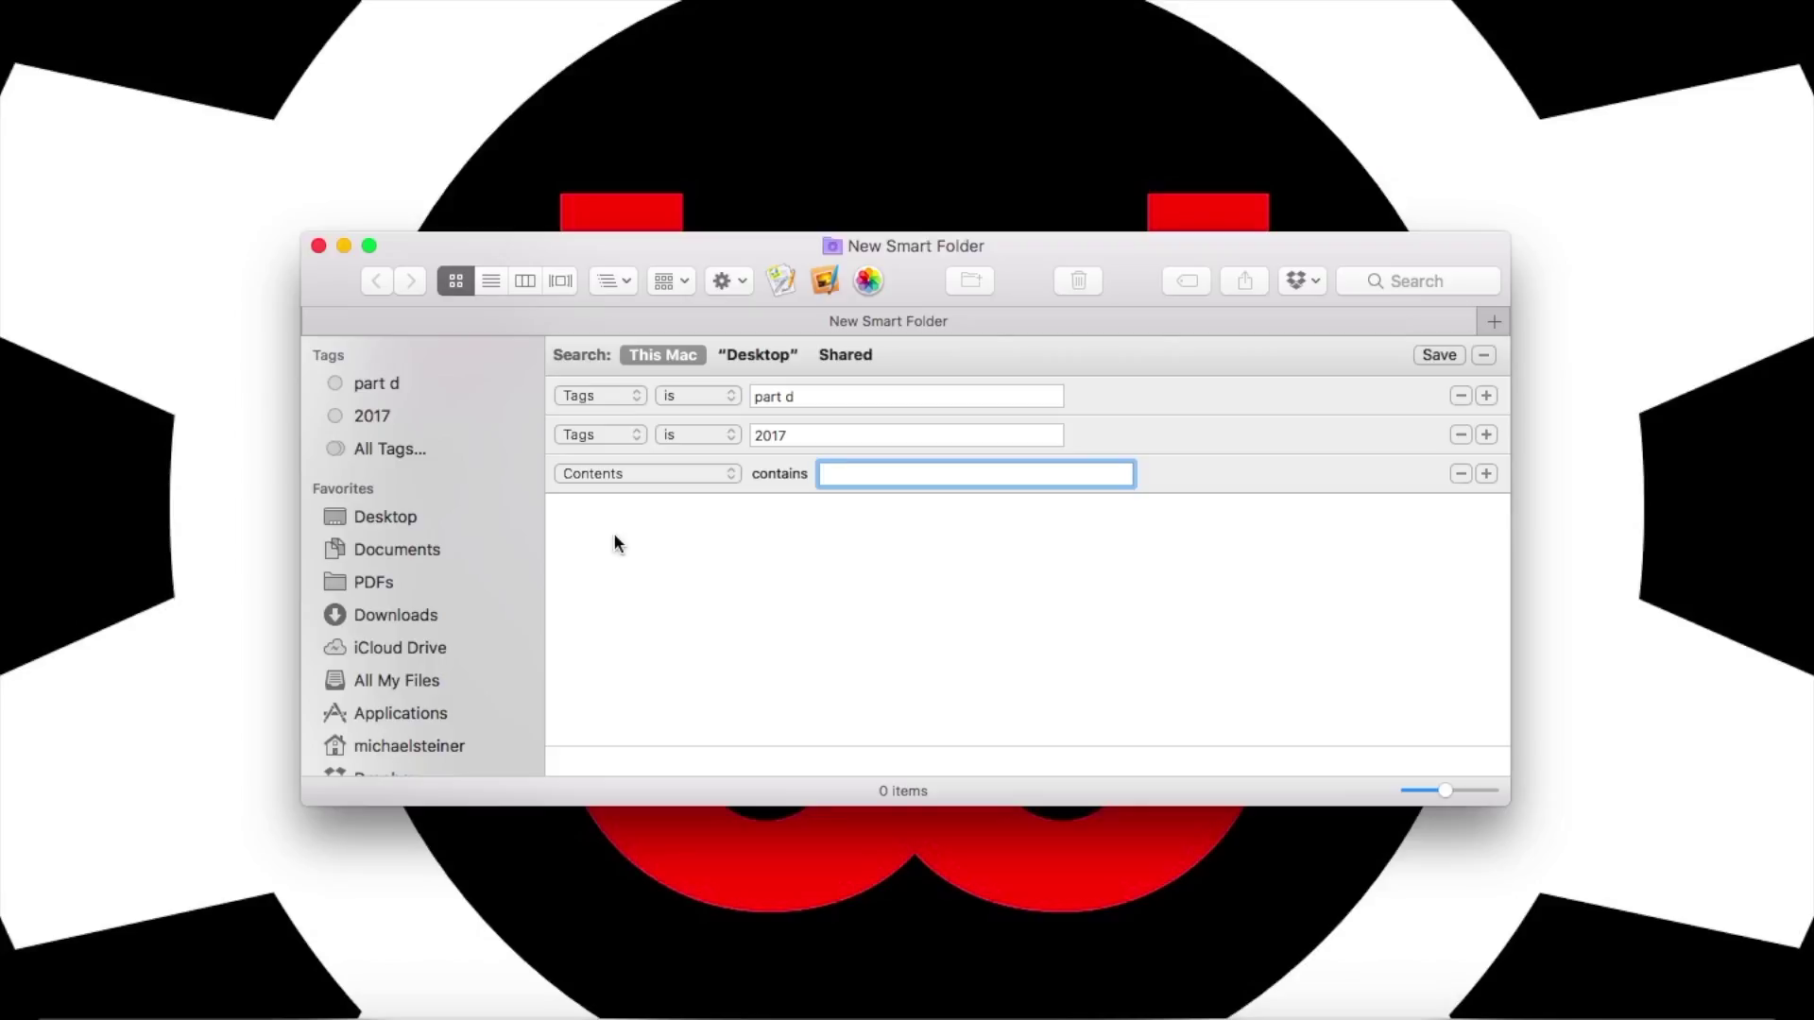
Step: Try "humana" as the contents search term and clear it
{"action": "type", "text": "humana"}
{"action": "key", "text": "BackSpace"}
{"action": "key", "text": "BackSpace"}
{"action": "key", "text": "BackSpace"}
{"action": "key", "text": "BackSpace"}
{"action": "key", "text": "BackSpace"}
{"action": "key", "text": "BackSpace"}
Step: Enter "aarp" as the search term of the contents criterion
{"action": "type", "text": "aarp"}
{"action": "key", "text": "Return"}
{"action": "key", "text": "BackSpace"}
Step: Save the smart folder to the Desktop under the name "Medicare Part D Docs"
{"action": "left_click", "coordinate": [1436, 356]}
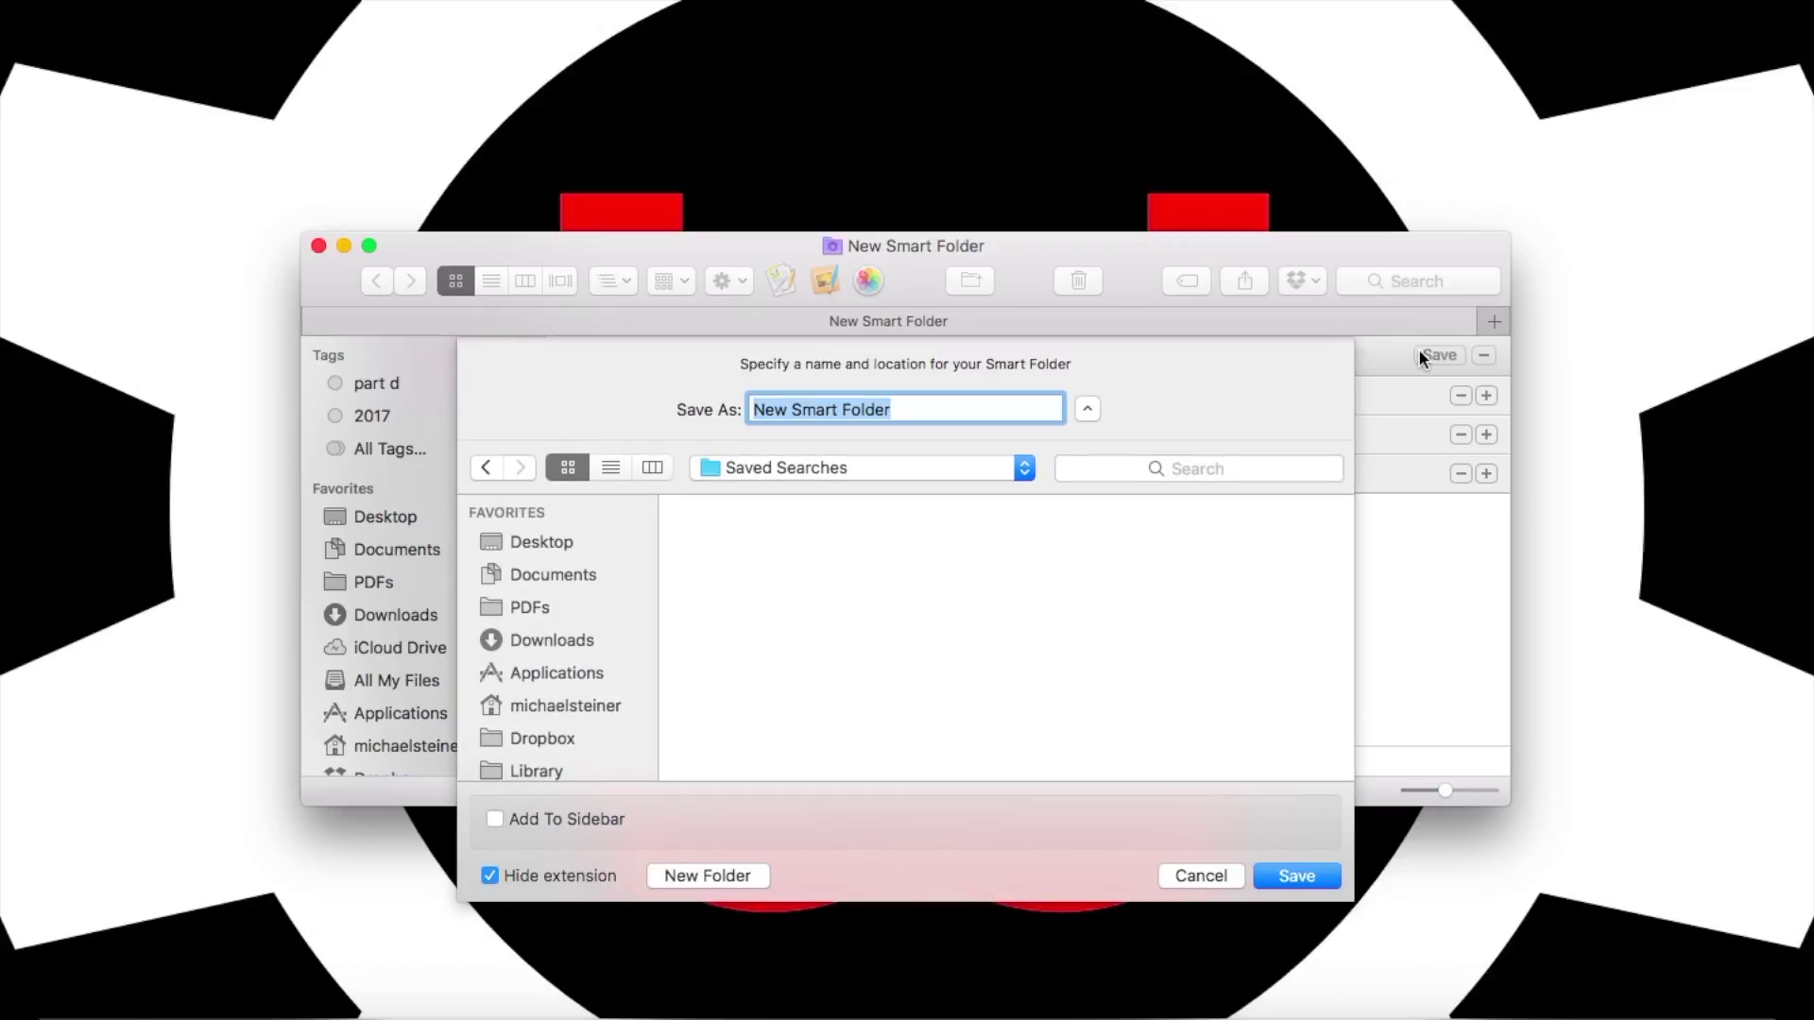
{"action": "left_click", "coordinate": [916, 468]}
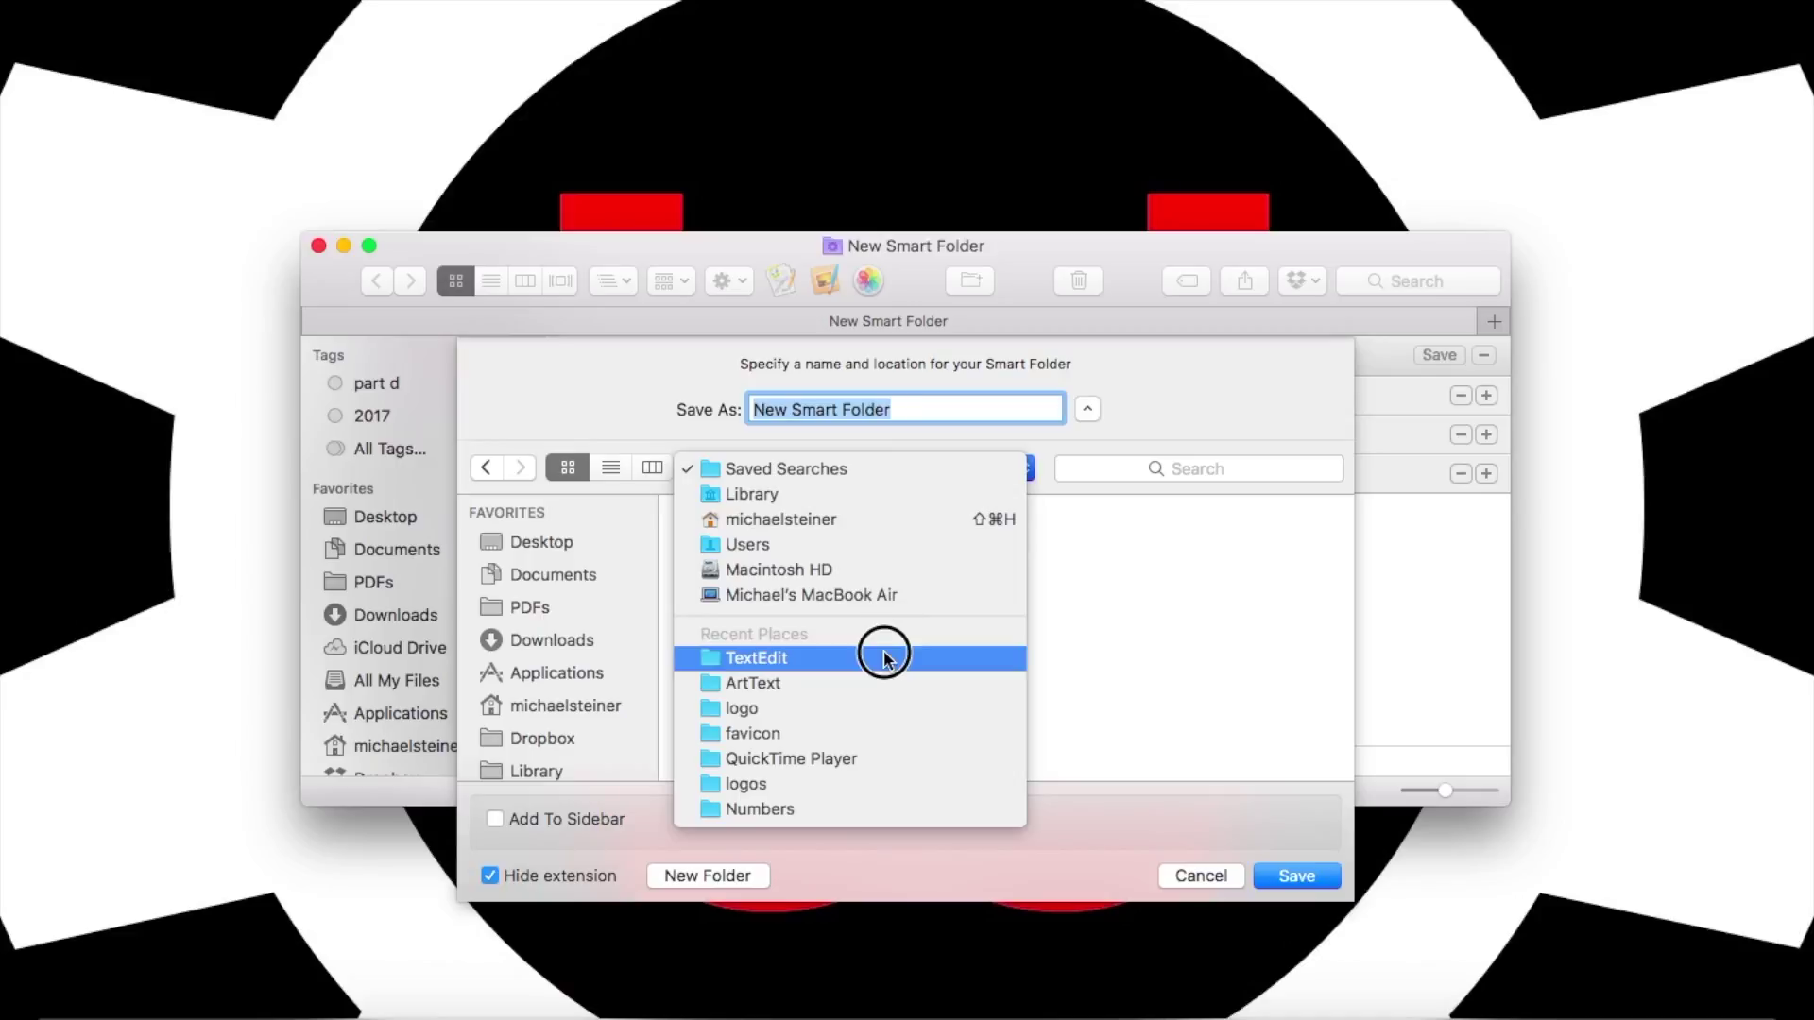
{"action": "left_click", "coordinate": [587, 619]}
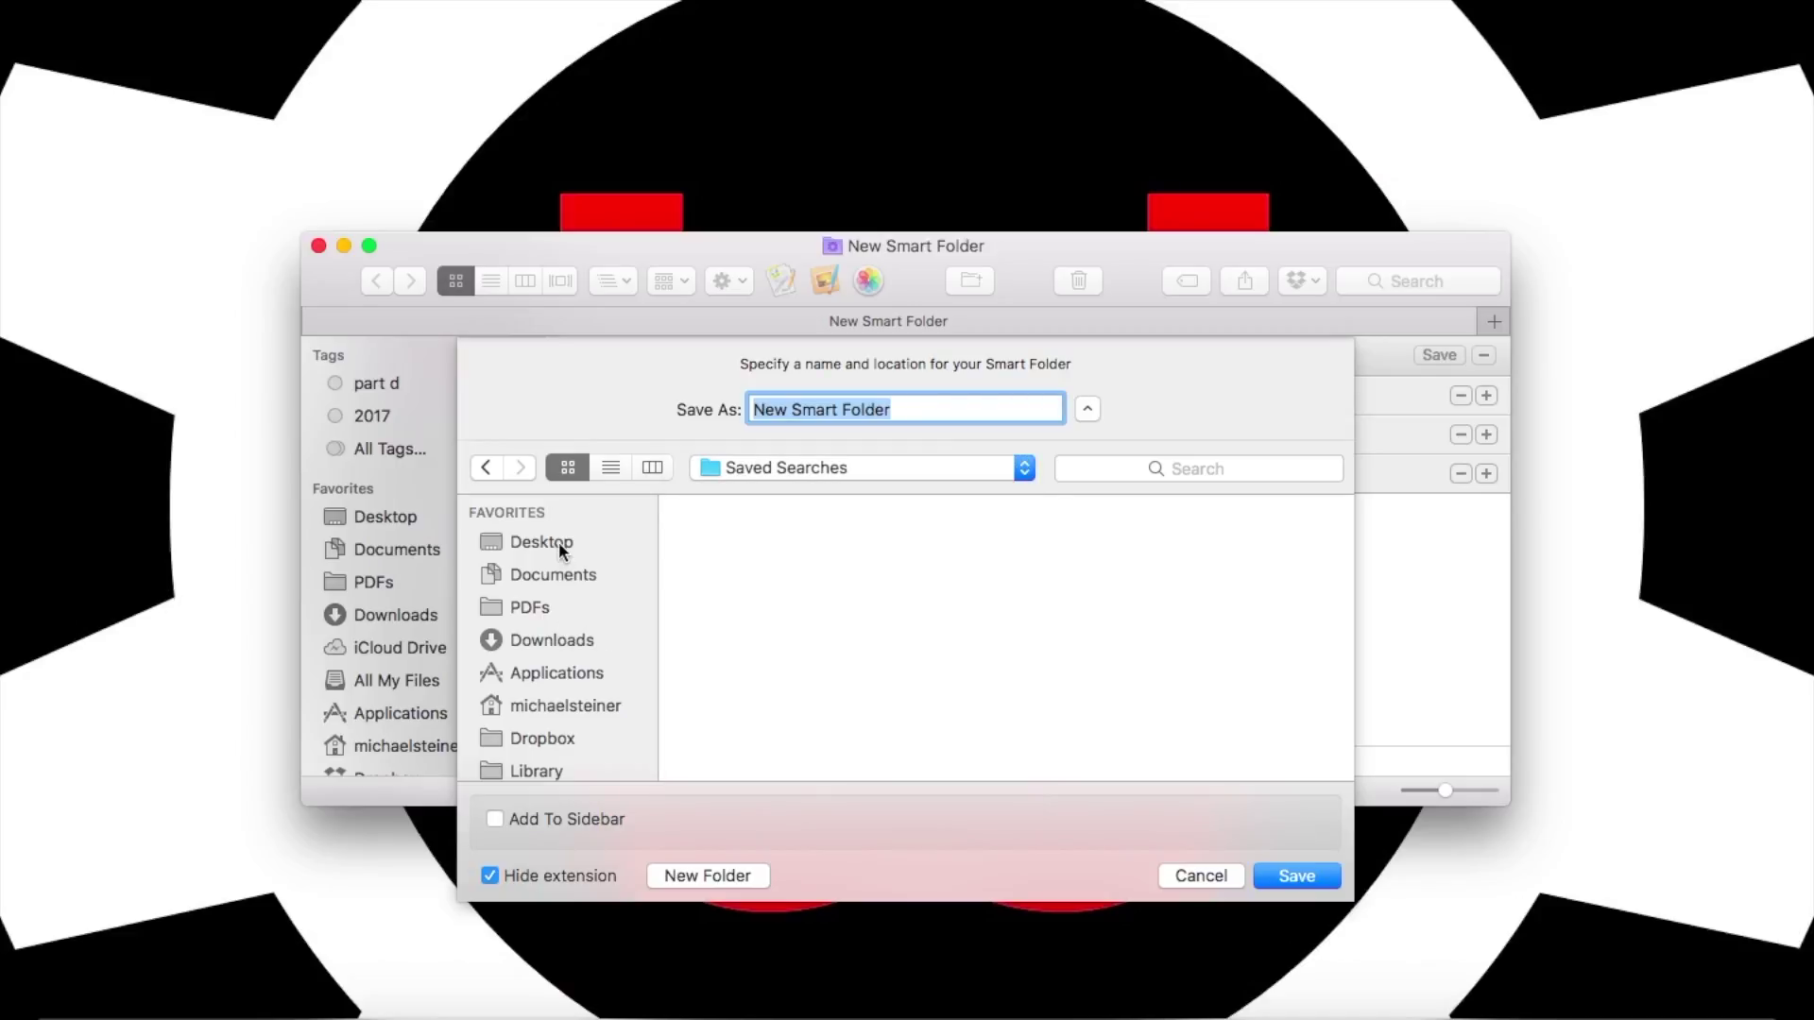
{"action": "left_click", "coordinate": [552, 538]}
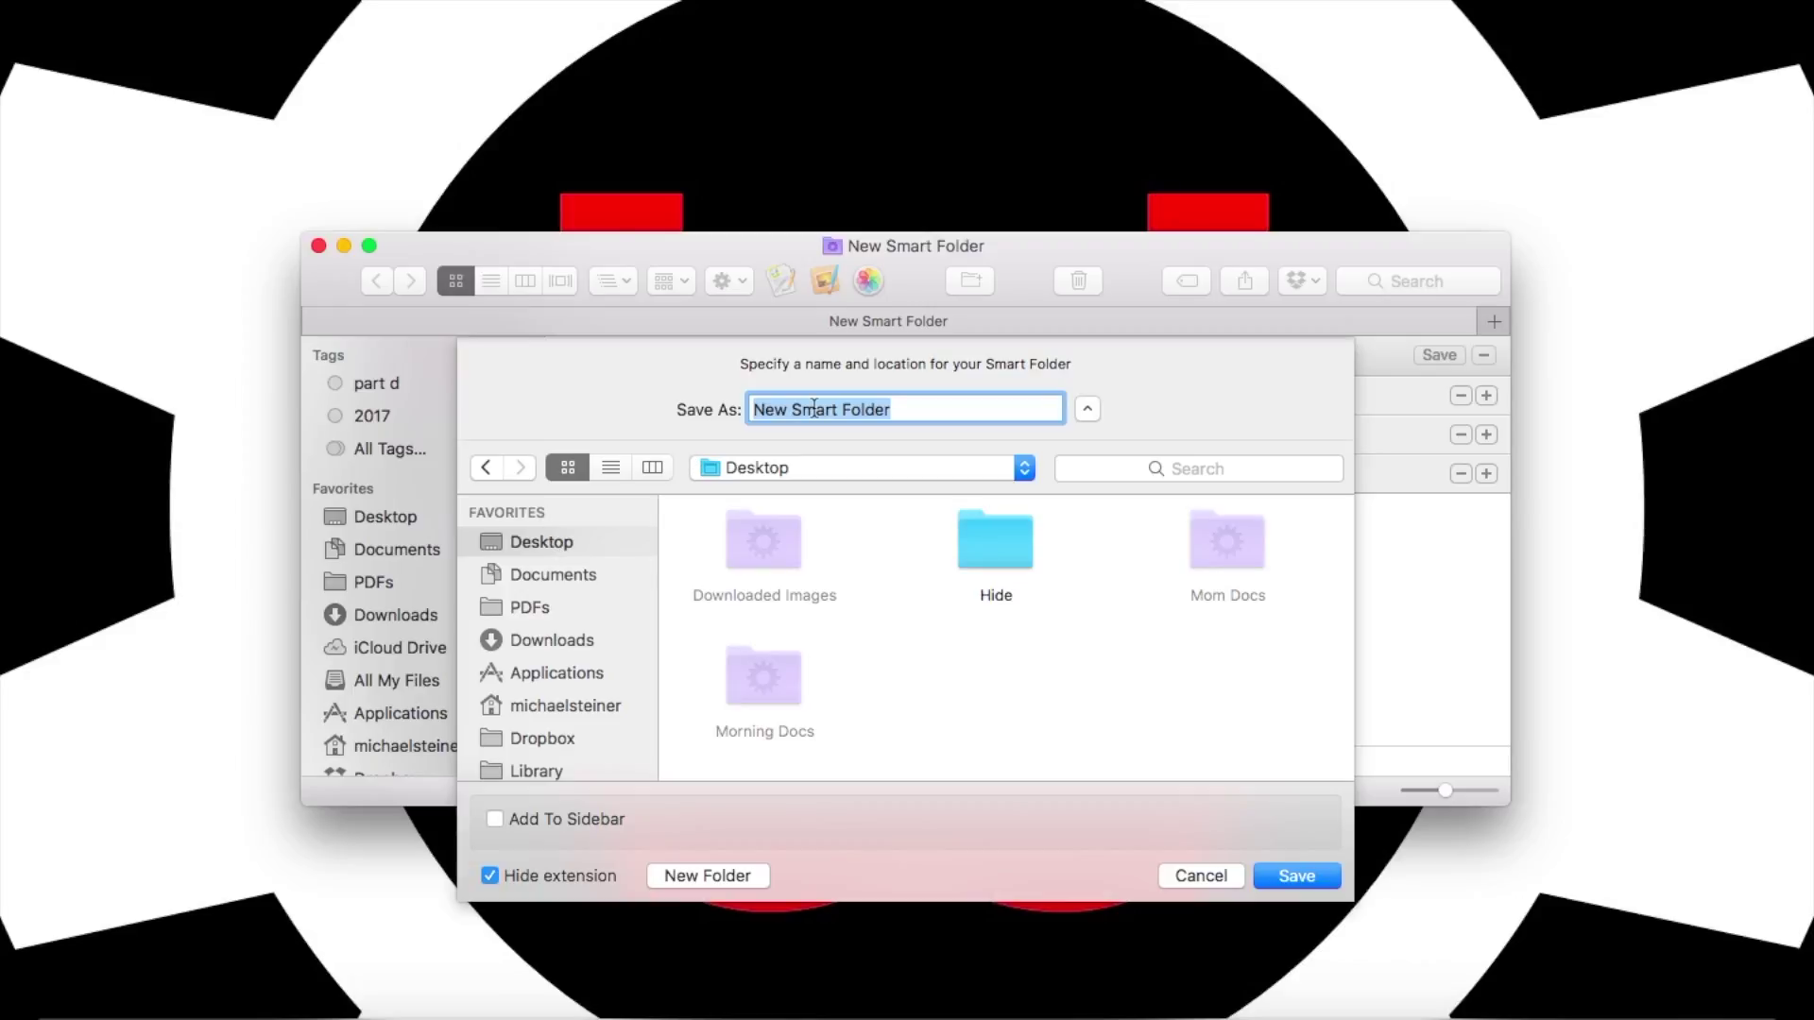
{"action": "type", "text": "Medicare Part D Docs"}
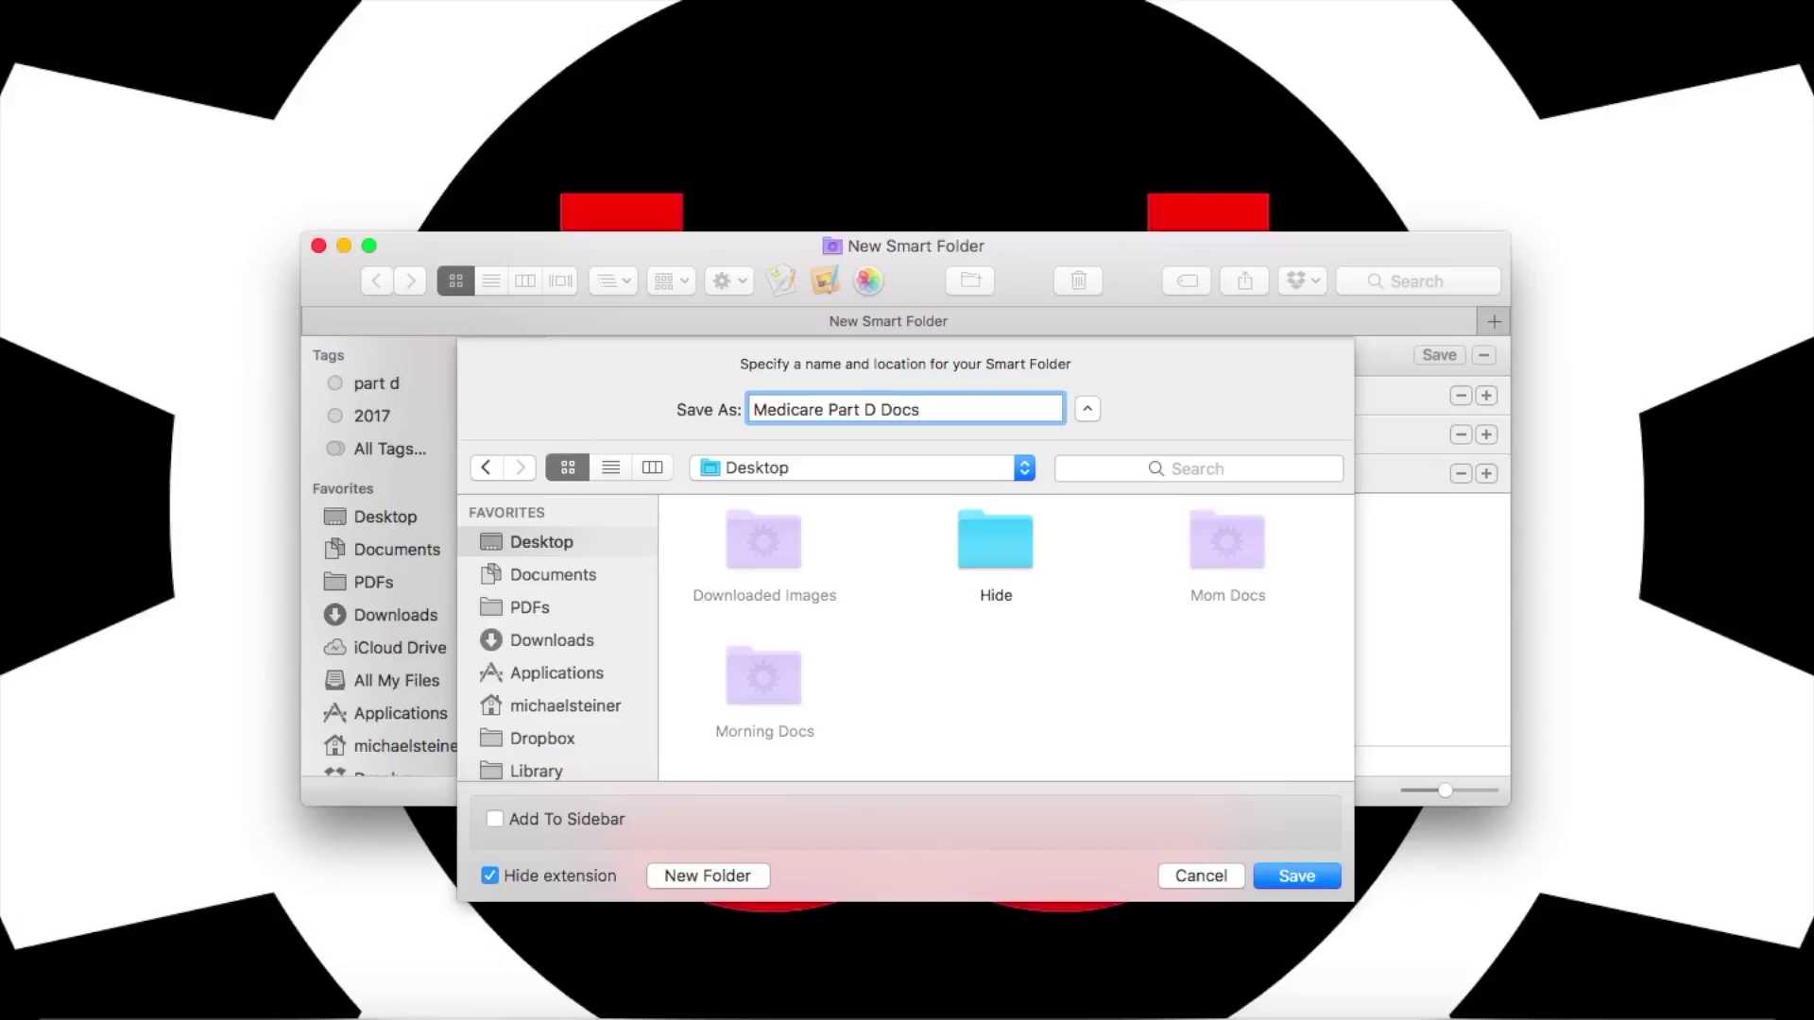
{"action": "key", "text": "Return"}
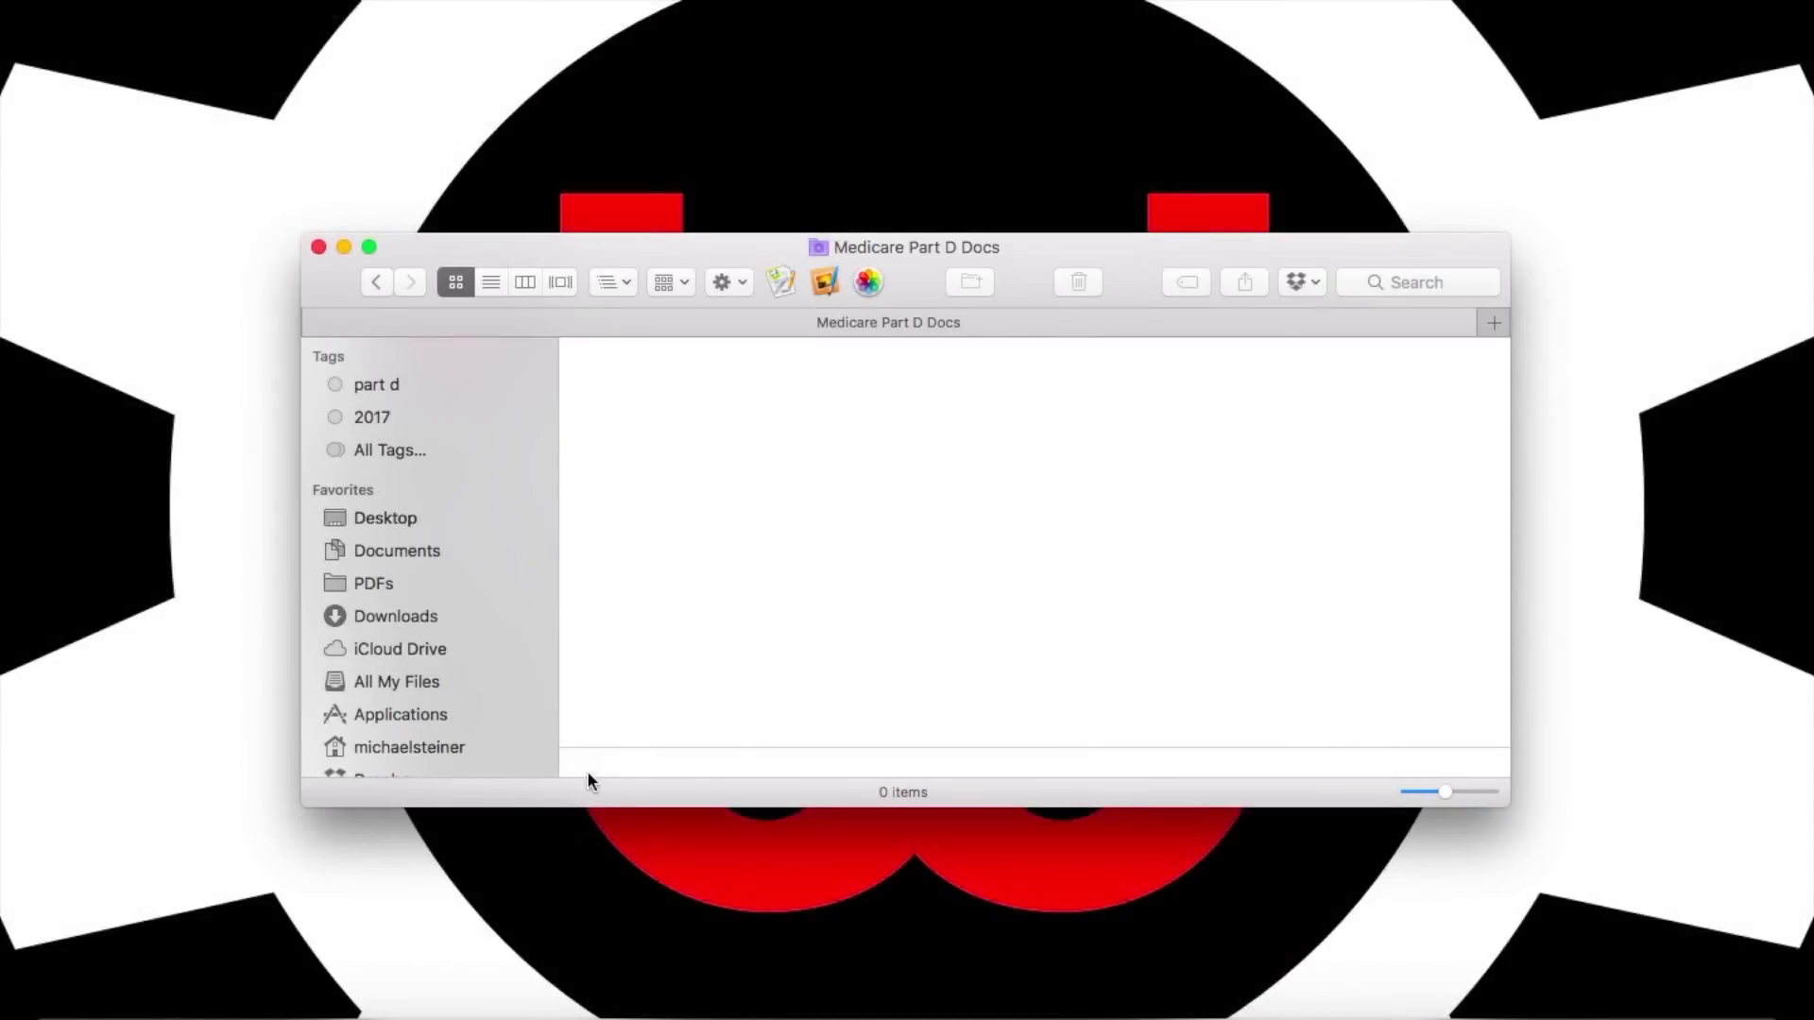
Step: Open Safari and Notes and arrange them side by side in Split View
{"action": "left_click", "coordinate": [431, 1009]}
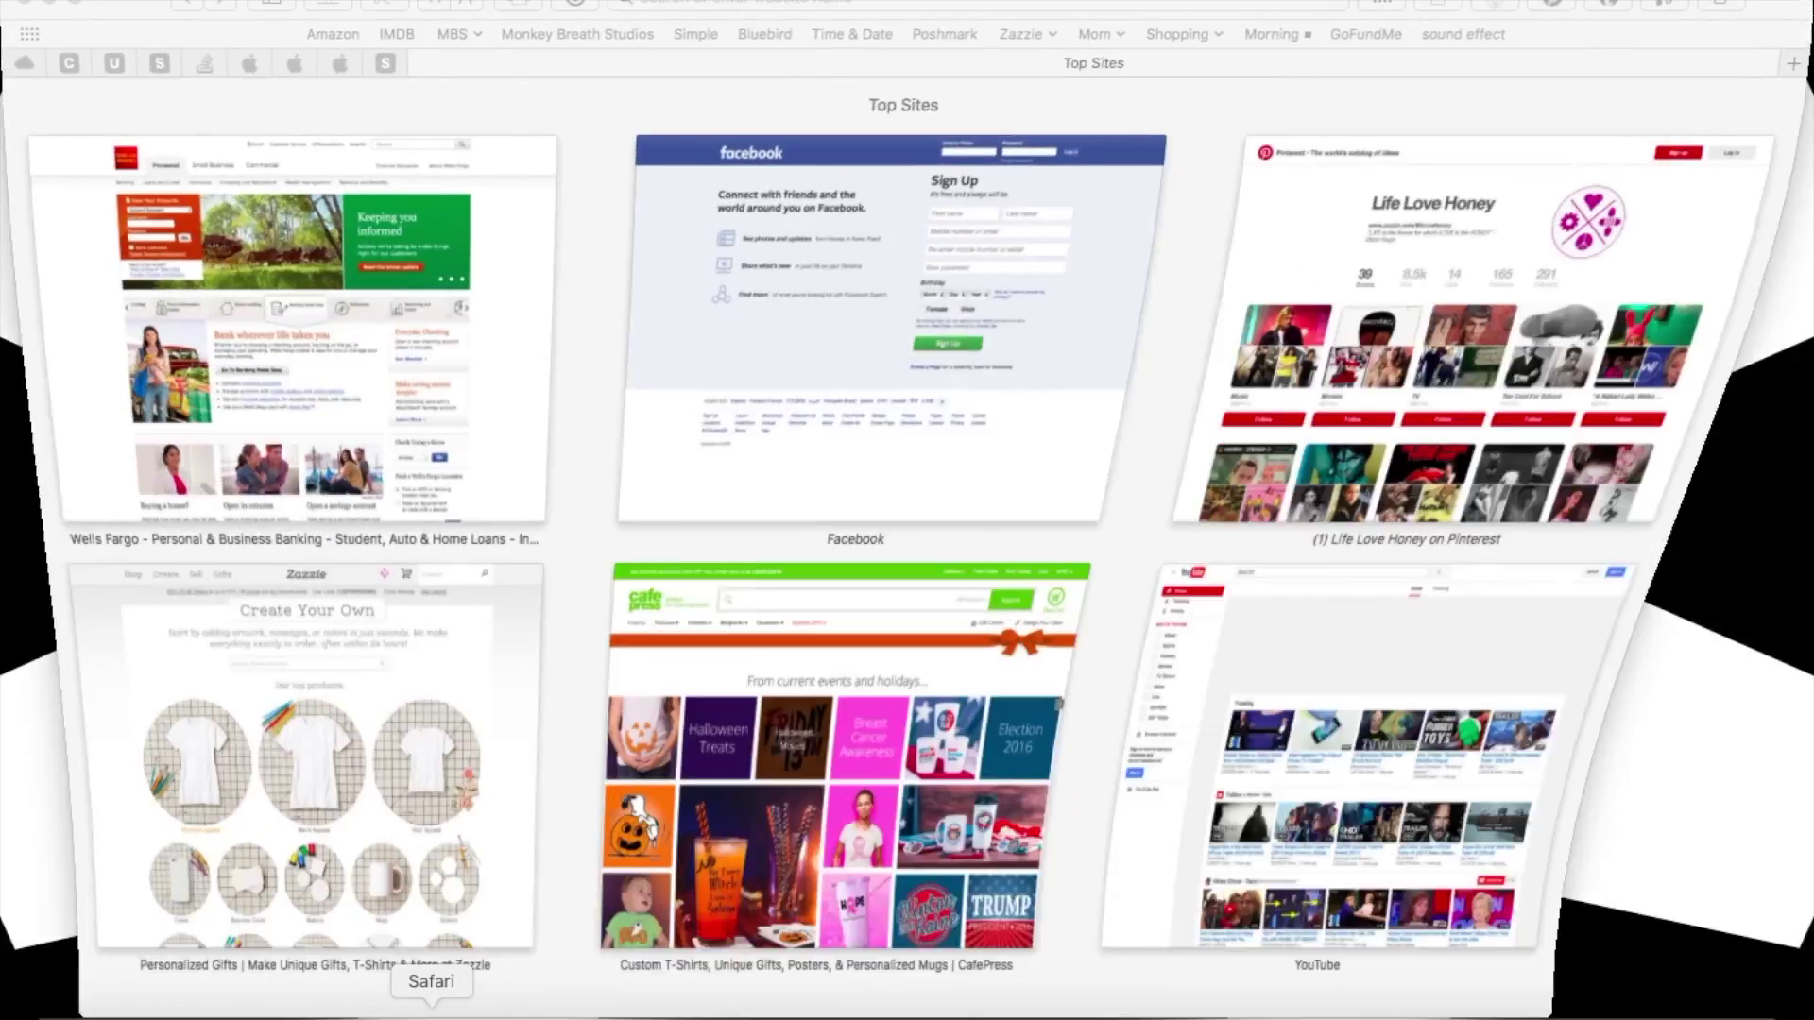
{"action": "left_click", "coordinate": [479, 1015]}
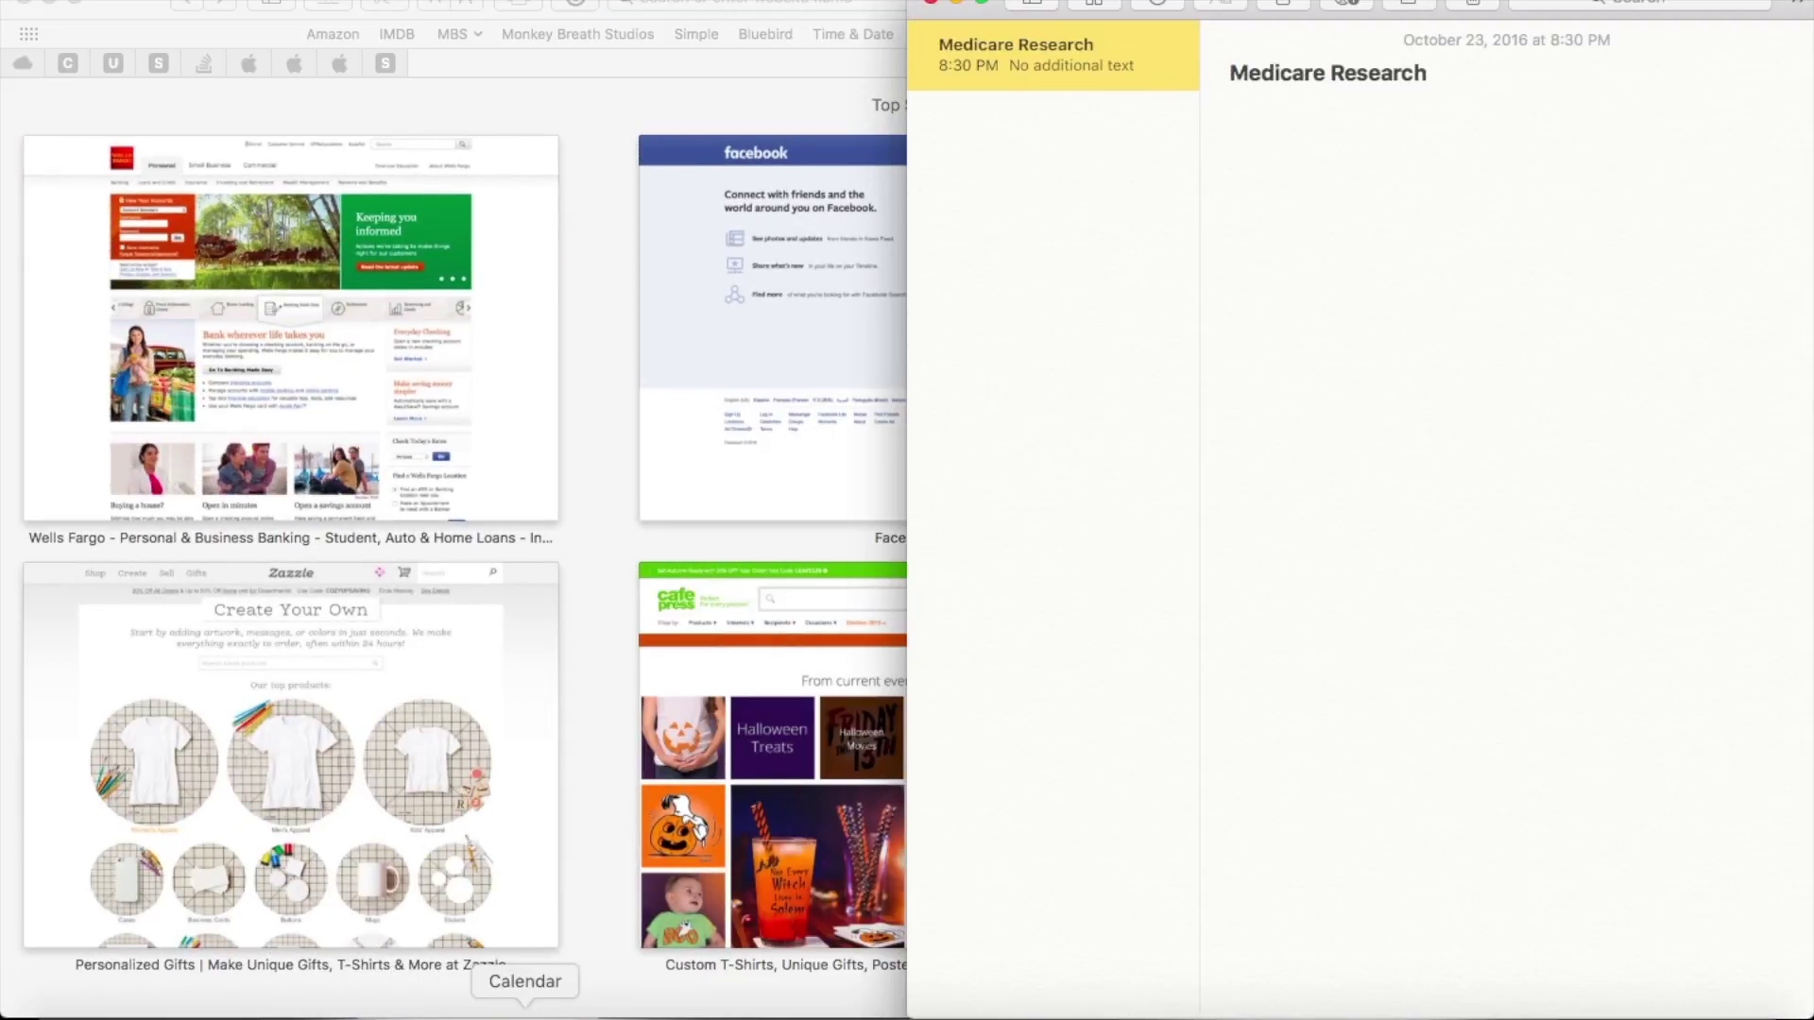
{"action": "left_click", "coordinate": [986, 8]}
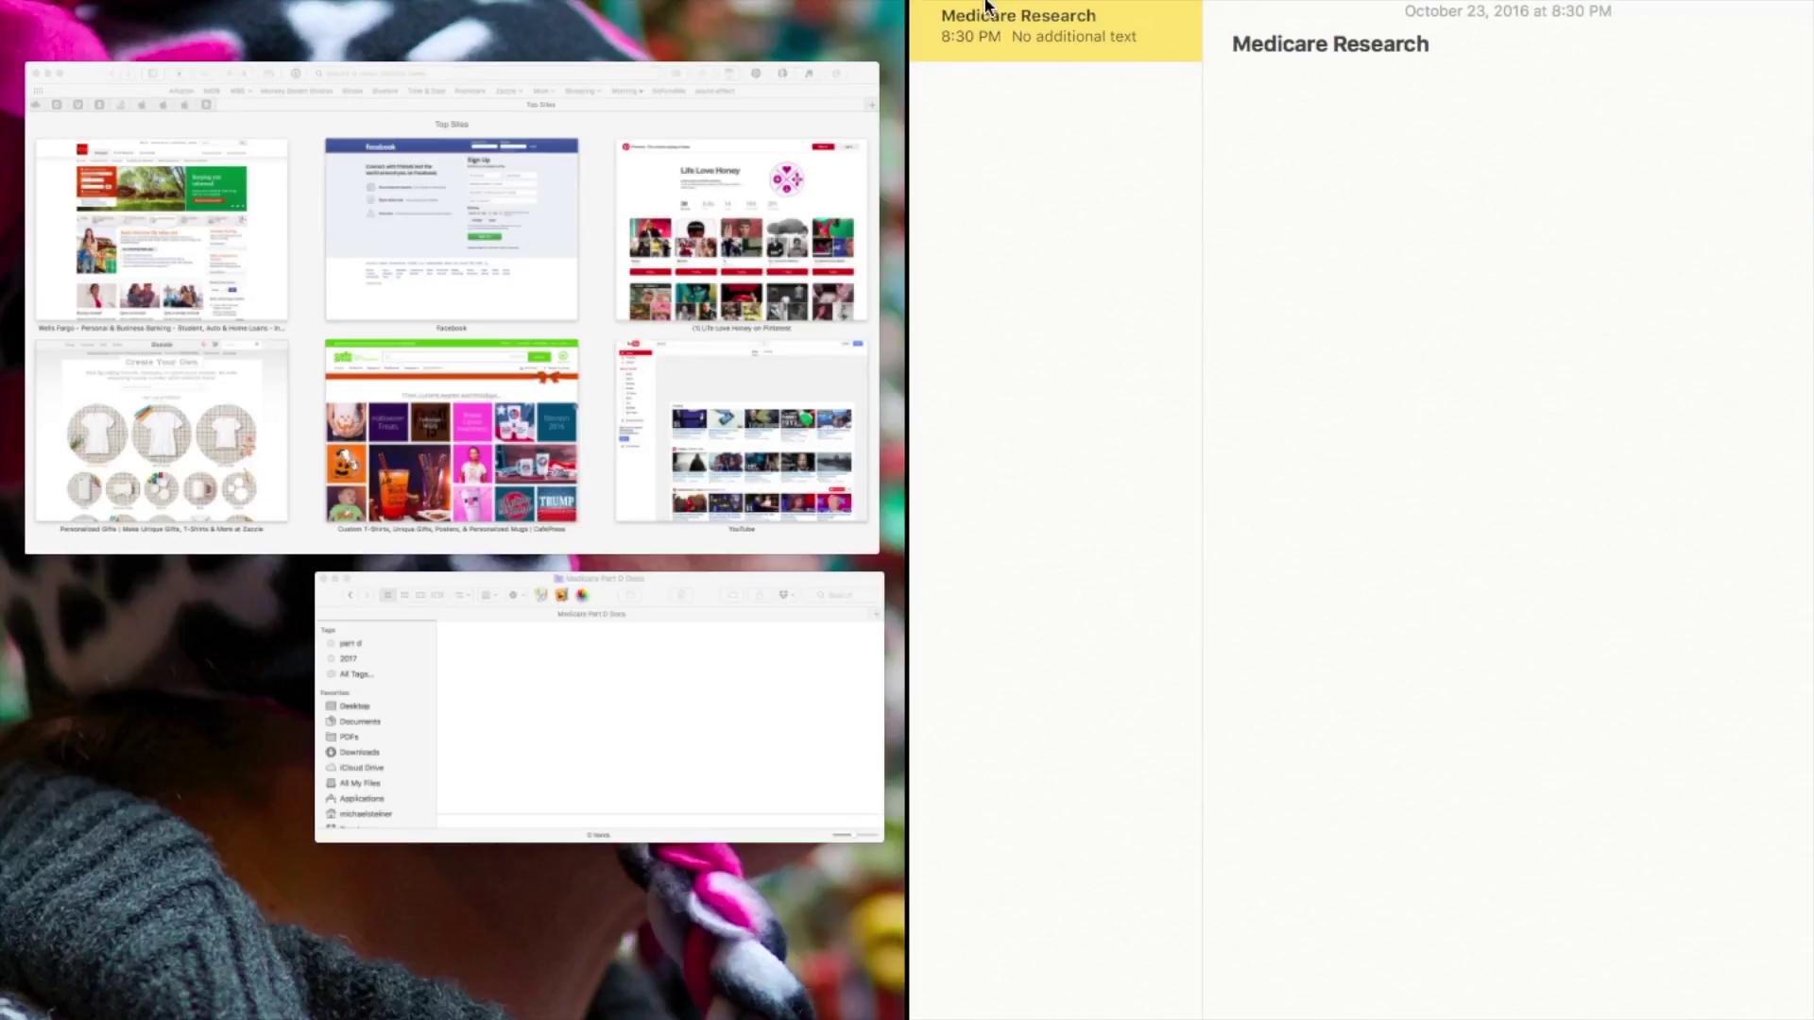
{"action": "left_click", "coordinate": [611, 153]}
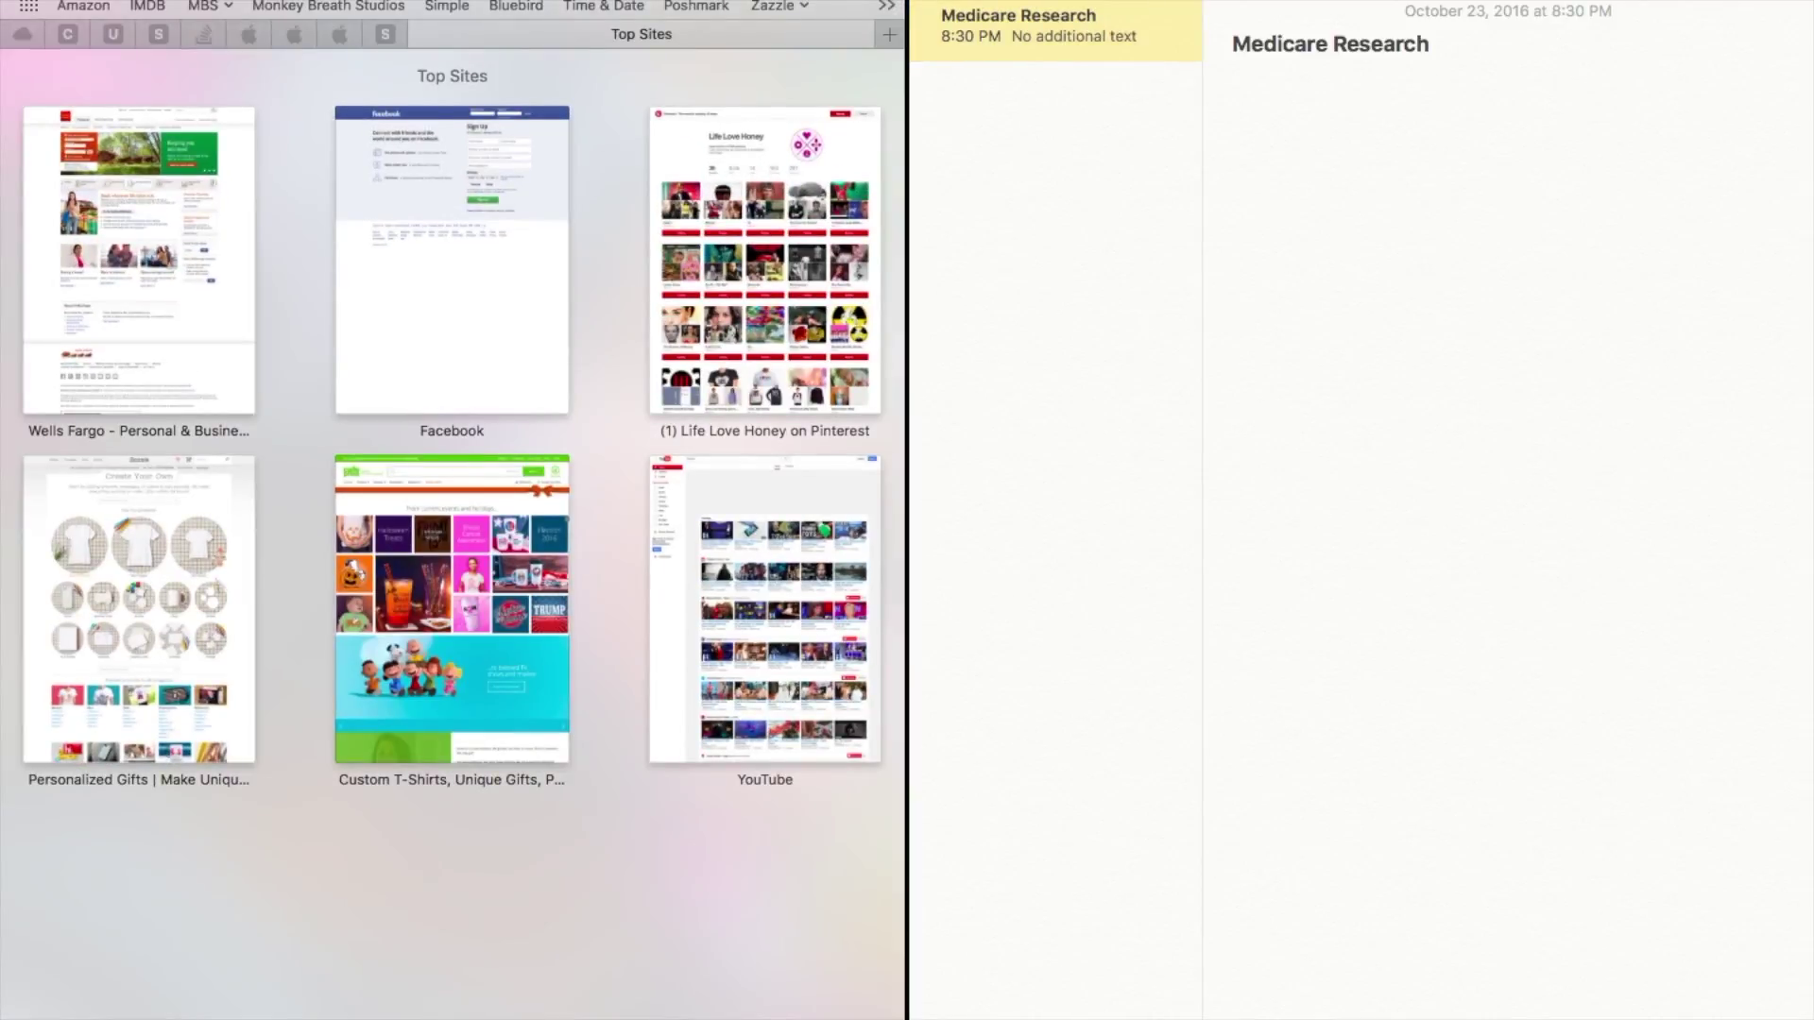
Step: Load the Humana website in Safari and create a new note titled "Humana" in Notes
{"action": "type", "text": "hum"}
{"action": "key", "text": "Return"}
{"action": "left_click", "coordinate": [1408, 89]}
{"action": "key", "text": "super+n"}
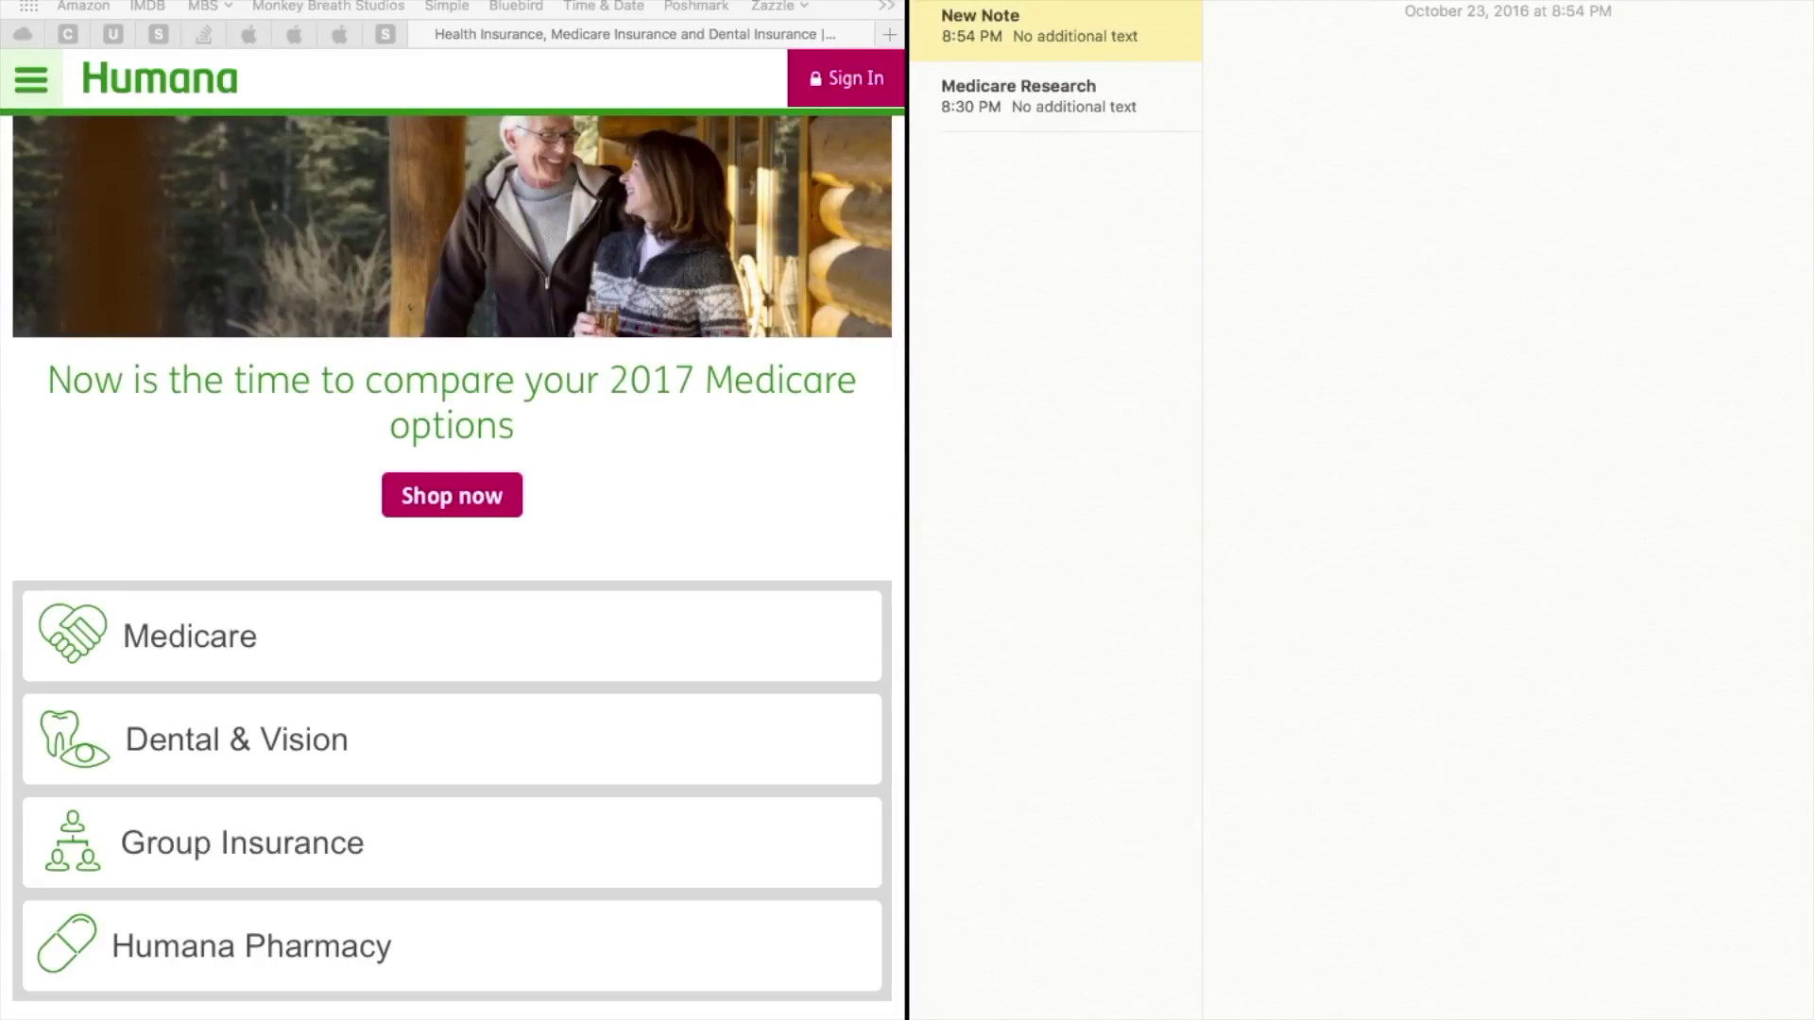
{"action": "type", "text": "Humana"}
{"action": "key", "text": "Return"}
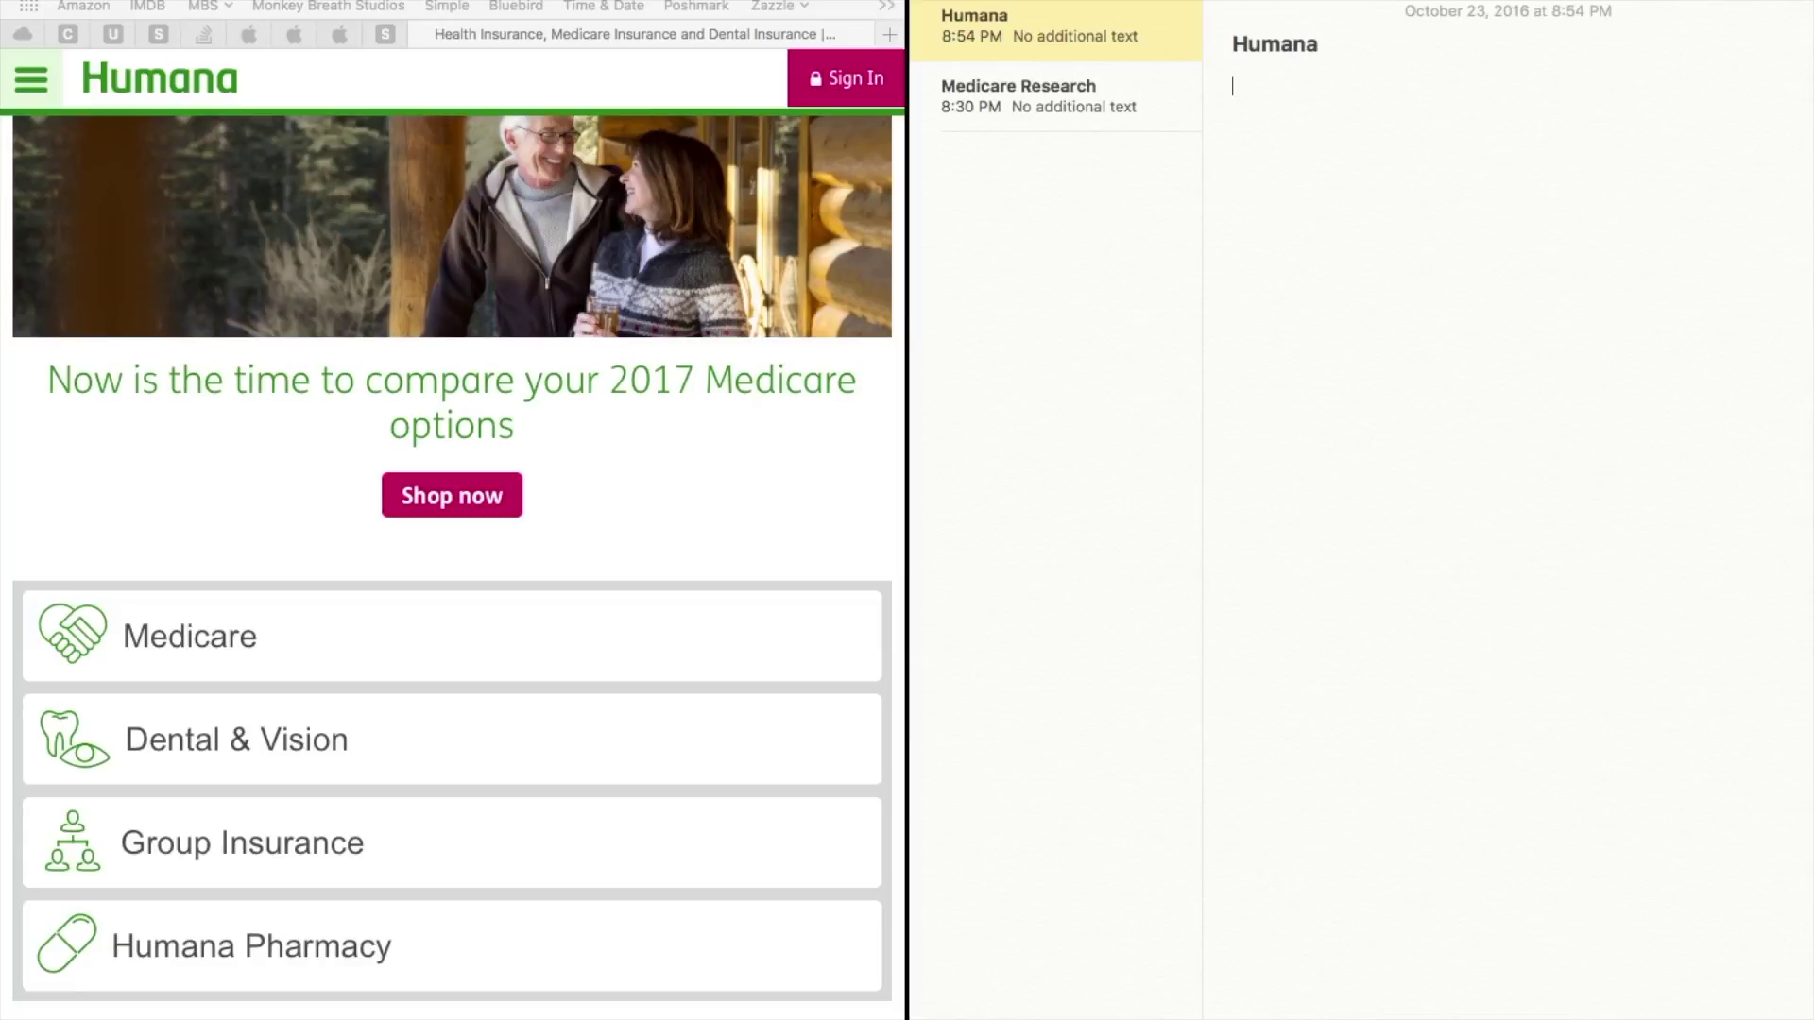
Step: Open Humana's Medicare section and start finding a plan under Medicare Prescription Drug Plans
{"action": "left_click", "coordinate": [607, 493]}
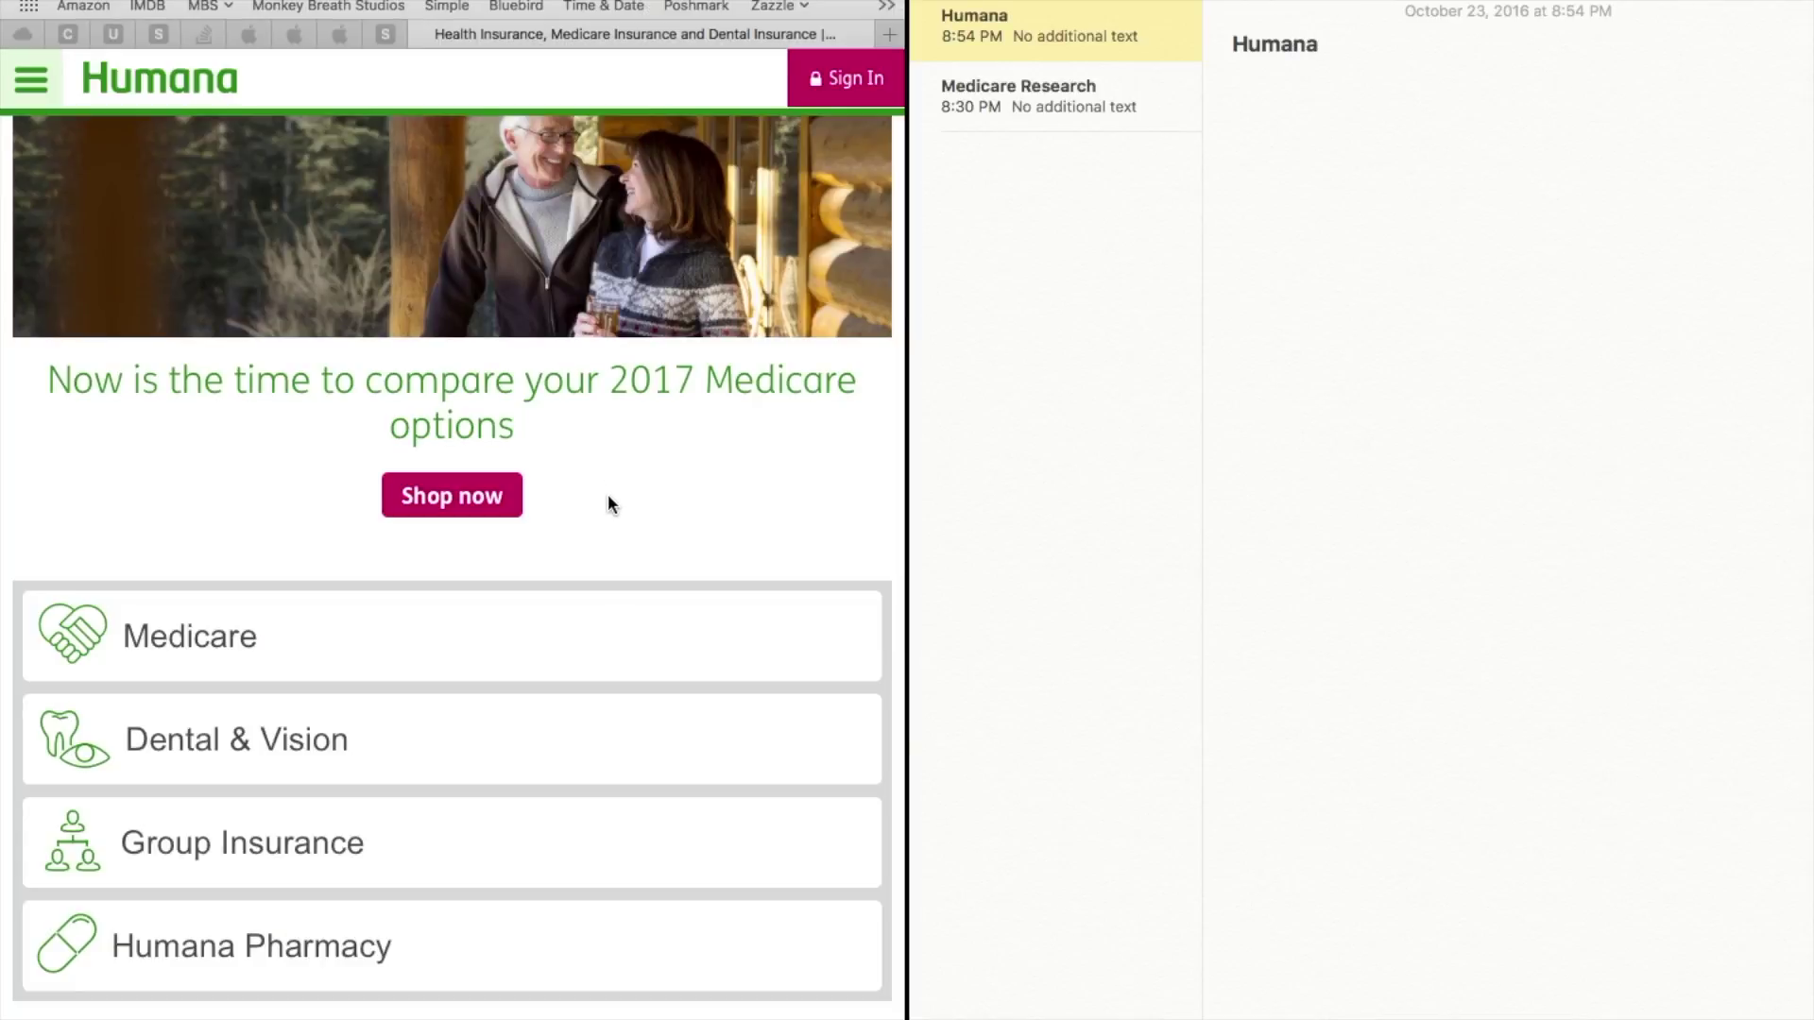
{"action": "left_click", "coordinate": [375, 644]}
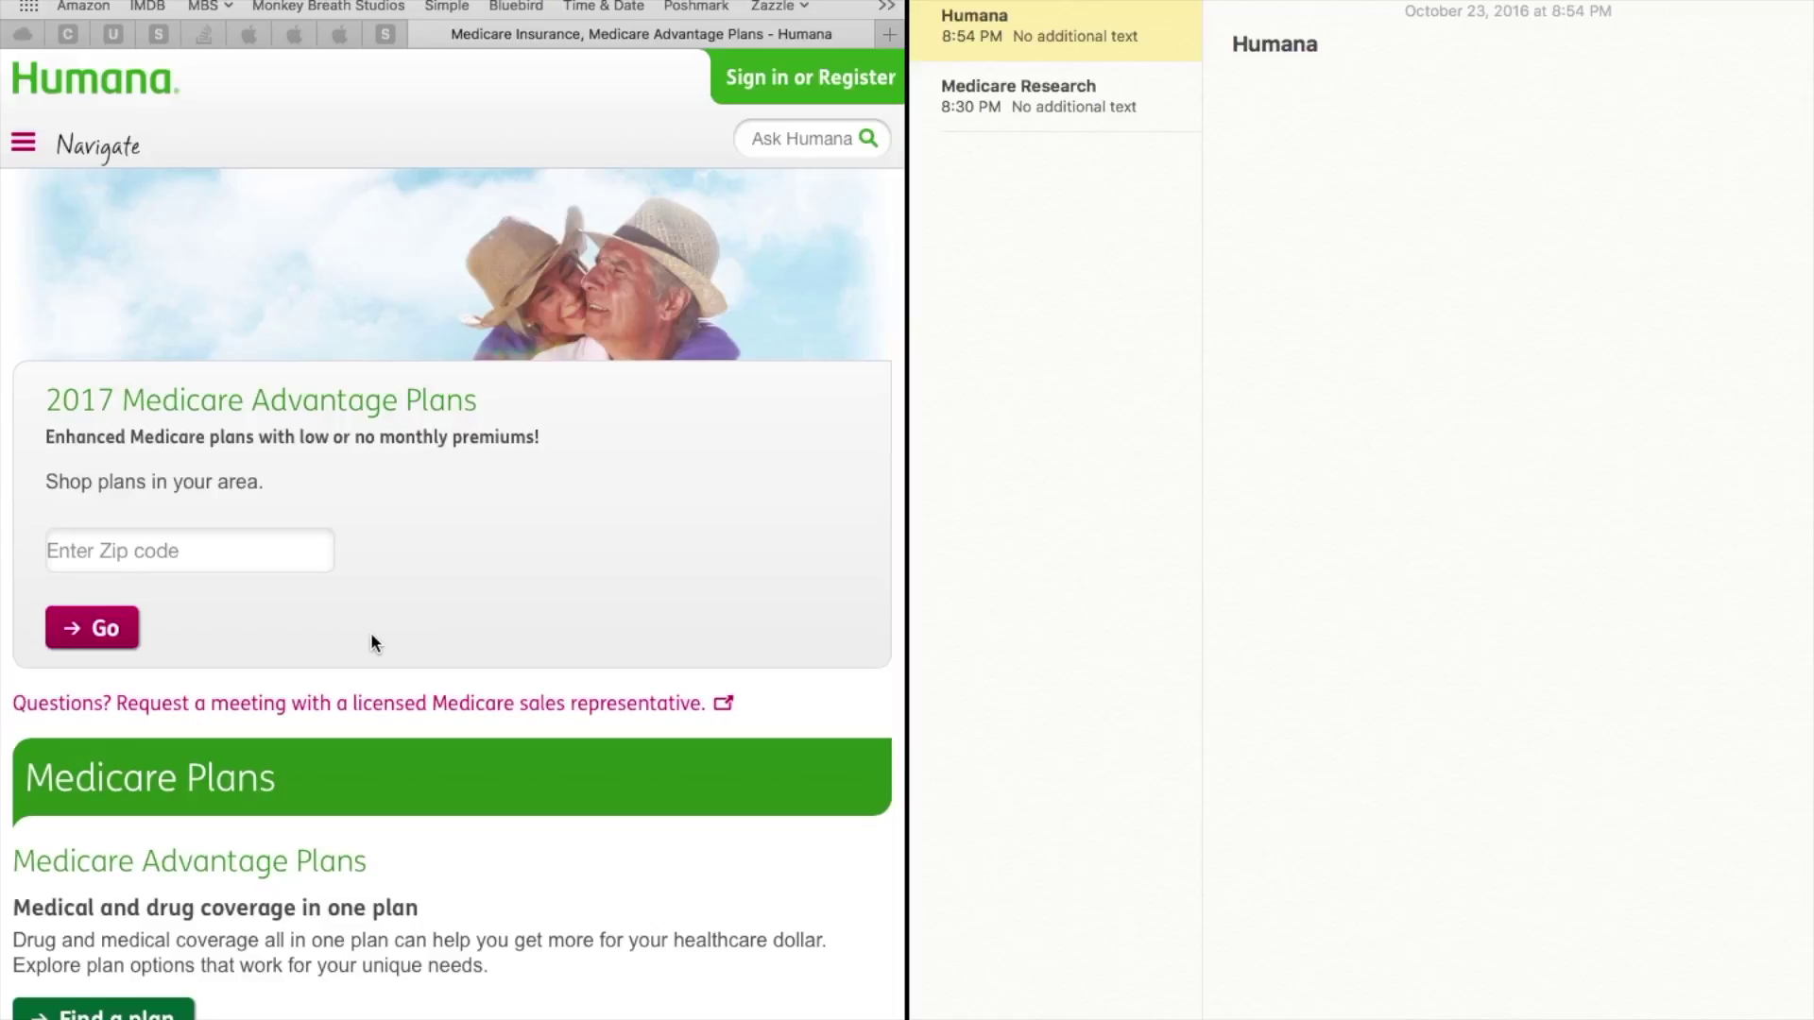
{"action": "scroll", "coordinate": [371, 636], "scroll_direction": "down", "scroll_amount": 10}
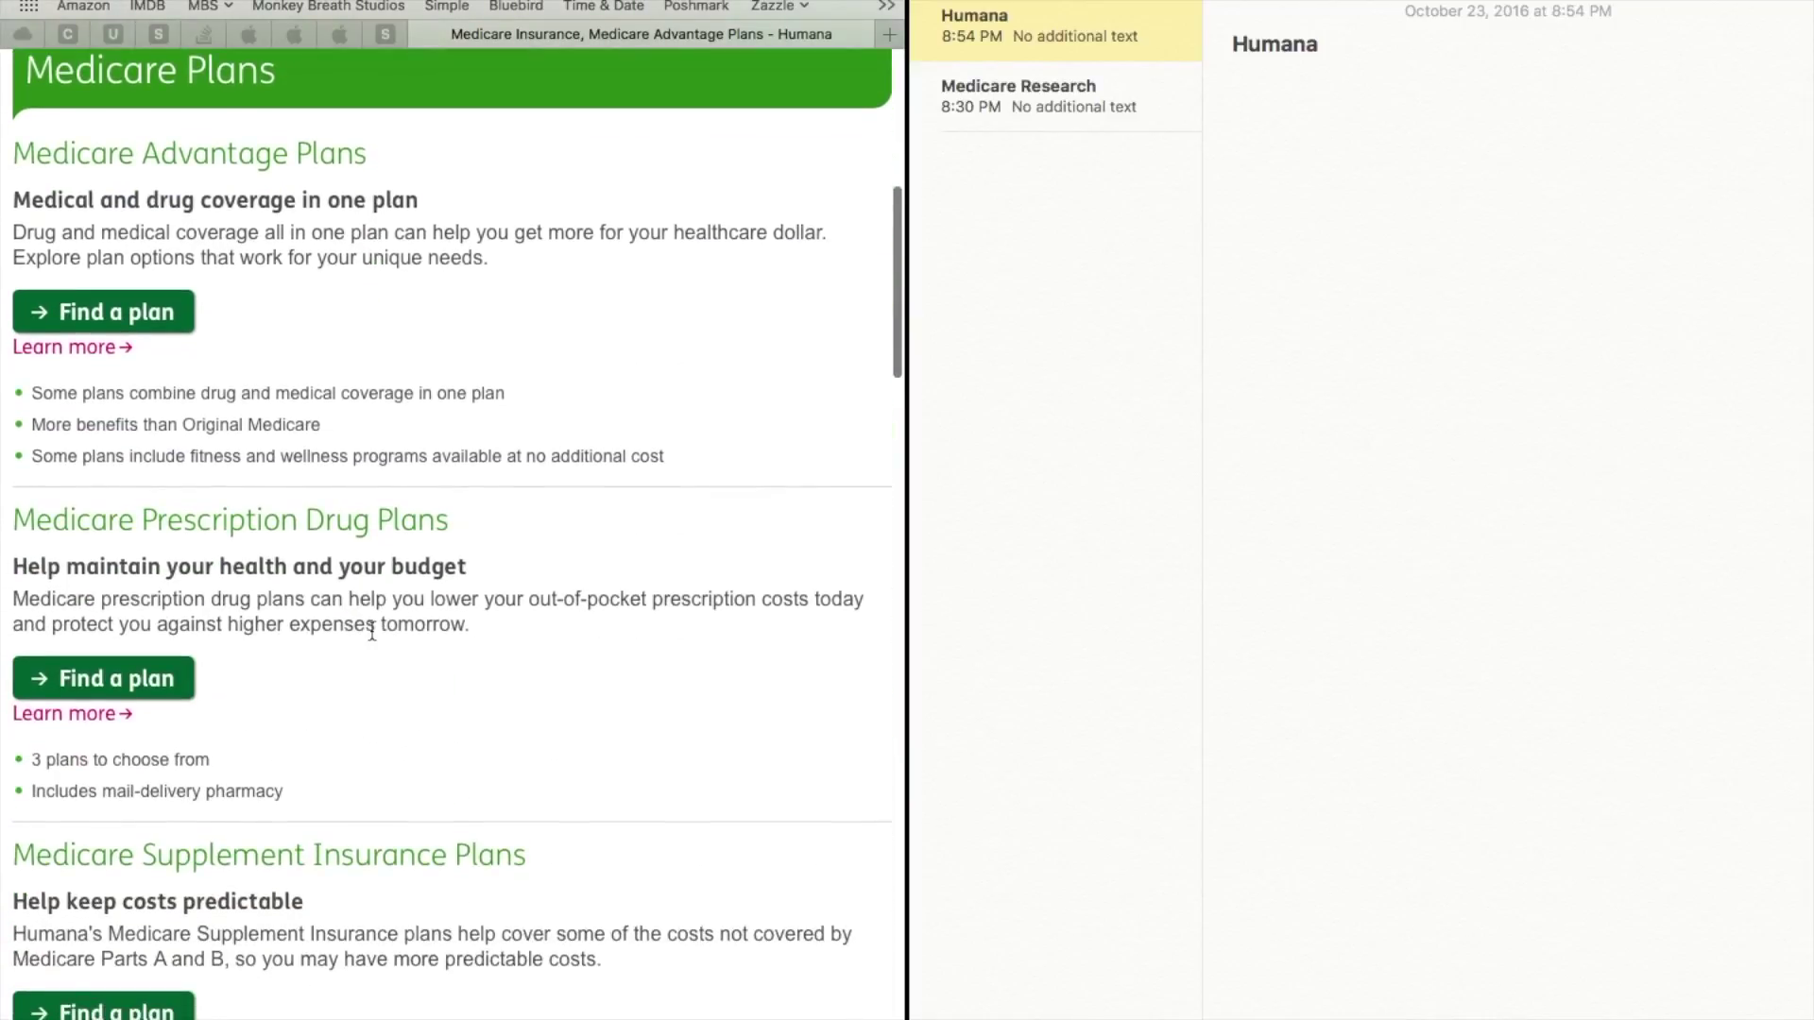
{"action": "scroll", "coordinate": [371, 632], "scroll_direction": "down", "scroll_amount": 2}
{"action": "left_click_drag", "start_coordinate": [451, 415], "coordinate": [20, 417]}
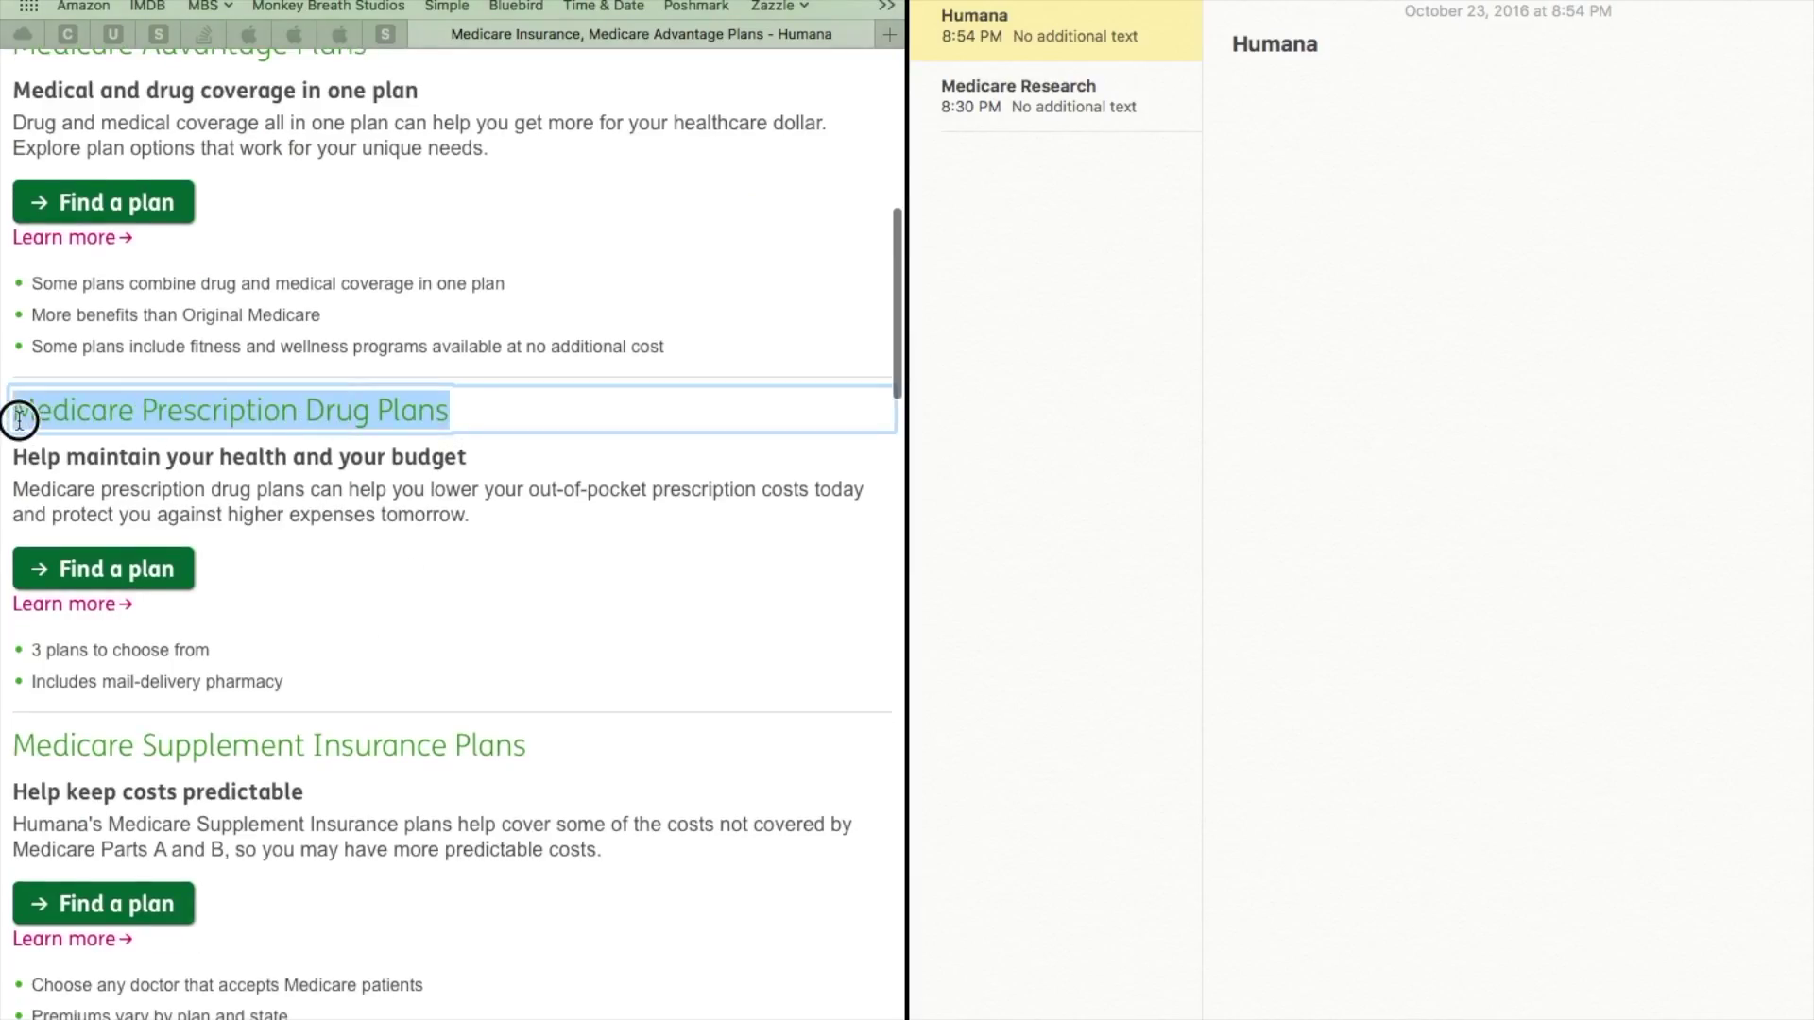
{"action": "left_click", "coordinate": [79, 571]}
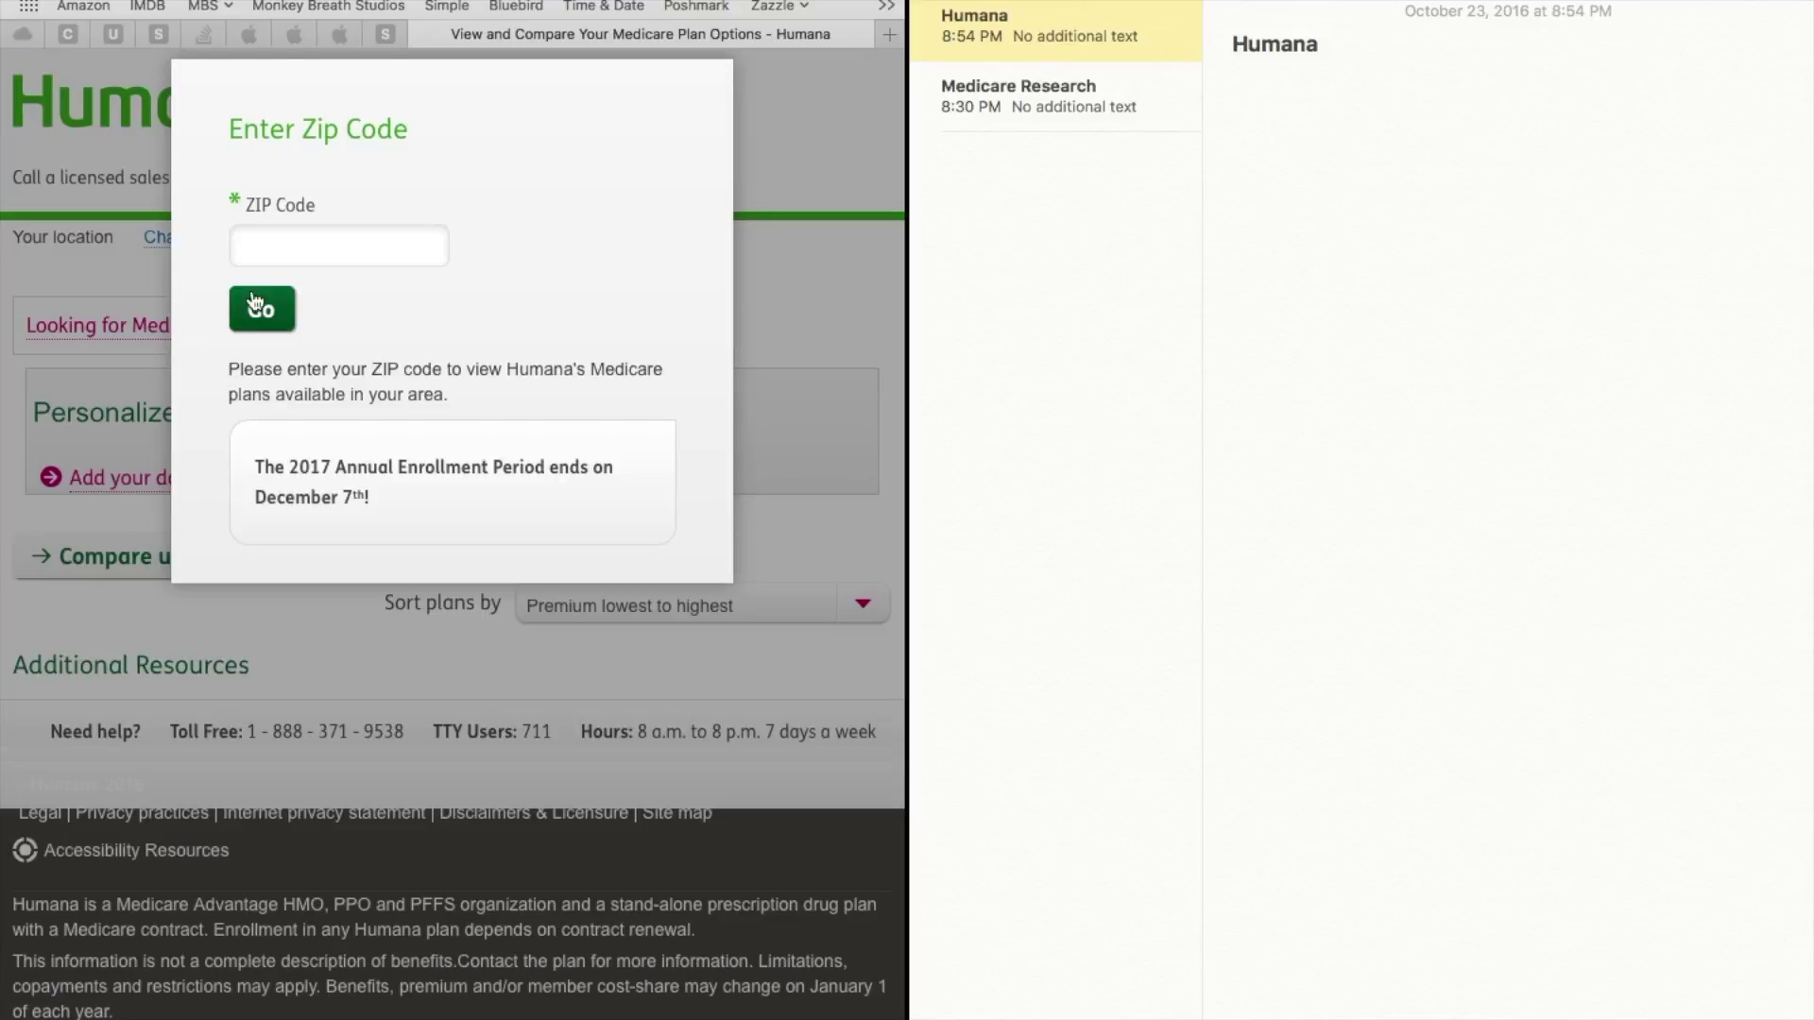
Step: Submit the ZIP code to list the available Medicare plans and go to the Prescription Drug Plans results
{"action": "left_click", "coordinate": [264, 249]}
{"action": "type", "text": "68516"}
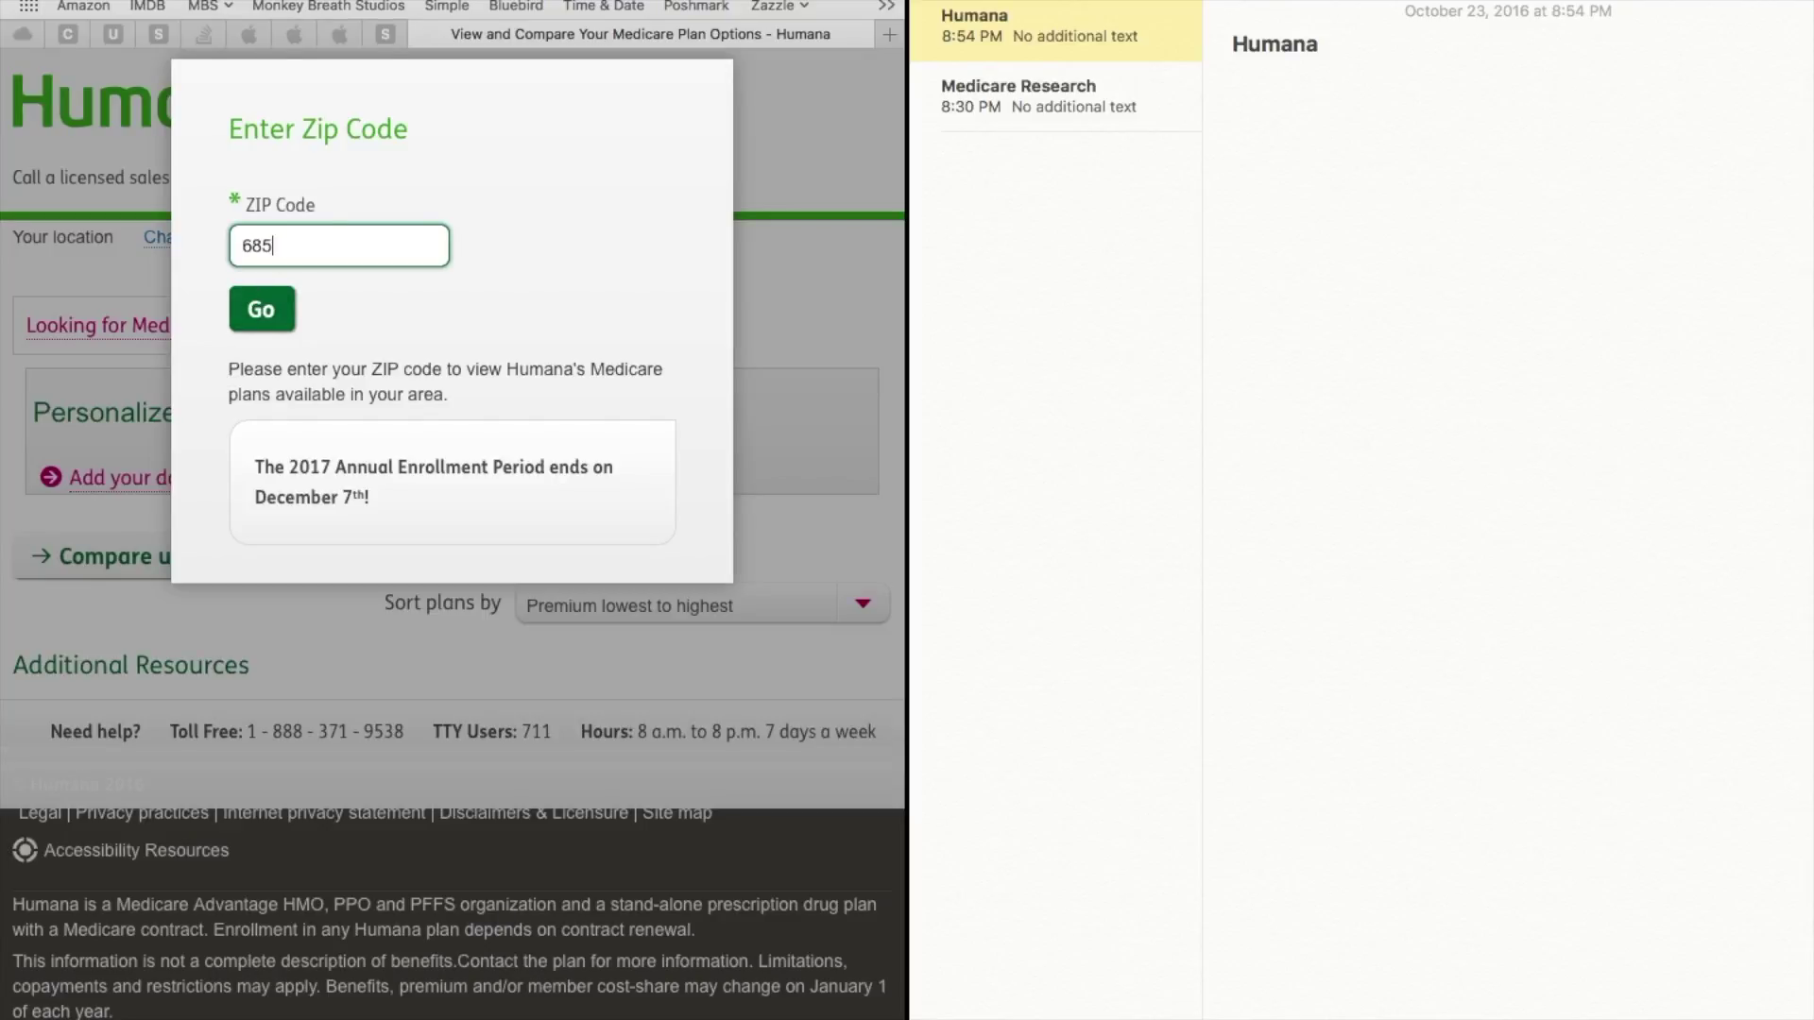
{"action": "left_click", "coordinate": [256, 323]}
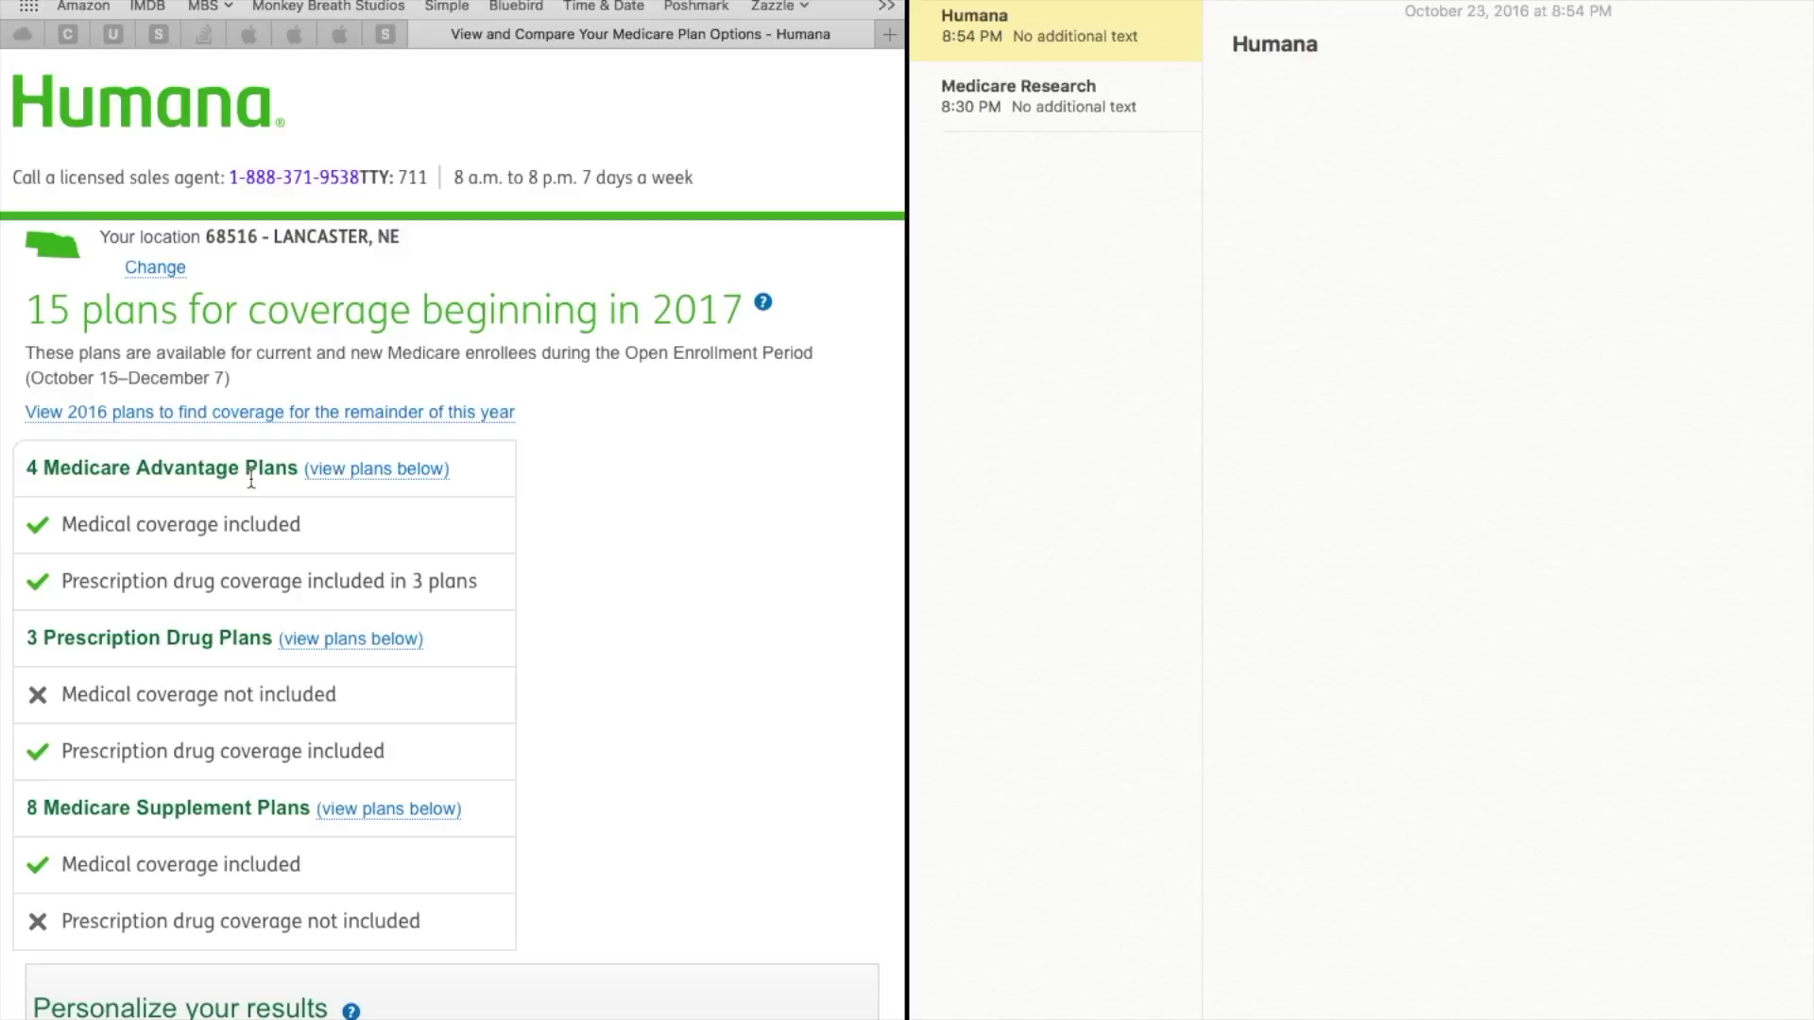
{"action": "scroll", "coordinate": [251, 477], "scroll_direction": "down", "scroll_amount": 5}
{"action": "scroll", "coordinate": [252, 477], "scroll_direction": "down", "scroll_amount": 3}
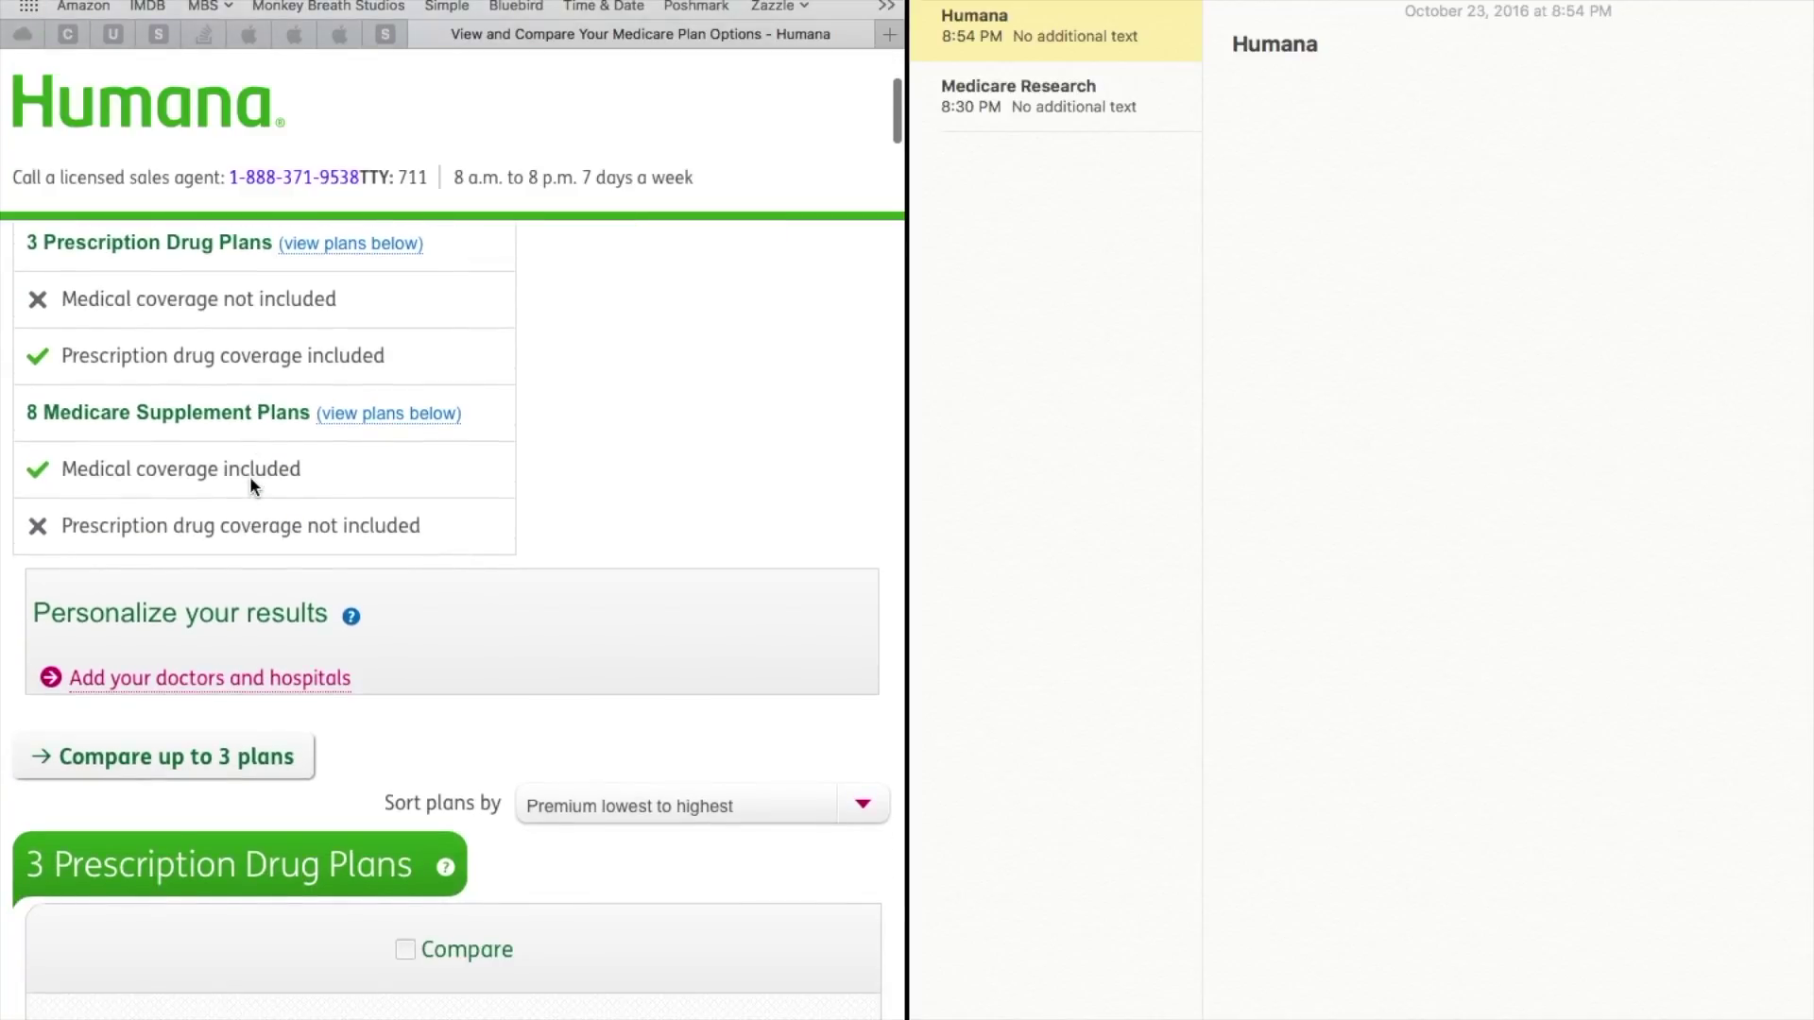
{"action": "left_click", "coordinate": [343, 246]}
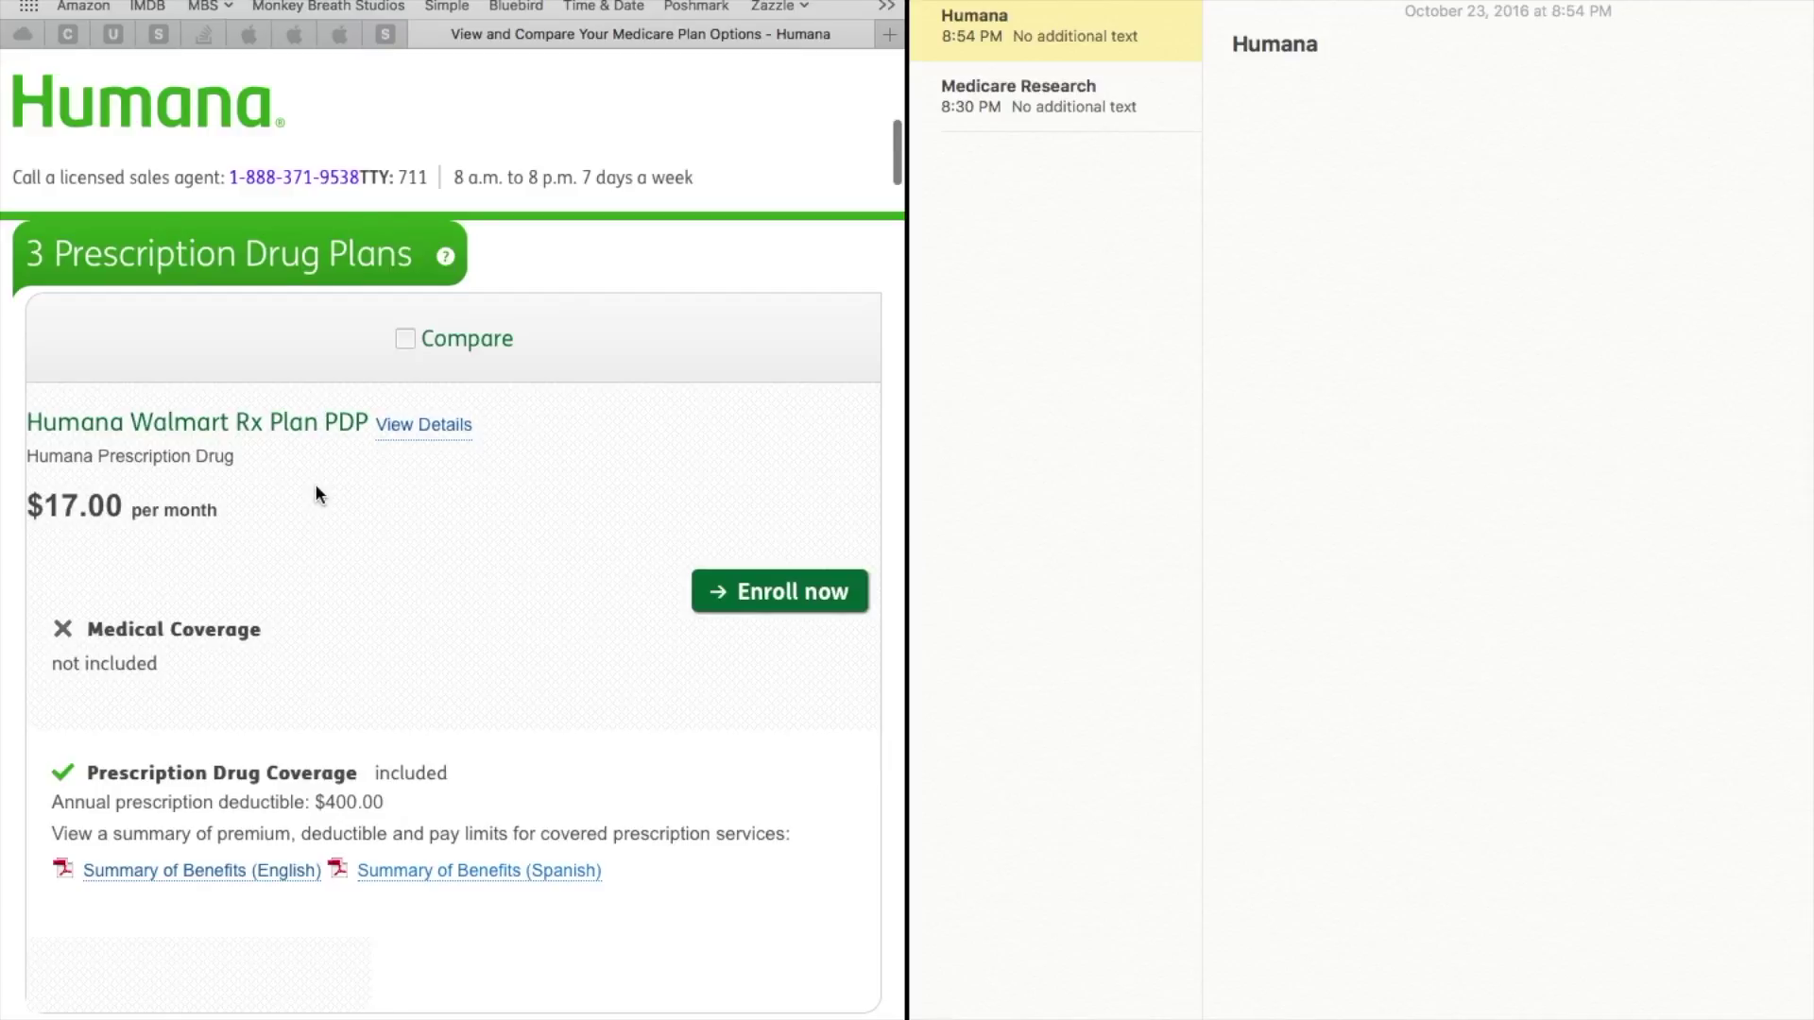
Step: Copy the Humana Walmart Rx Plan PDP name and monthly price from the page into the Humana note, matching the note's style
{"action": "left_click", "coordinate": [28, 424]}
{"action": "left_click_drag", "start_coordinate": [30, 423], "coordinate": [272, 499]}
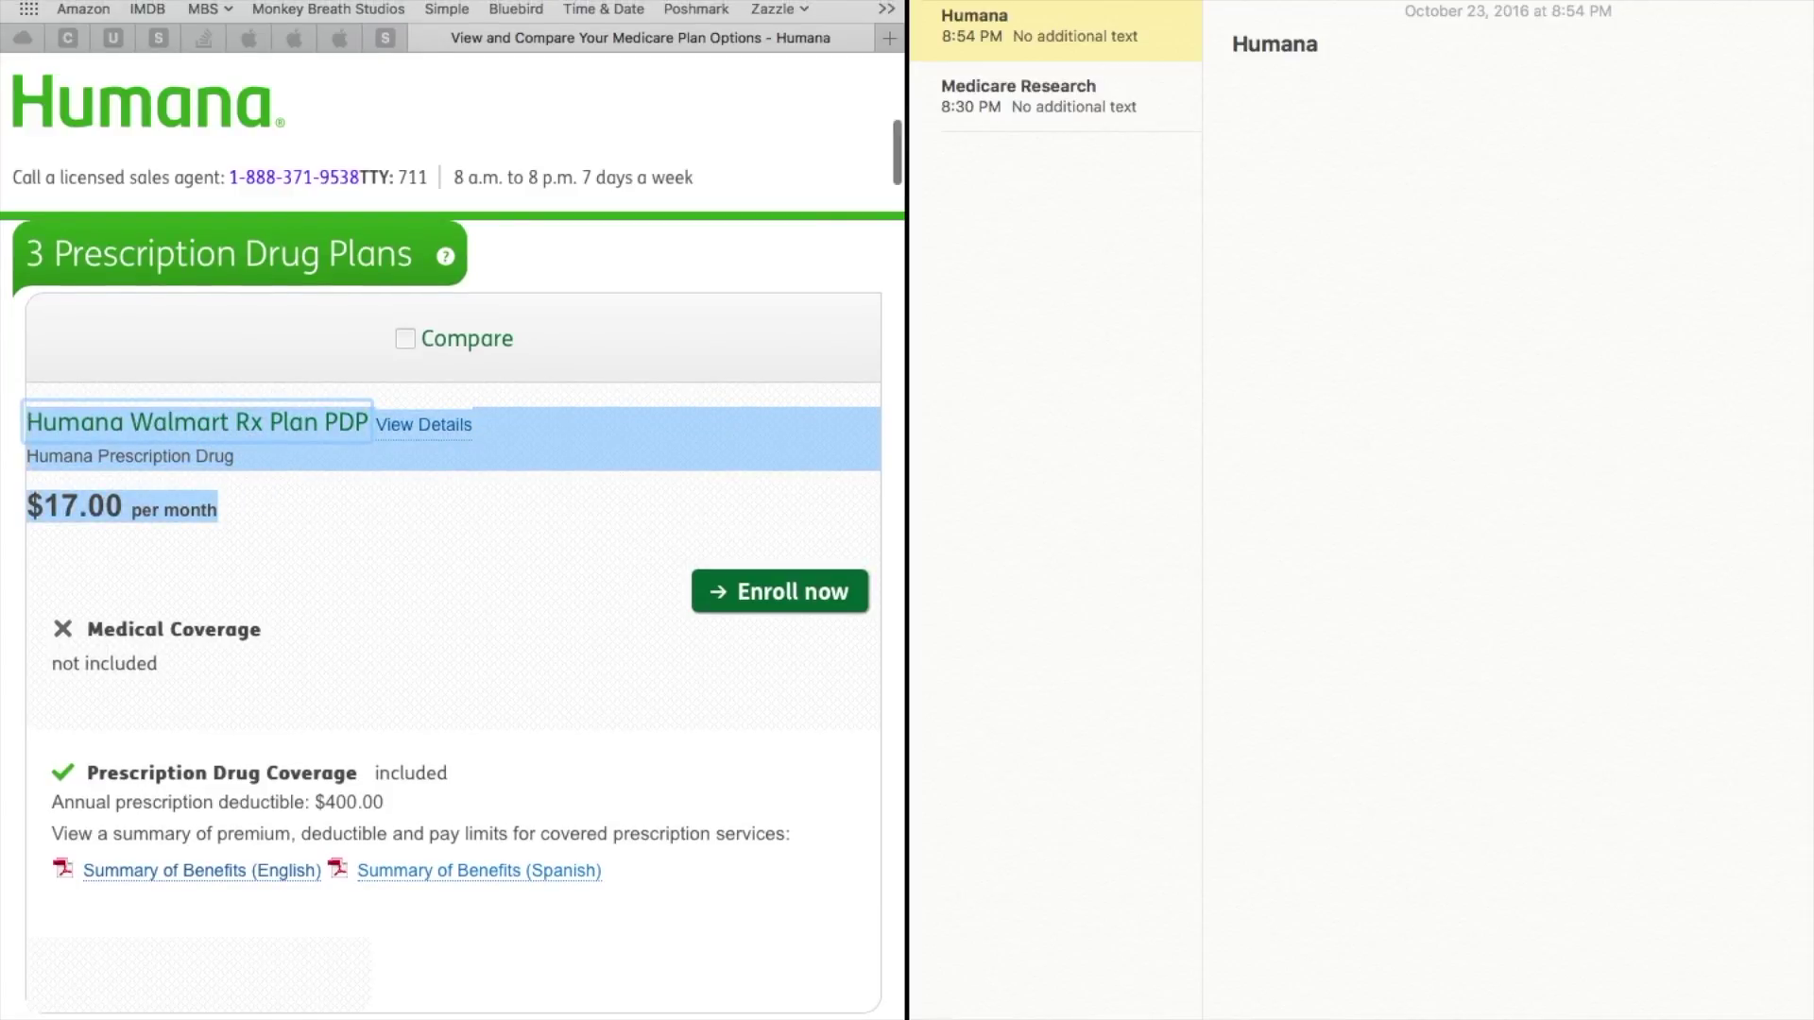
{"action": "left_click", "coordinate": [202, 0]}
{"action": "left_click", "coordinate": [243, 73]}
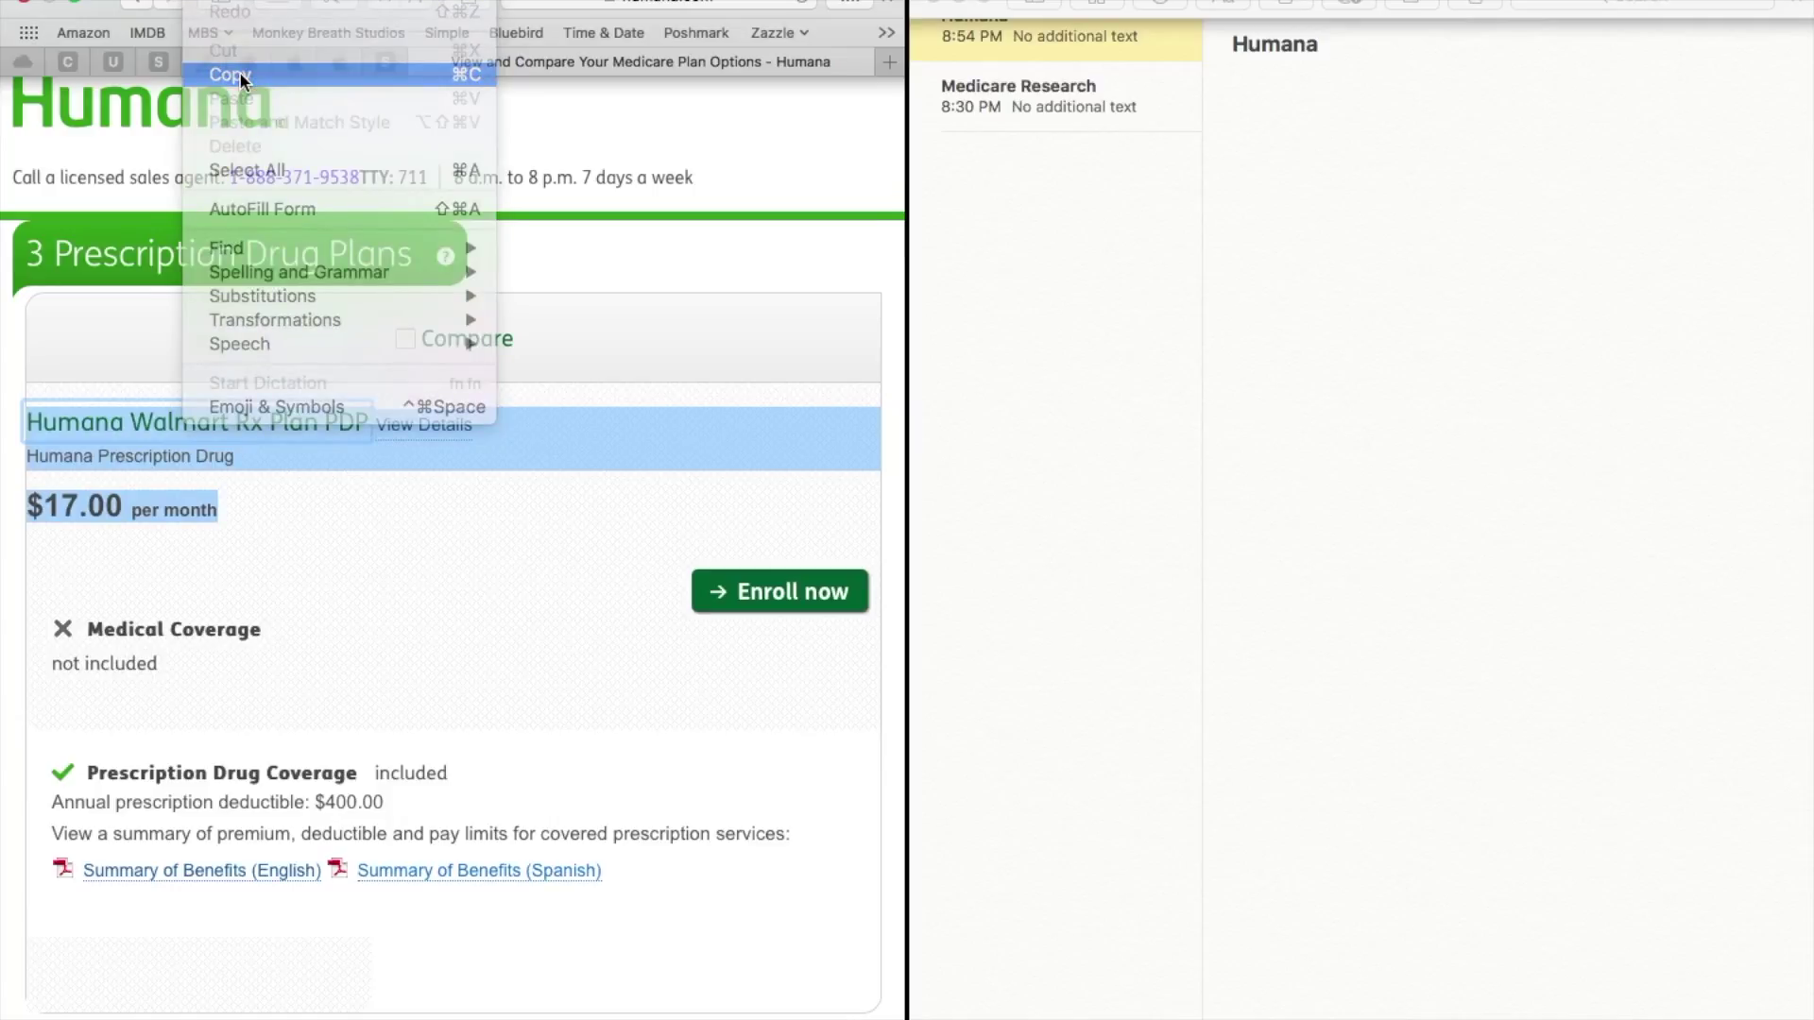
{"action": "left_click", "coordinate": [1287, 143]}
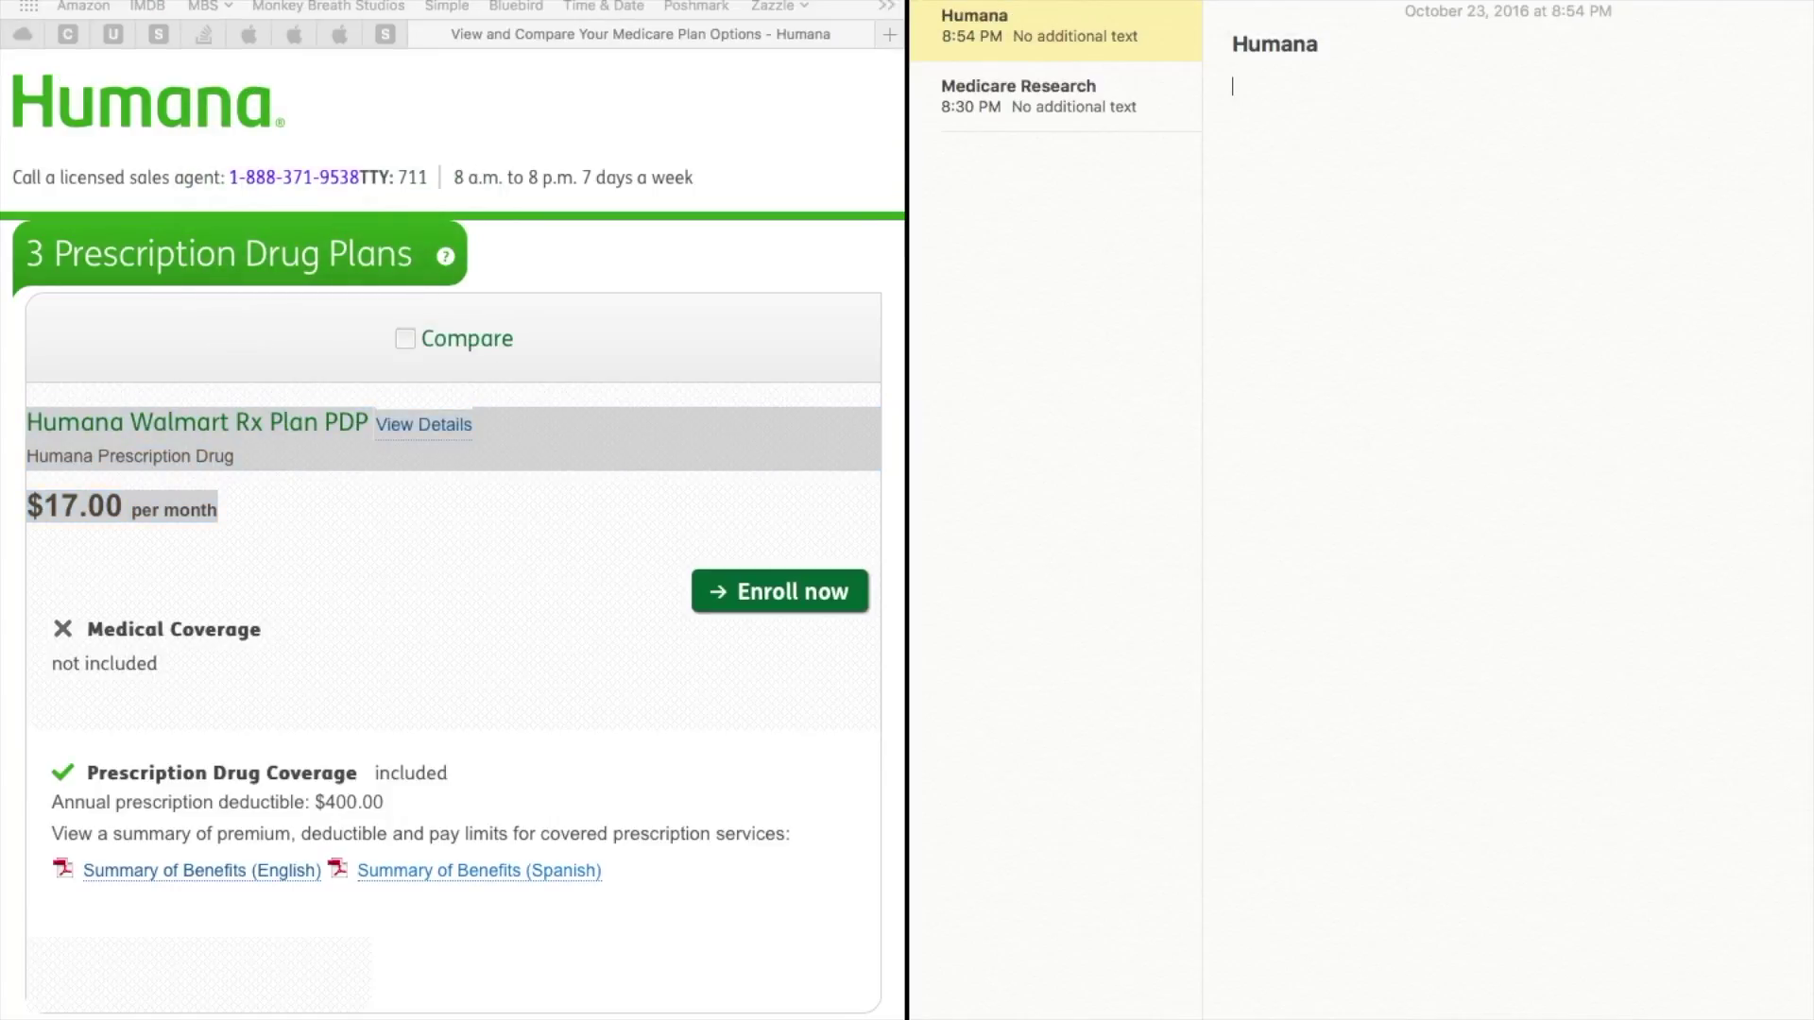
{"action": "left_click", "coordinate": [202, 1]}
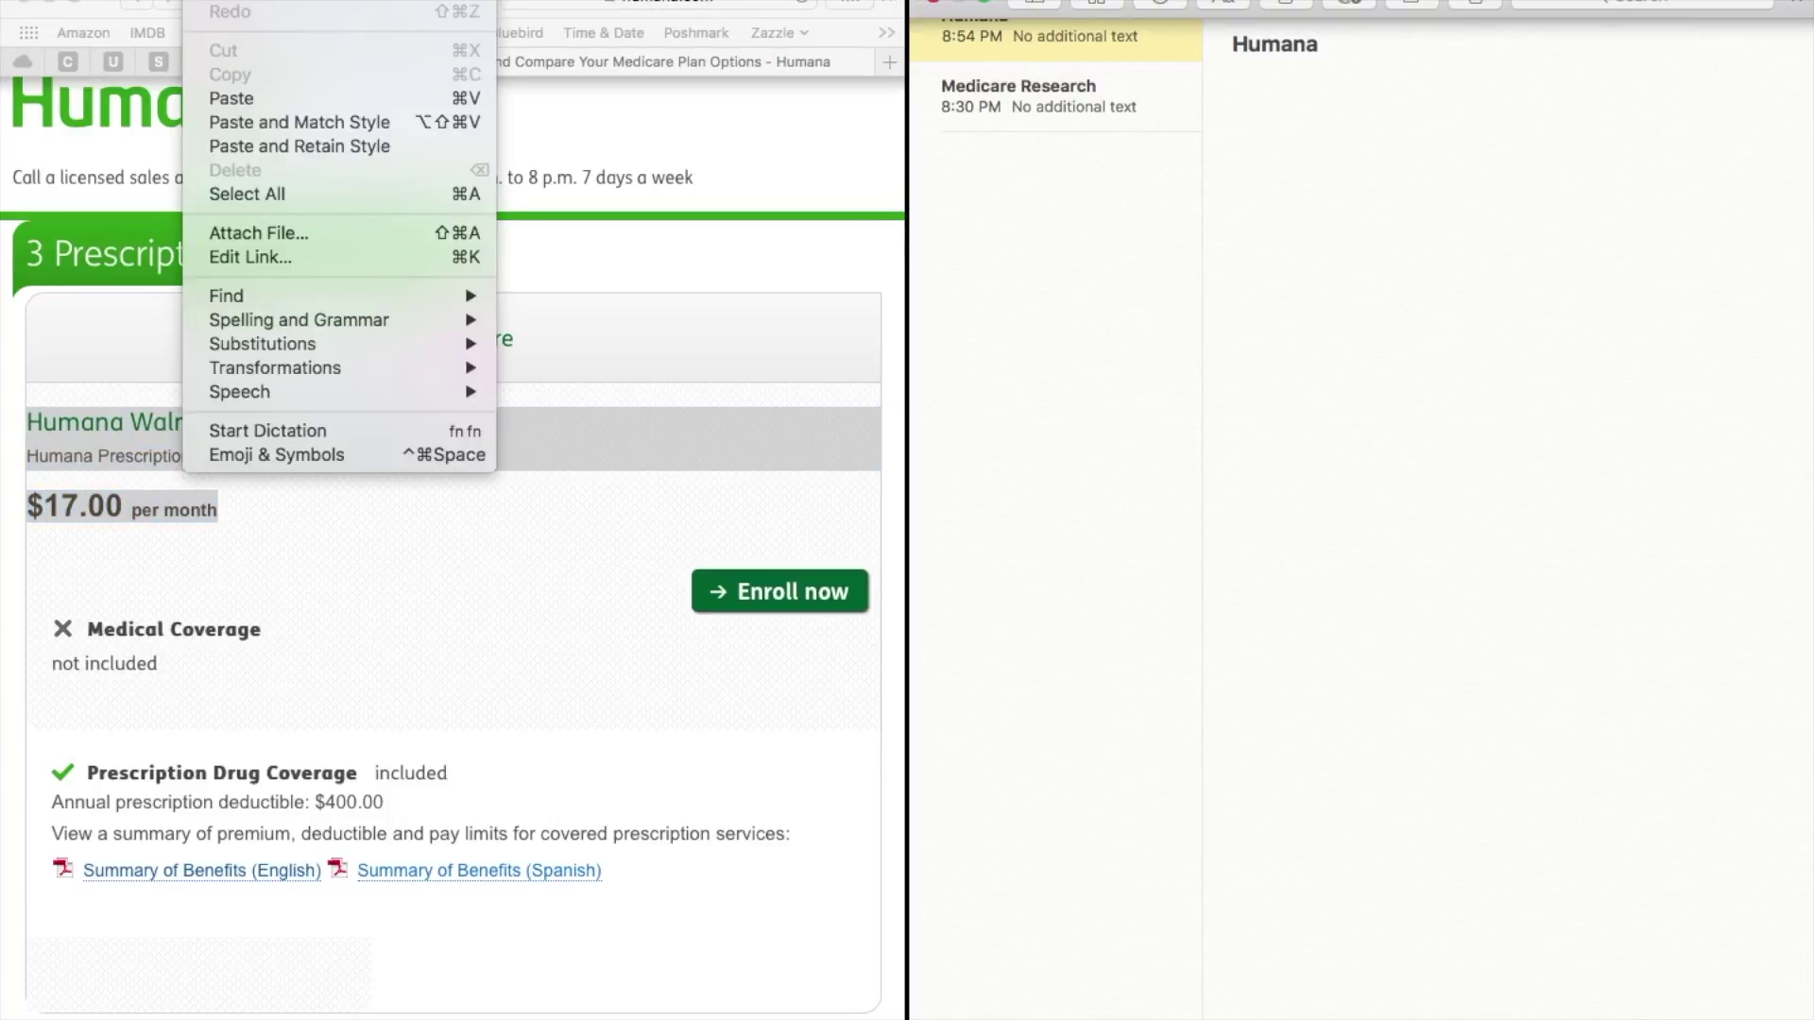
{"action": "left_click", "coordinate": [228, 117]}
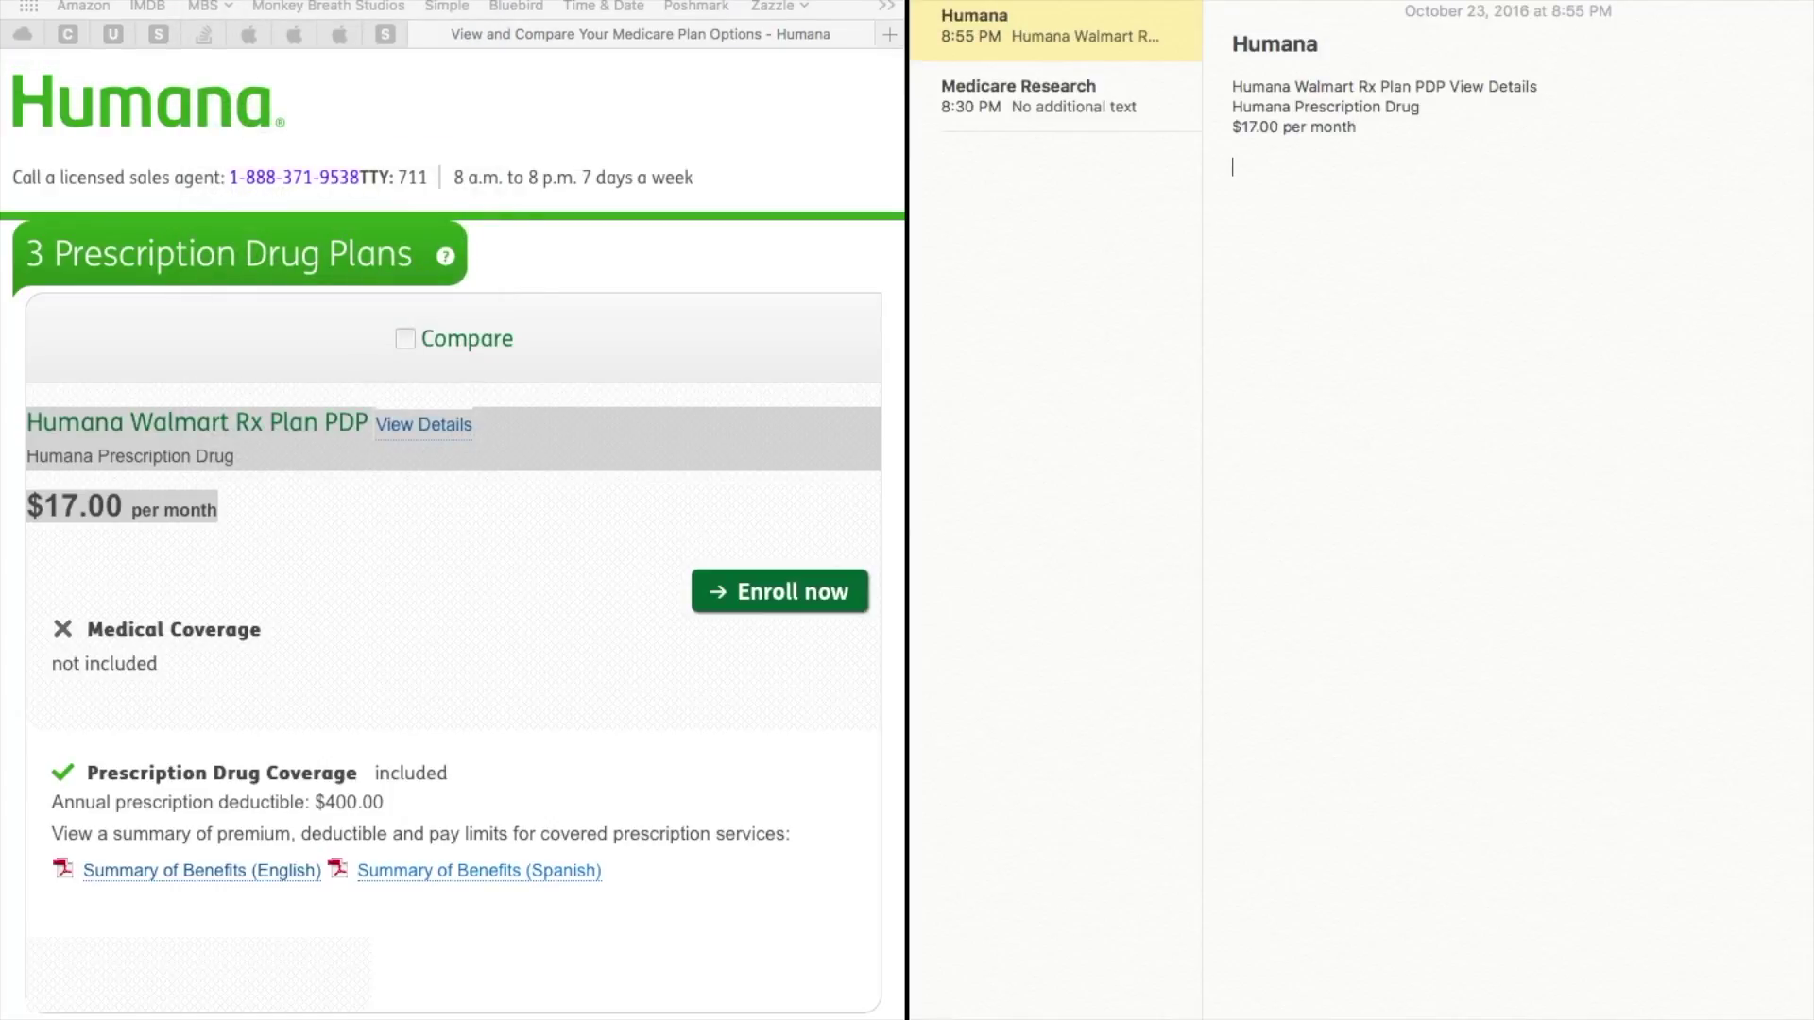
Step: Add the plan's Prescription Drug Coverage and annual prescription deductible lines to the note as matched-style text, separated from the plan name and price
{"action": "left_click", "coordinate": [161, 762]}
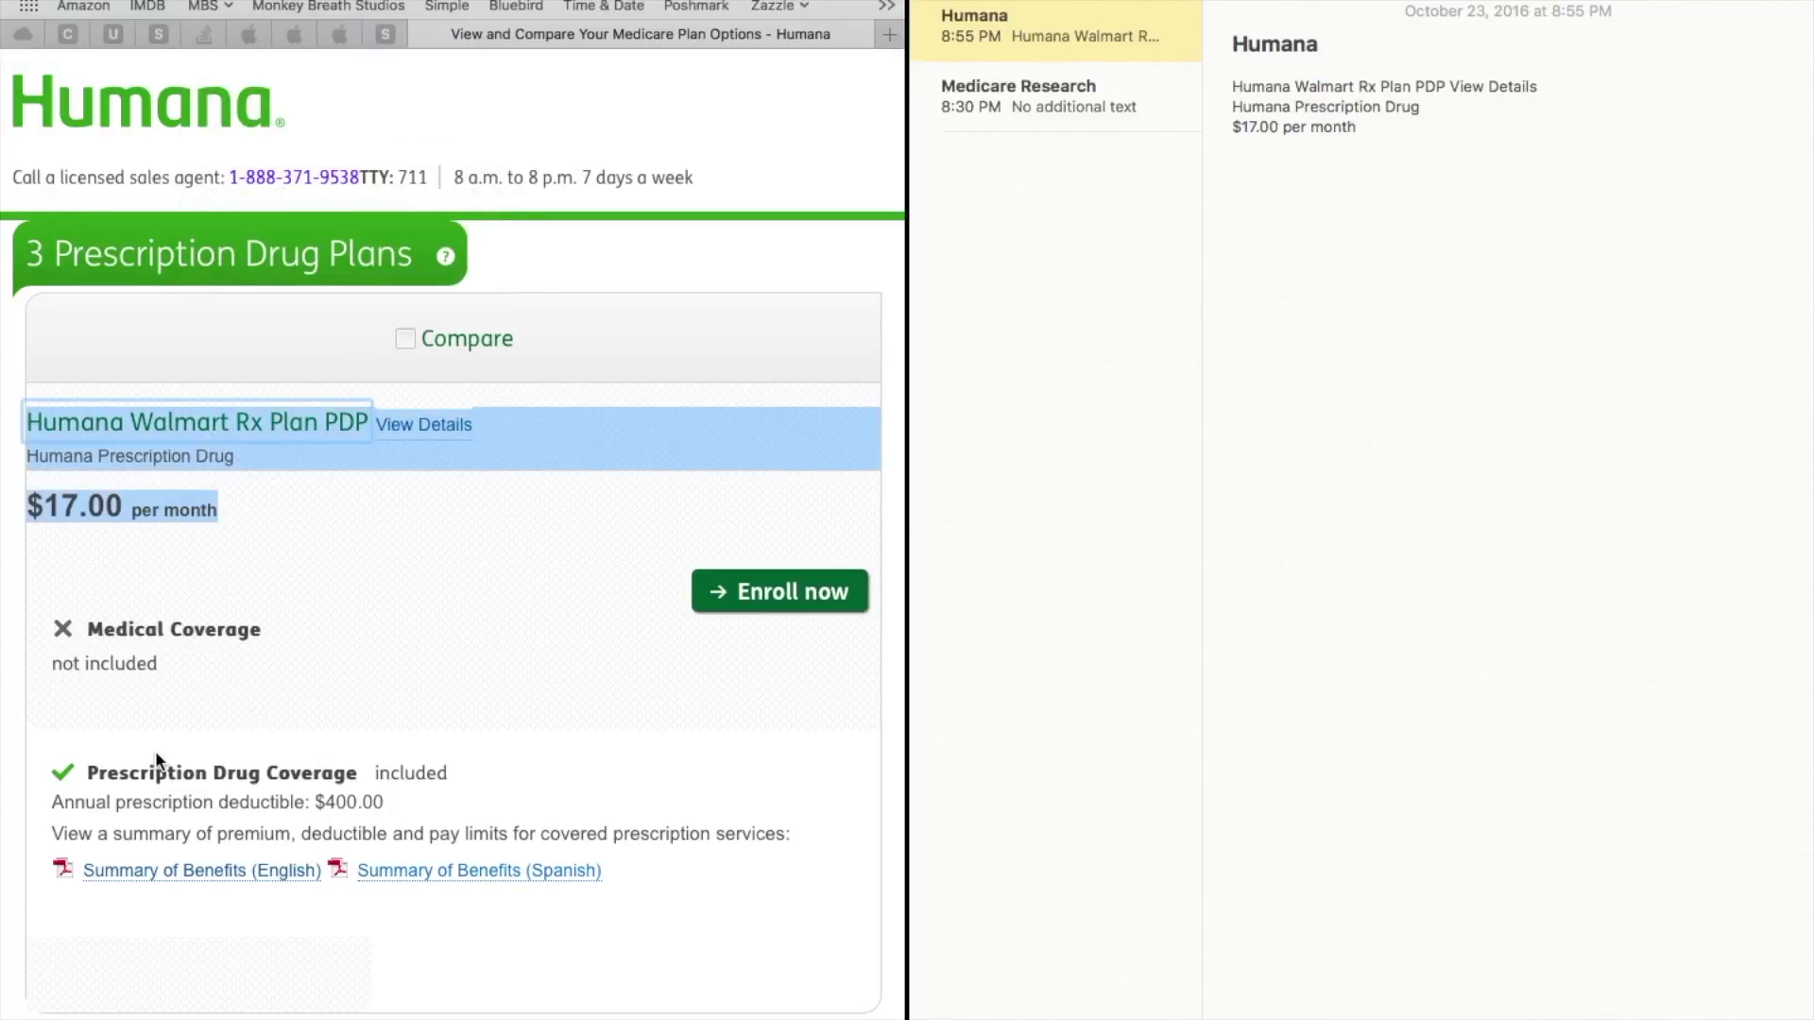
{"action": "left_click_drag", "start_coordinate": [89, 773], "coordinate": [469, 810]}
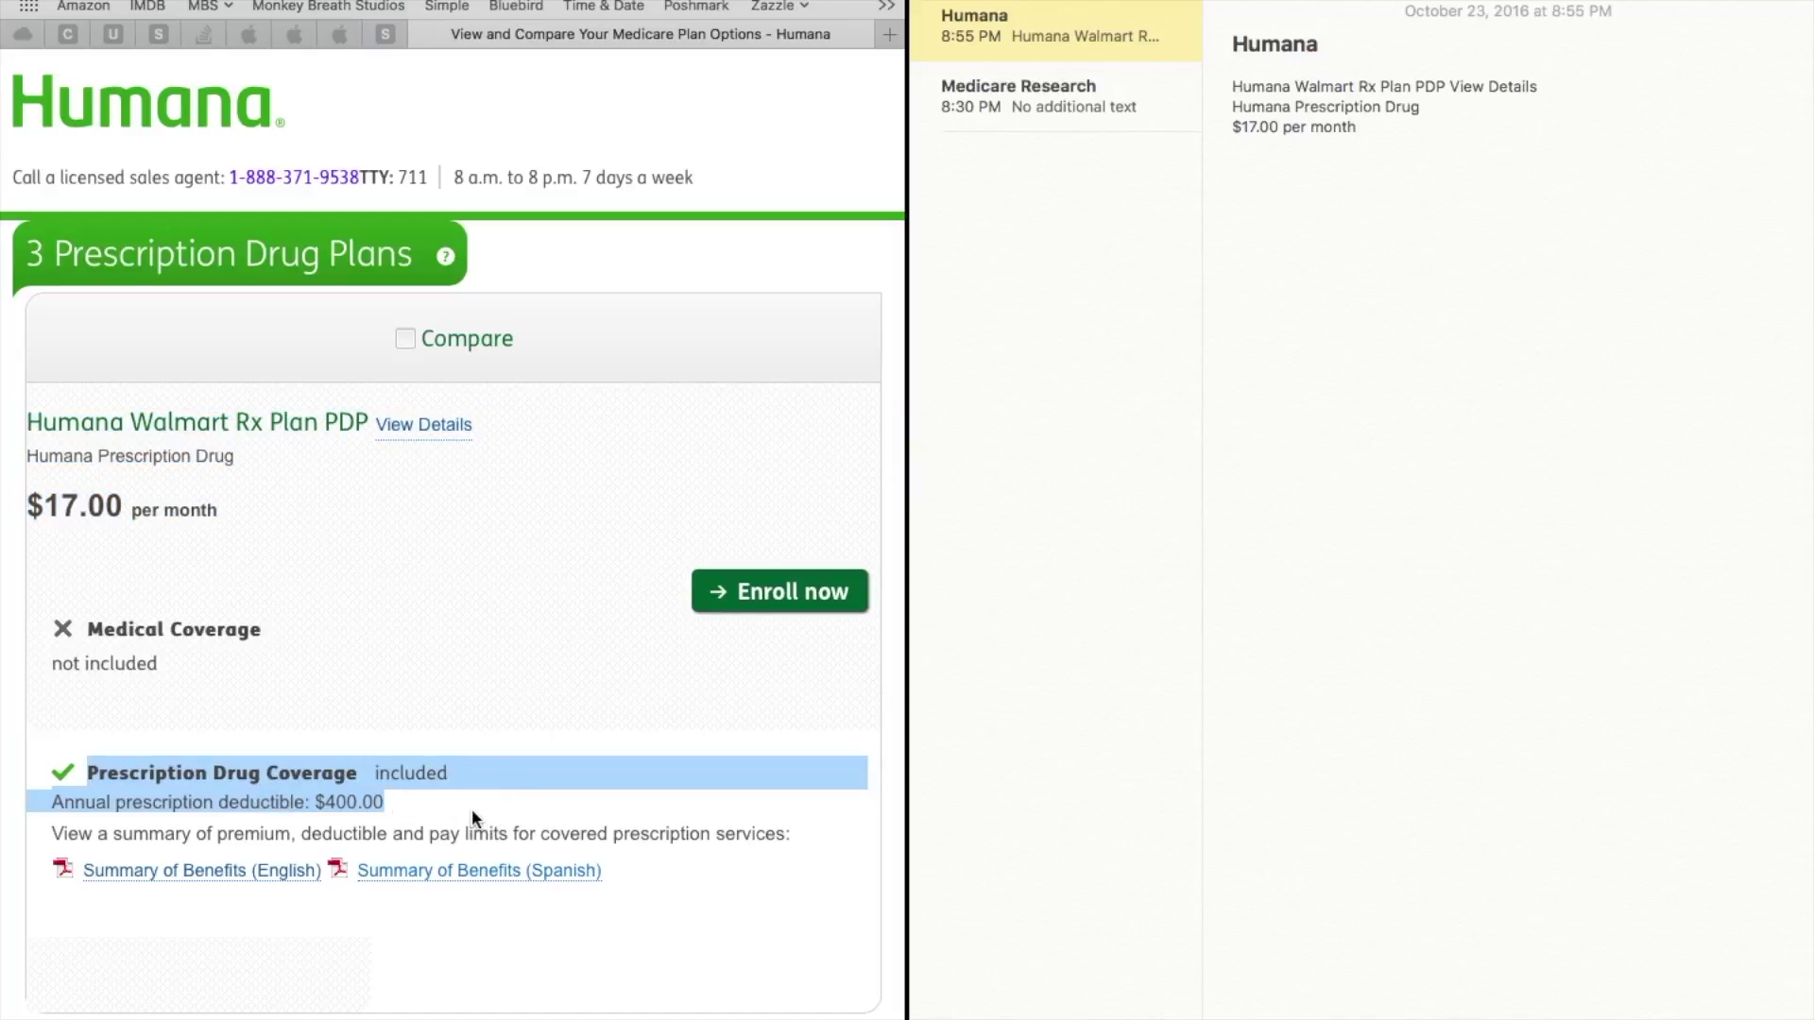
{"action": "left_click", "coordinate": [194, 11]}
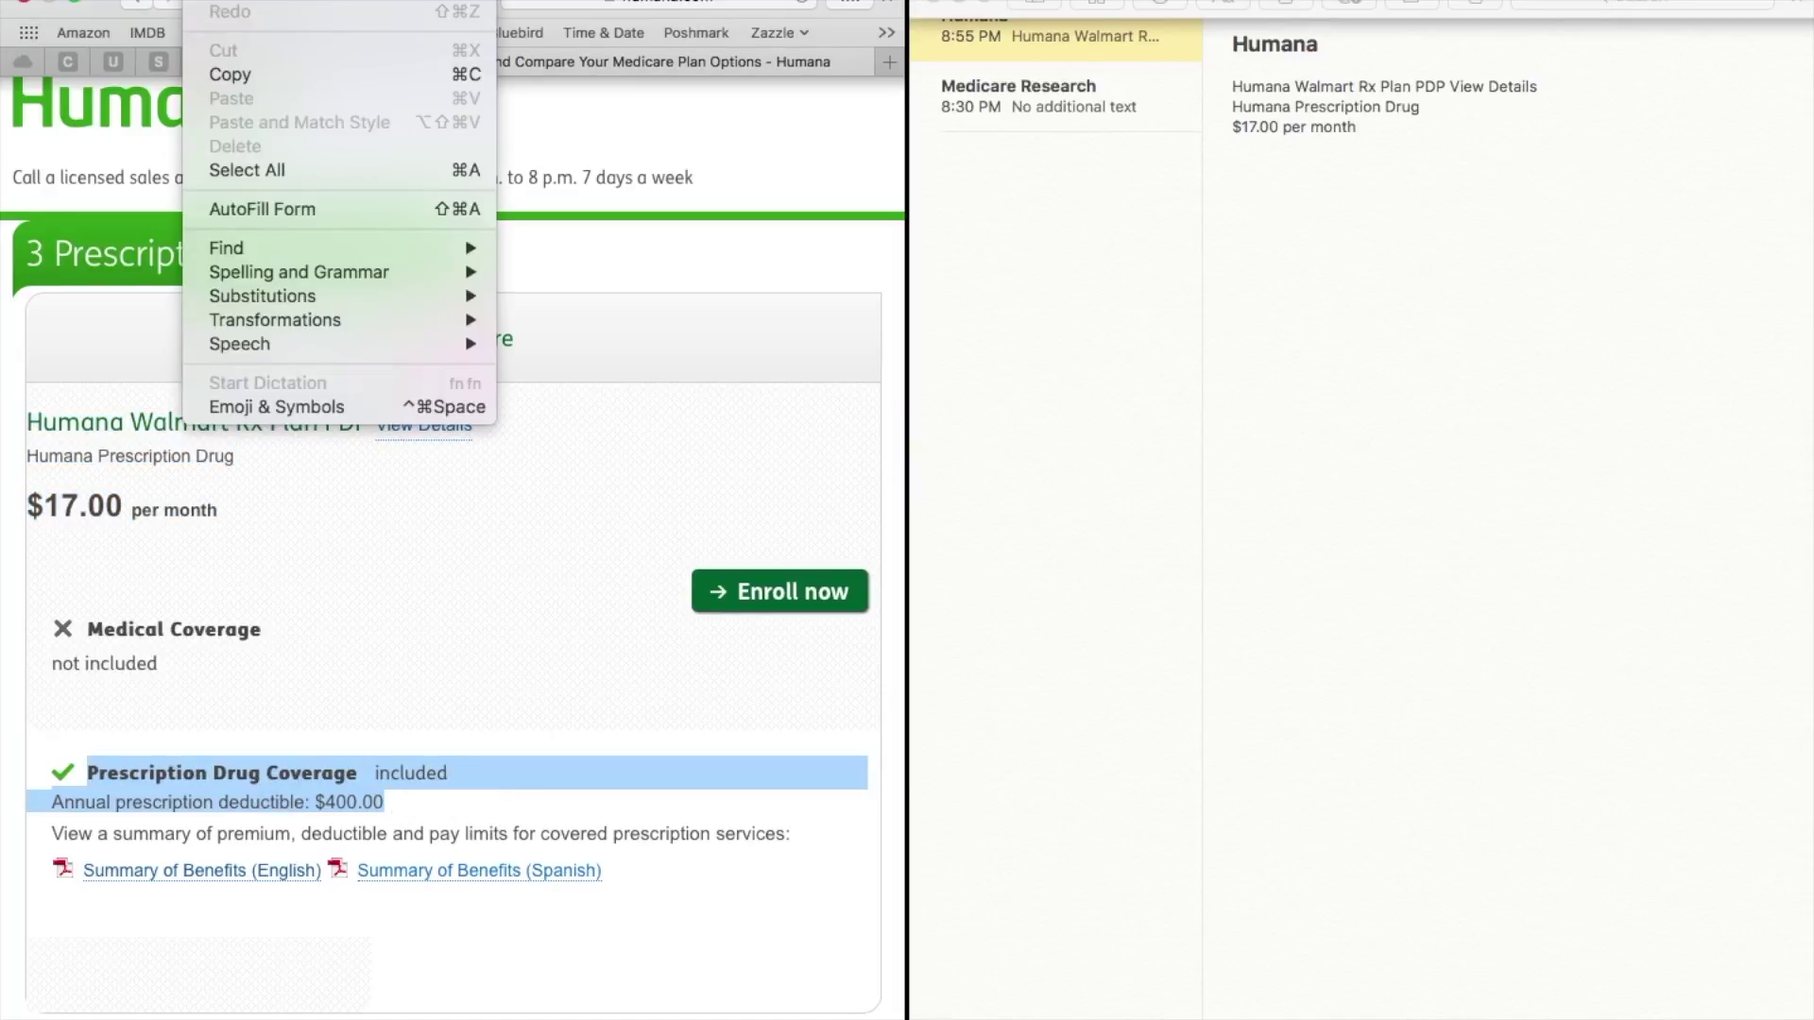
{"action": "left_click", "coordinate": [220, 76]}
{"action": "left_click", "coordinate": [1361, 189]}
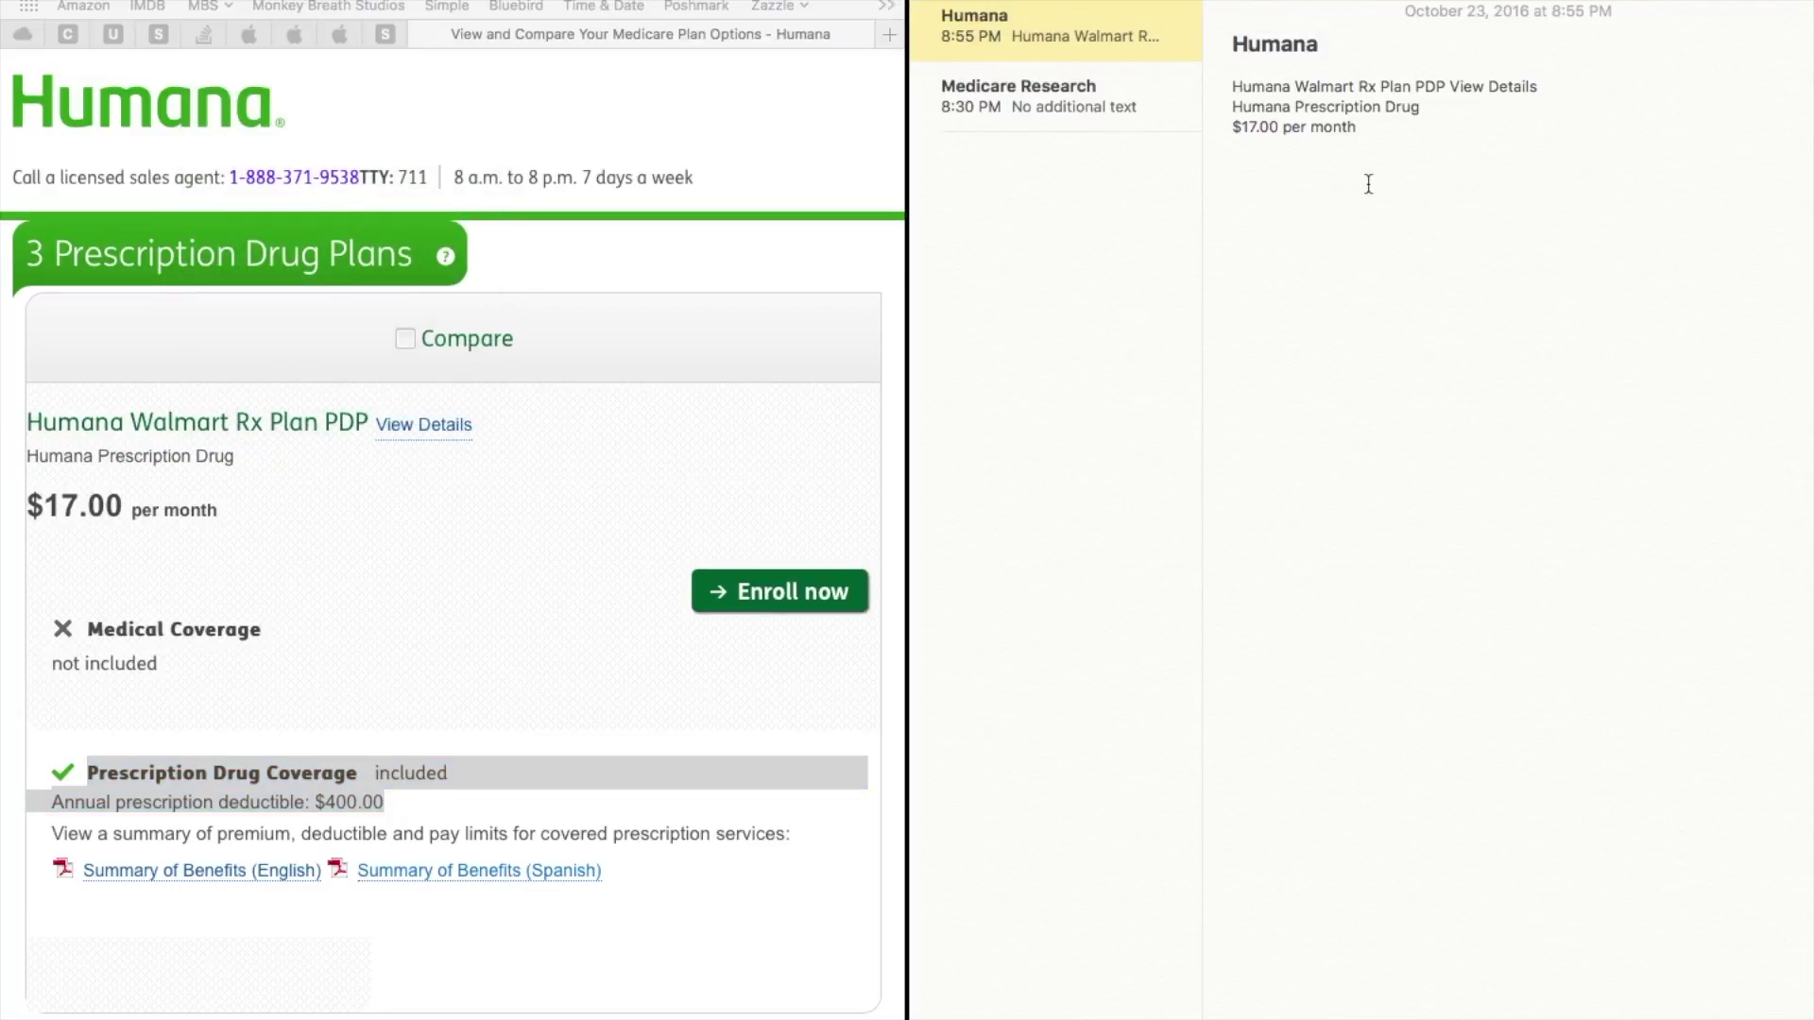
{"action": "left_click", "coordinate": [194, 10]}
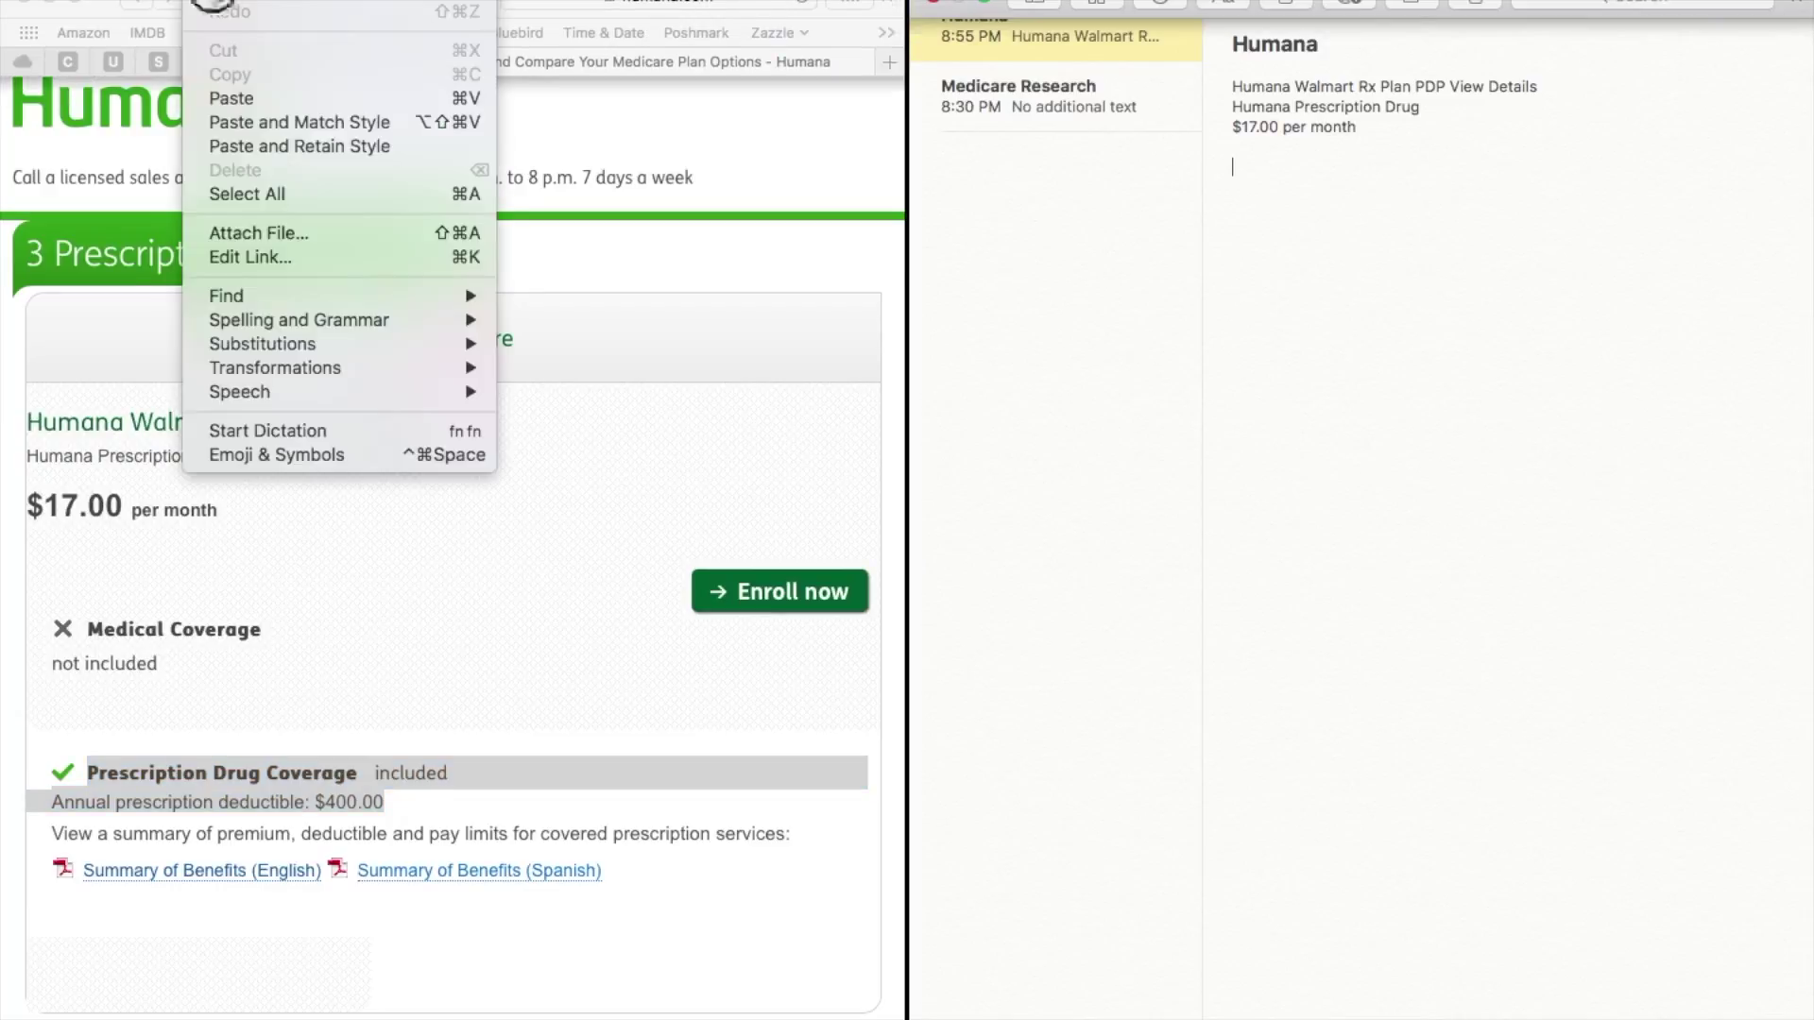
{"action": "left_click", "coordinate": [241, 123]}
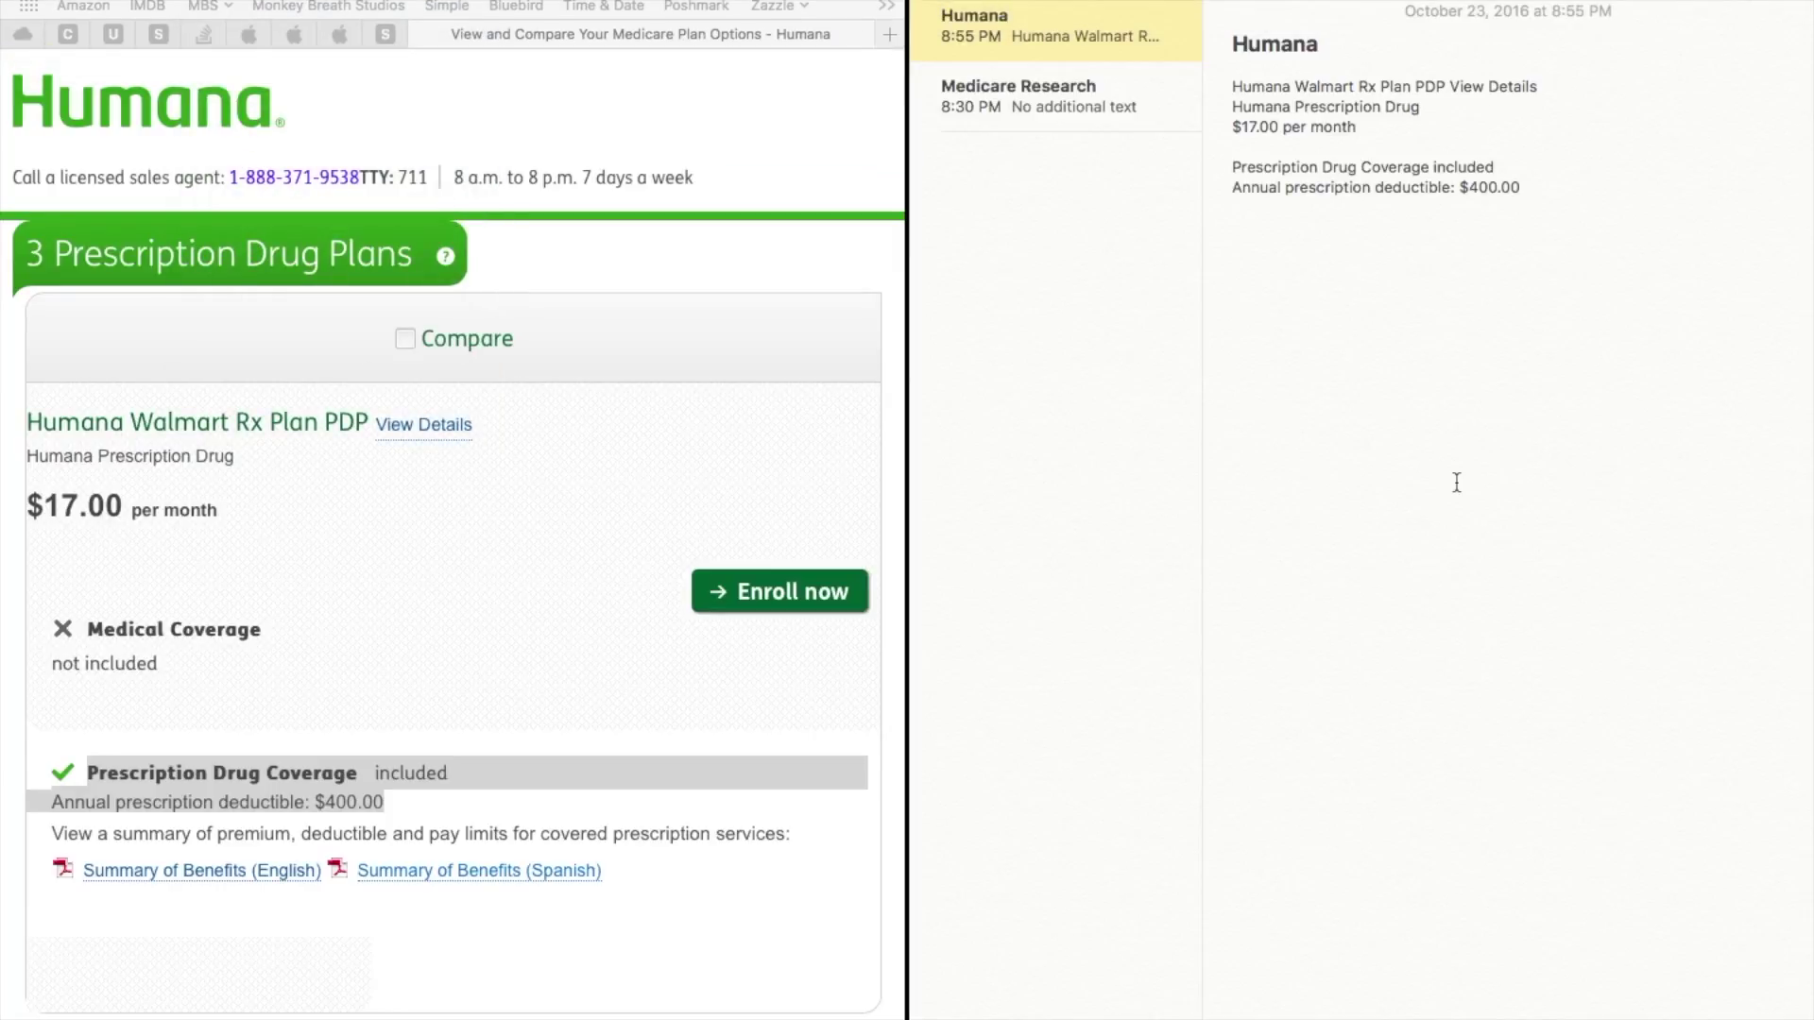
{"action": "key", "text": "Return"}
Step: Copy the licensed sales agent contact line with its calling hours into the note below the deductible, matching the note's style
{"action": "left_click", "coordinate": [13, 186]}
{"action": "left_click_drag", "start_coordinate": [13, 180], "coordinate": [696, 178]}
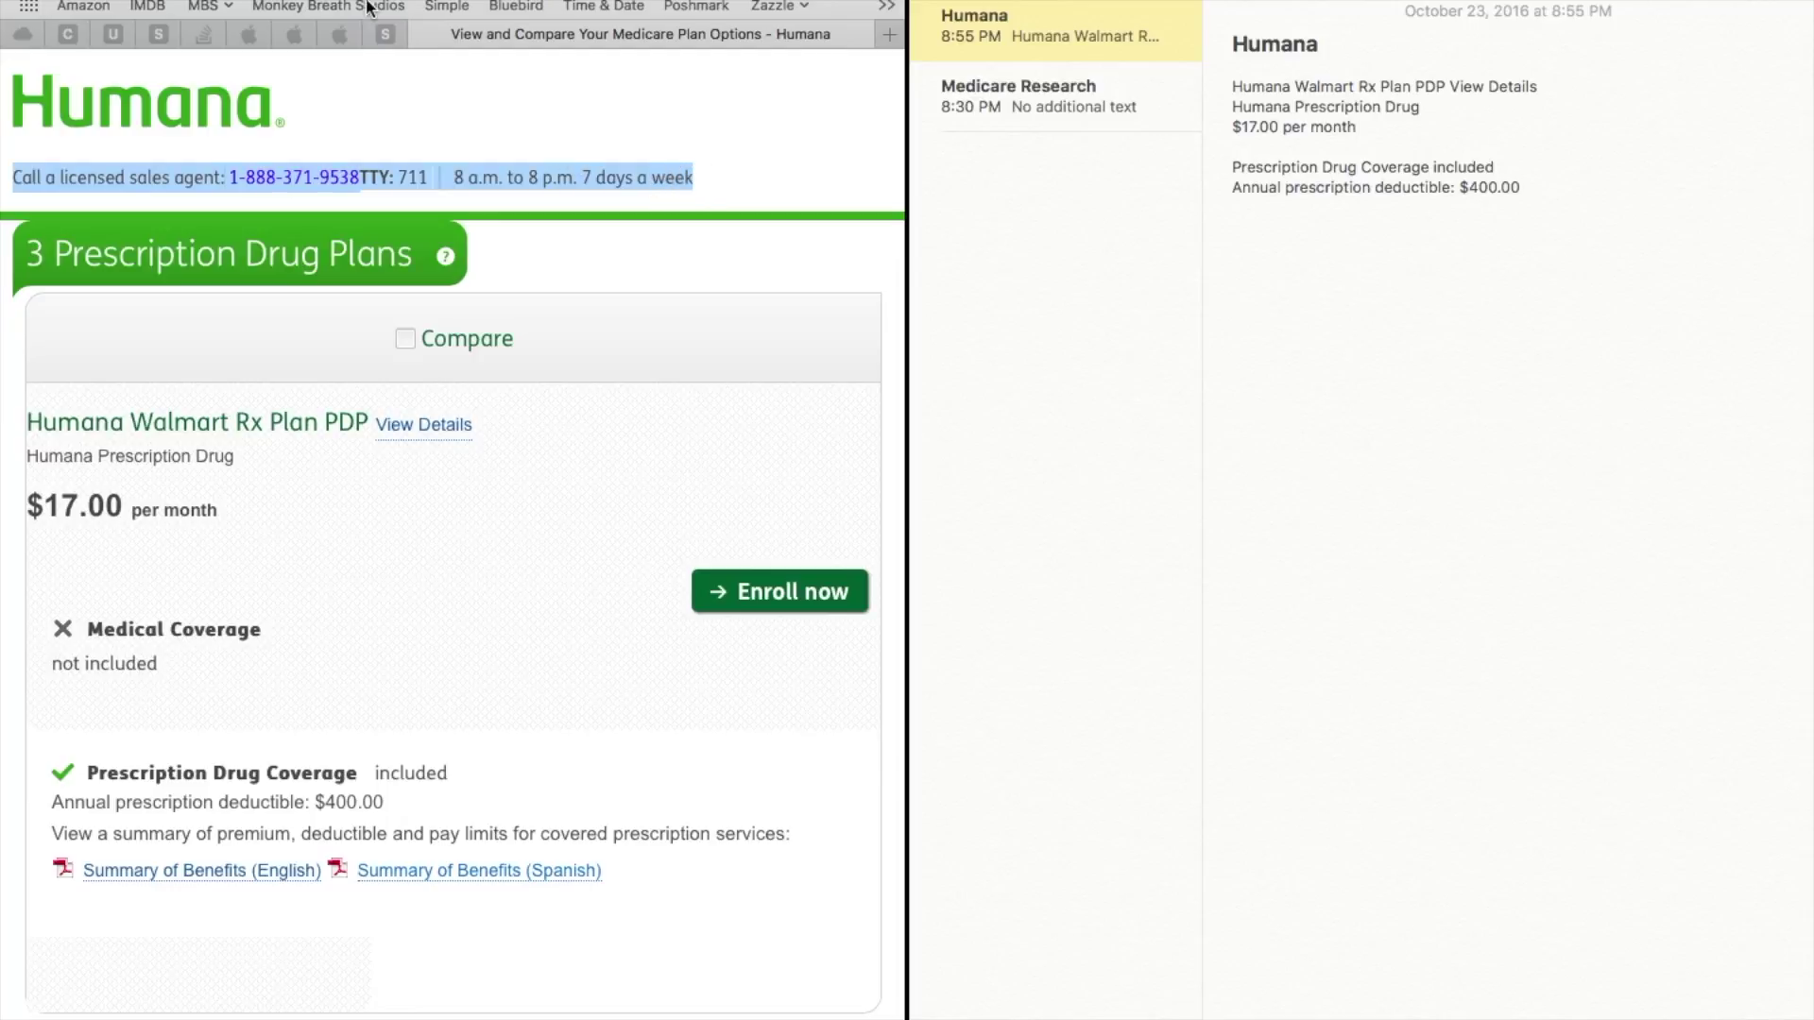
{"action": "left_click", "coordinate": [203, 3]}
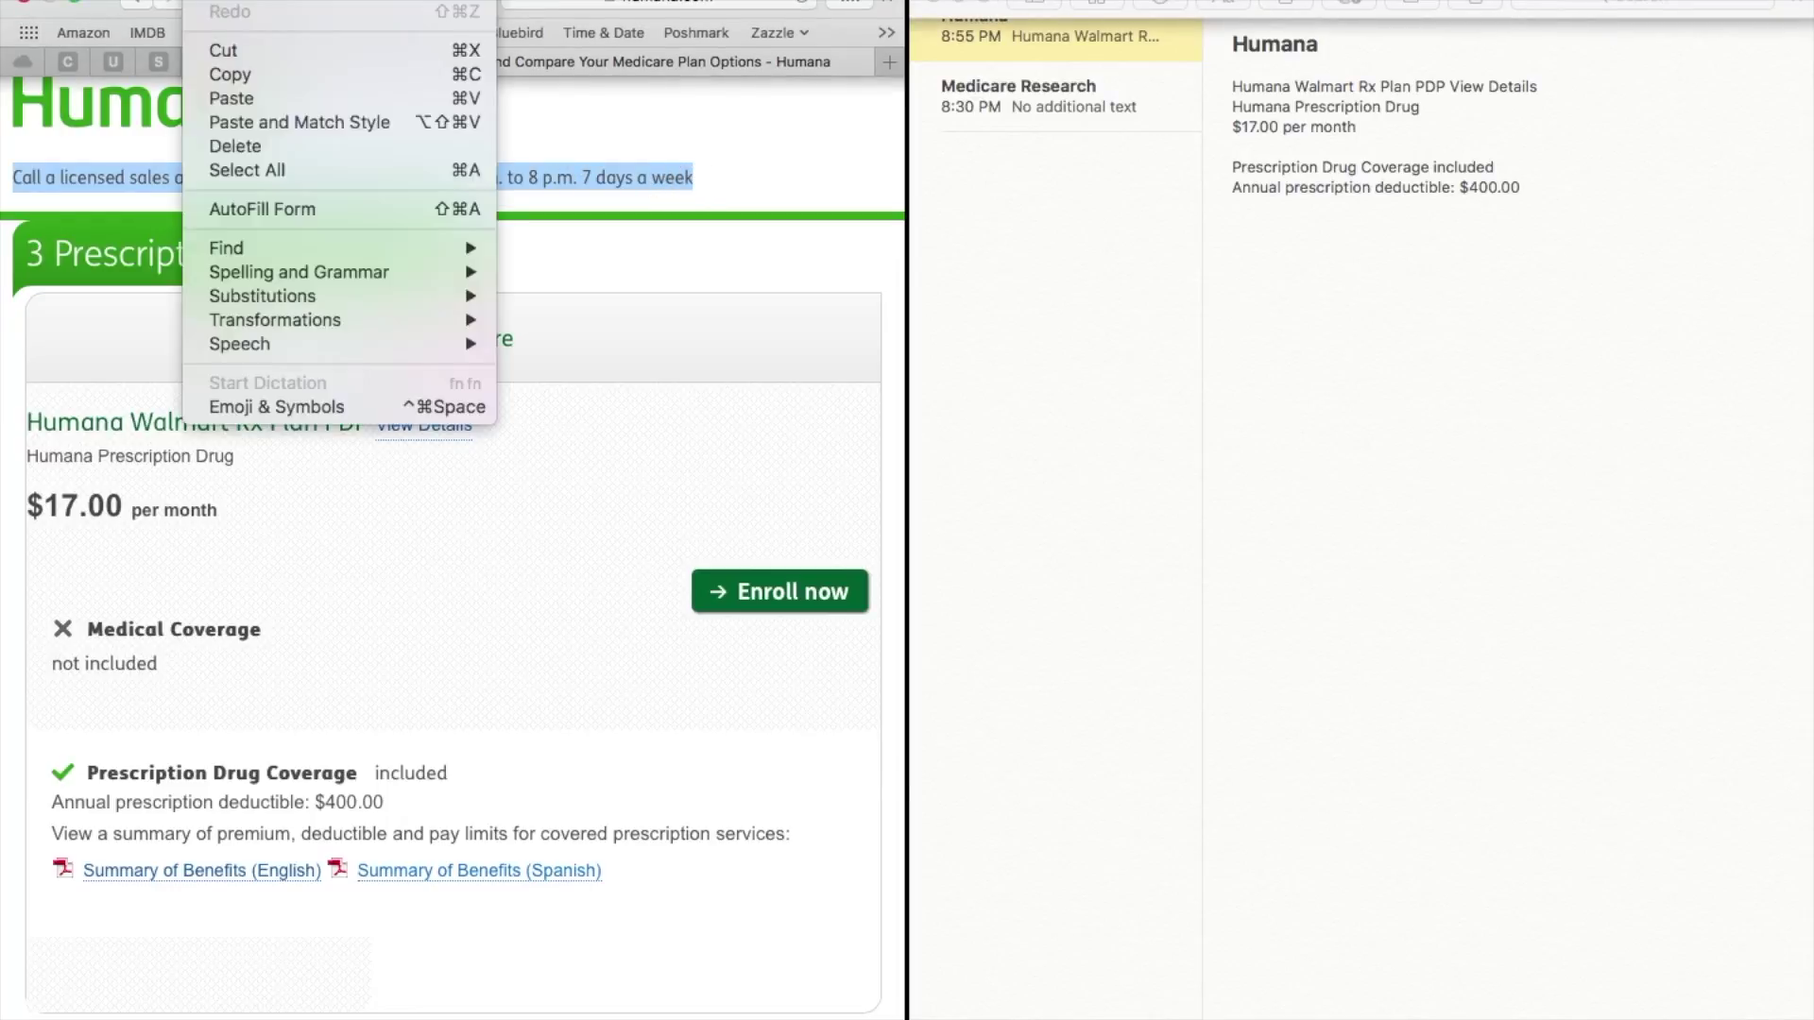
{"action": "left_click", "coordinate": [226, 74]}
{"action": "left_click", "coordinate": [1263, 271]}
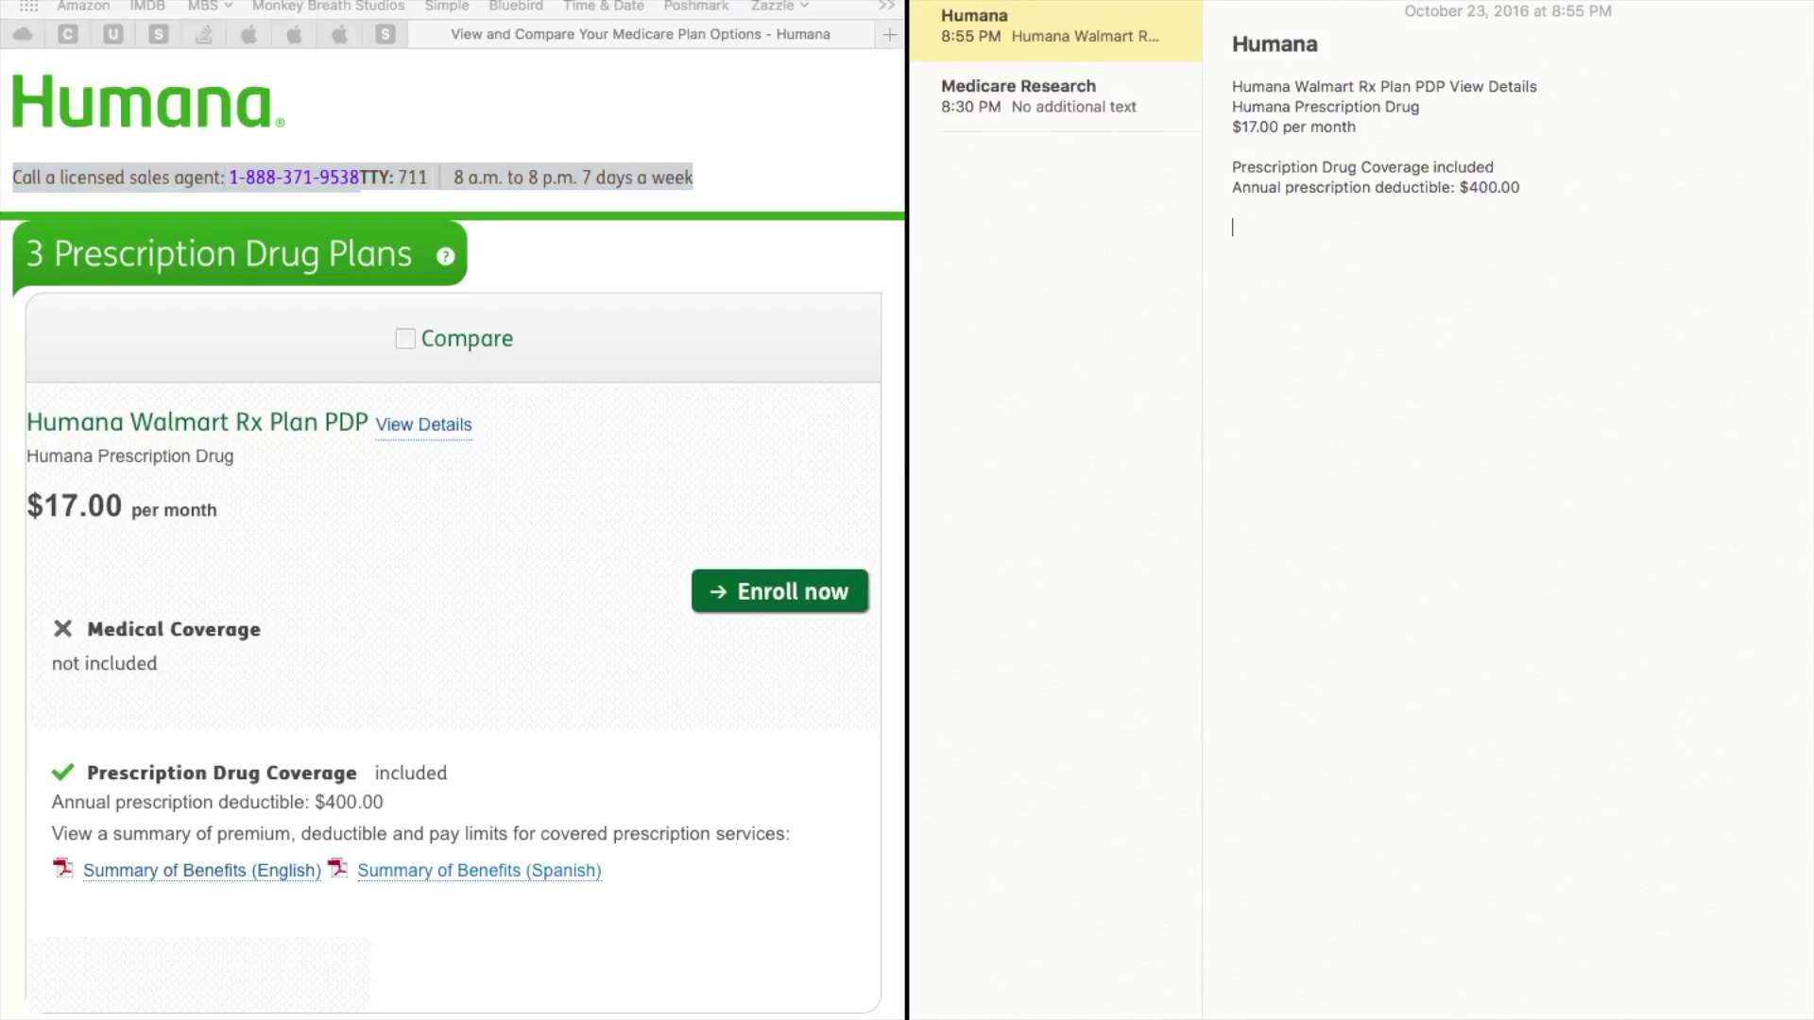
{"action": "left_click", "coordinate": [203, 3]}
{"action": "left_click", "coordinate": [230, 122]}
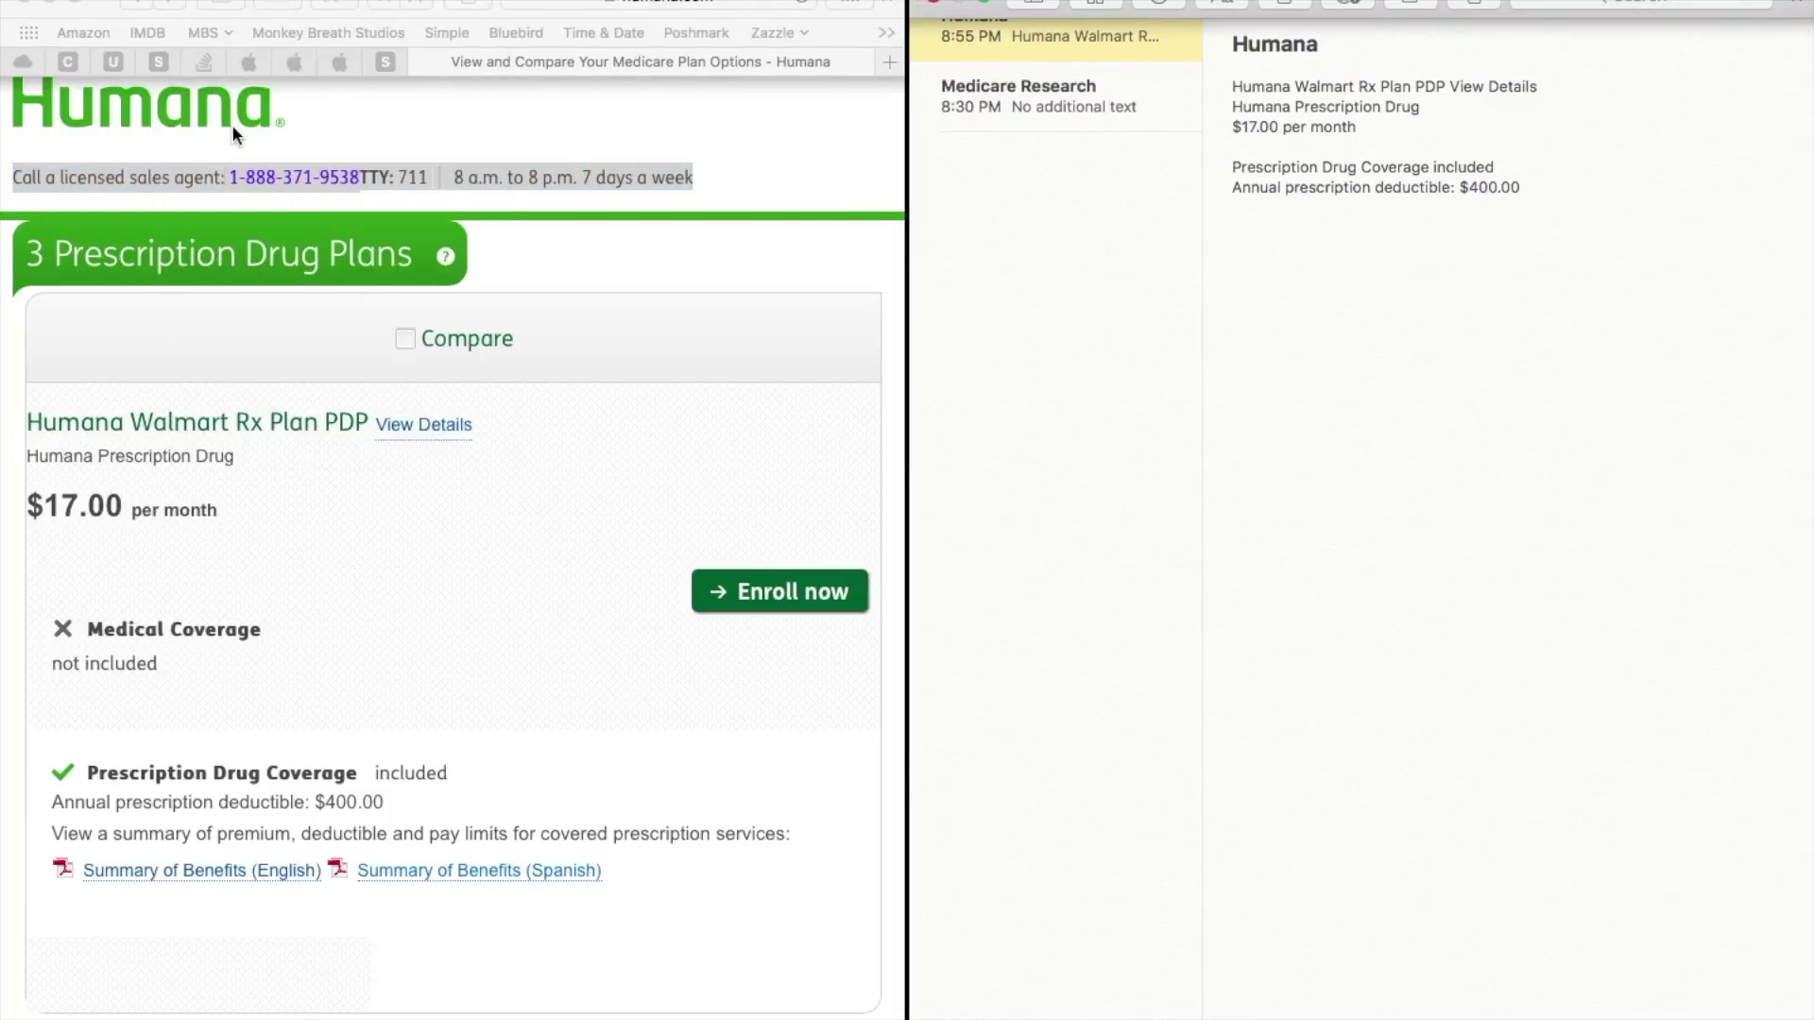
{"action": "key", "text": "Return"}
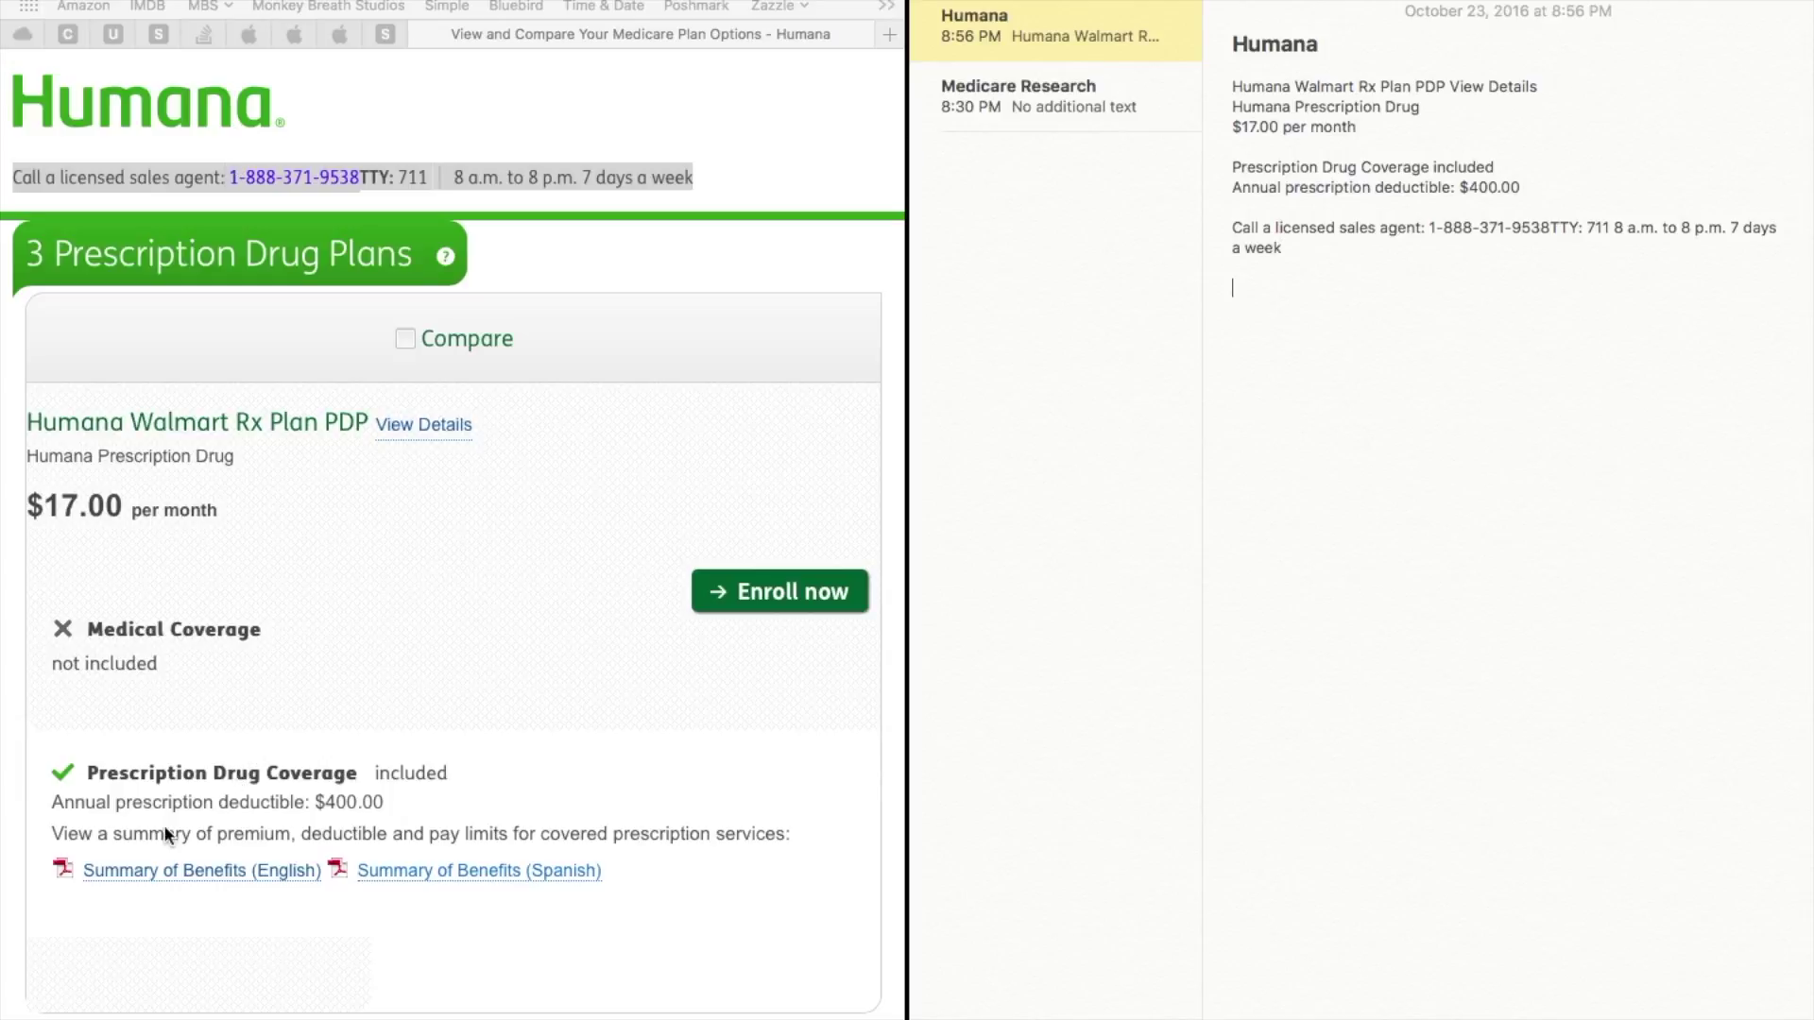
Step: Add the Summary of Benefits (English) link from the plan page to the end of the note and start a new line below it
{"action": "left_click", "coordinate": [61, 863]}
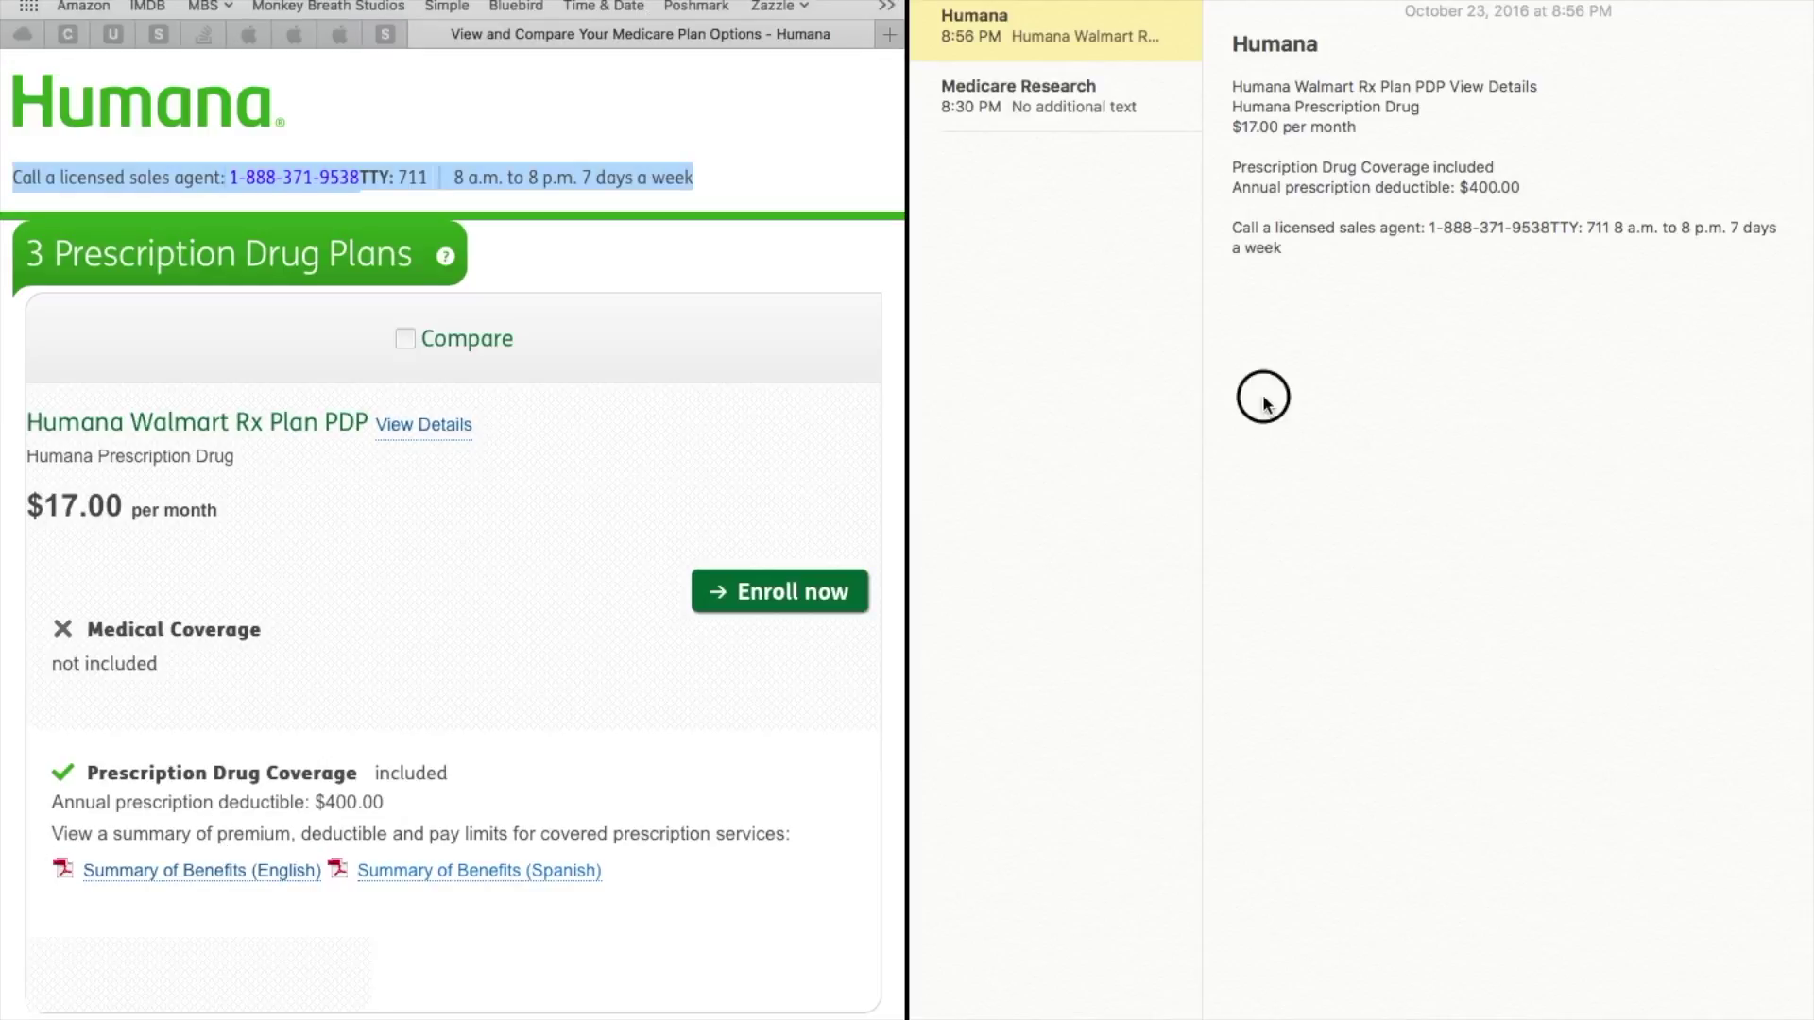
{"action": "left_click", "coordinate": [101, 867]}
{"action": "left_click_drag", "start_coordinate": [102, 867], "coordinate": [1380, 327]}
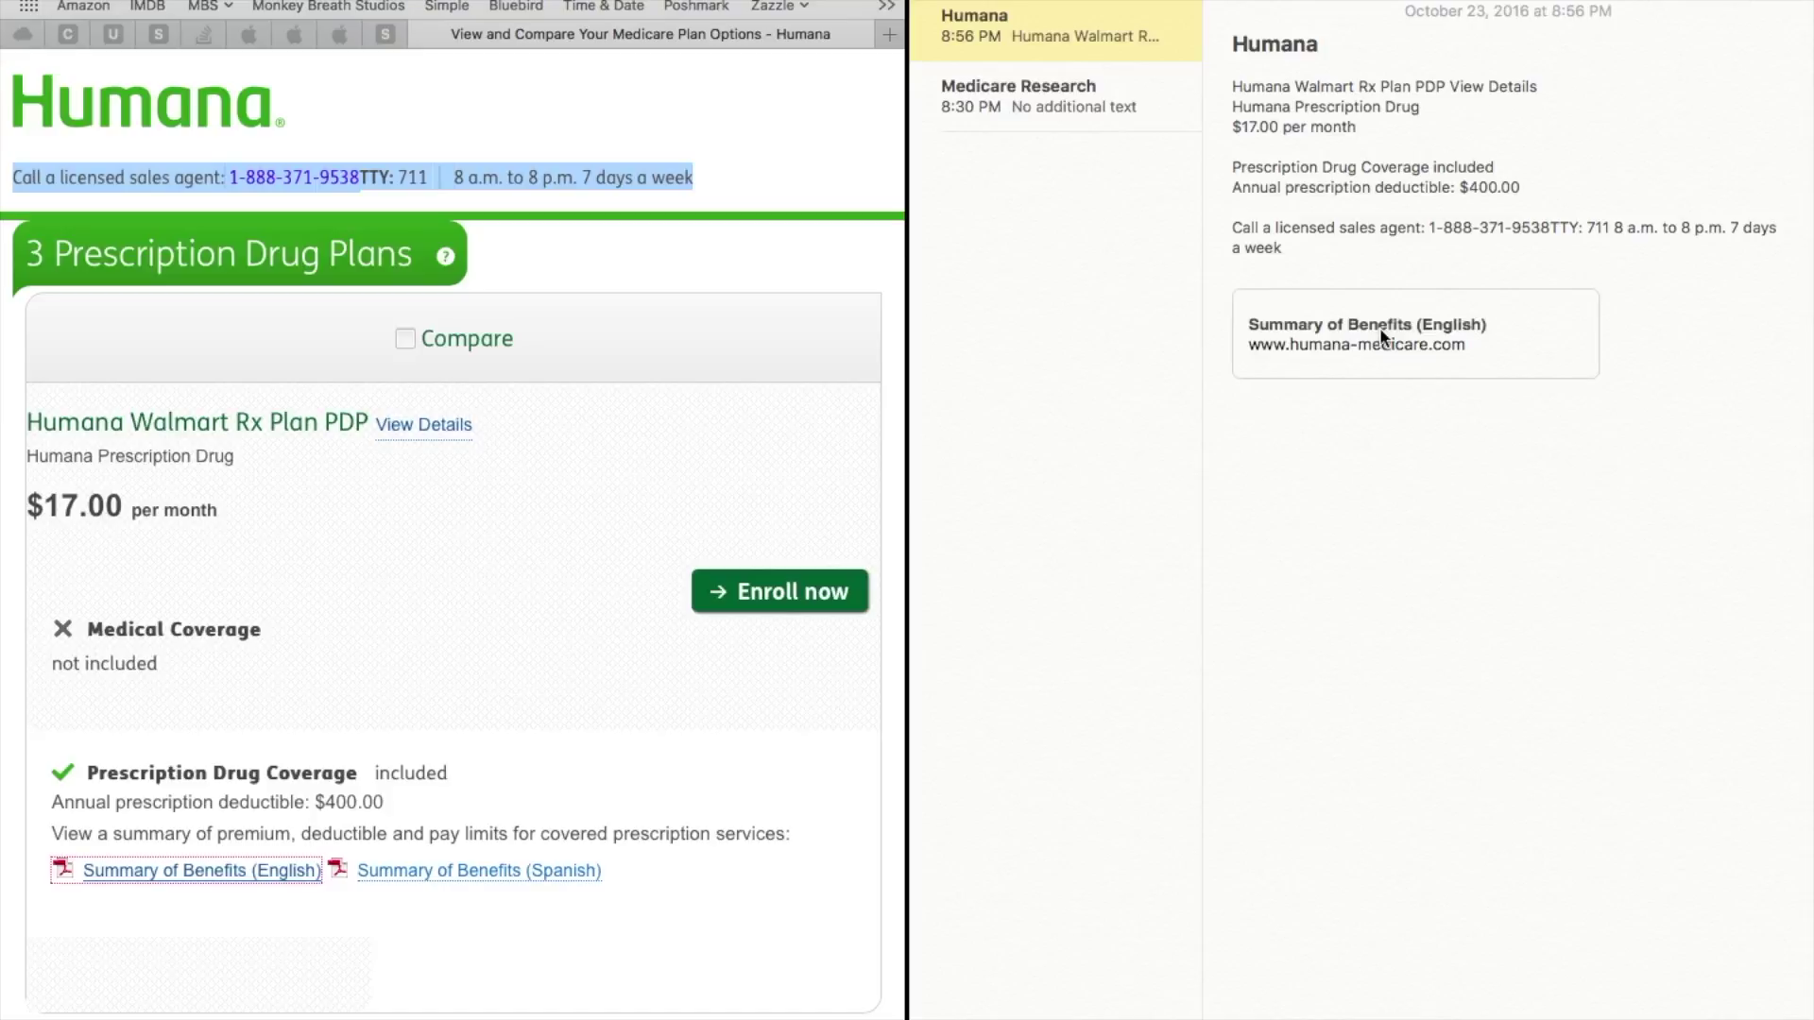
{"action": "left_click", "coordinate": [1599, 344]}
{"action": "key", "text": "Return"}
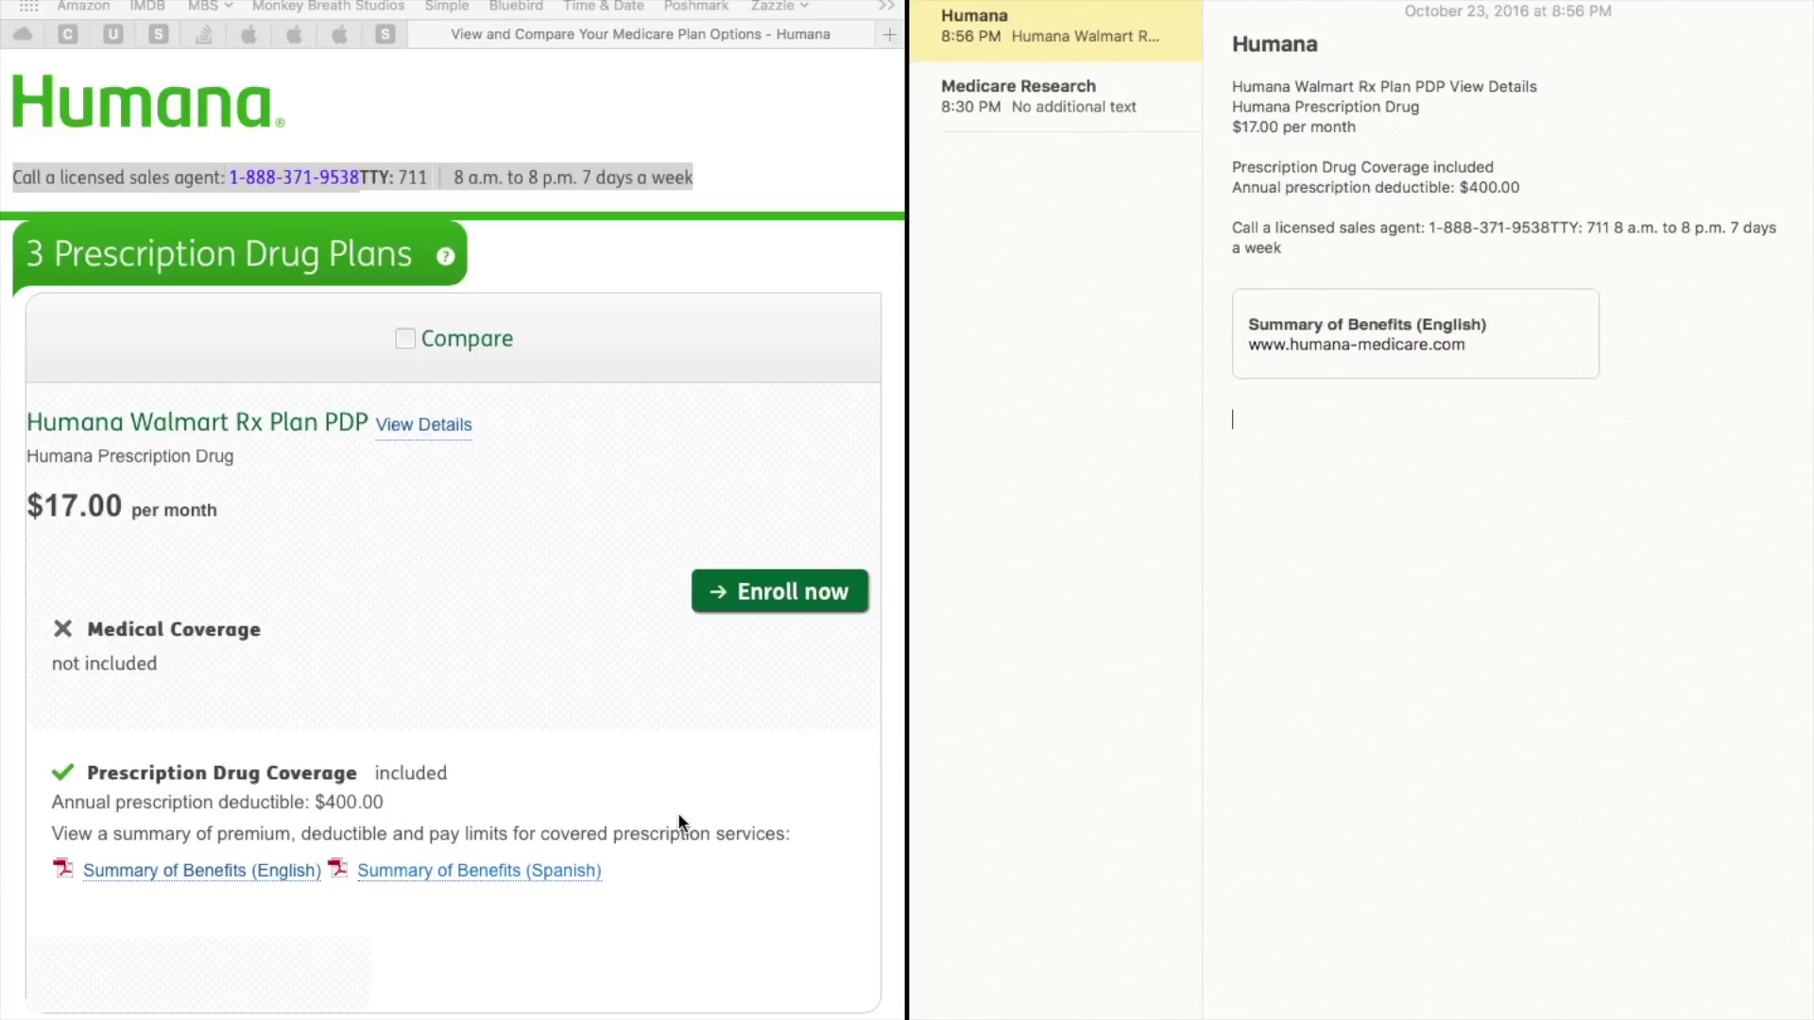
Step: View the Humana Walmart Rx Plan PDP details and open its Printable Drug list, continuing to the non-Medicare website
{"action": "left_click", "coordinate": [434, 425]}
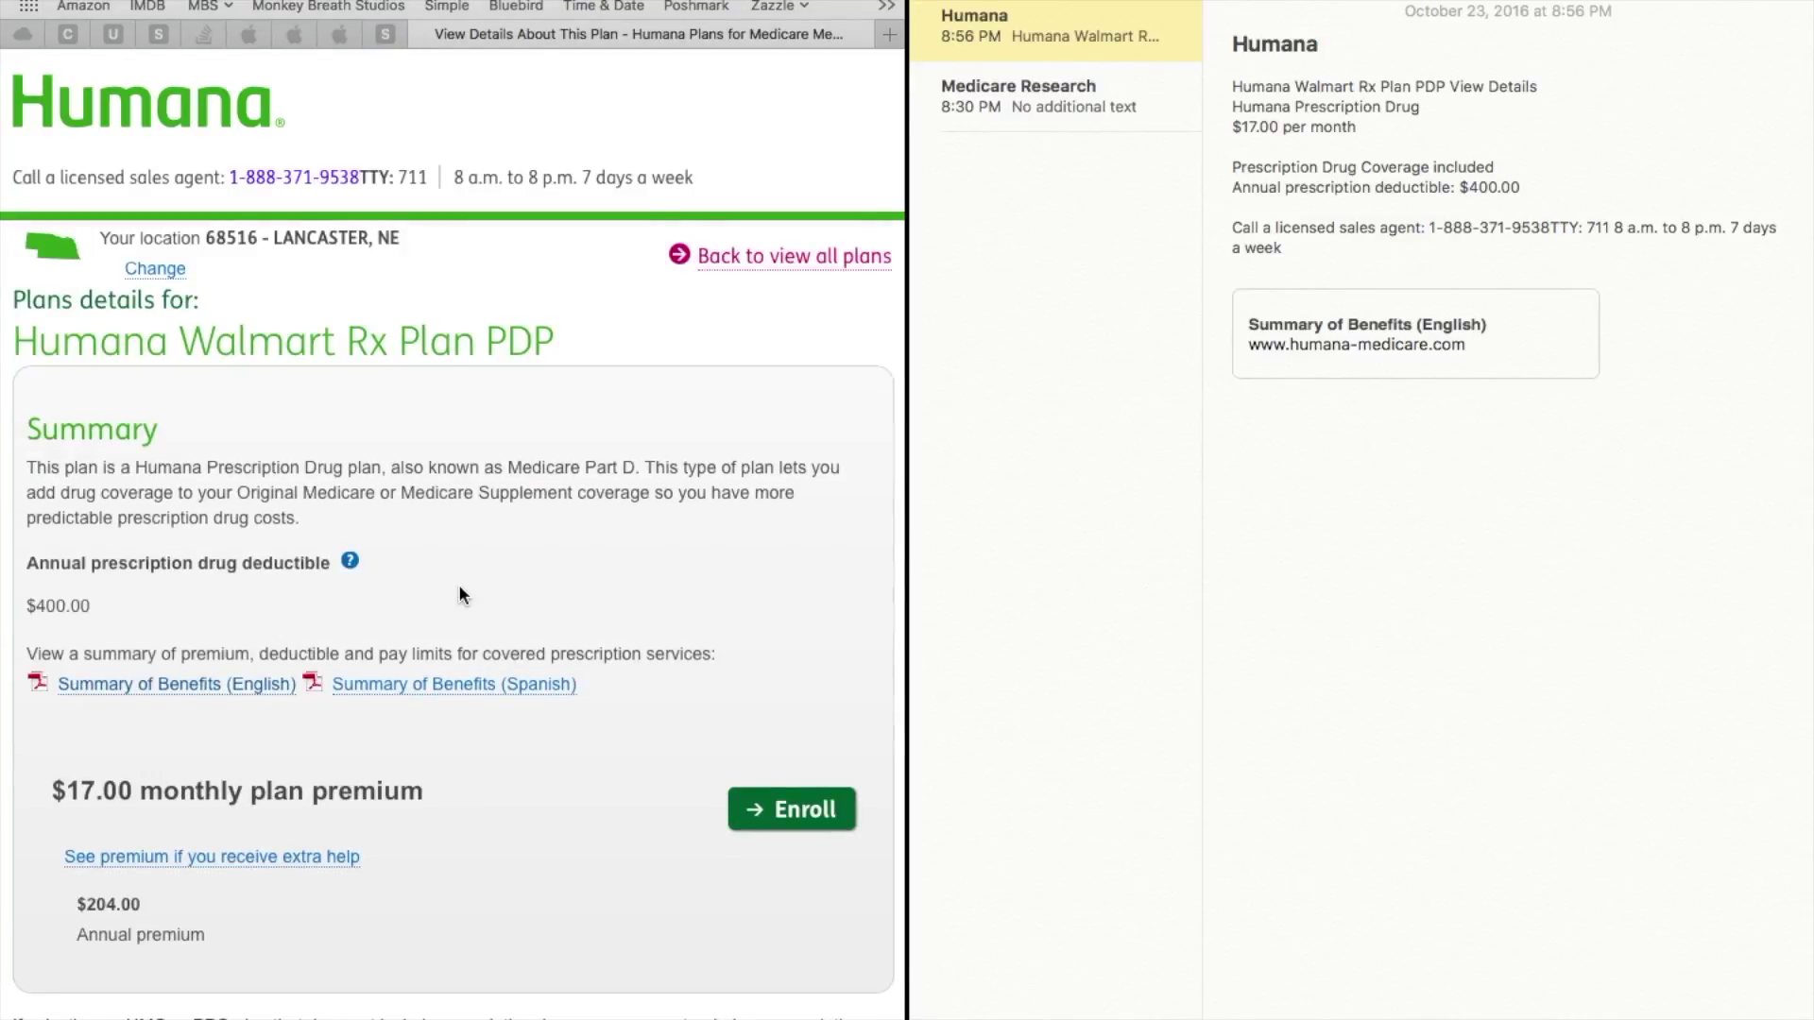
{"action": "scroll", "coordinate": [459, 594], "scroll_direction": "down", "scroll_amount": 10}
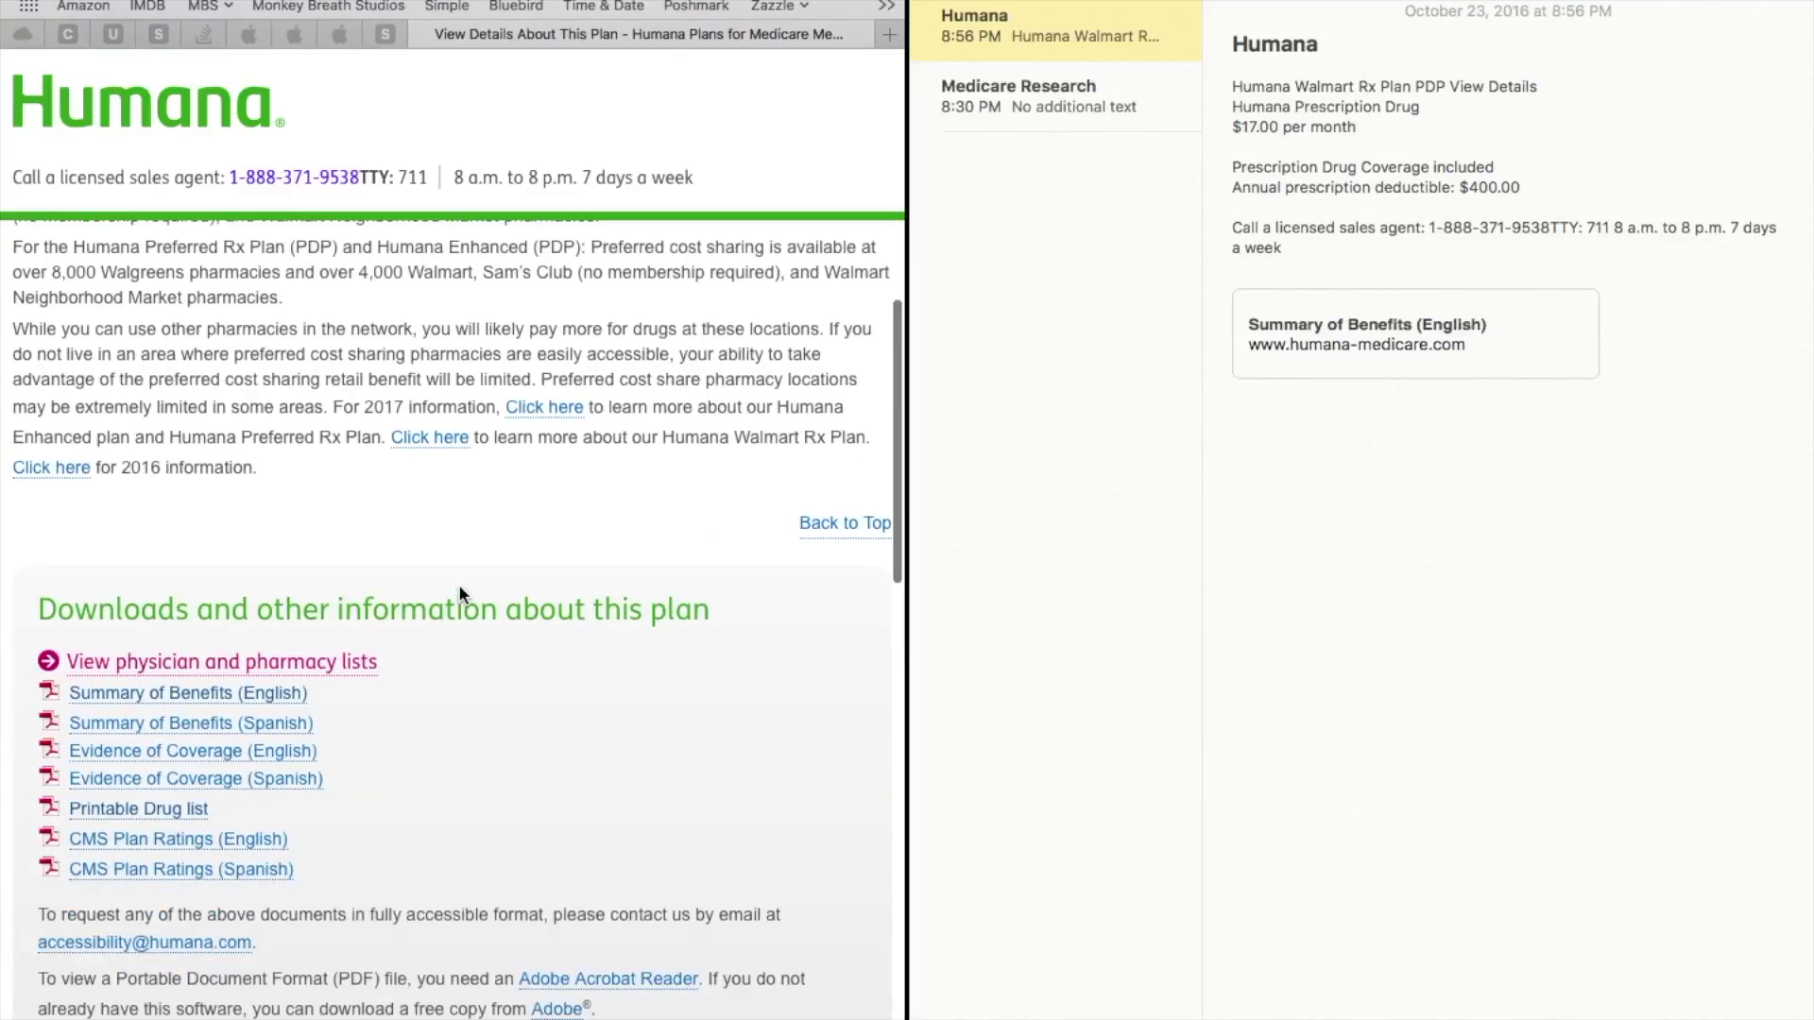
{"action": "scroll", "coordinate": [459, 594], "scroll_direction": "down", "scroll_amount": 2}
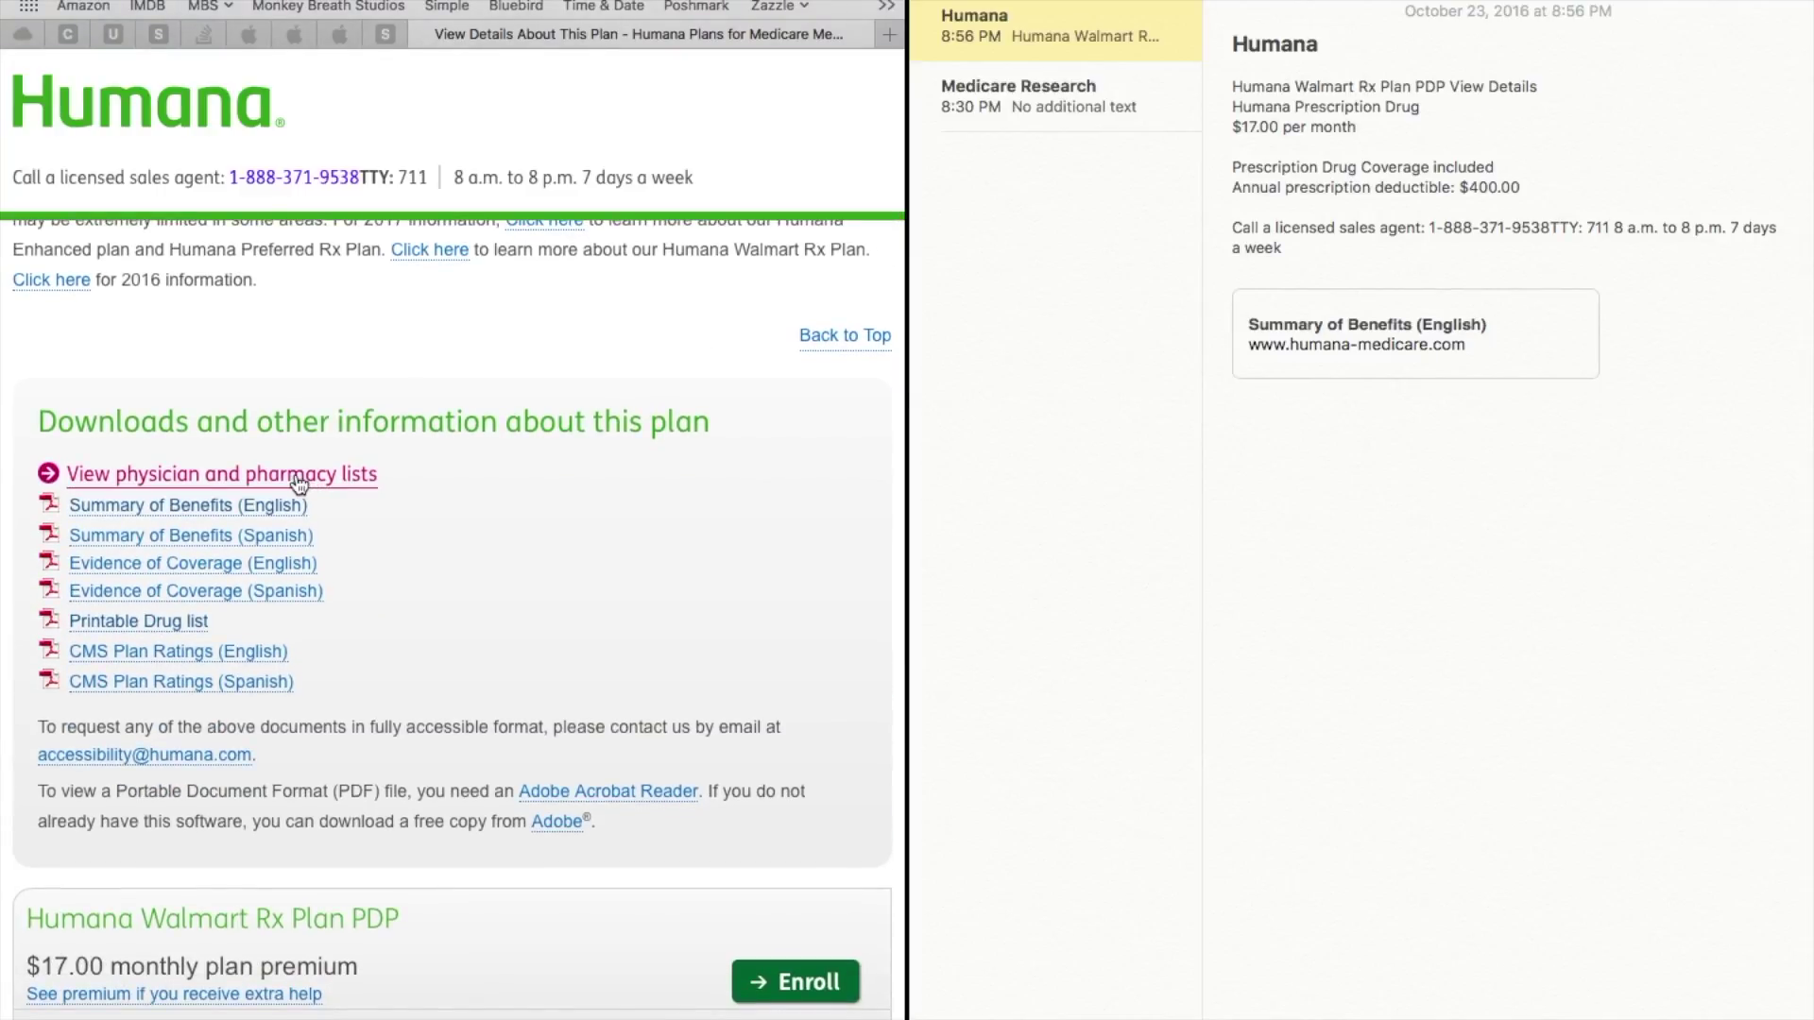
{"action": "left_click", "coordinate": [202, 620]}
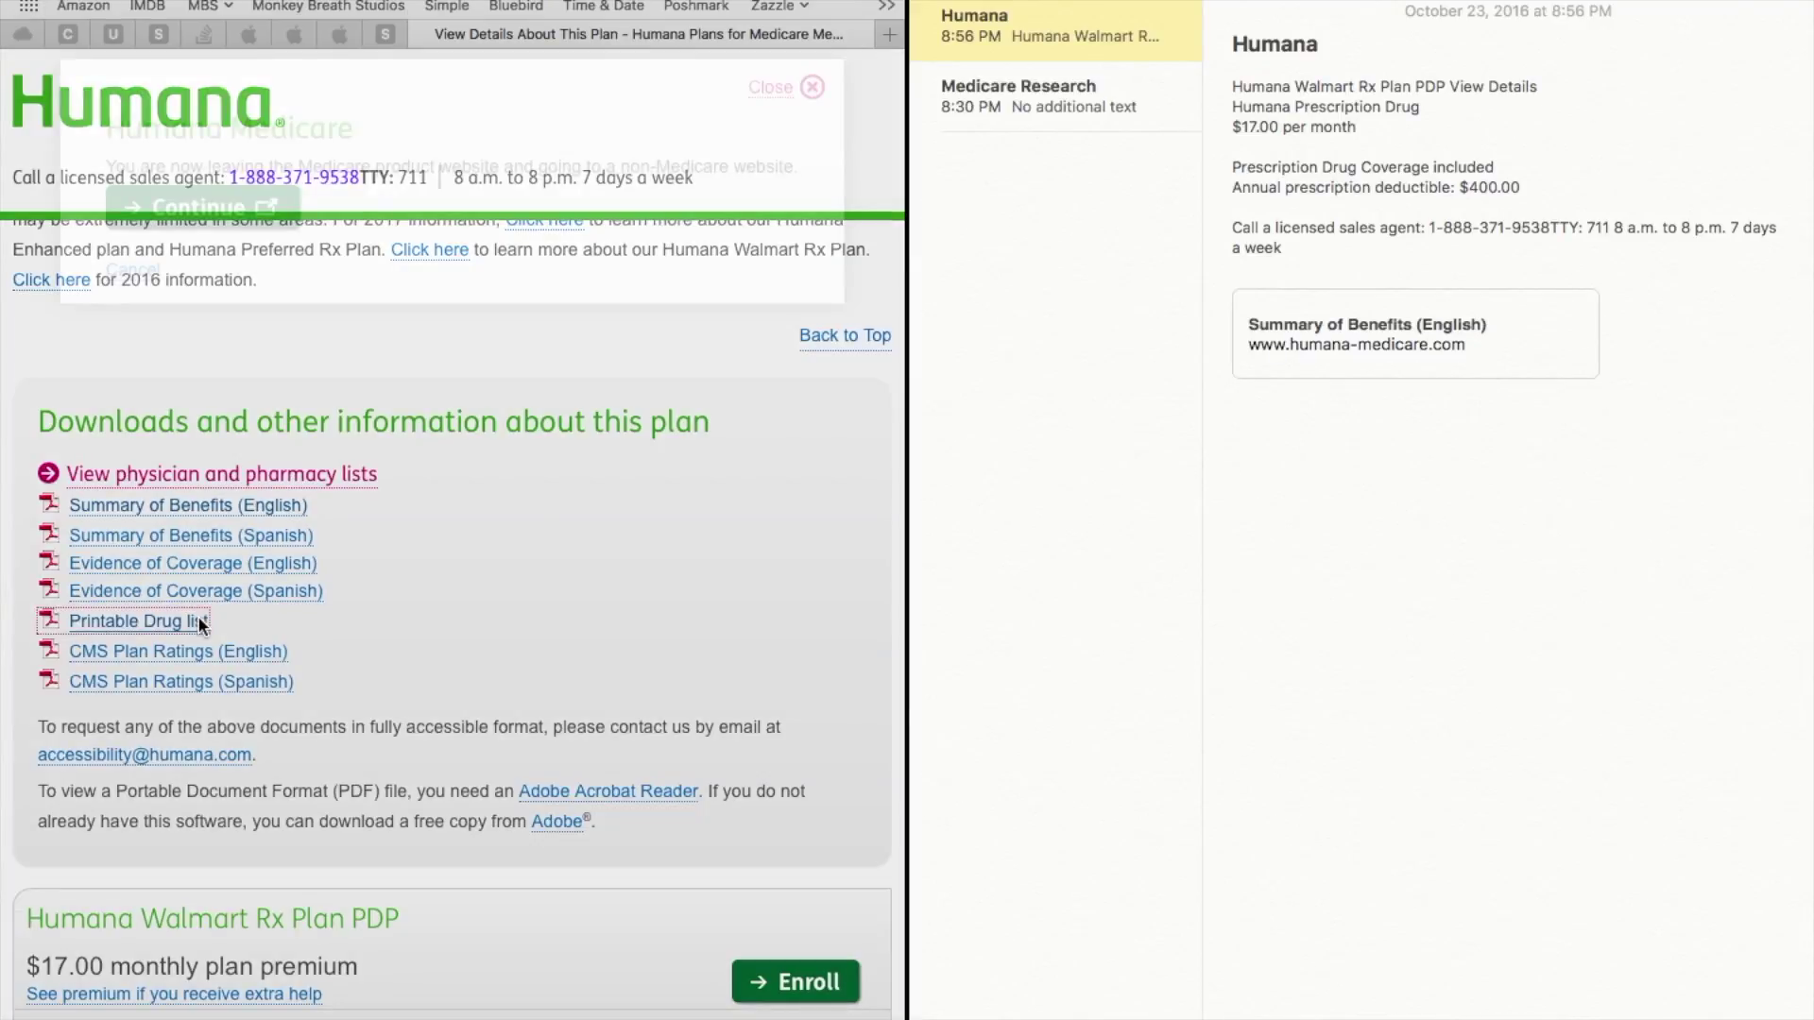
{"action": "left_click", "coordinate": [223, 215]}
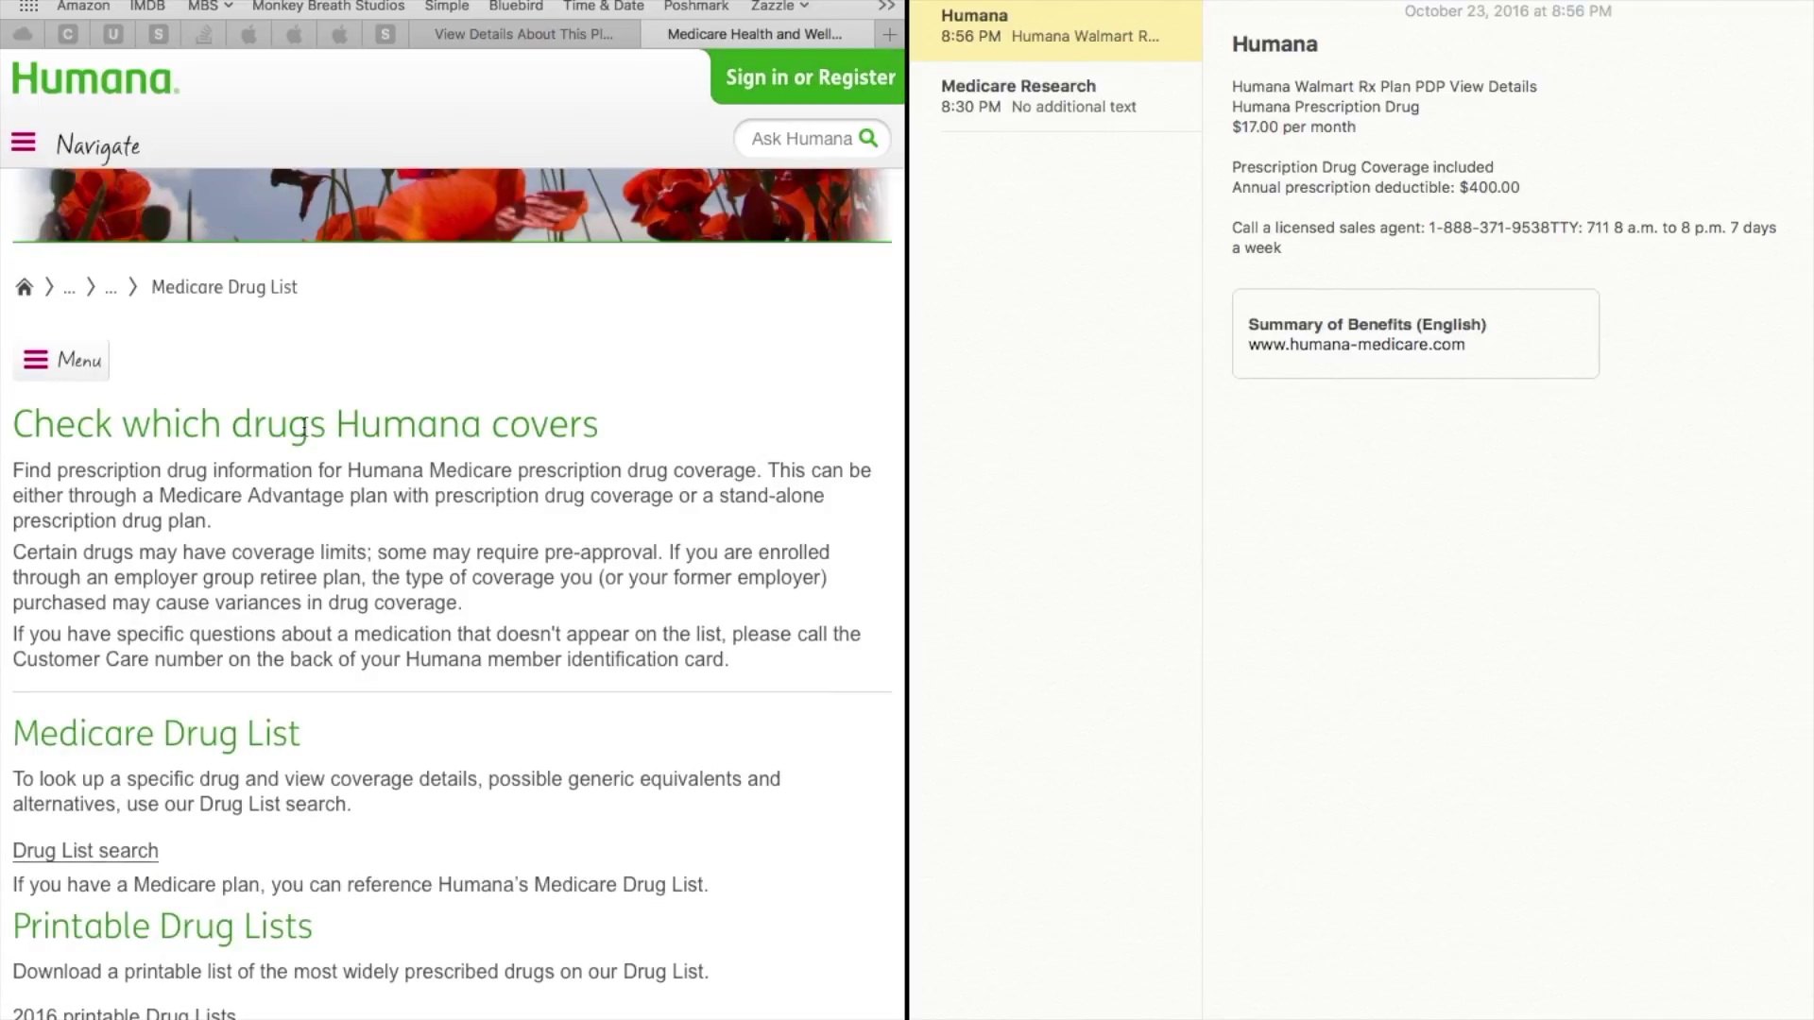
Step: Find the Printable Drug Lists section of the Medicare Drug List page and open the 2017 printable Drug Lists
{"action": "scroll", "coordinate": [288, 397], "scroll_direction": "down", "scroll_amount": 5}
{"action": "scroll", "coordinate": [302, 424], "scroll_direction": "down", "scroll_amount": 5}
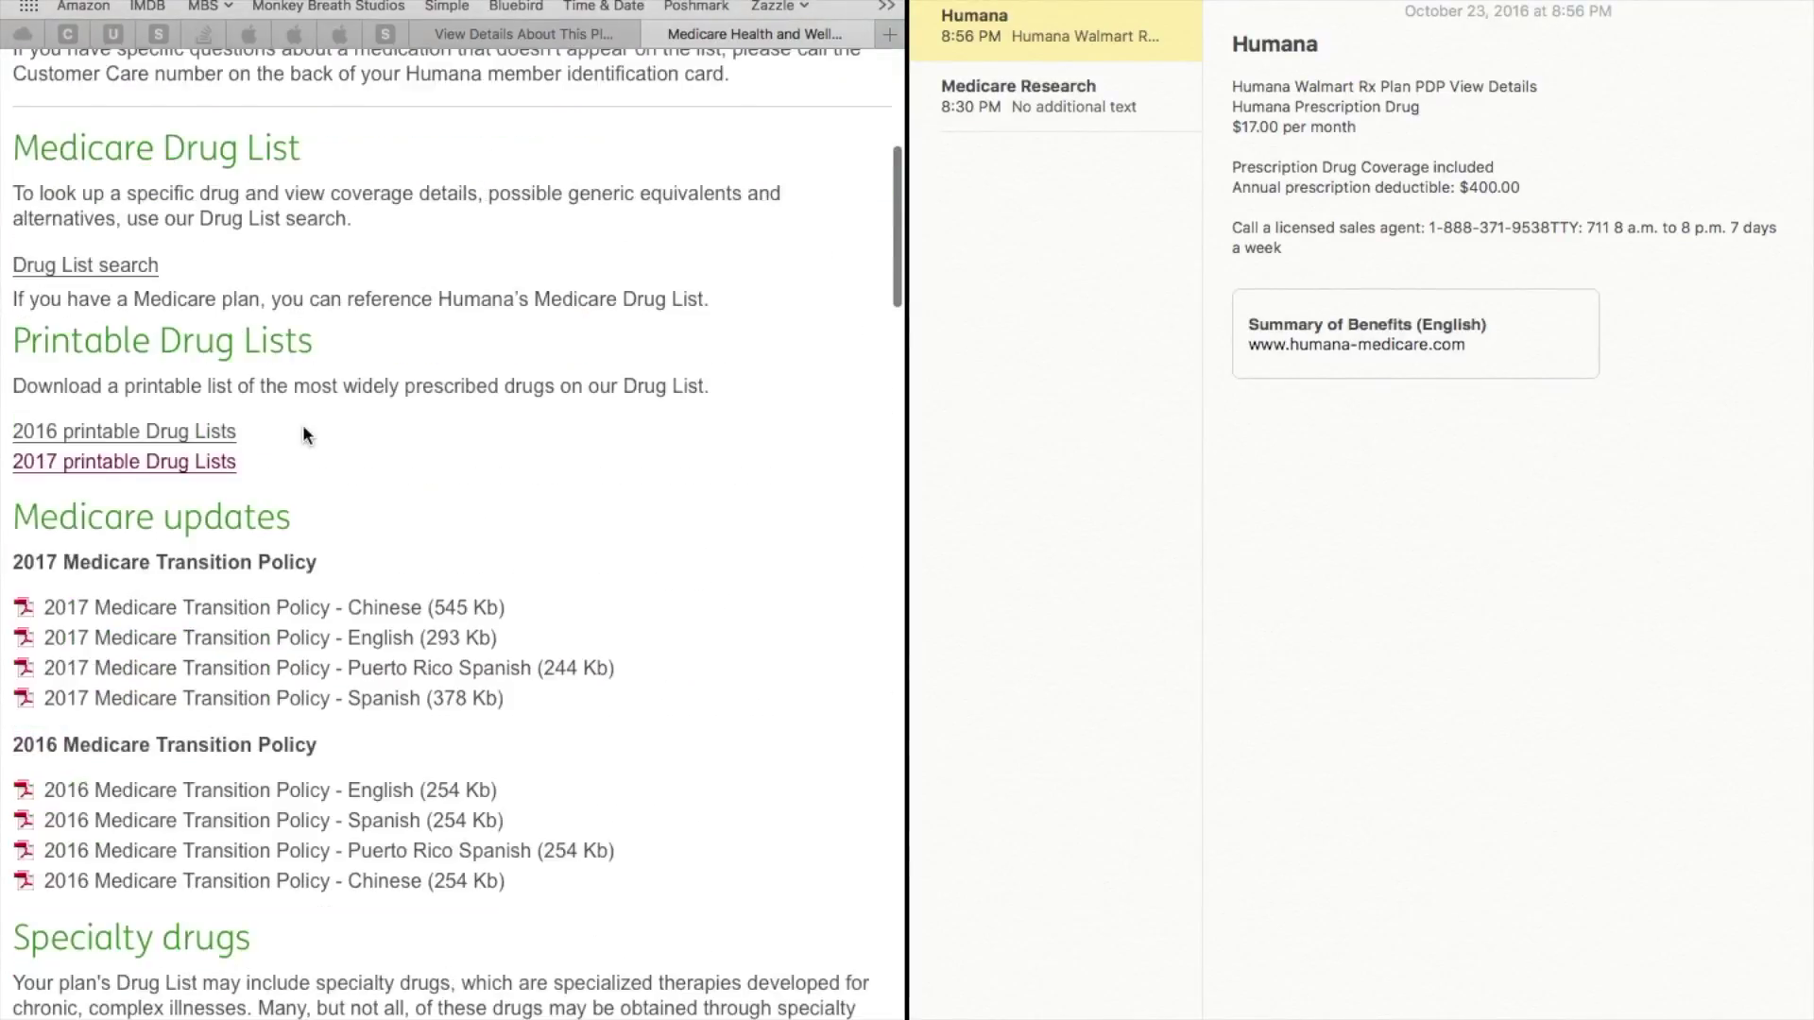
{"action": "left_click_drag", "start_coordinate": [26, 346], "coordinate": [255, 352]}
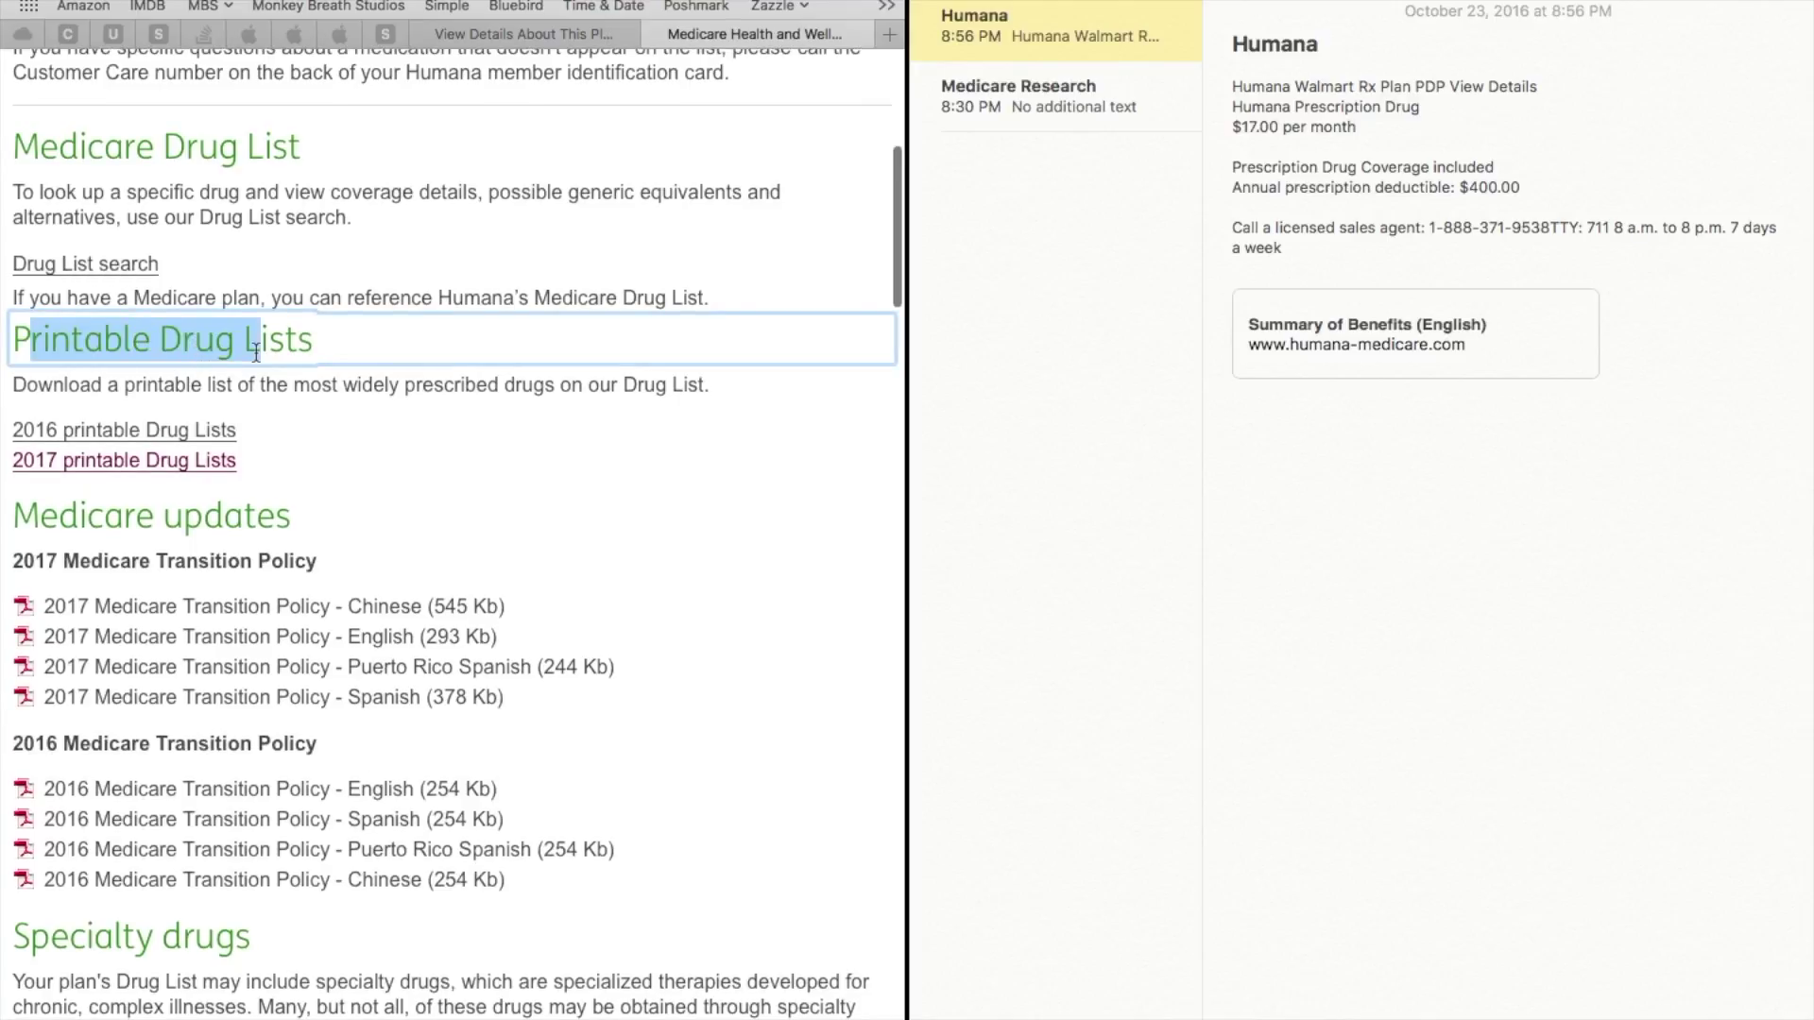
{"action": "scroll", "coordinate": [173, 470], "scroll_direction": "down", "scroll_amount": 1}
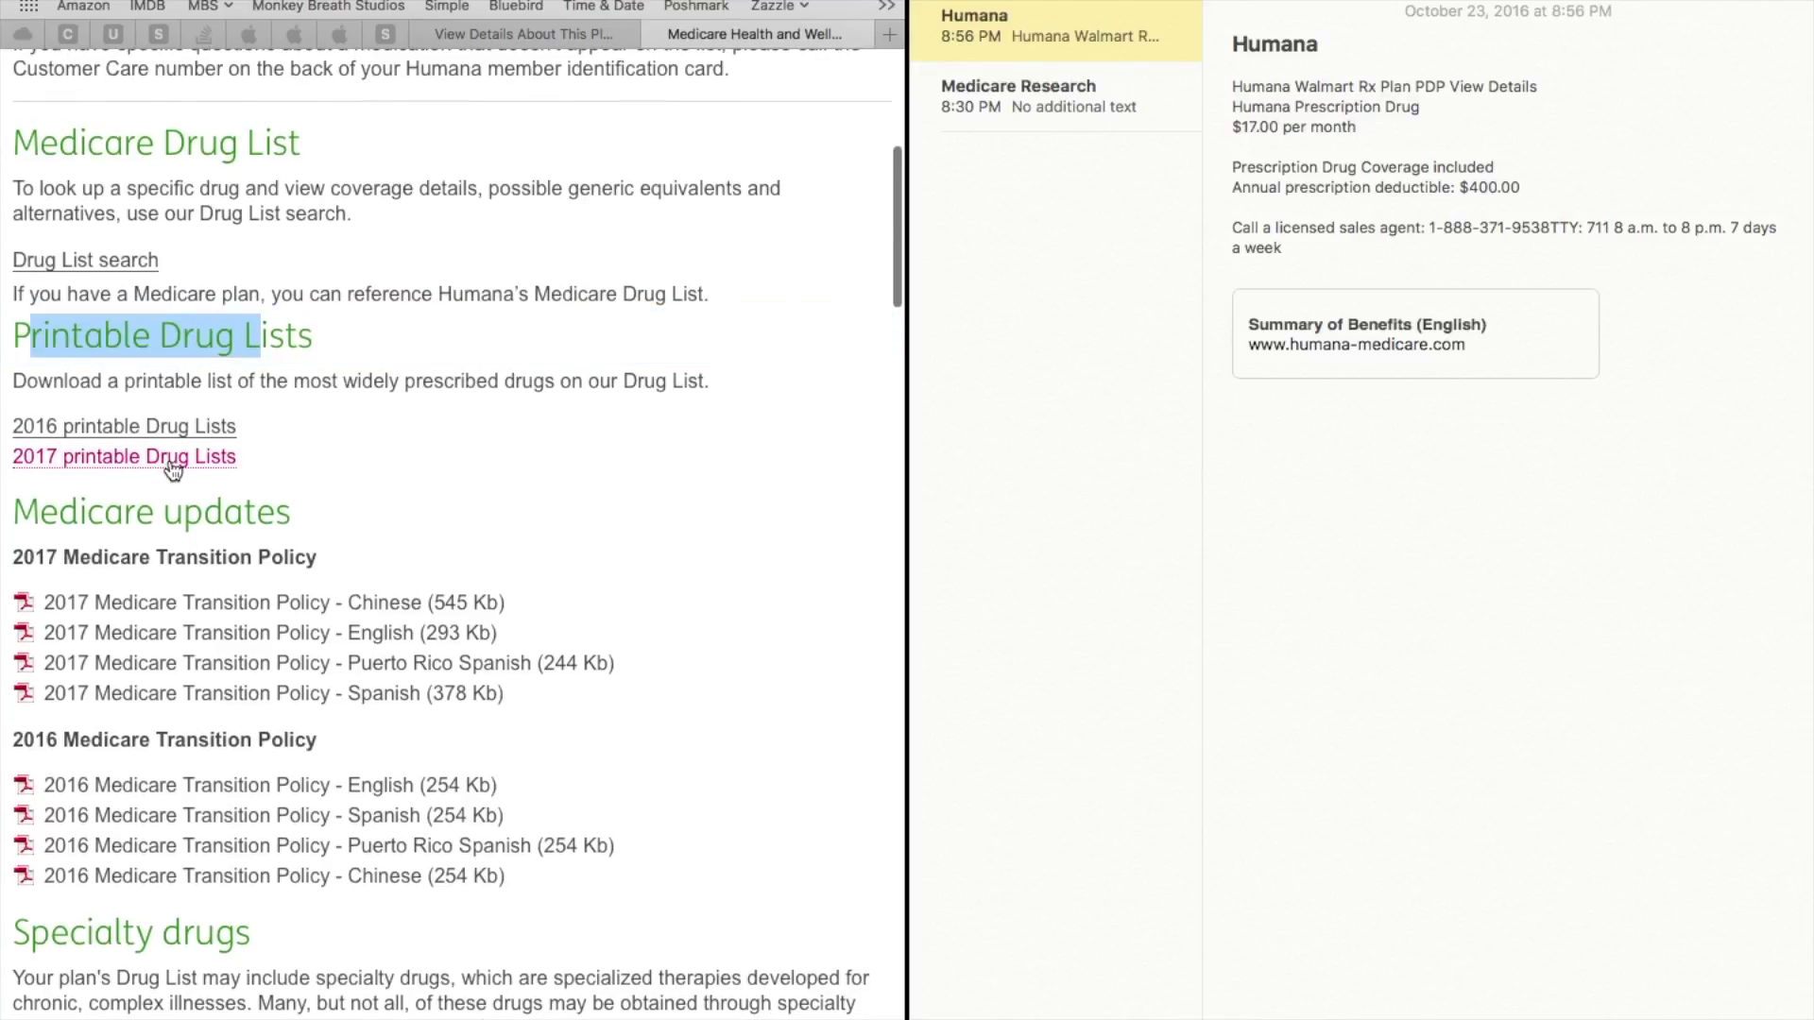
{"action": "left_click", "coordinate": [173, 458]}
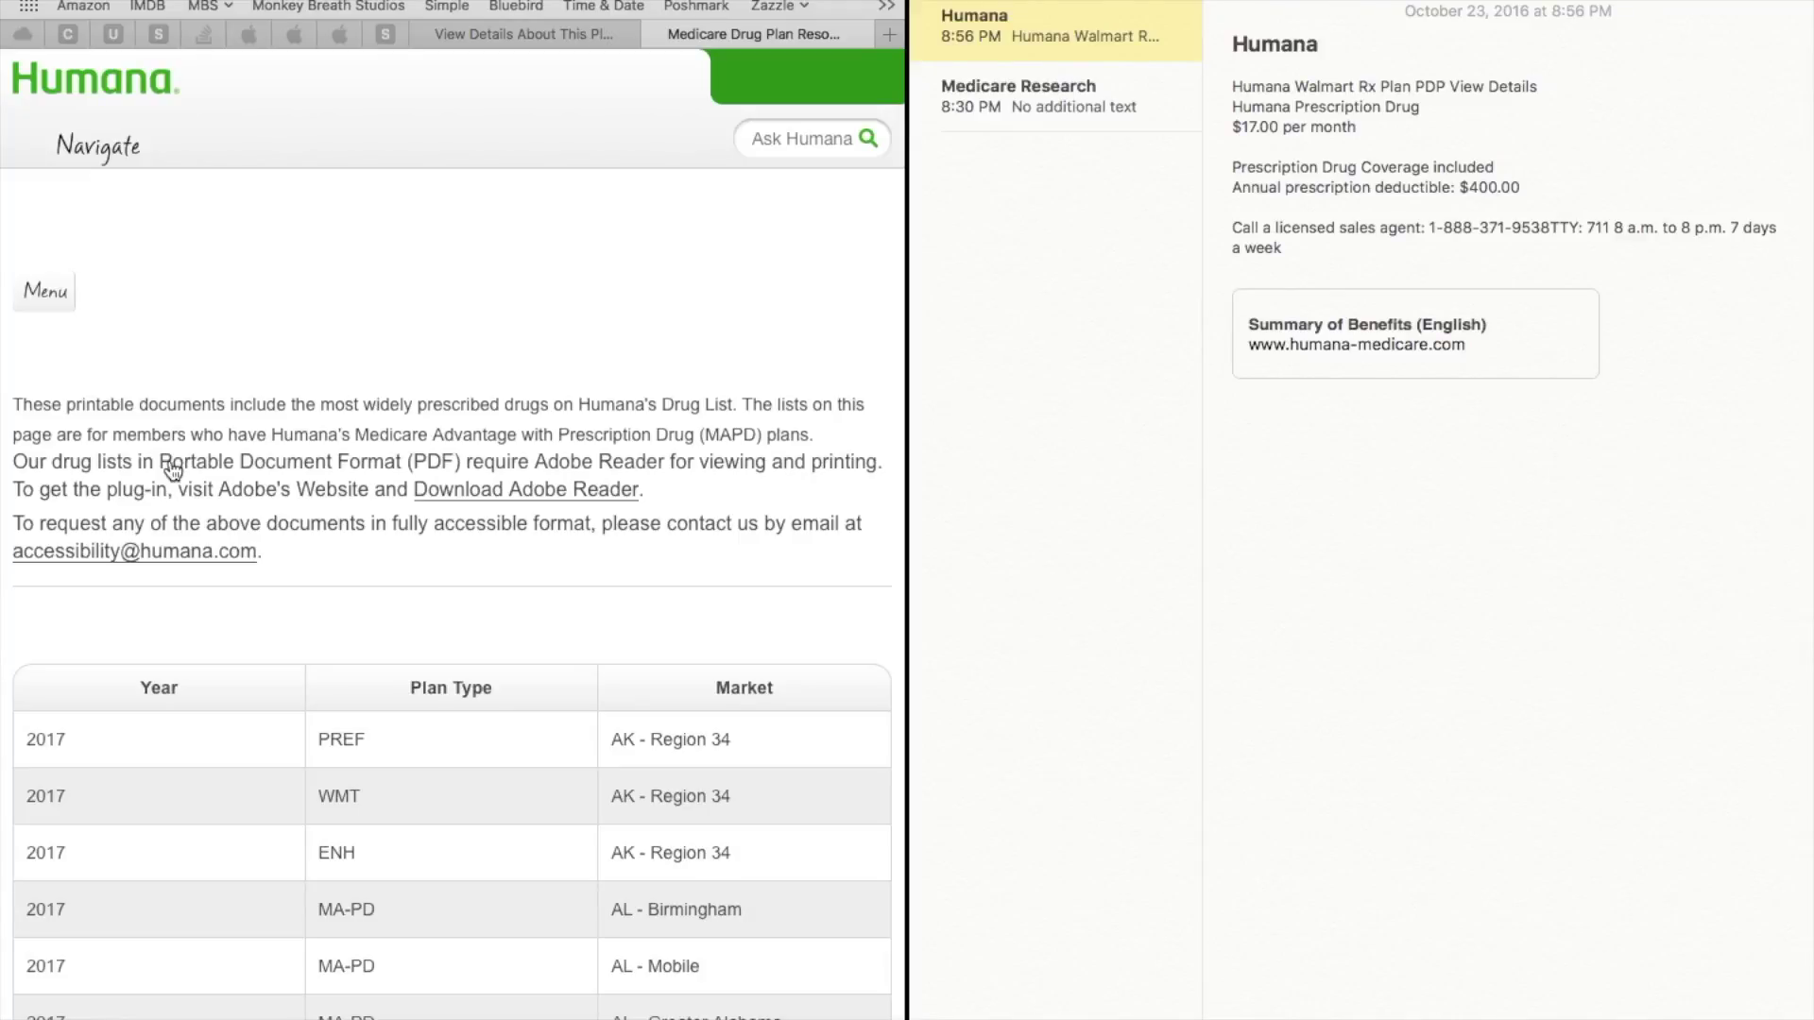
Step: Look through the 2017 MAPD/PDP Drug Guides table and search the page for NE to find the WMT entry for Region 25
{"action": "scroll", "coordinate": [506, 515], "scroll_direction": "down", "scroll_amount": 10}
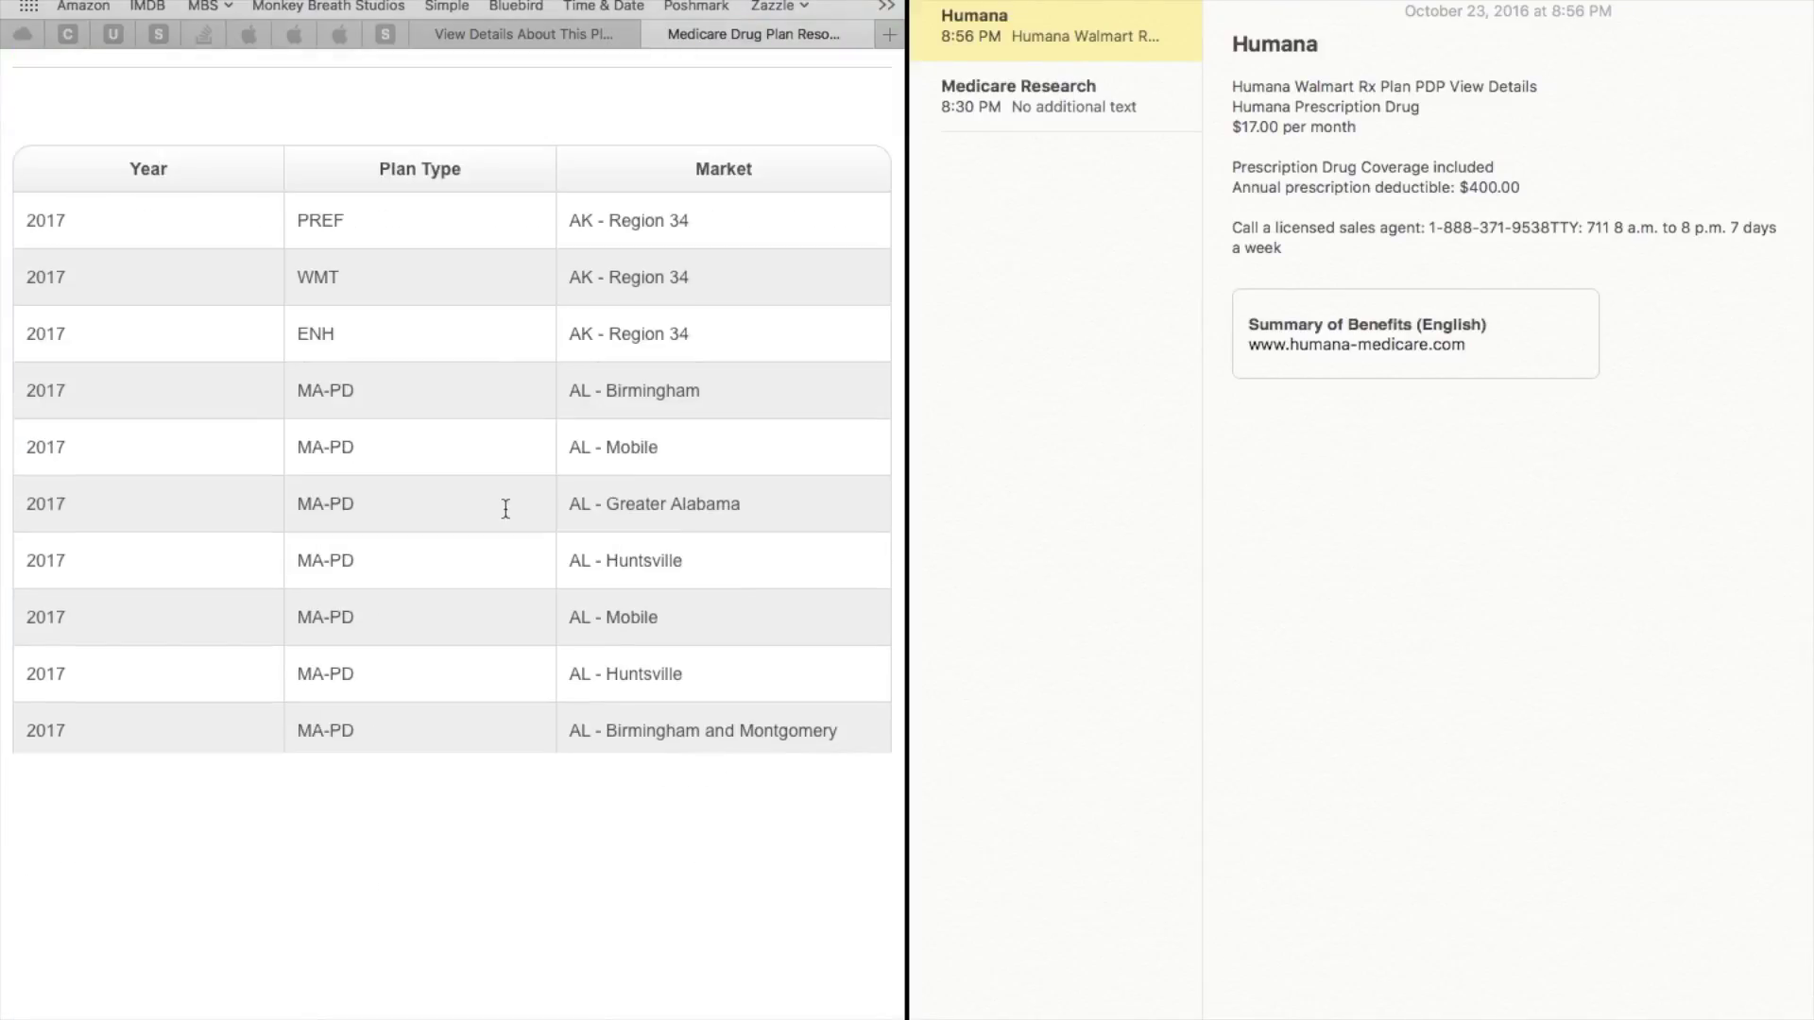
{"action": "scroll", "coordinate": [506, 510], "scroll_direction": "down", "scroll_amount": 5}
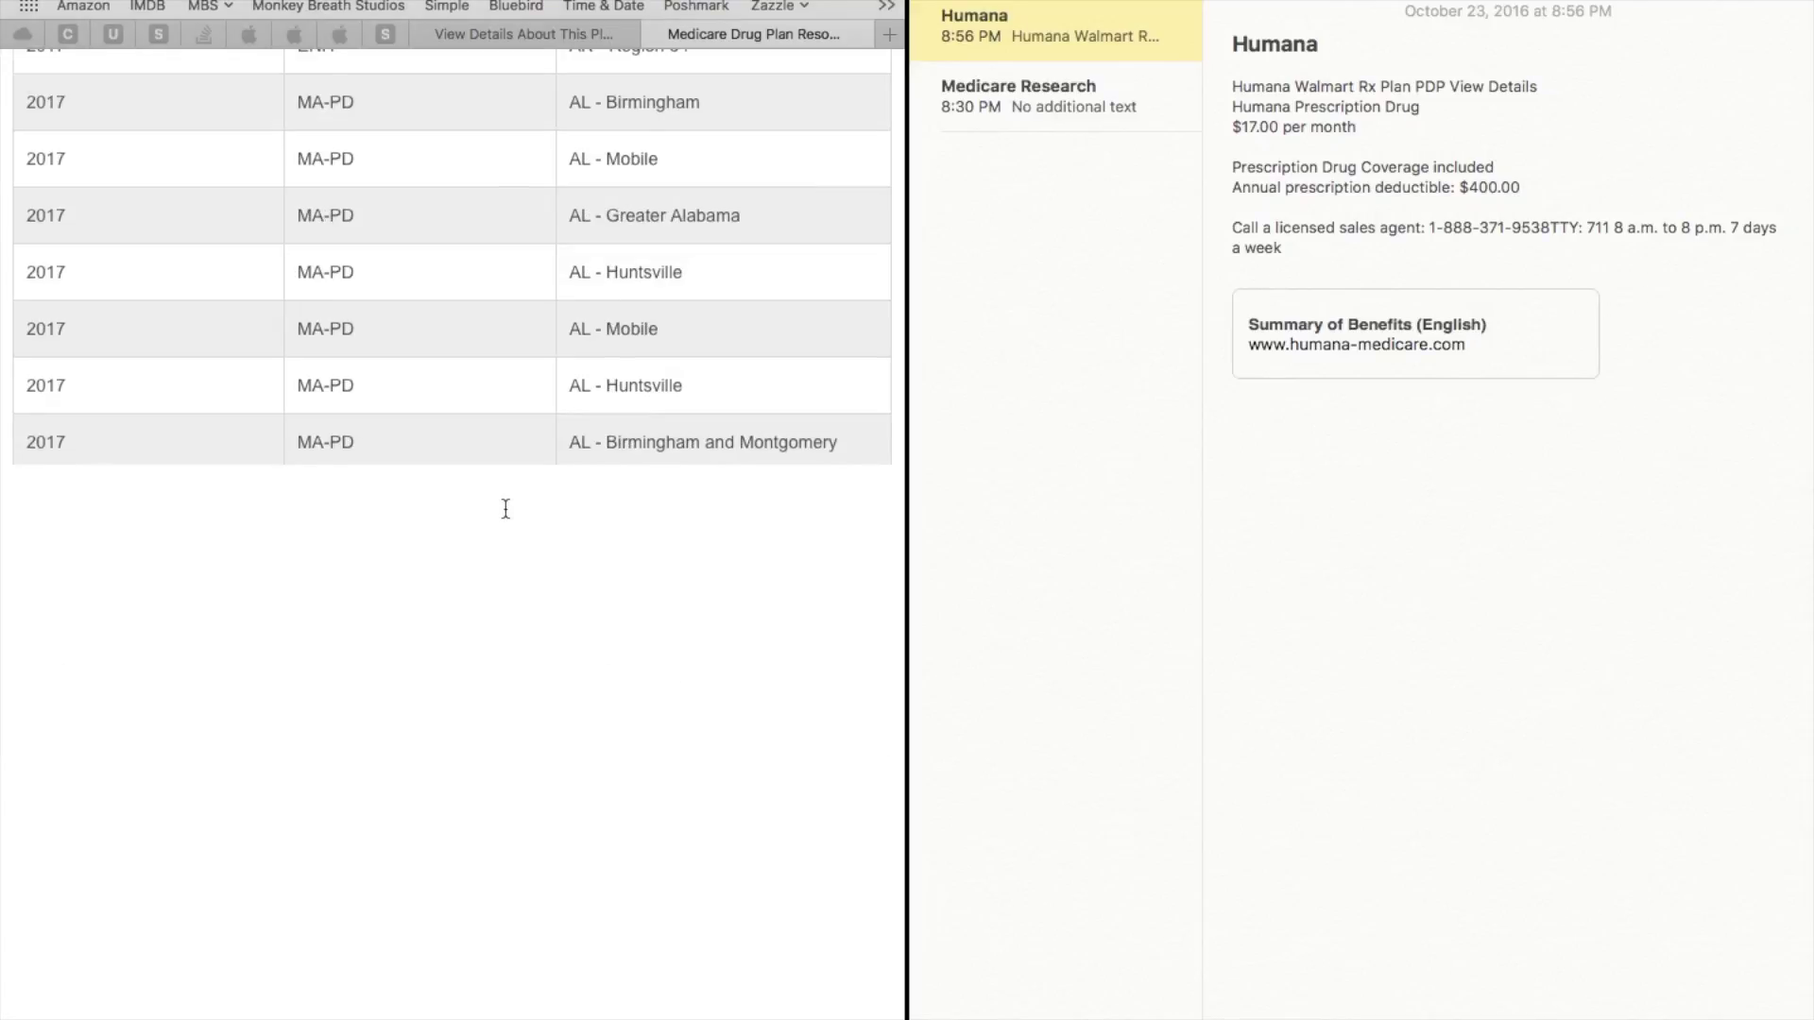
{"action": "scroll", "coordinate": [506, 509], "scroll_direction": "down", "scroll_amount": 6}
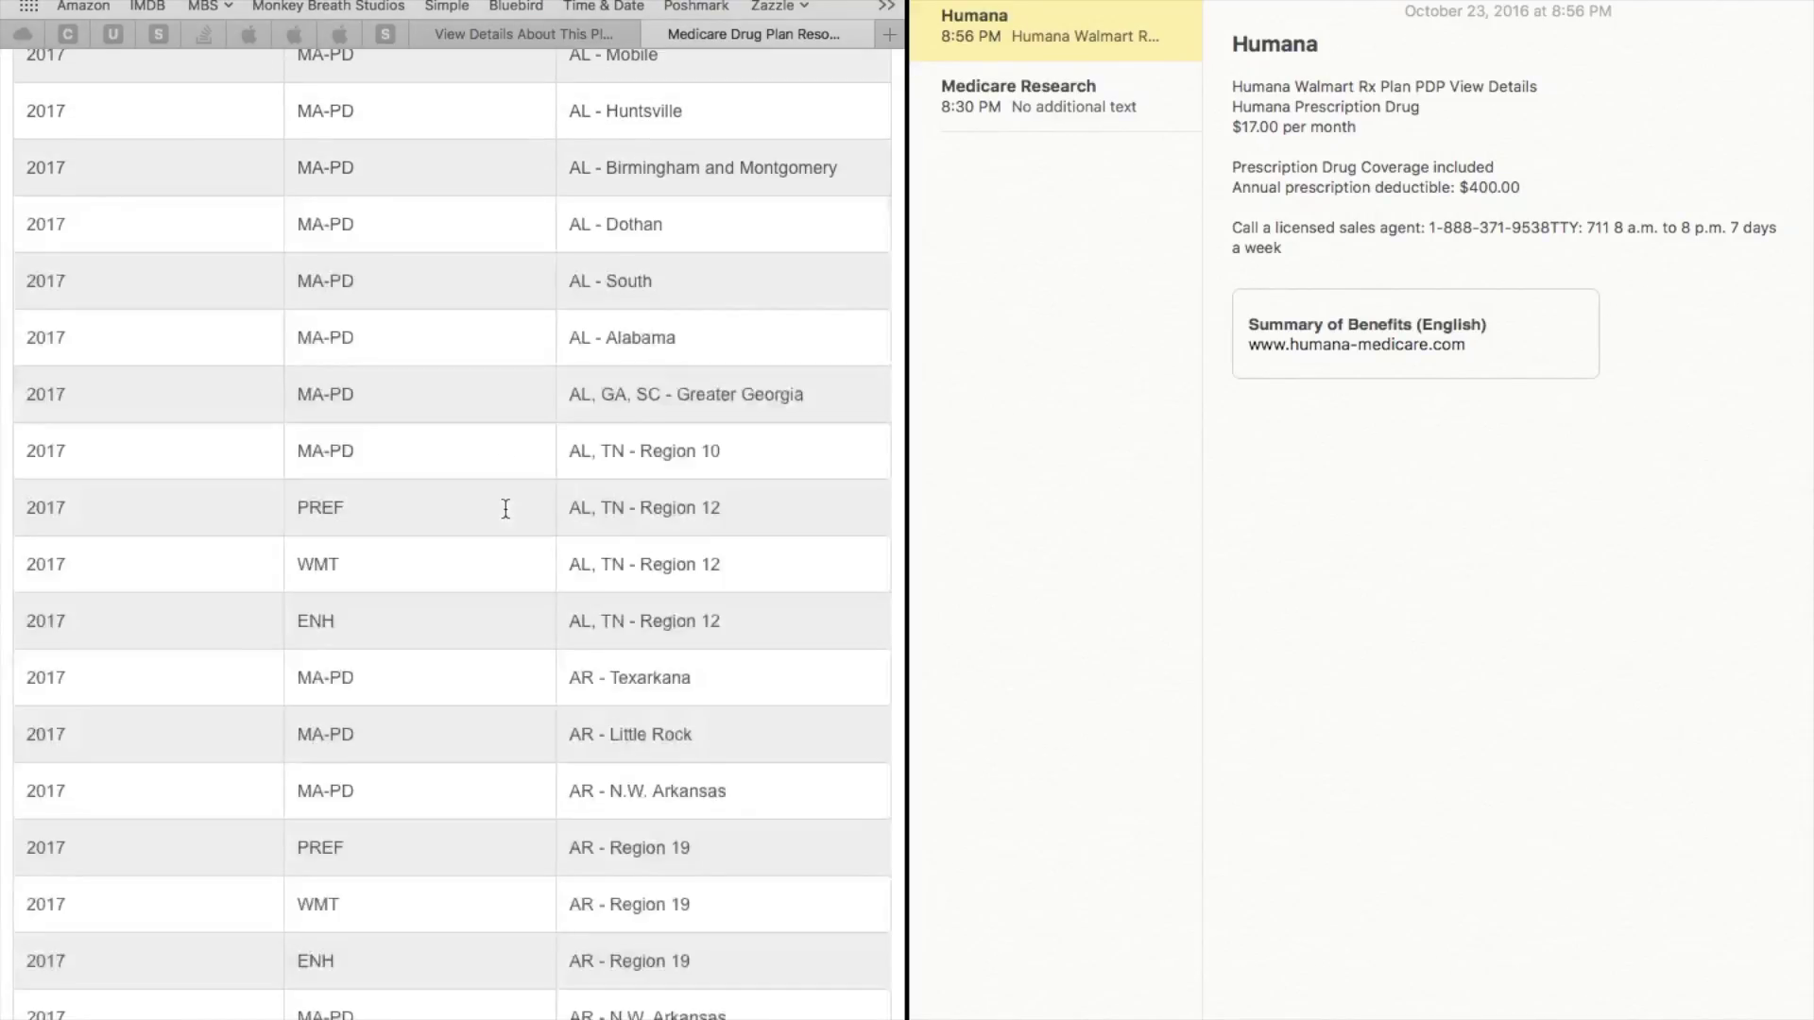
{"action": "scroll", "coordinate": [506, 509], "scroll_direction": "down", "scroll_amount": 6}
{"action": "scroll", "coordinate": [505, 509], "scroll_direction": "up", "scroll_amount": 20}
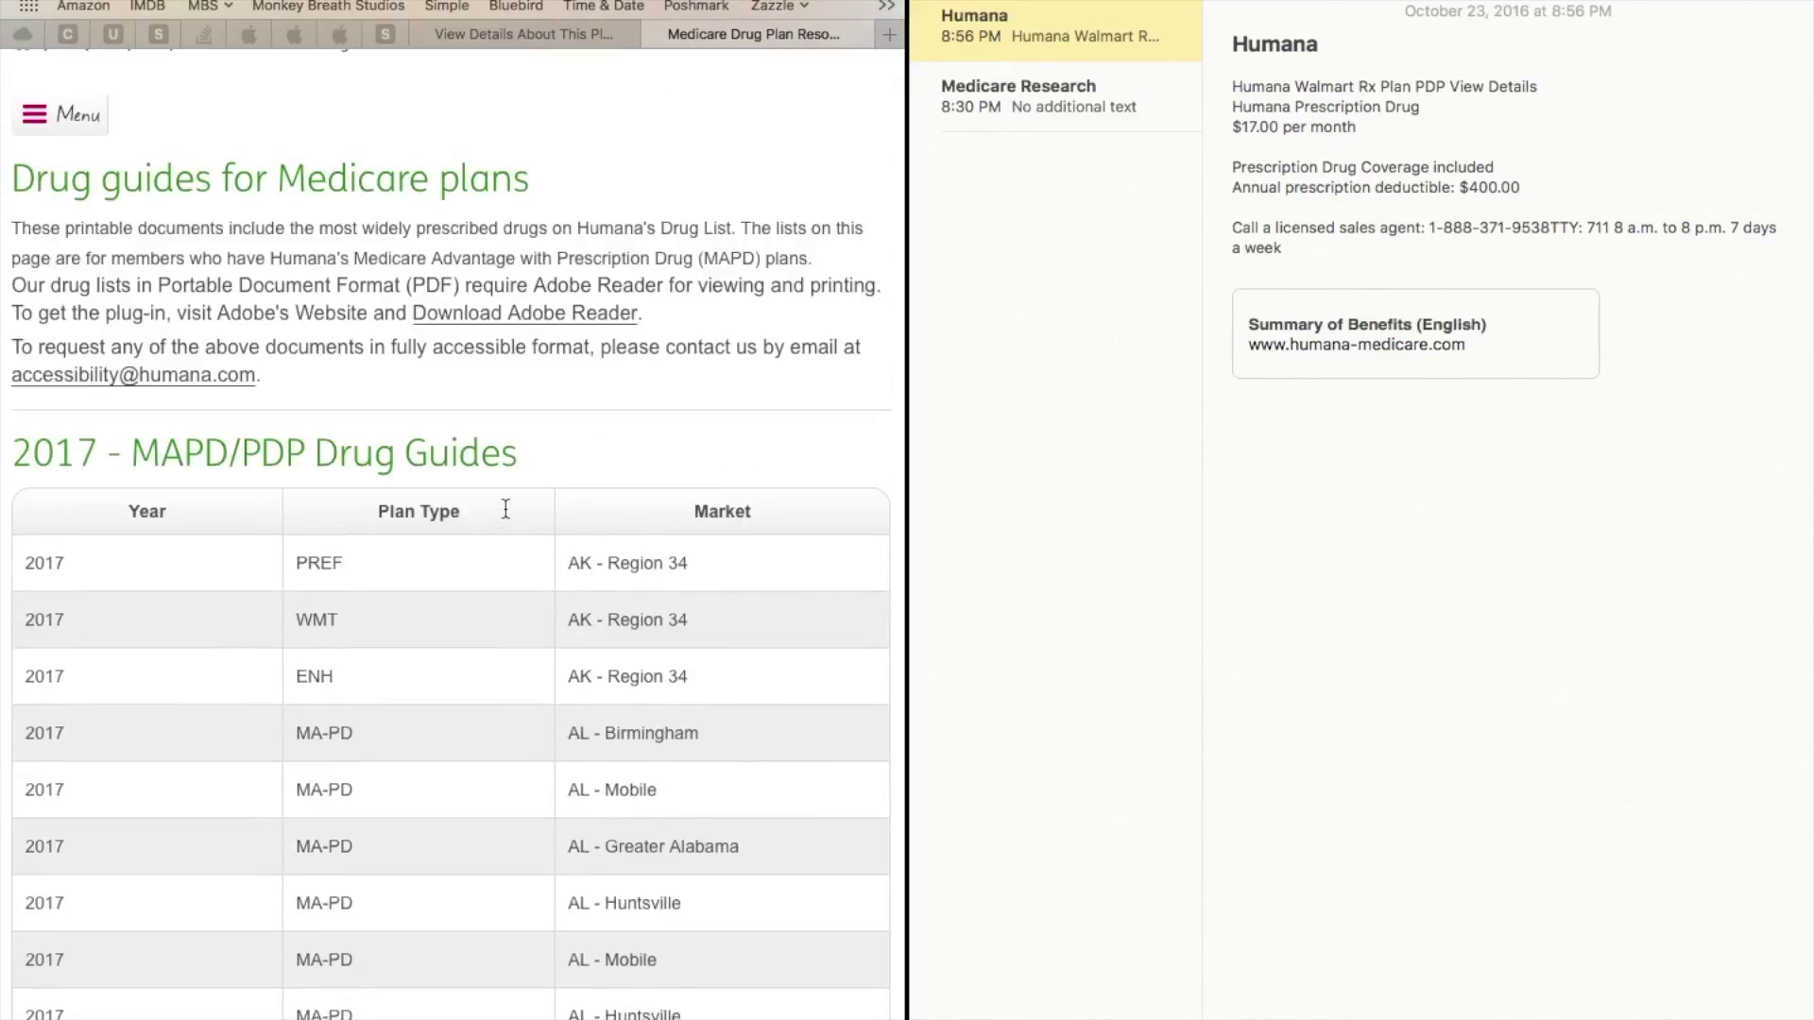
{"action": "scroll", "coordinate": [505, 509], "scroll_direction": "up", "scroll_amount": 5}
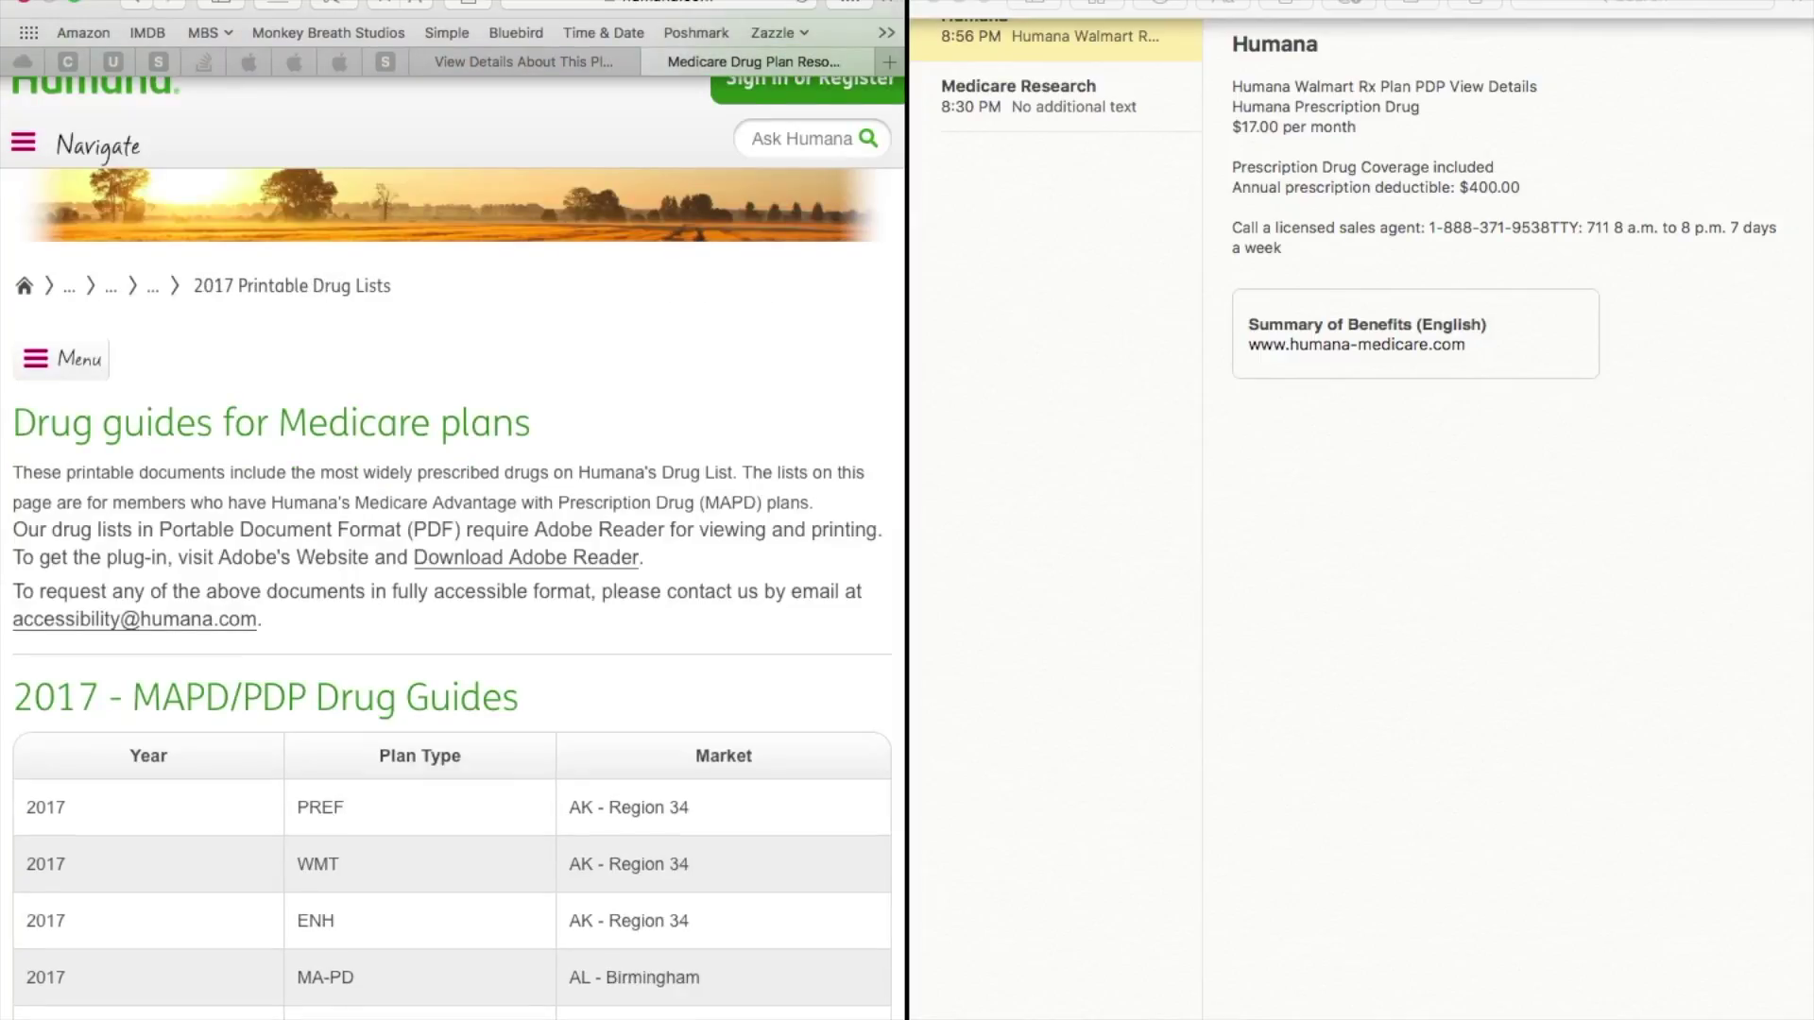
{"action": "left_click", "coordinate": [202, 1]}
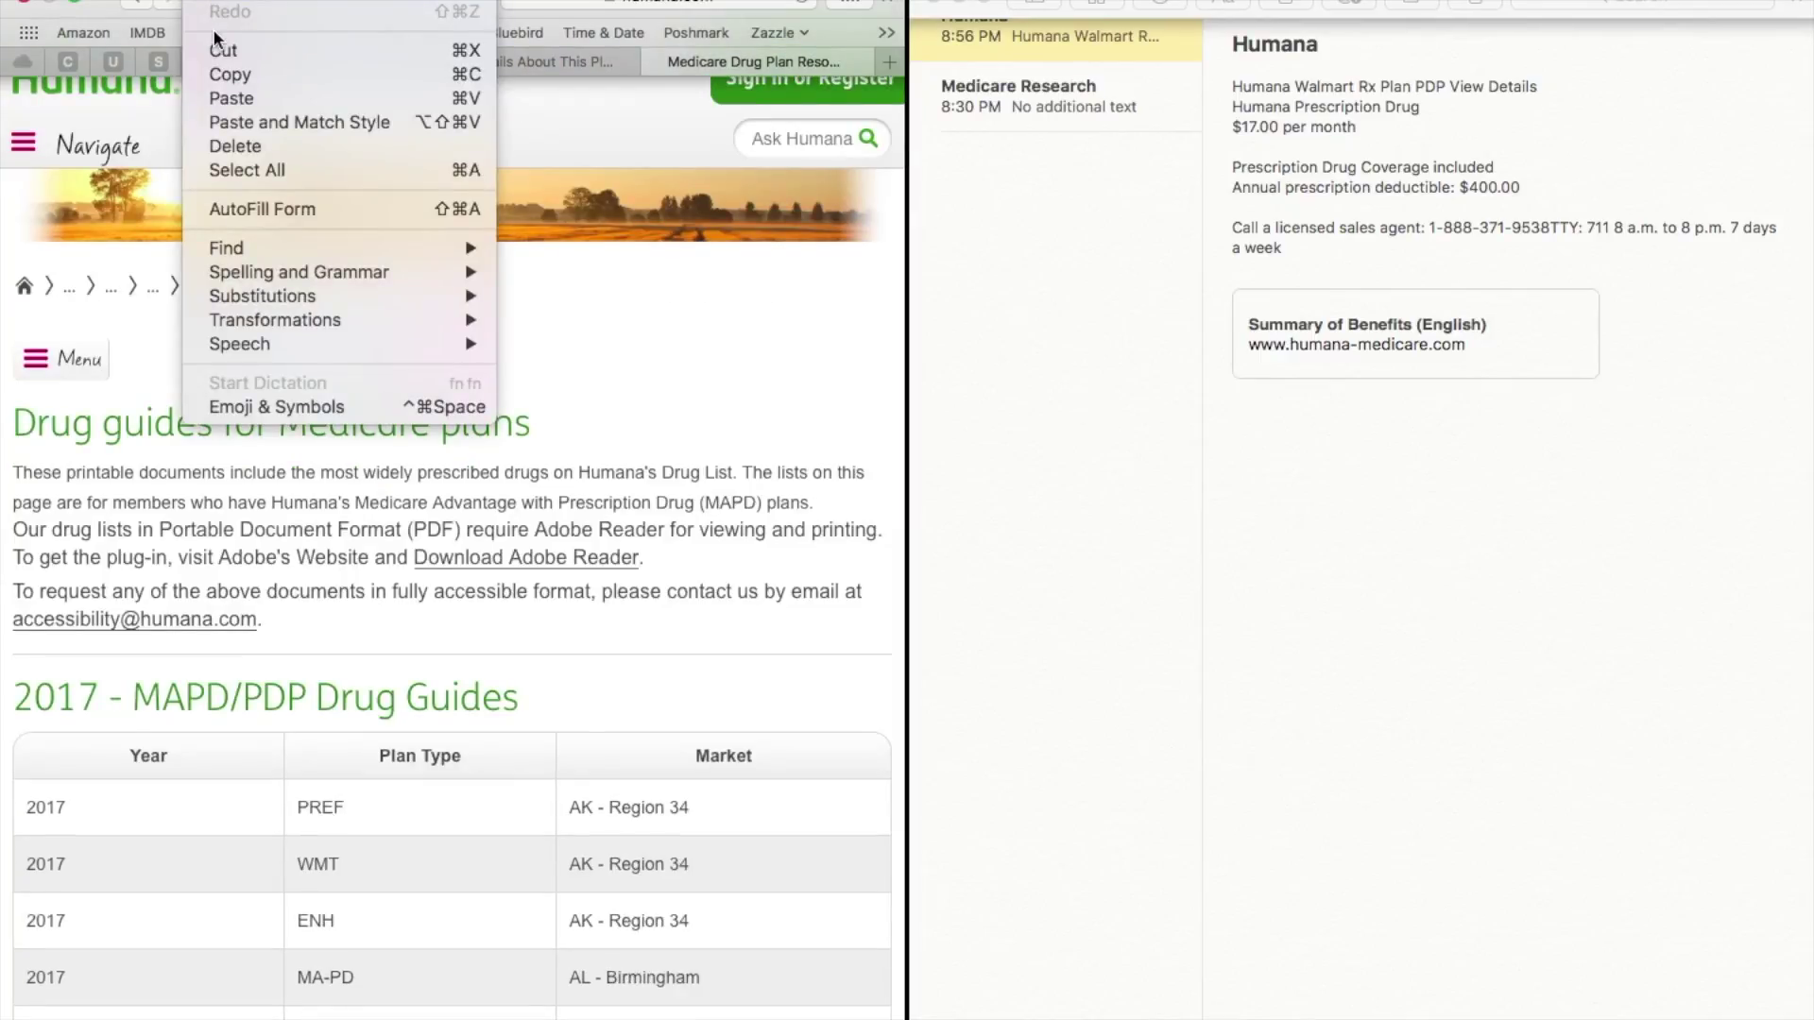
{"action": "mouse_move", "coordinate": [236, 255]}
{"action": "left_click", "coordinate": [548, 289]}
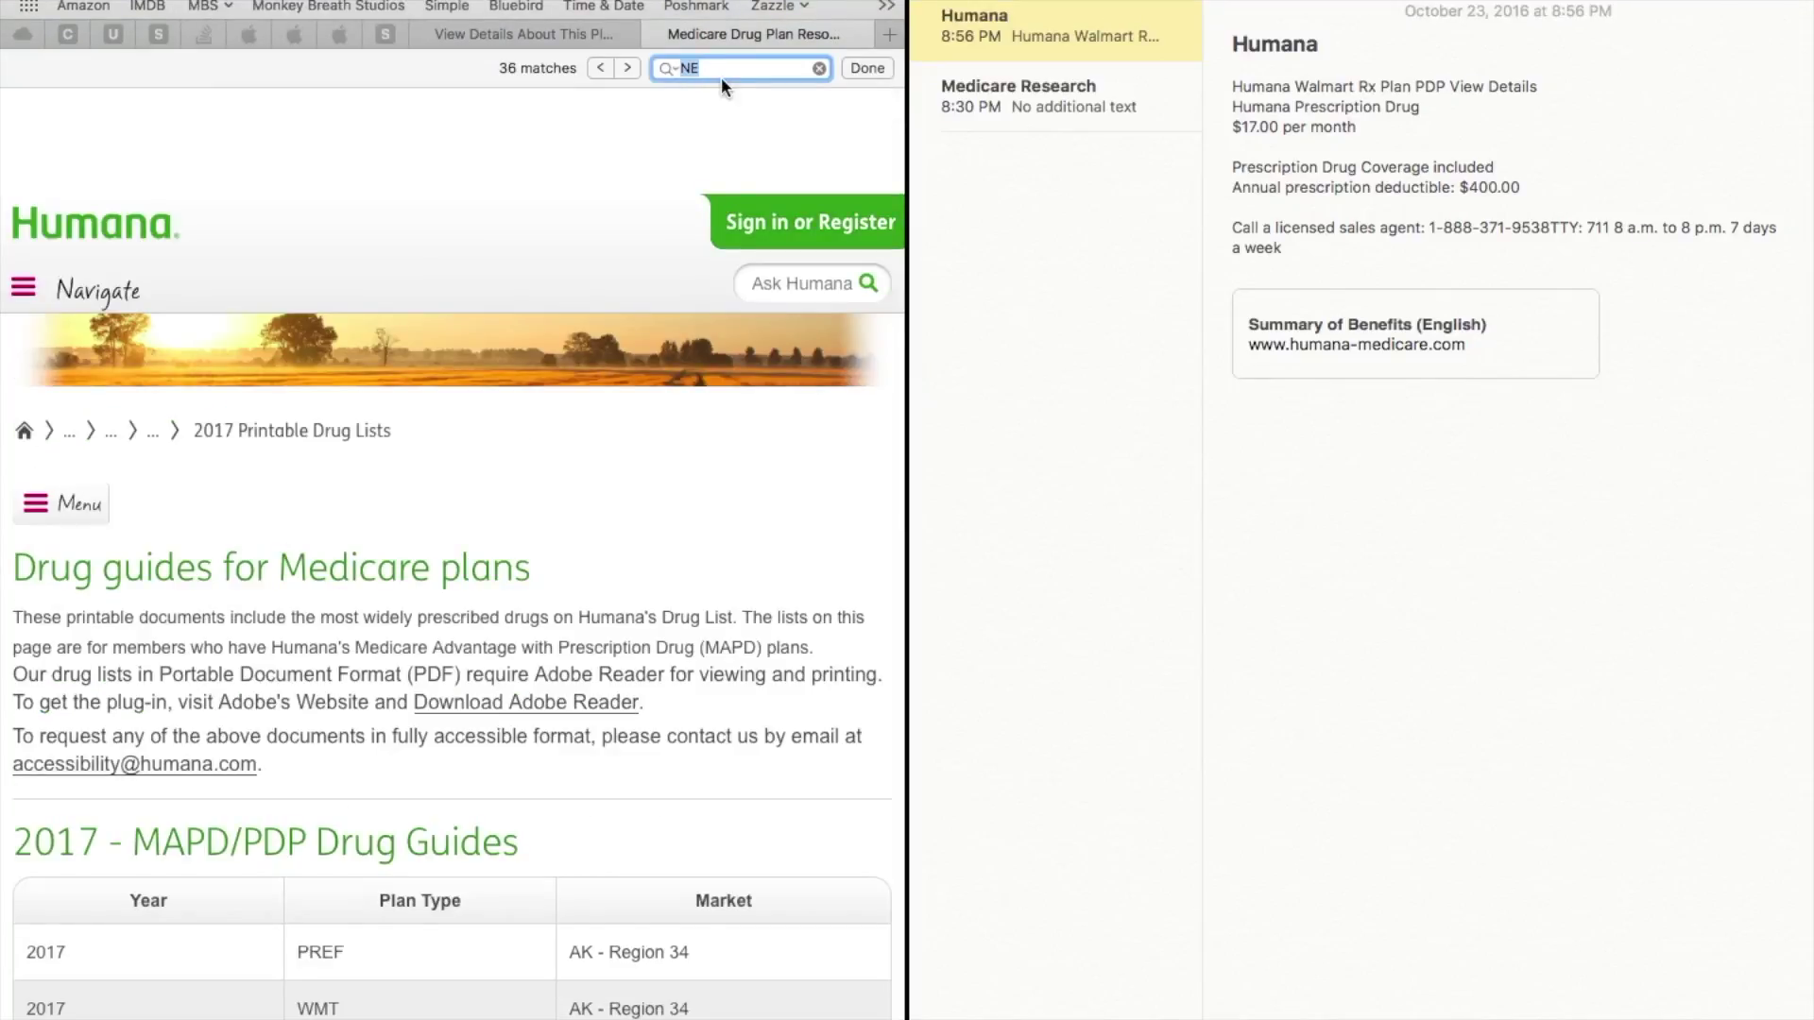
{"action": "left_click", "coordinate": [627, 60]}
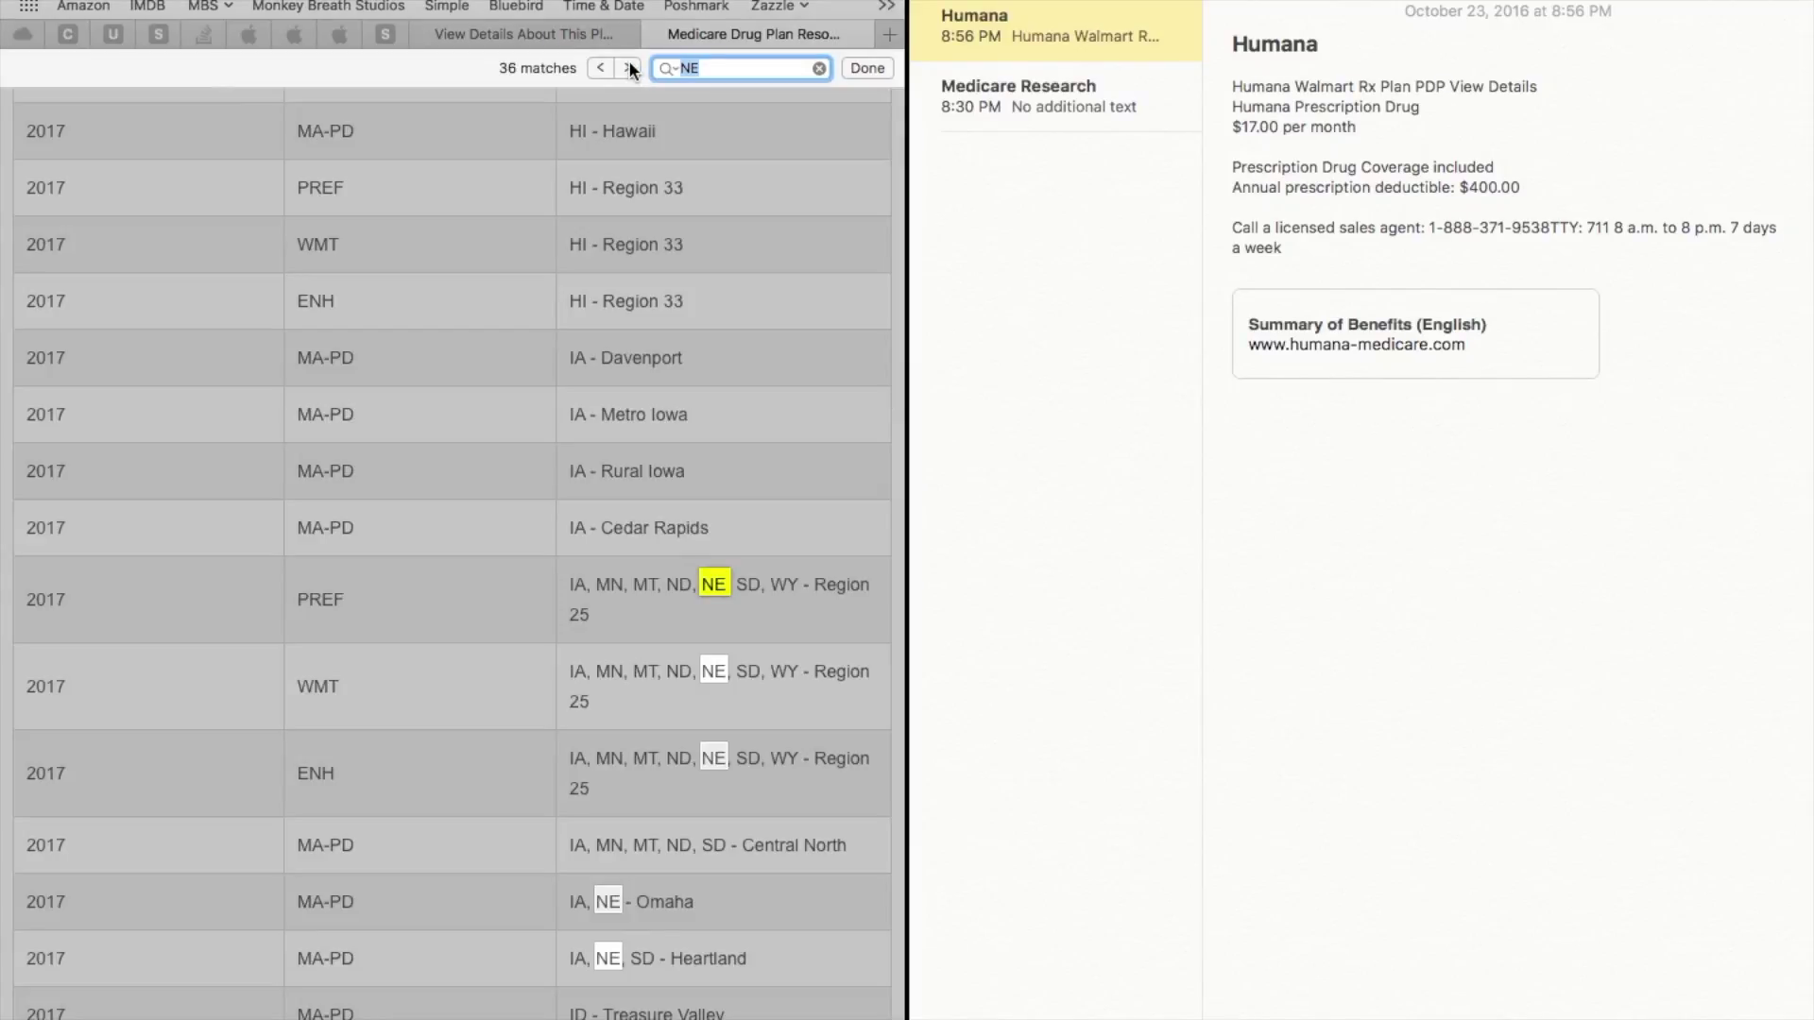
{"action": "left_click", "coordinate": [629, 68]}
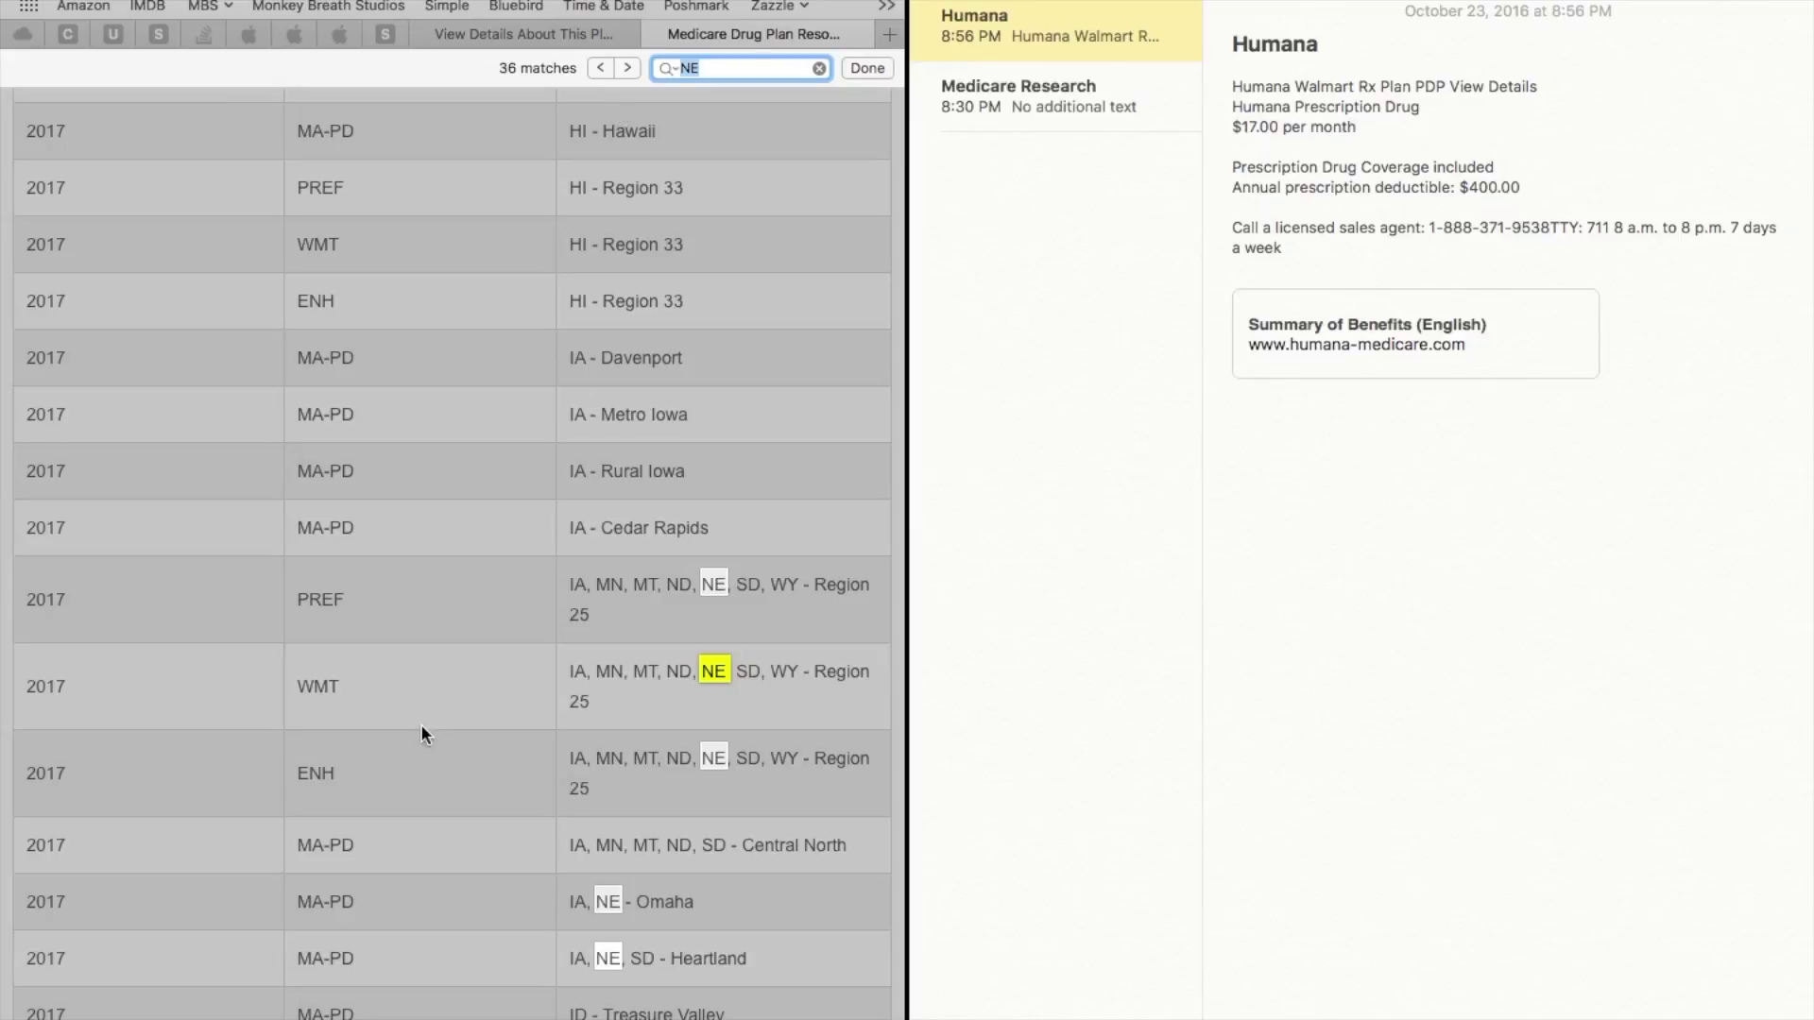
Step: Expand the WMT Region 25 entry and open the English comprehensive drug list of the Humana Walmart Rx Plan (PDP)
{"action": "left_click", "coordinate": [610, 699]}
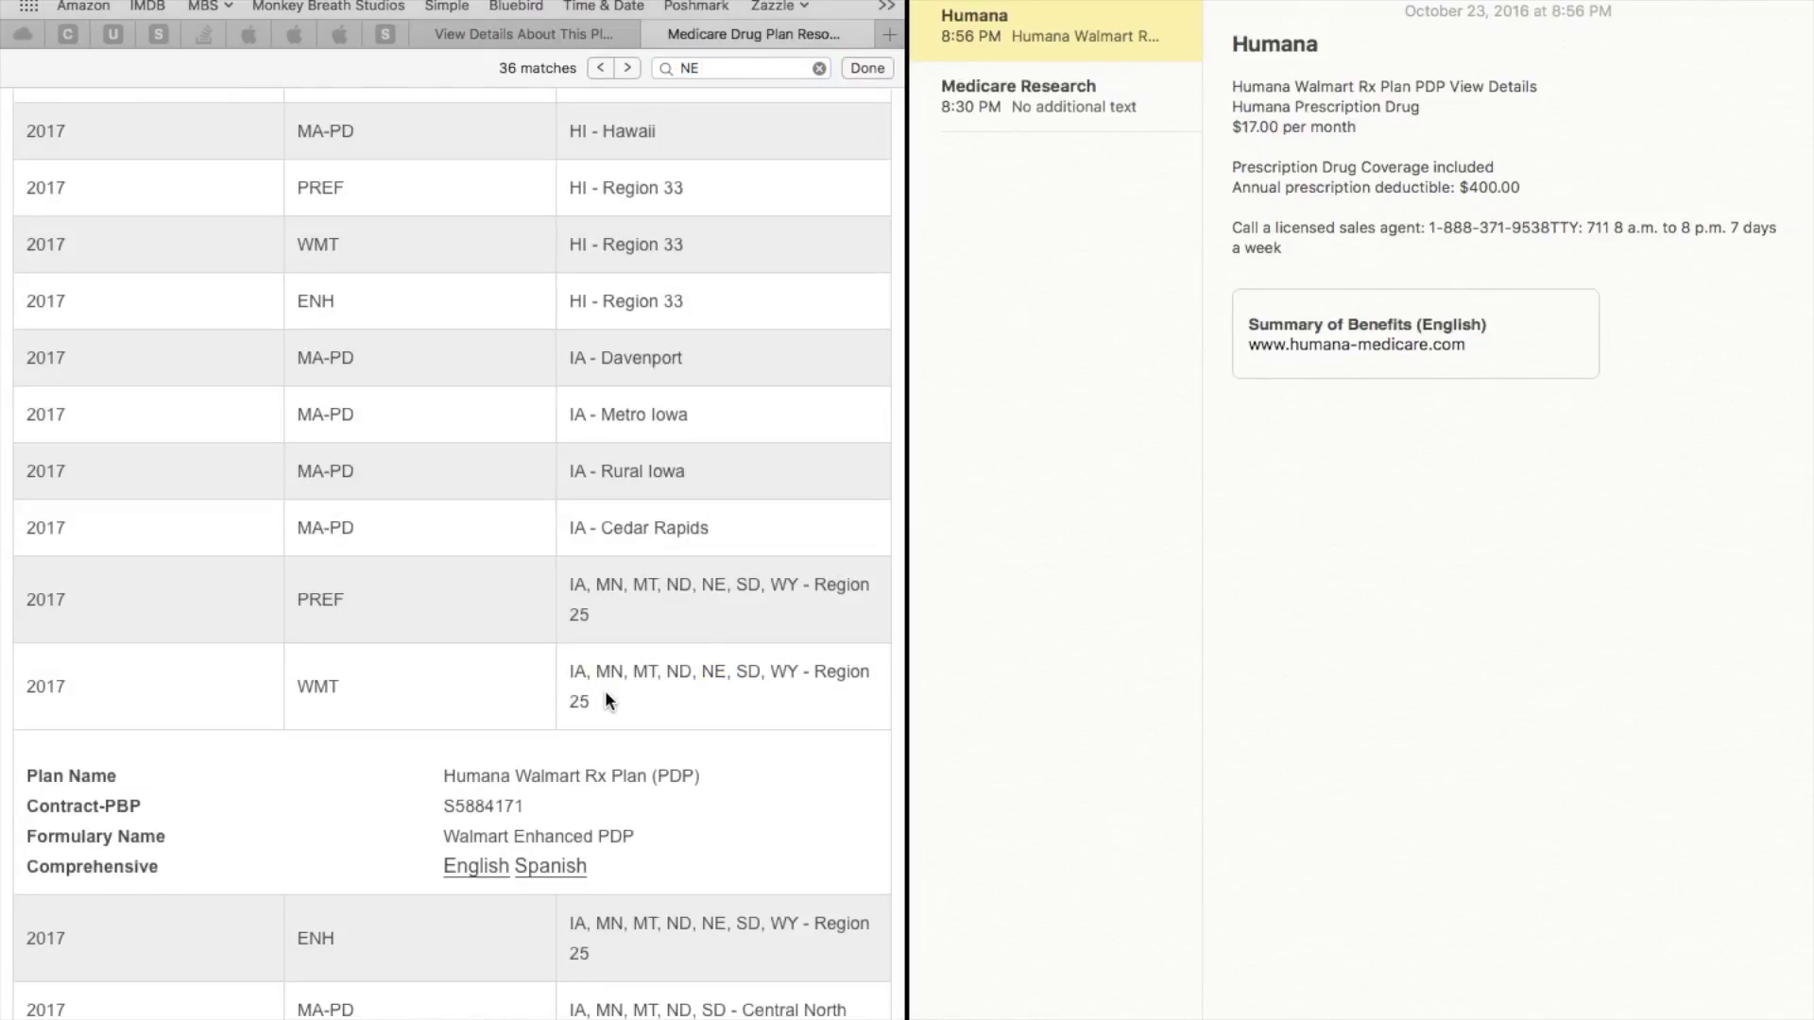
{"action": "left_click_drag", "start_coordinate": [445, 780], "coordinate": [649, 777]}
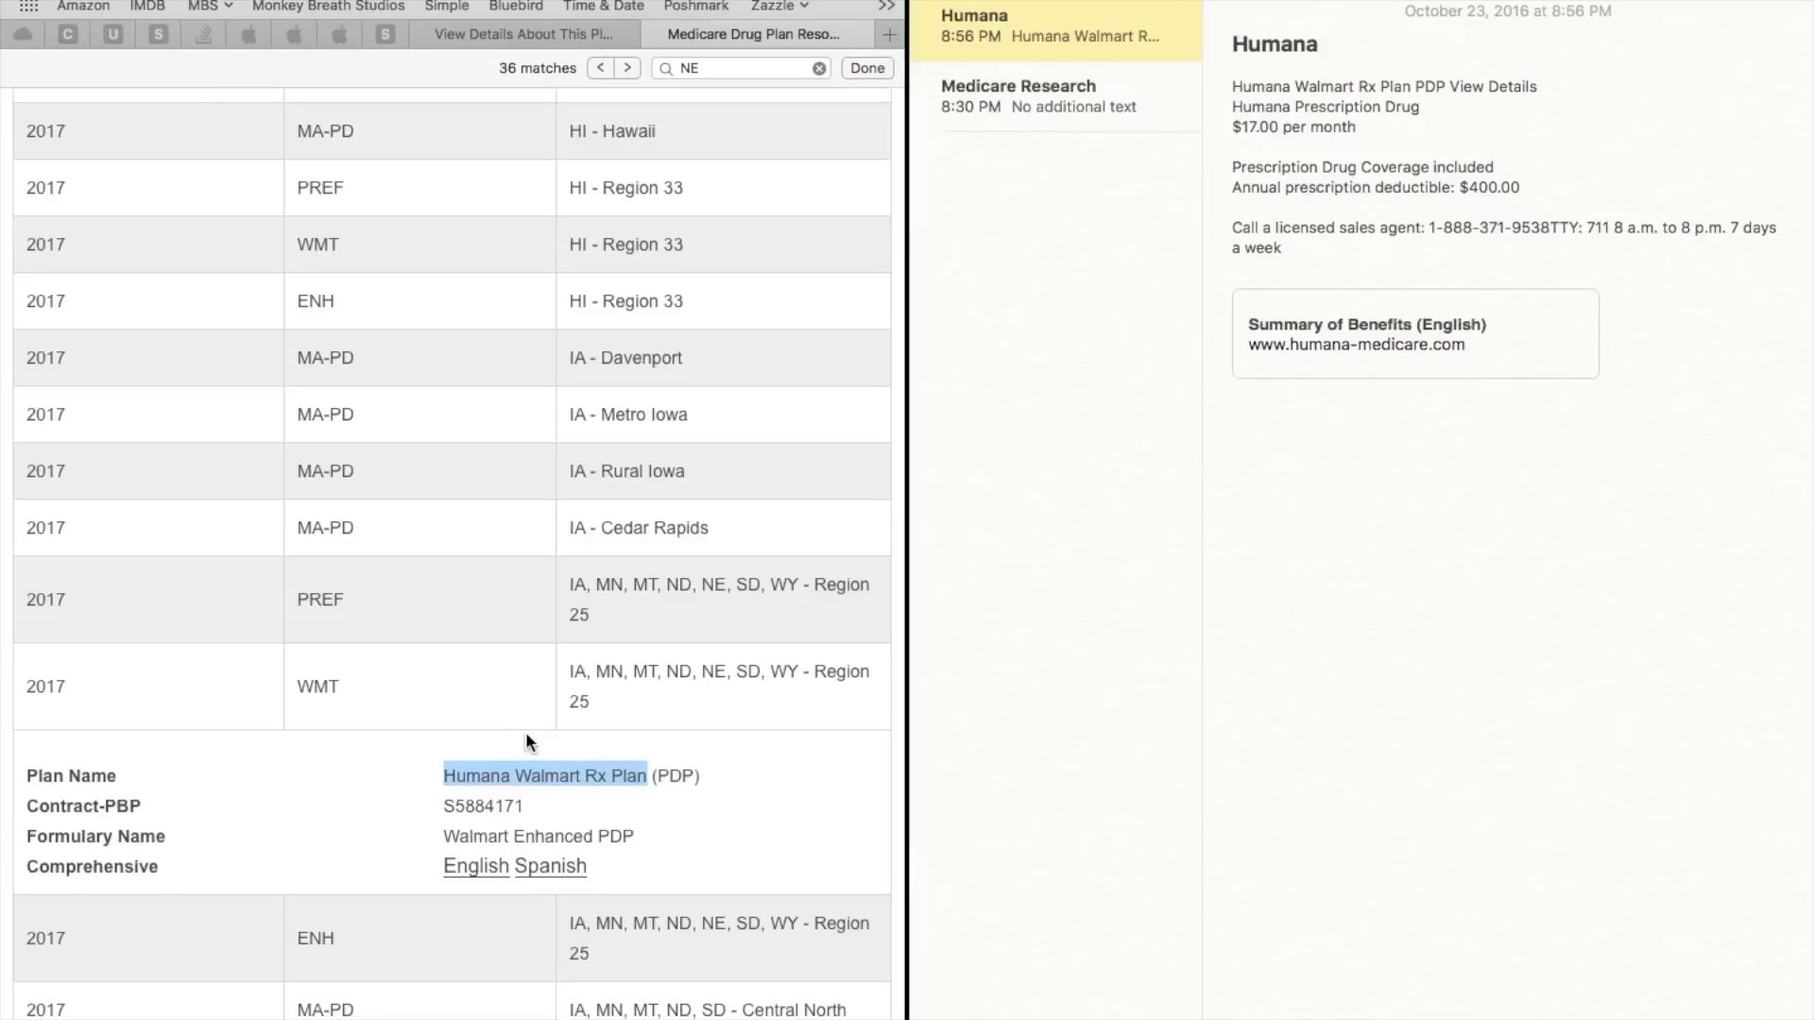
{"action": "left_click", "coordinate": [478, 867]}
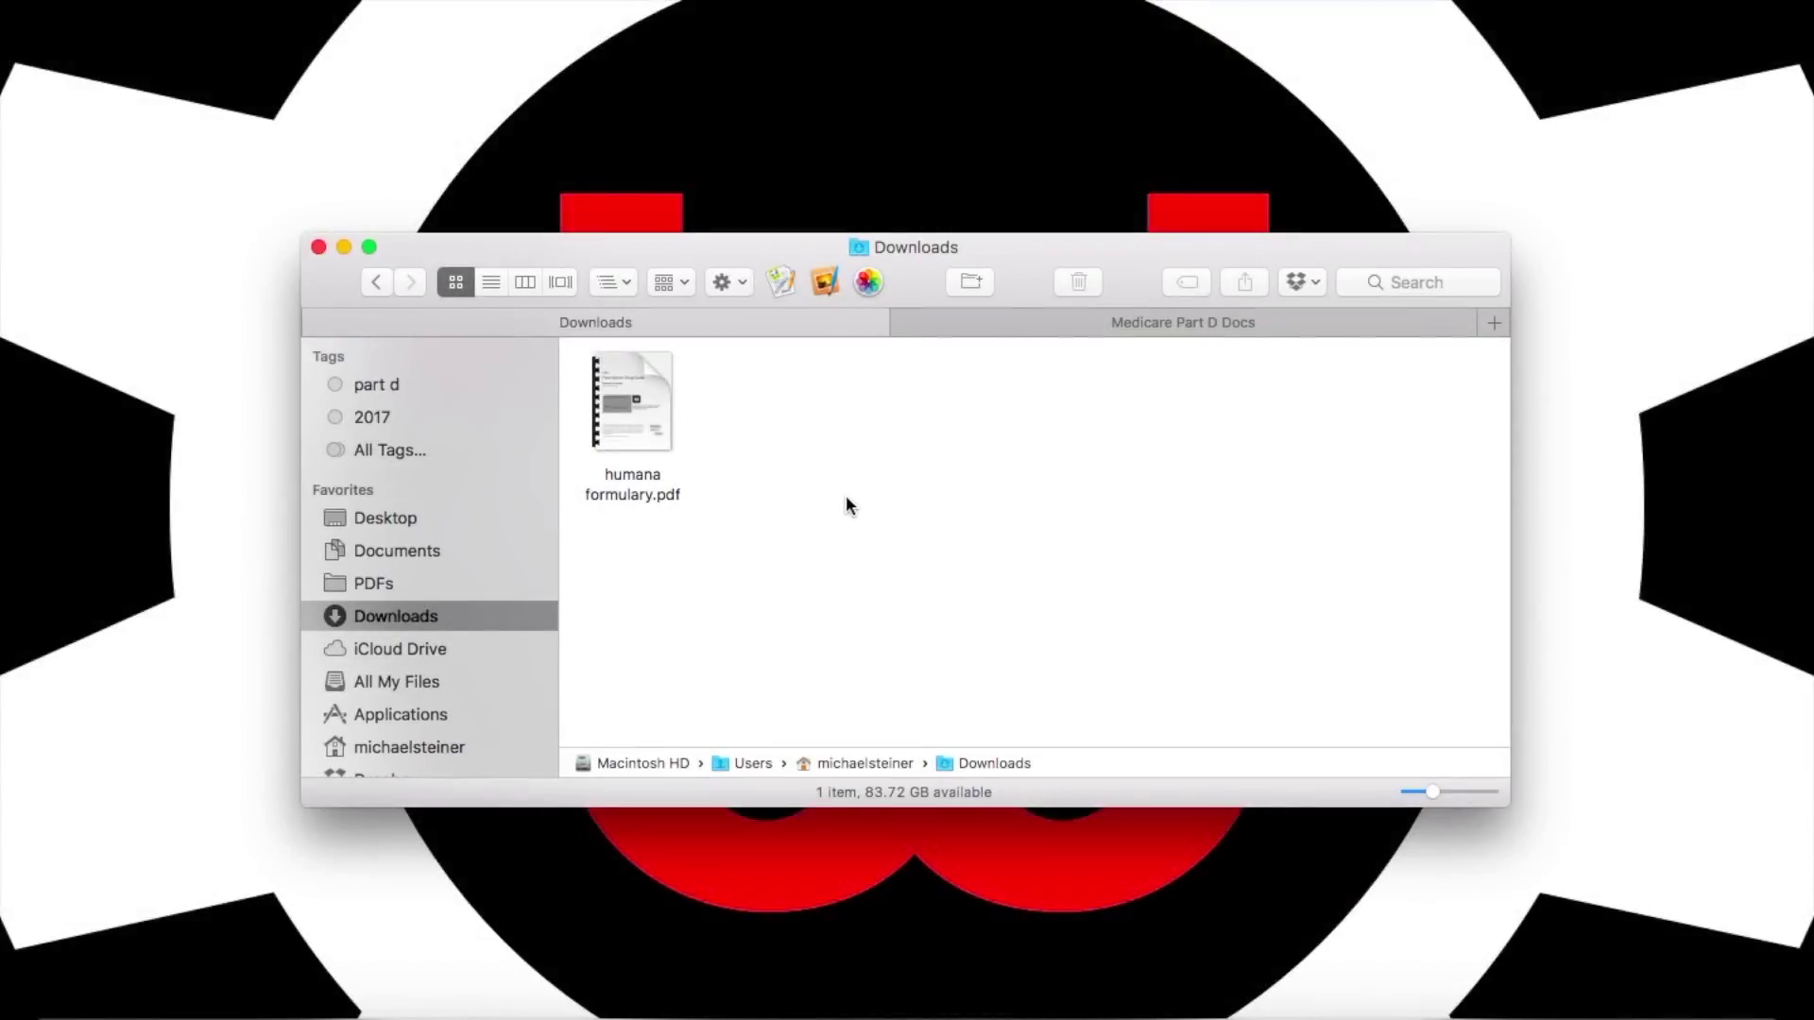
Step: Switch to Finder and preview humana formulary.pdf in Downloads, examining its coverage rules and the drug name, tier and requirements tables
{"action": "left_click", "coordinate": [634, 384]}
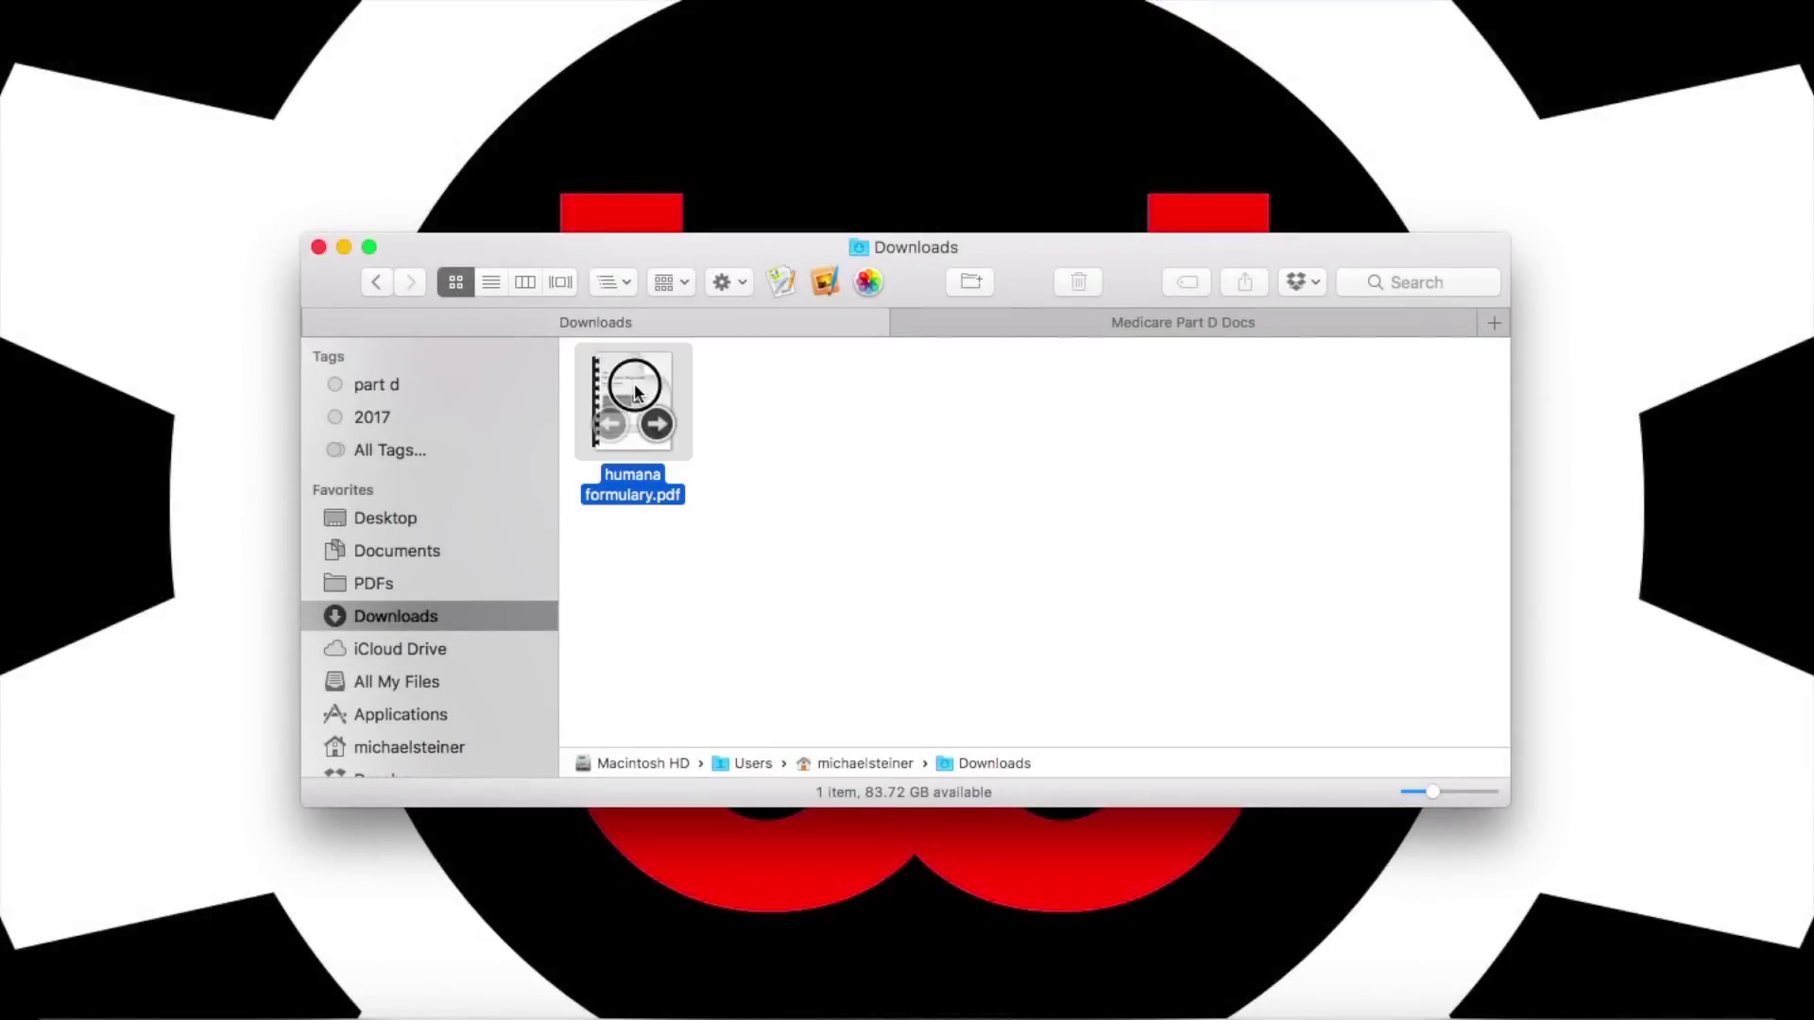
{"action": "key", "text": "space"}
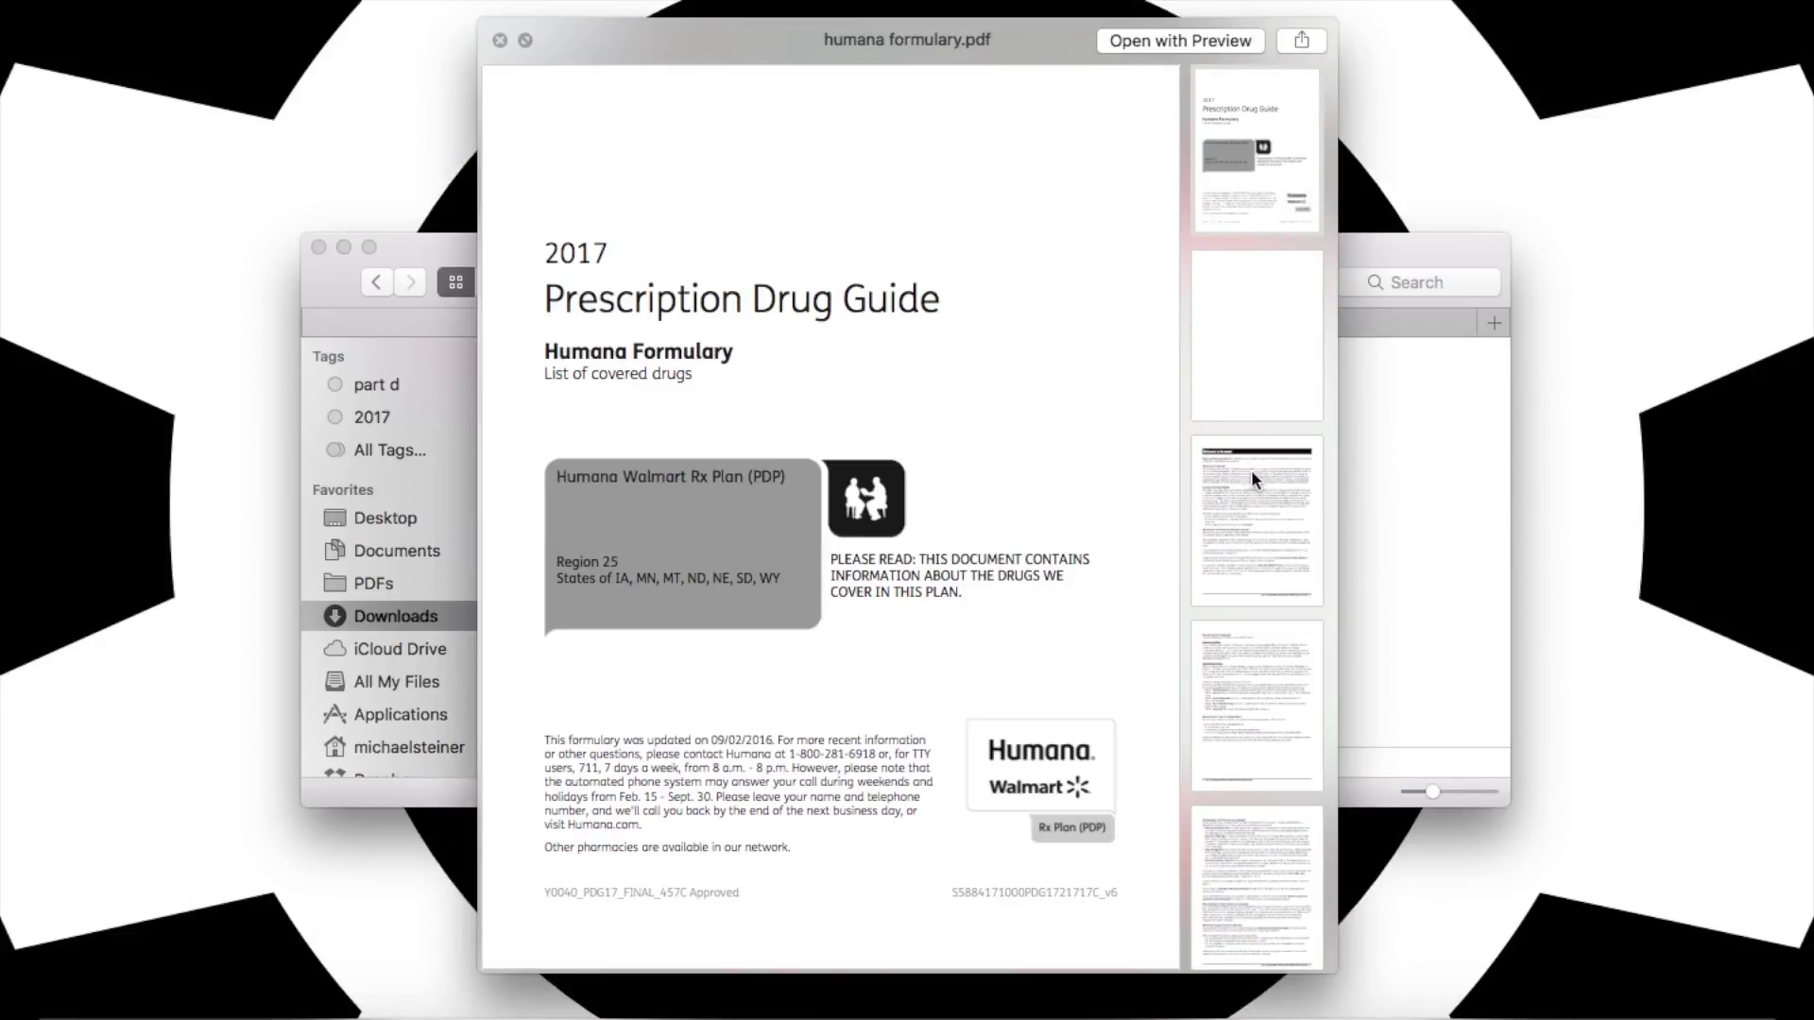
{"action": "scroll", "coordinate": [1168, 490], "scroll_direction": "down", "scroll_amount": 15}
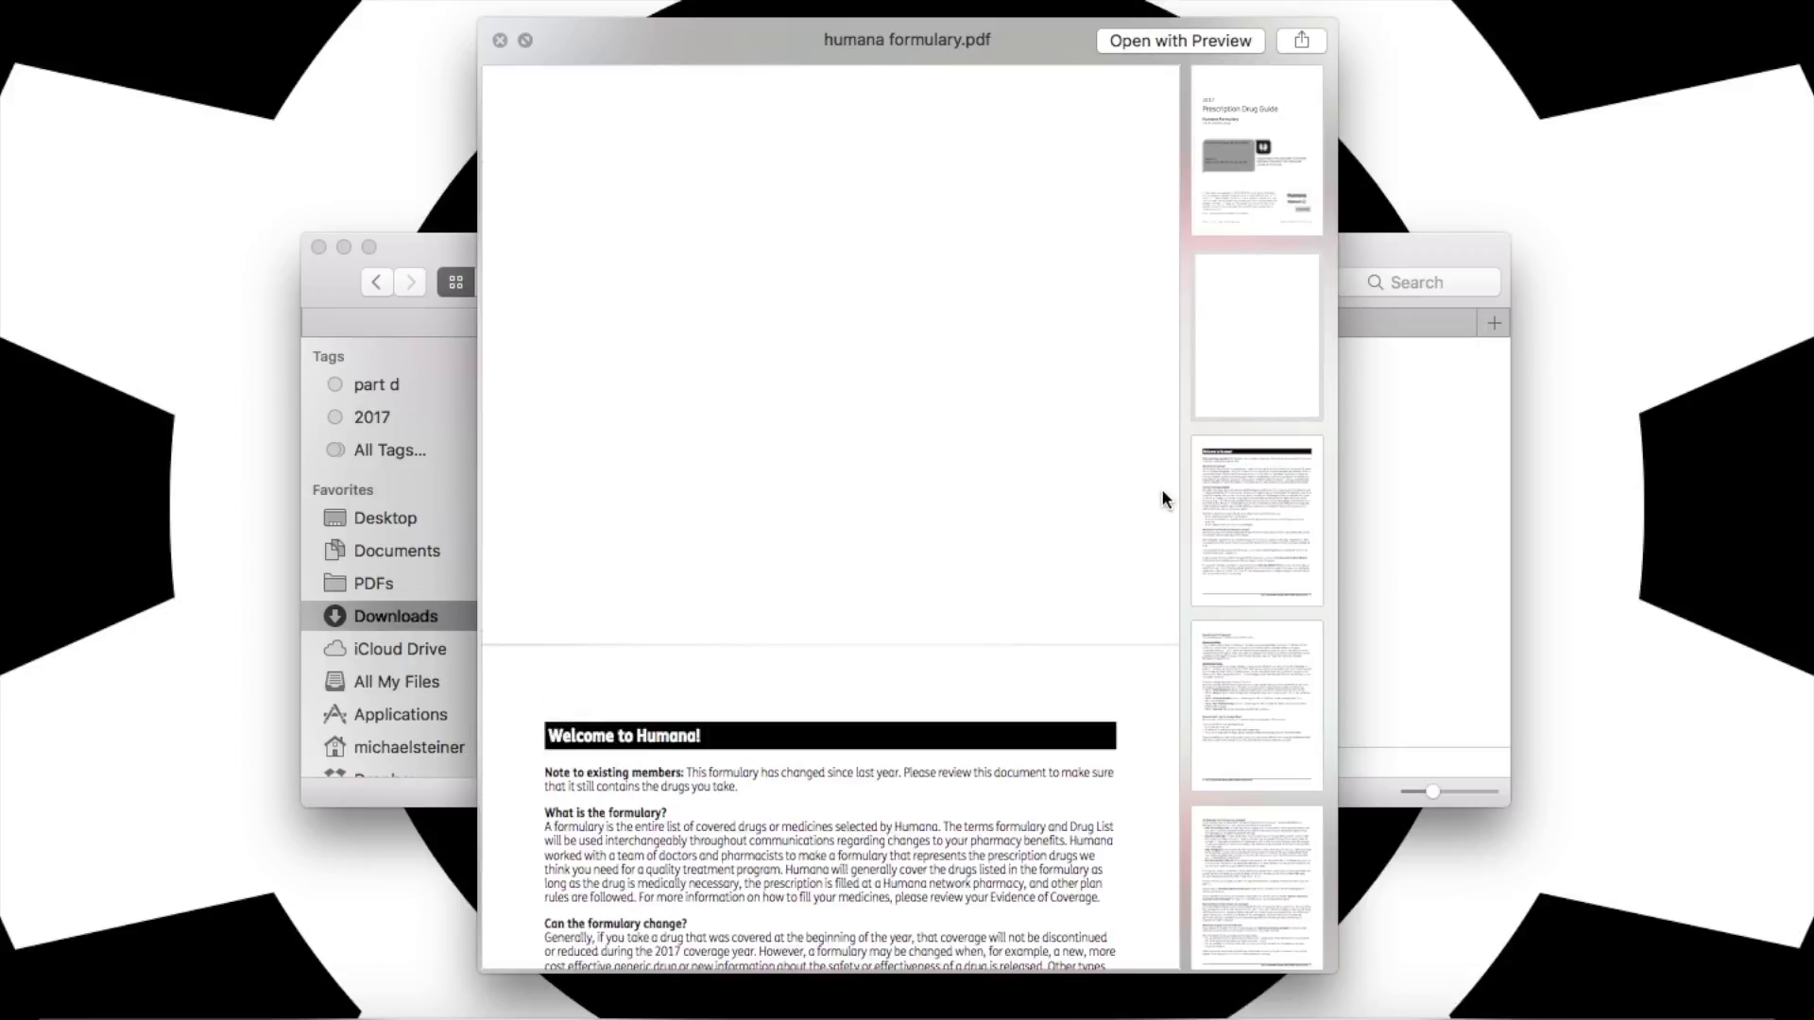
{"action": "scroll", "coordinate": [1162, 494], "scroll_direction": "down", "scroll_amount": 15}
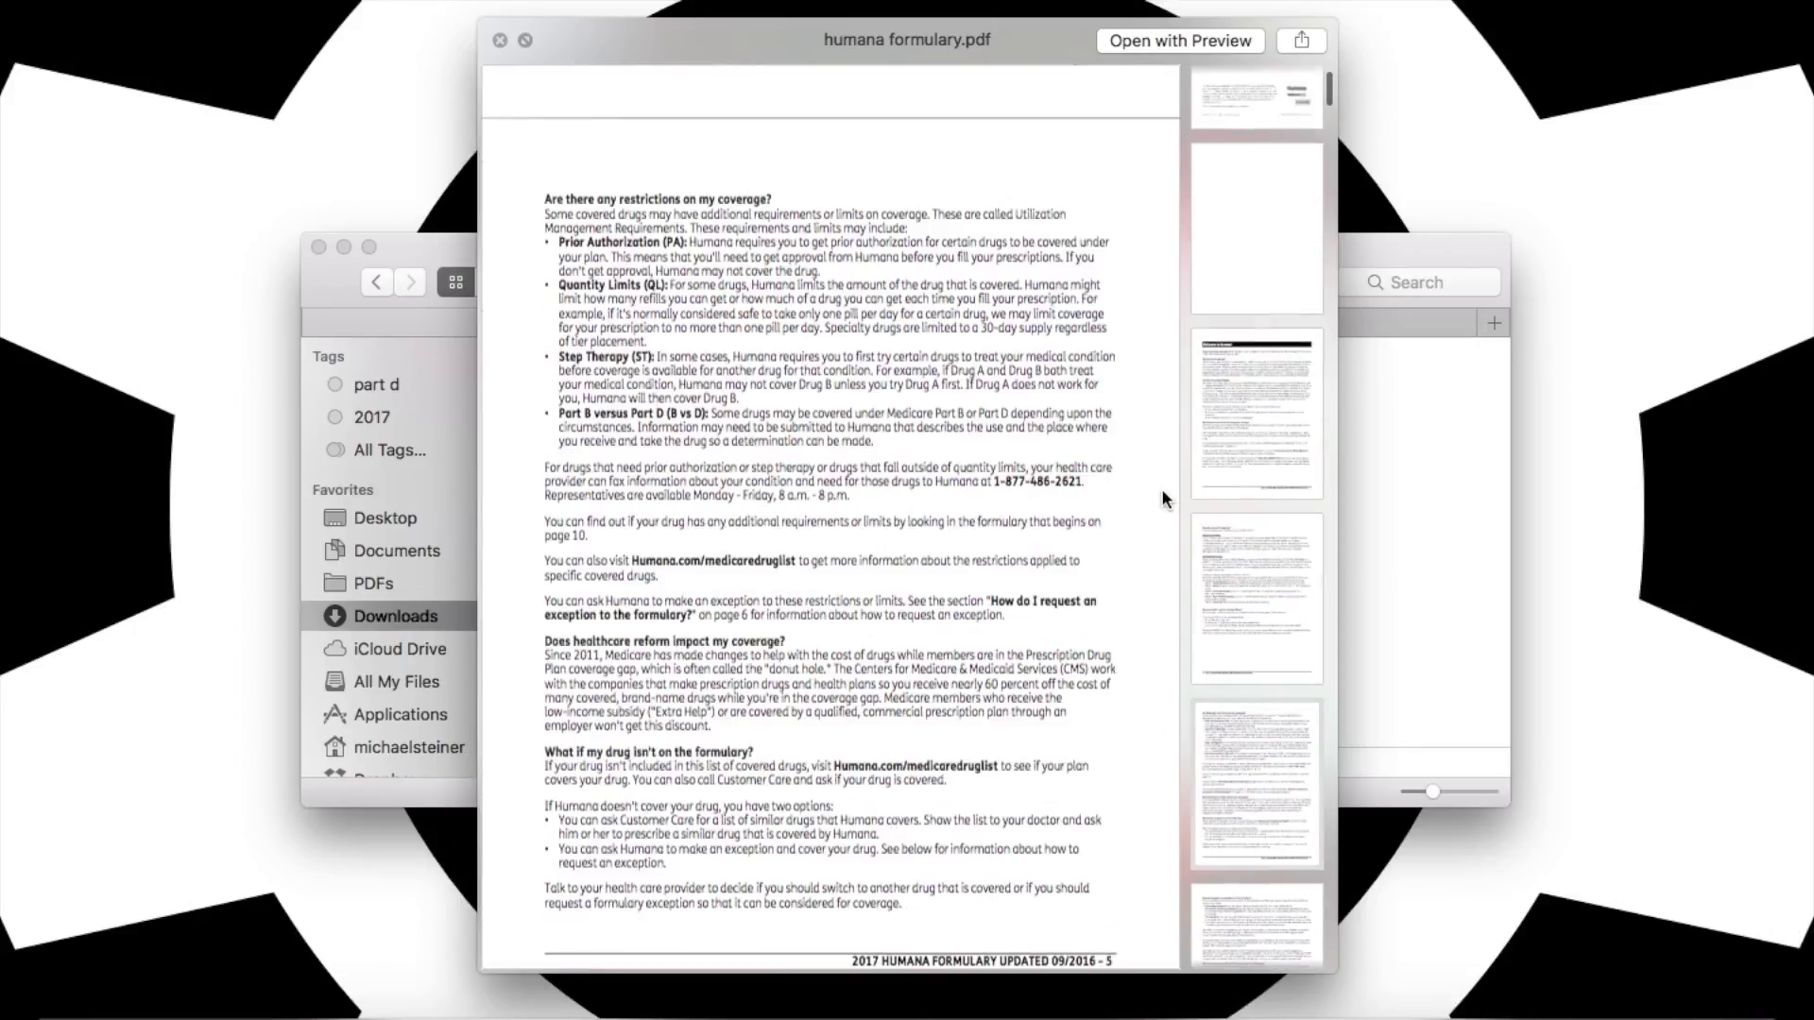
{"action": "scroll", "coordinate": [1162, 499], "scroll_direction": "down", "scroll_amount": 15}
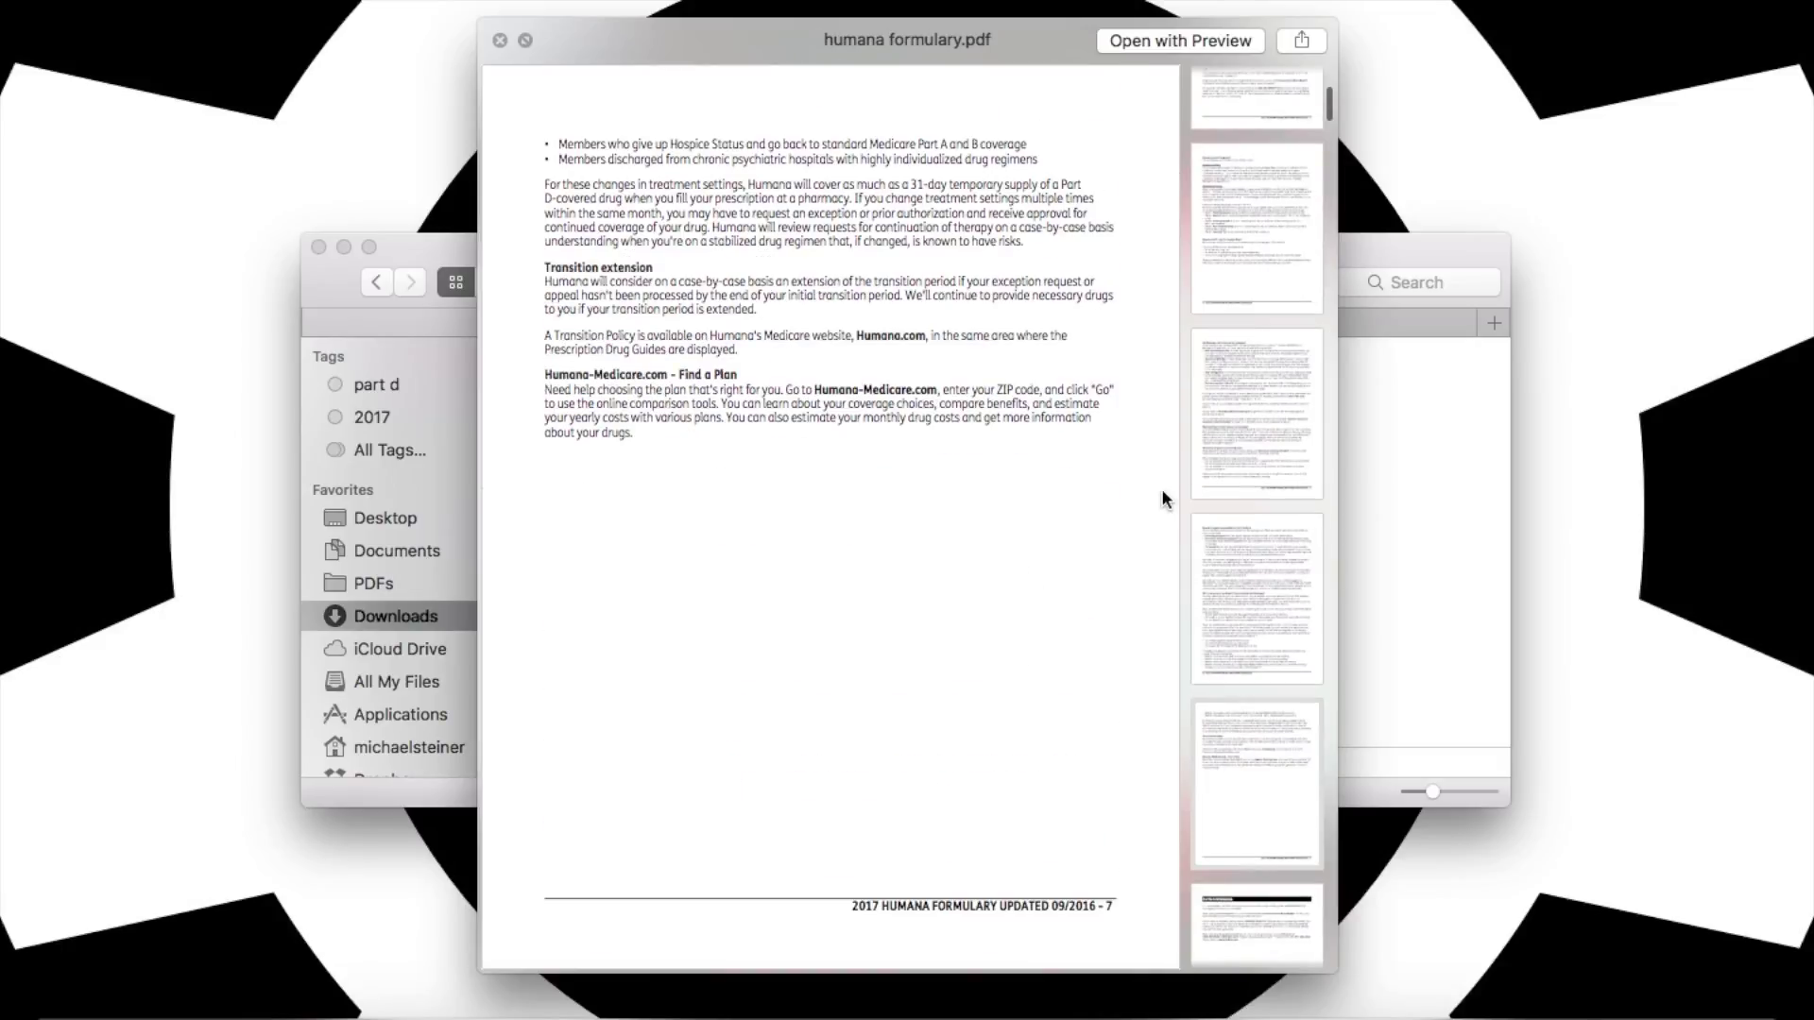
{"action": "scroll", "coordinate": [1162, 499], "scroll_direction": "down", "scroll_amount": 15}
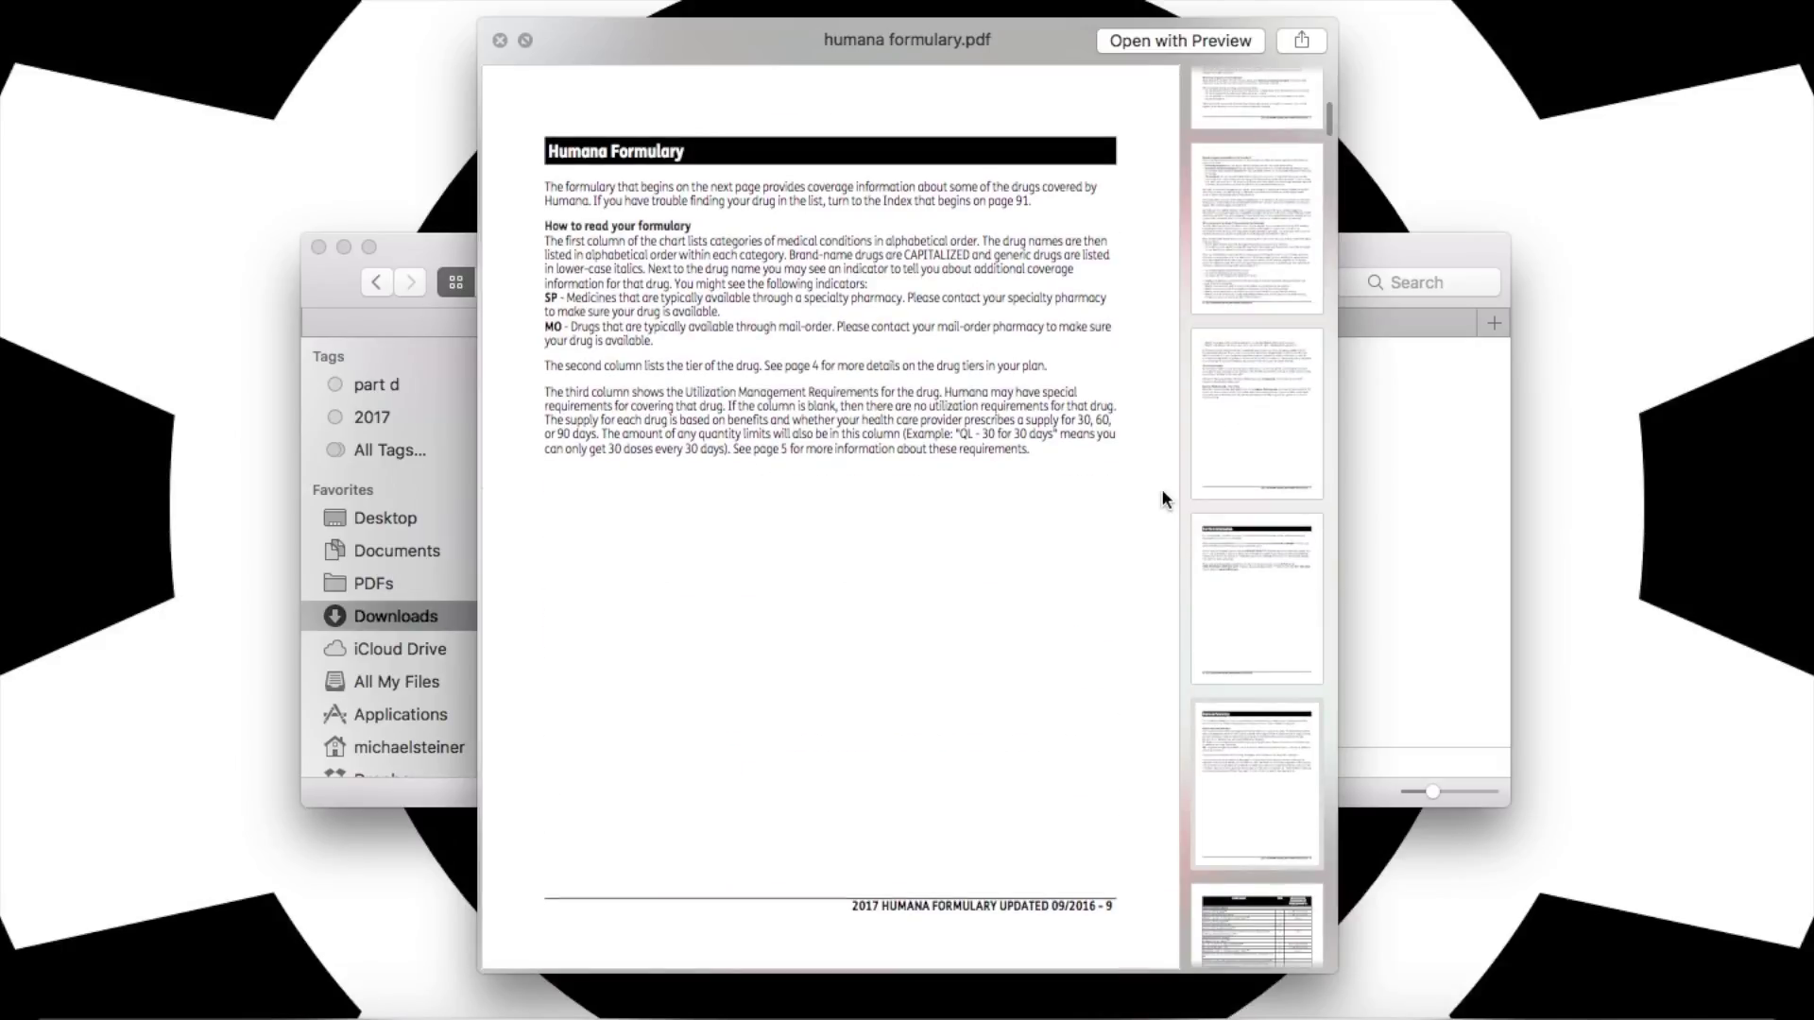
{"action": "scroll", "coordinate": [1163, 499], "scroll_direction": "down", "scroll_amount": 8}
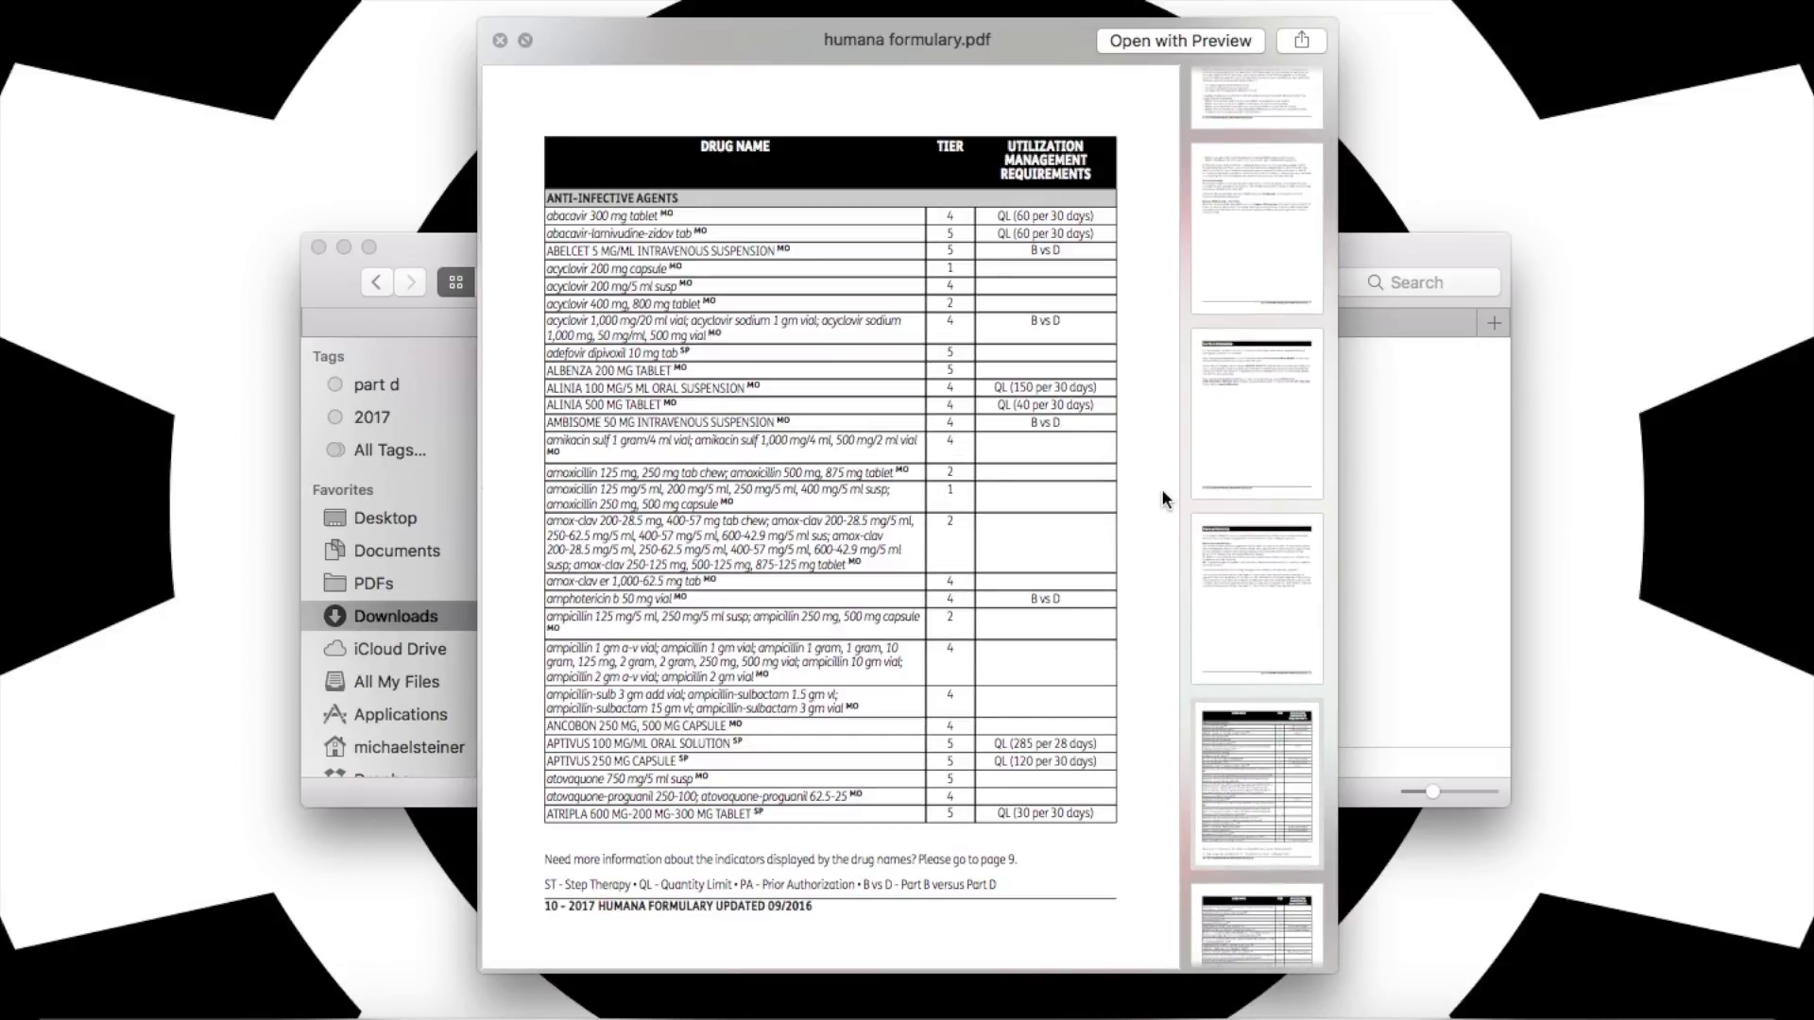
{"action": "scroll", "coordinate": [1162, 494], "scroll_direction": "down", "scroll_amount": 8}
{"action": "scroll", "coordinate": [1162, 493], "scroll_direction": "down", "scroll_amount": 4}
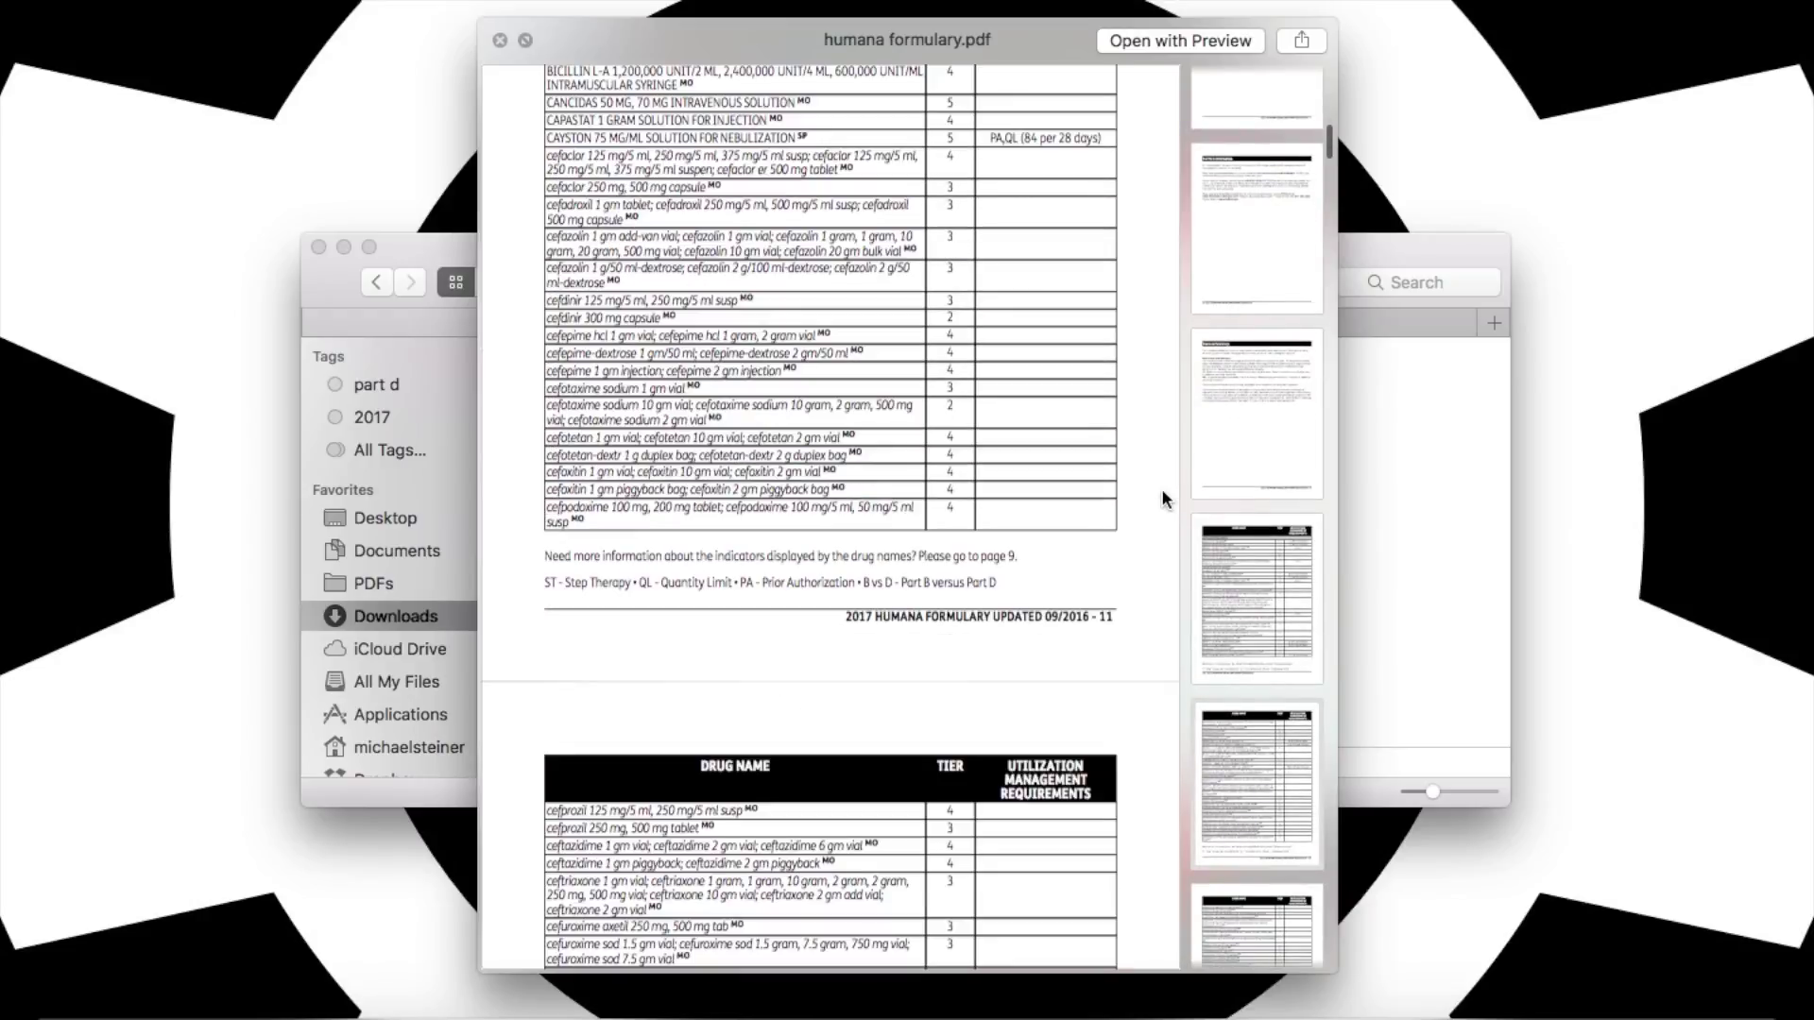
{"action": "scroll", "coordinate": [1160, 489], "scroll_direction": "down", "scroll_amount": 5}
{"action": "scroll", "coordinate": [1161, 489], "scroll_direction": "down", "scroll_amount": 8}
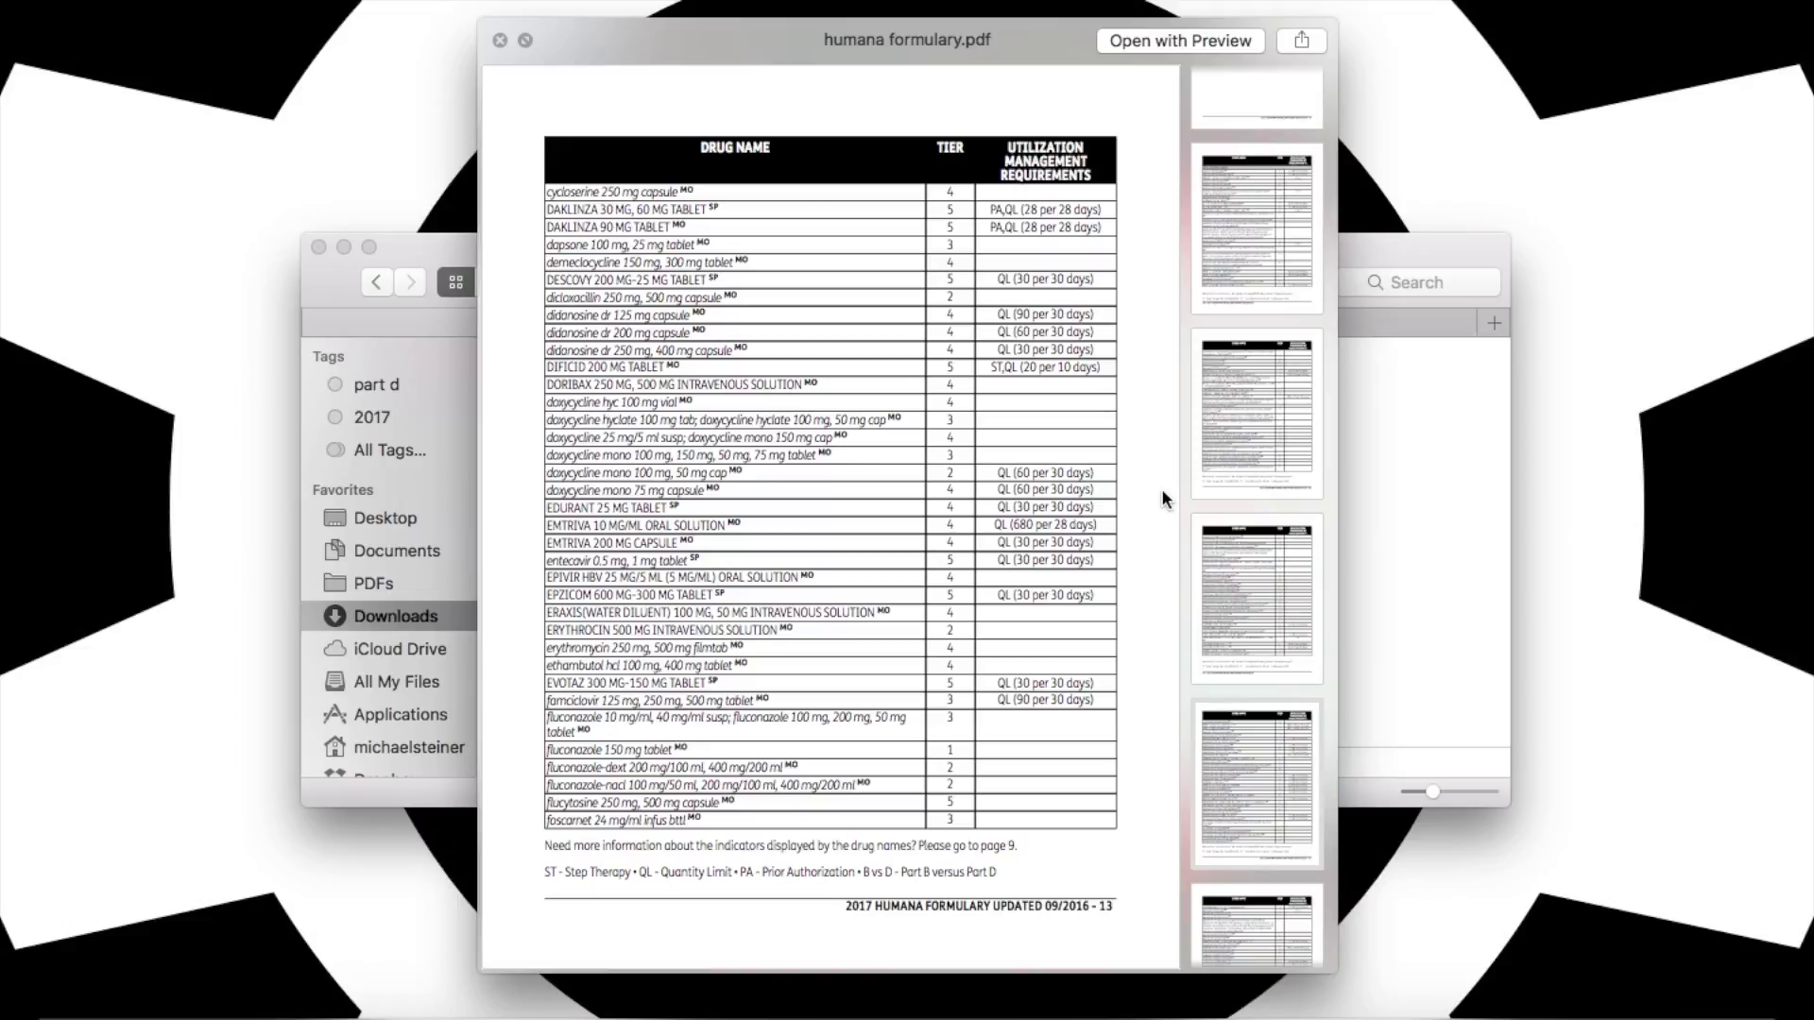
{"action": "key", "text": "space"}
Step: Tag humana formulary.pdf with part d and 2017, and check both tags in the file's info window
{"action": "left_click_drag", "start_coordinate": [618, 381], "coordinate": [495, 381]}
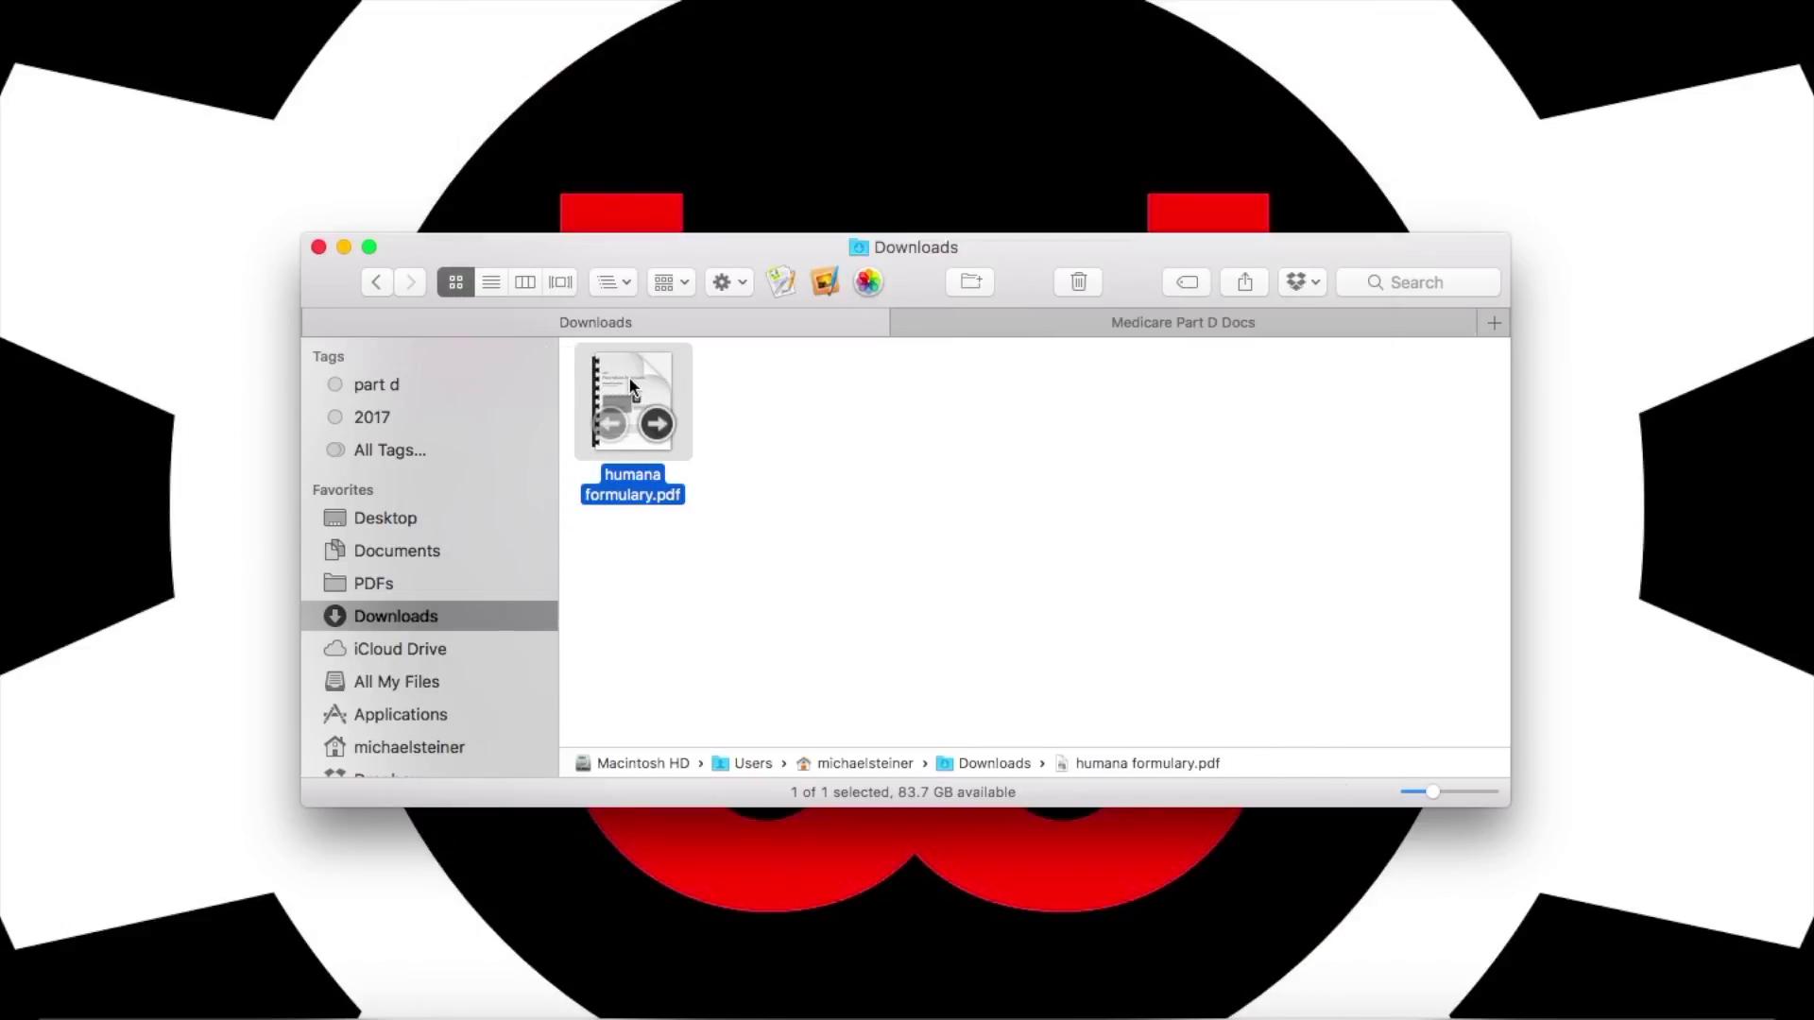
{"action": "left_click_drag", "start_coordinate": [633, 397], "coordinate": [482, 409]}
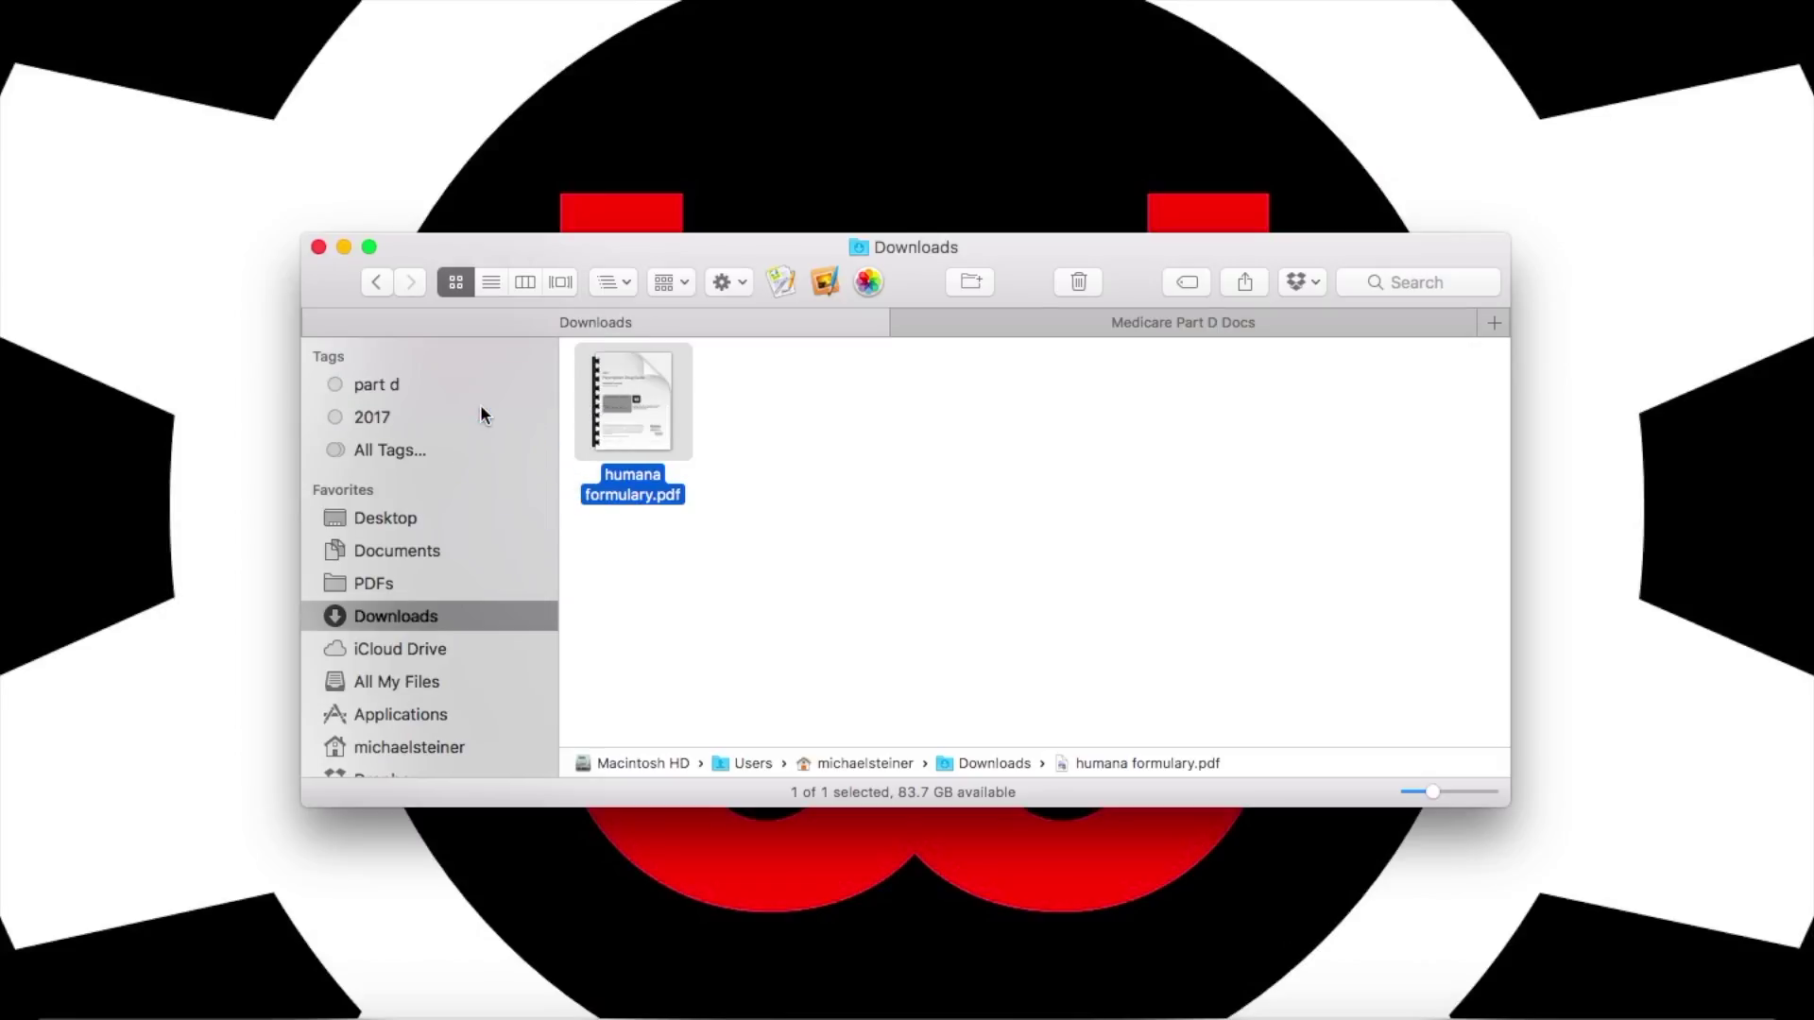
{"action": "left_click", "coordinate": [742, 286]}
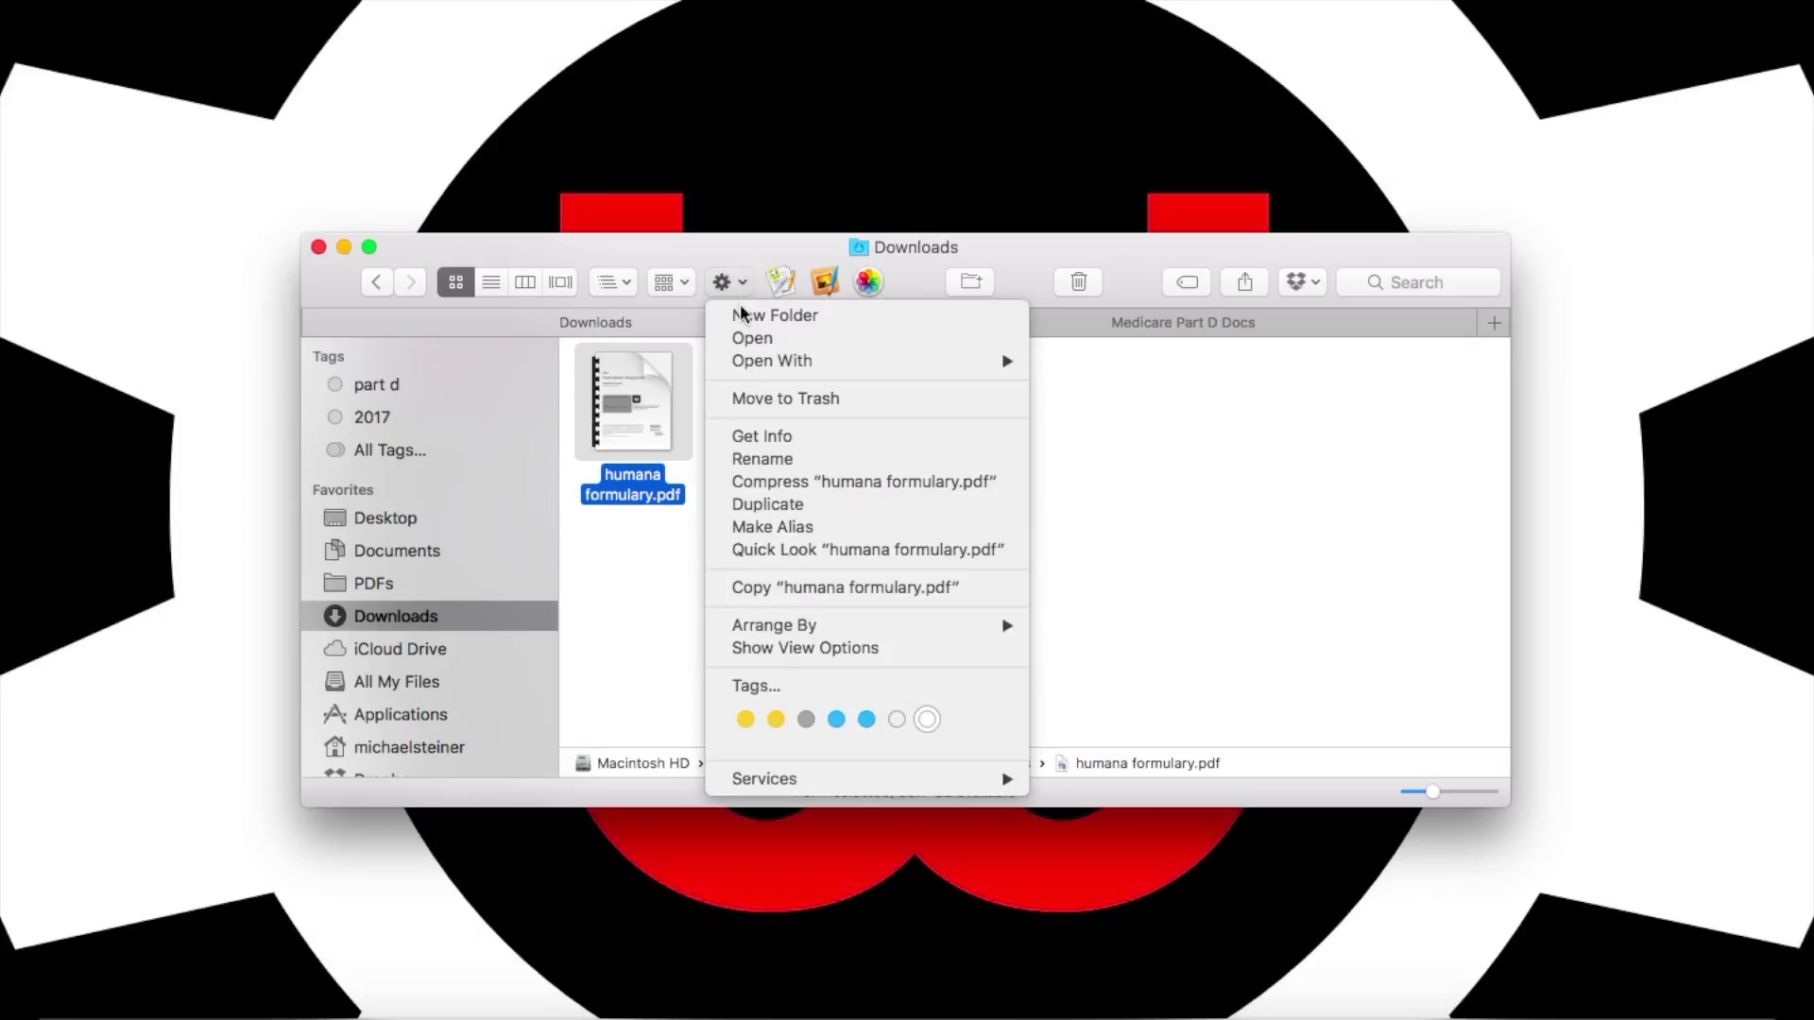
{"action": "left_click", "coordinate": [746, 440]}
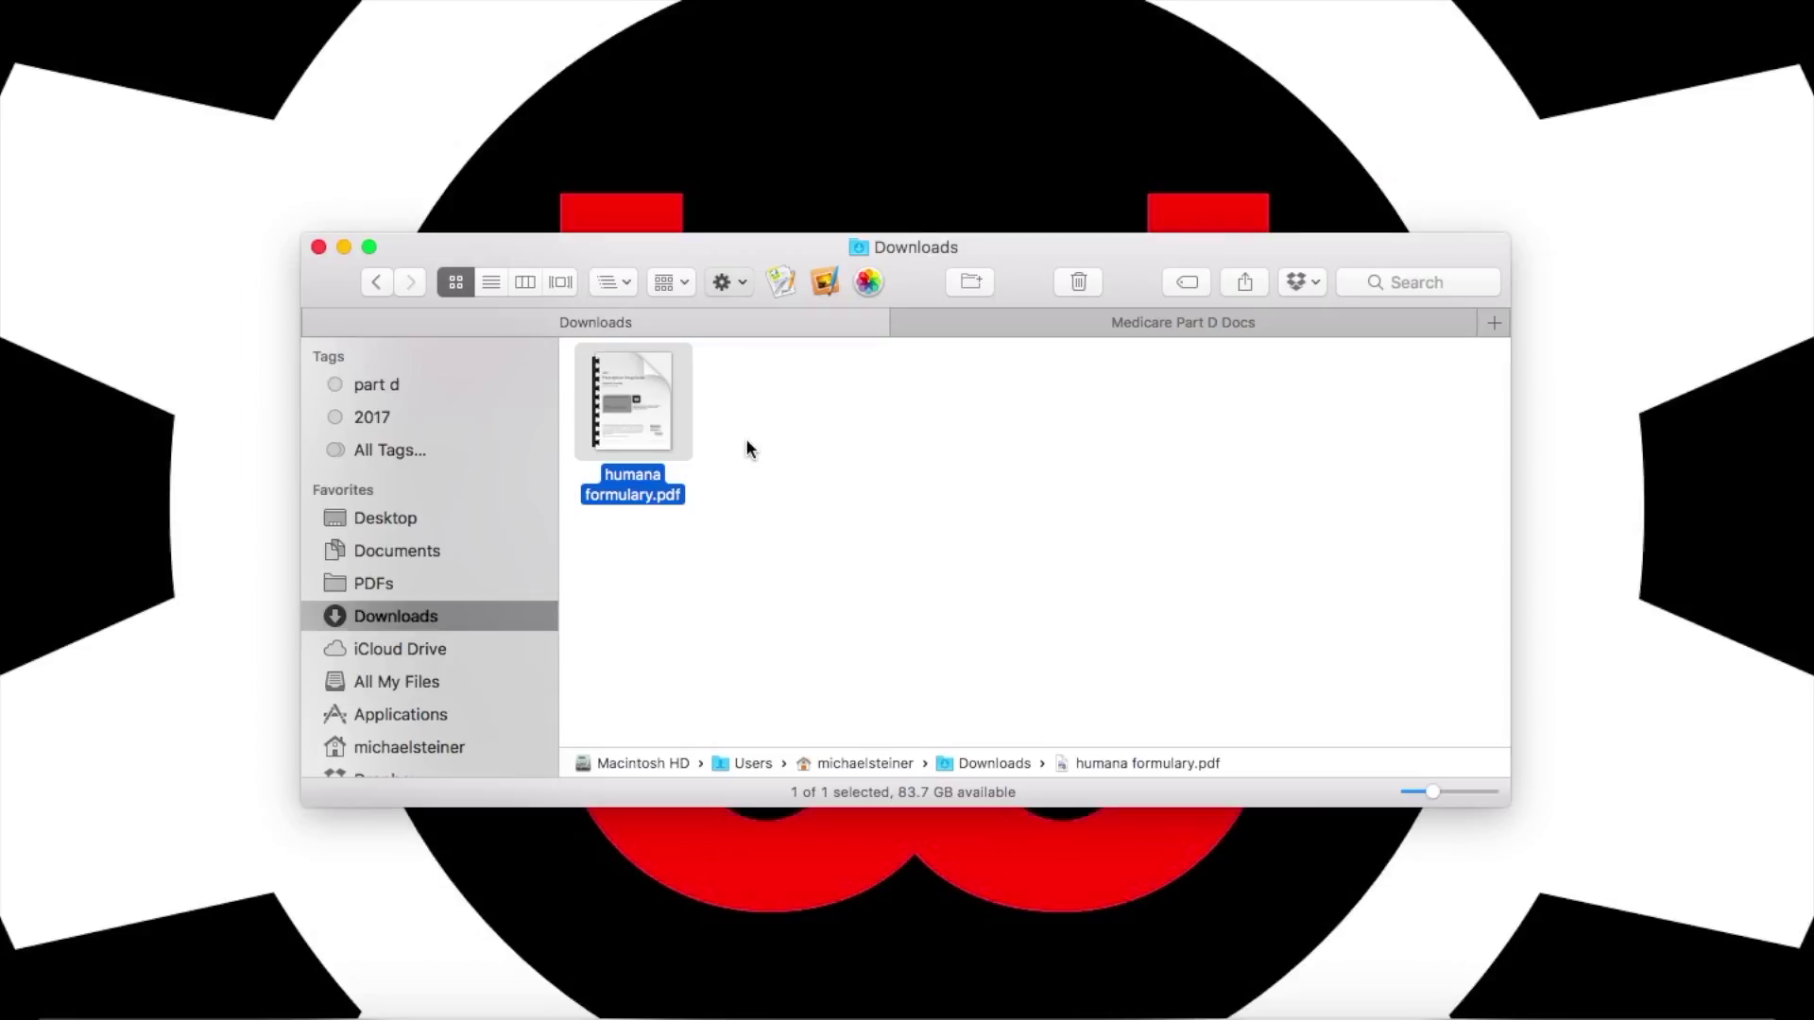
{"action": "left_click_drag", "start_coordinate": [171, 99], "coordinate": [79, 96]}
{"action": "left_click", "coordinate": [213, 94]}
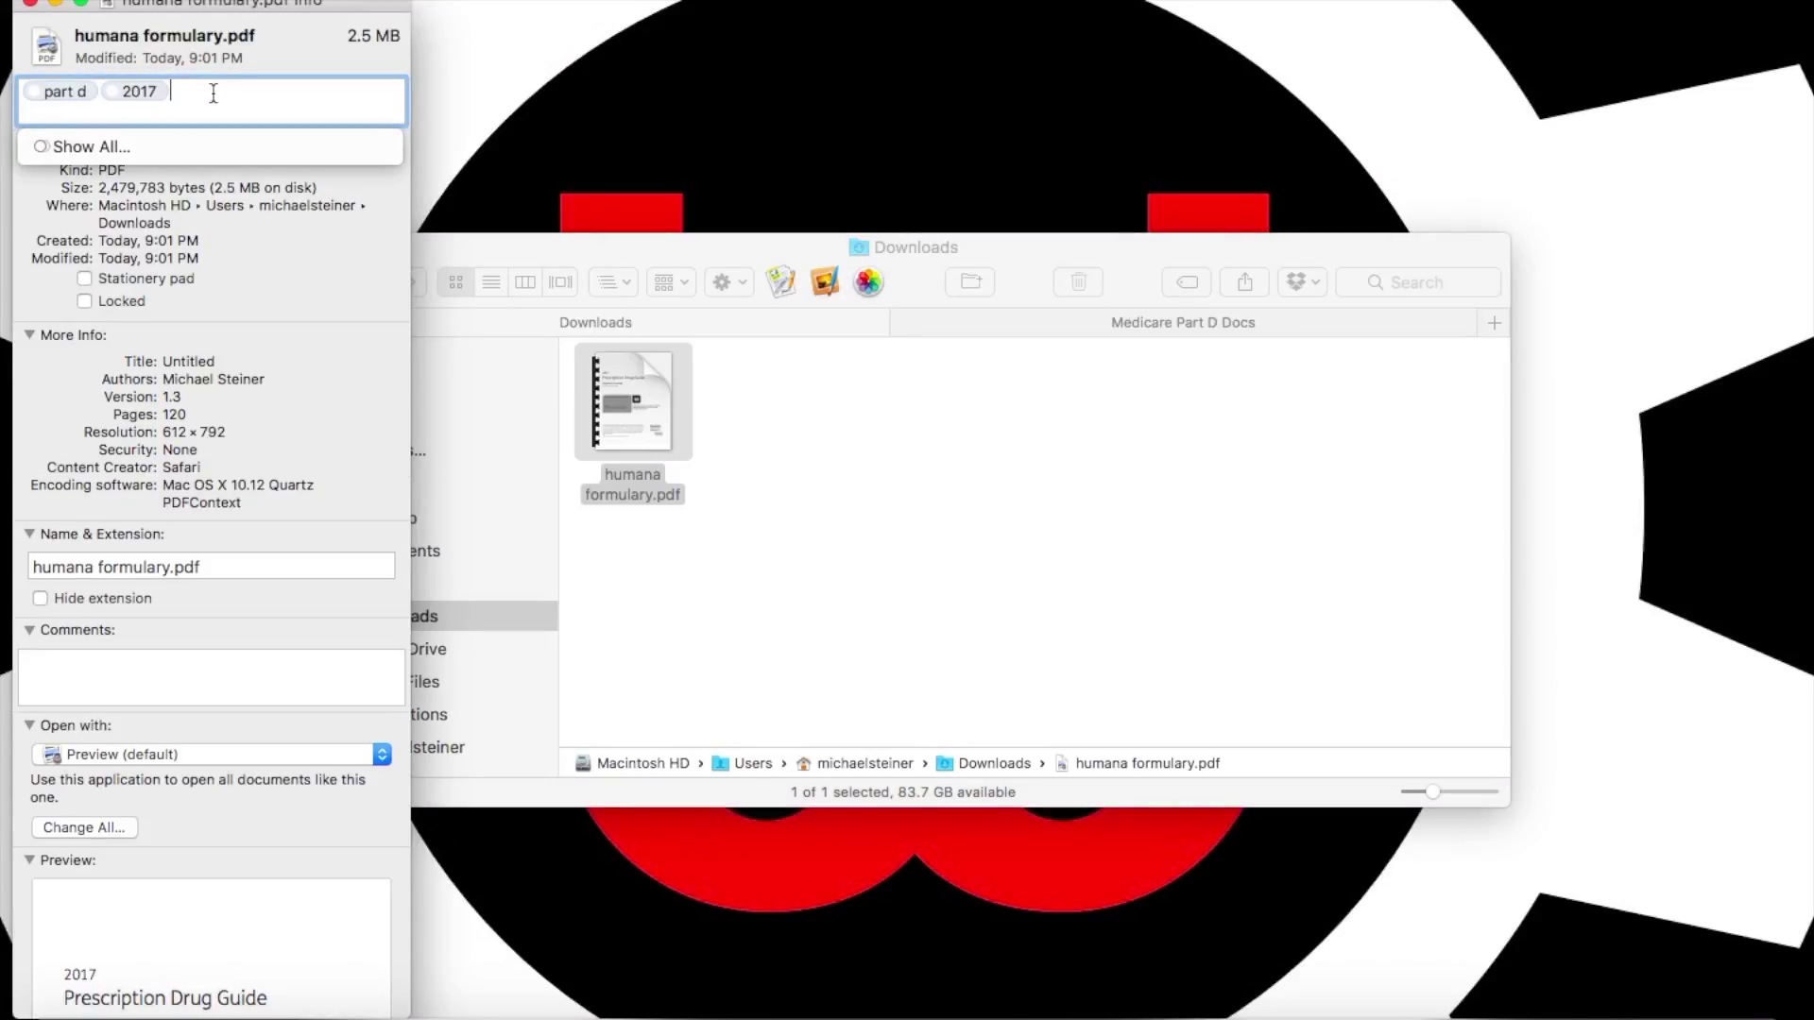
Step: Add the comment "humana" to the file's info and close the info window
{"action": "left_click", "coordinate": [164, 674]}
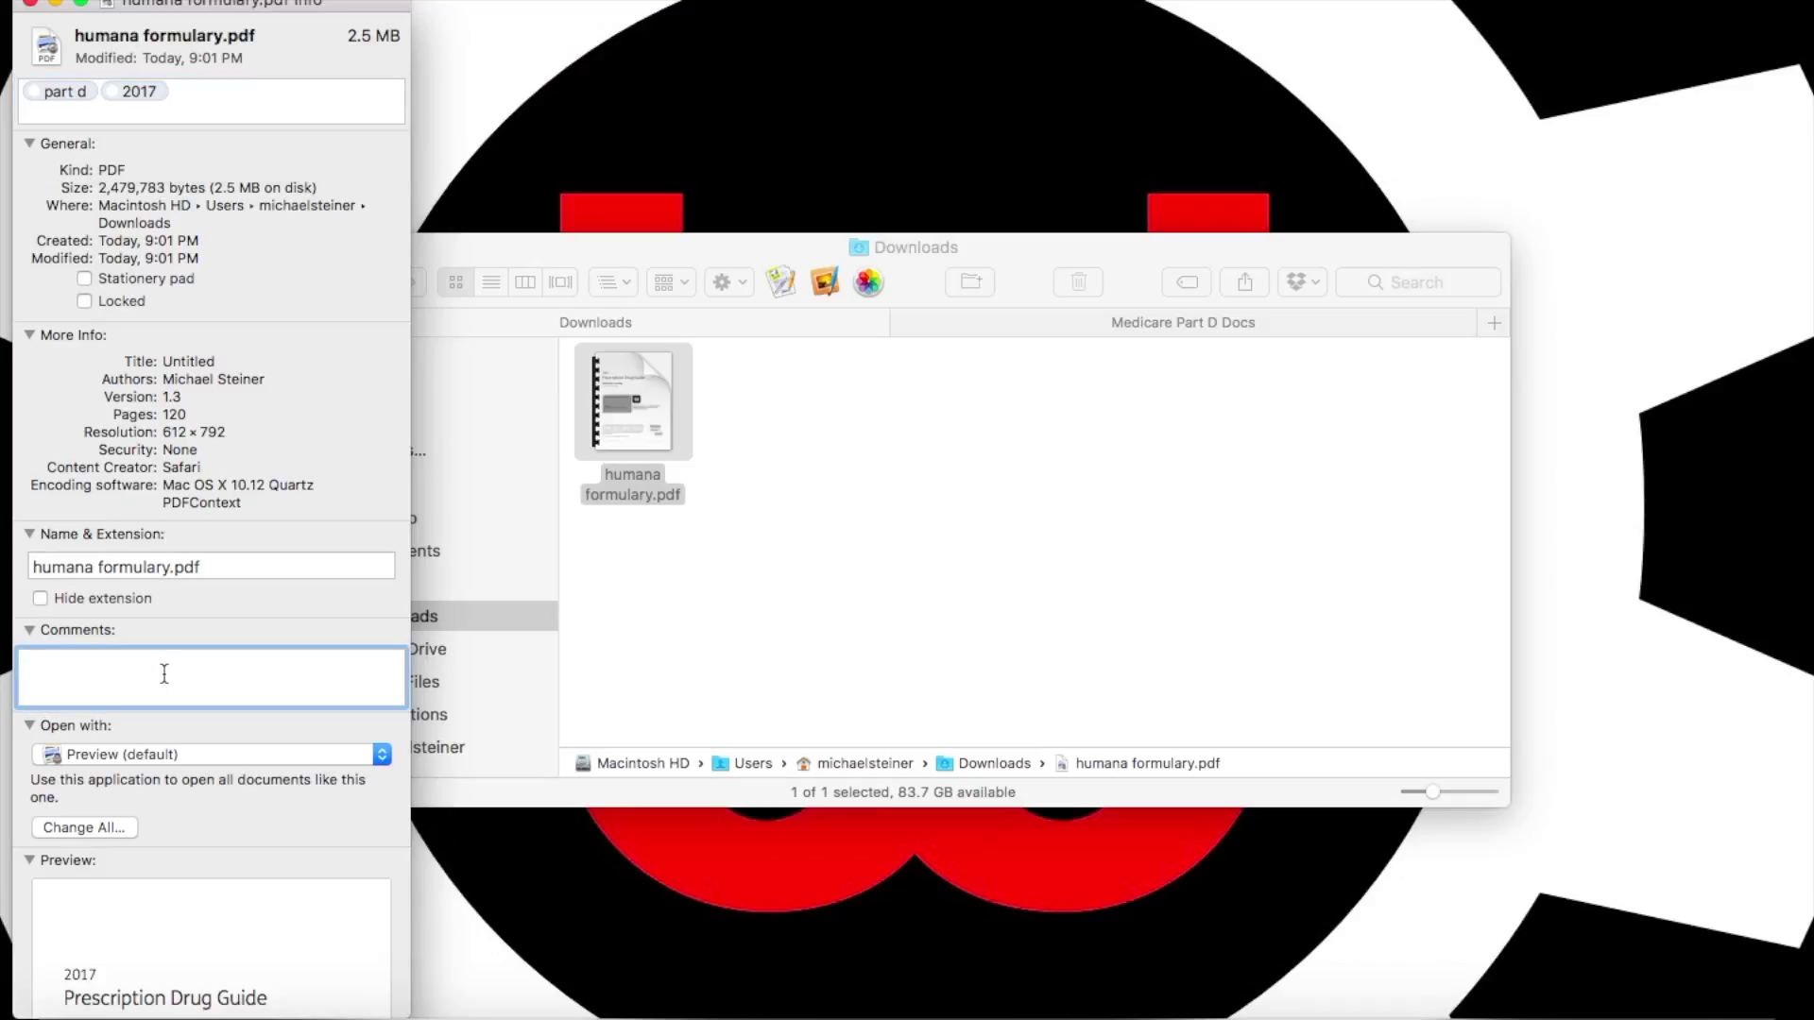
{"action": "type", "text": "humana"}
{"action": "left_click", "coordinate": [35, 6]}
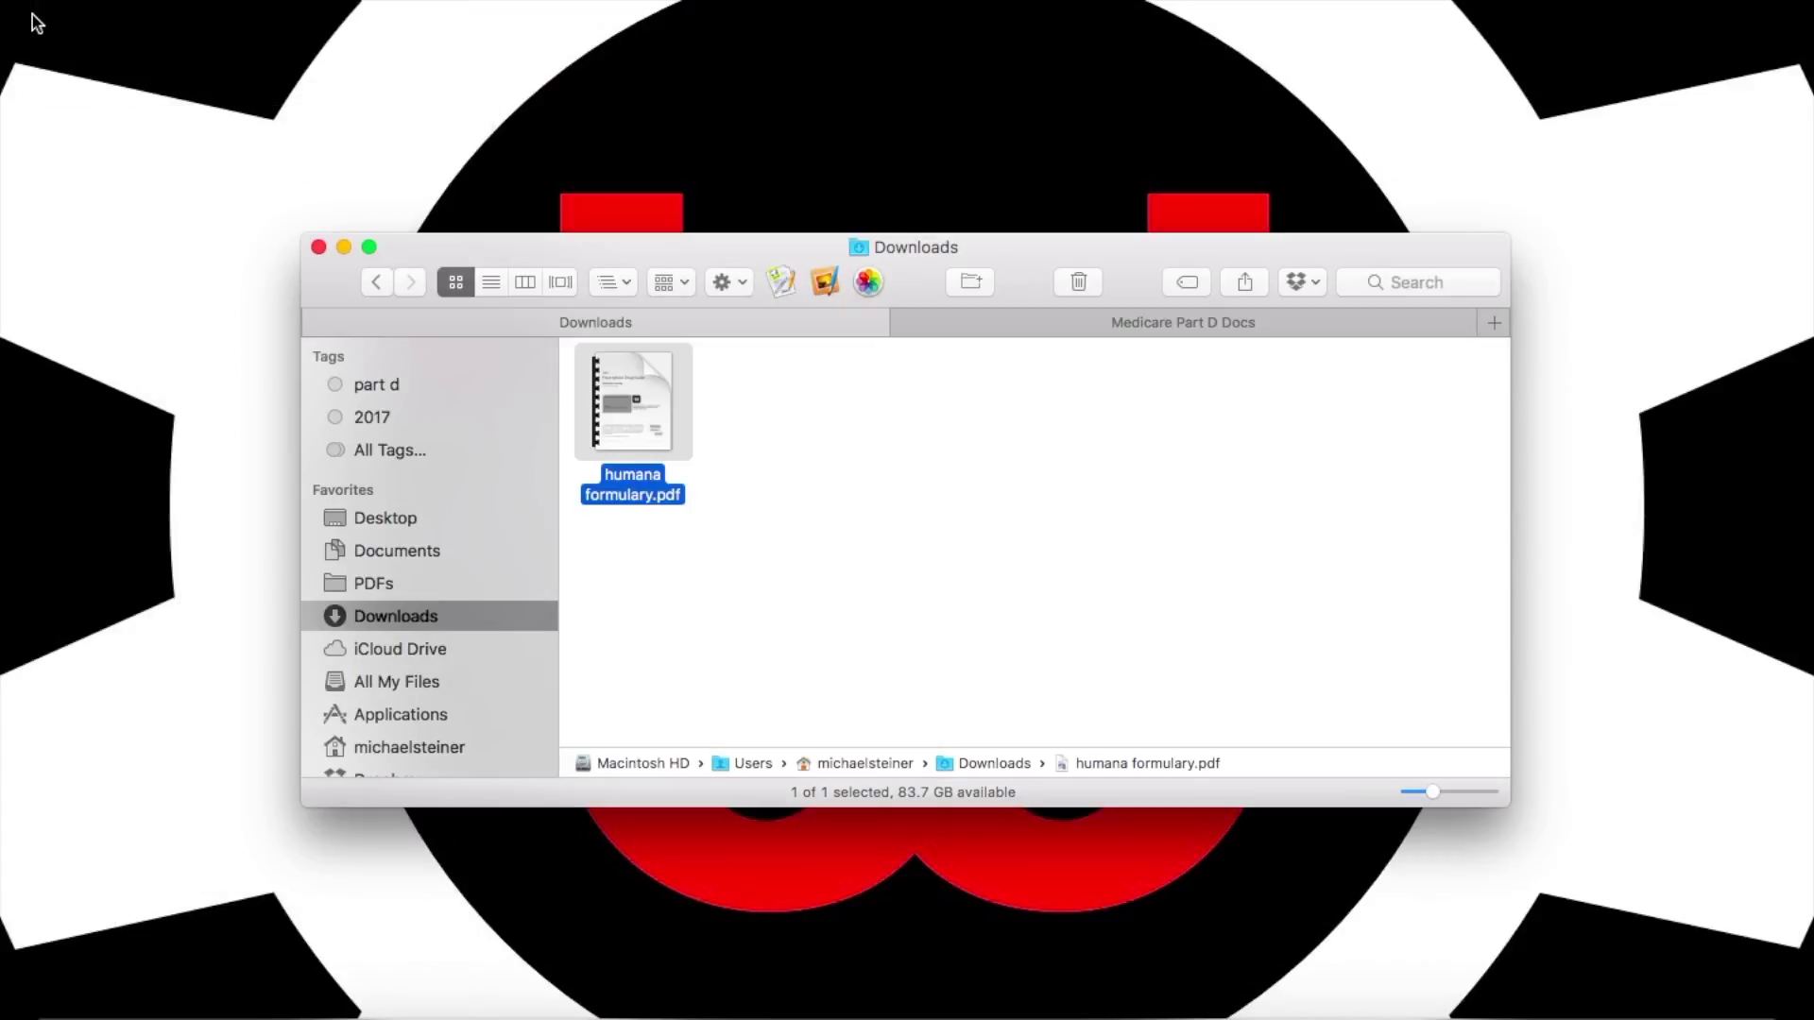
Step: Check the Medicare Part D Docs smart folder for humana formulary.pdf and hide Finder
{"action": "left_click", "coordinate": [1126, 327]}
{"action": "left_click", "coordinate": [615, 413]}
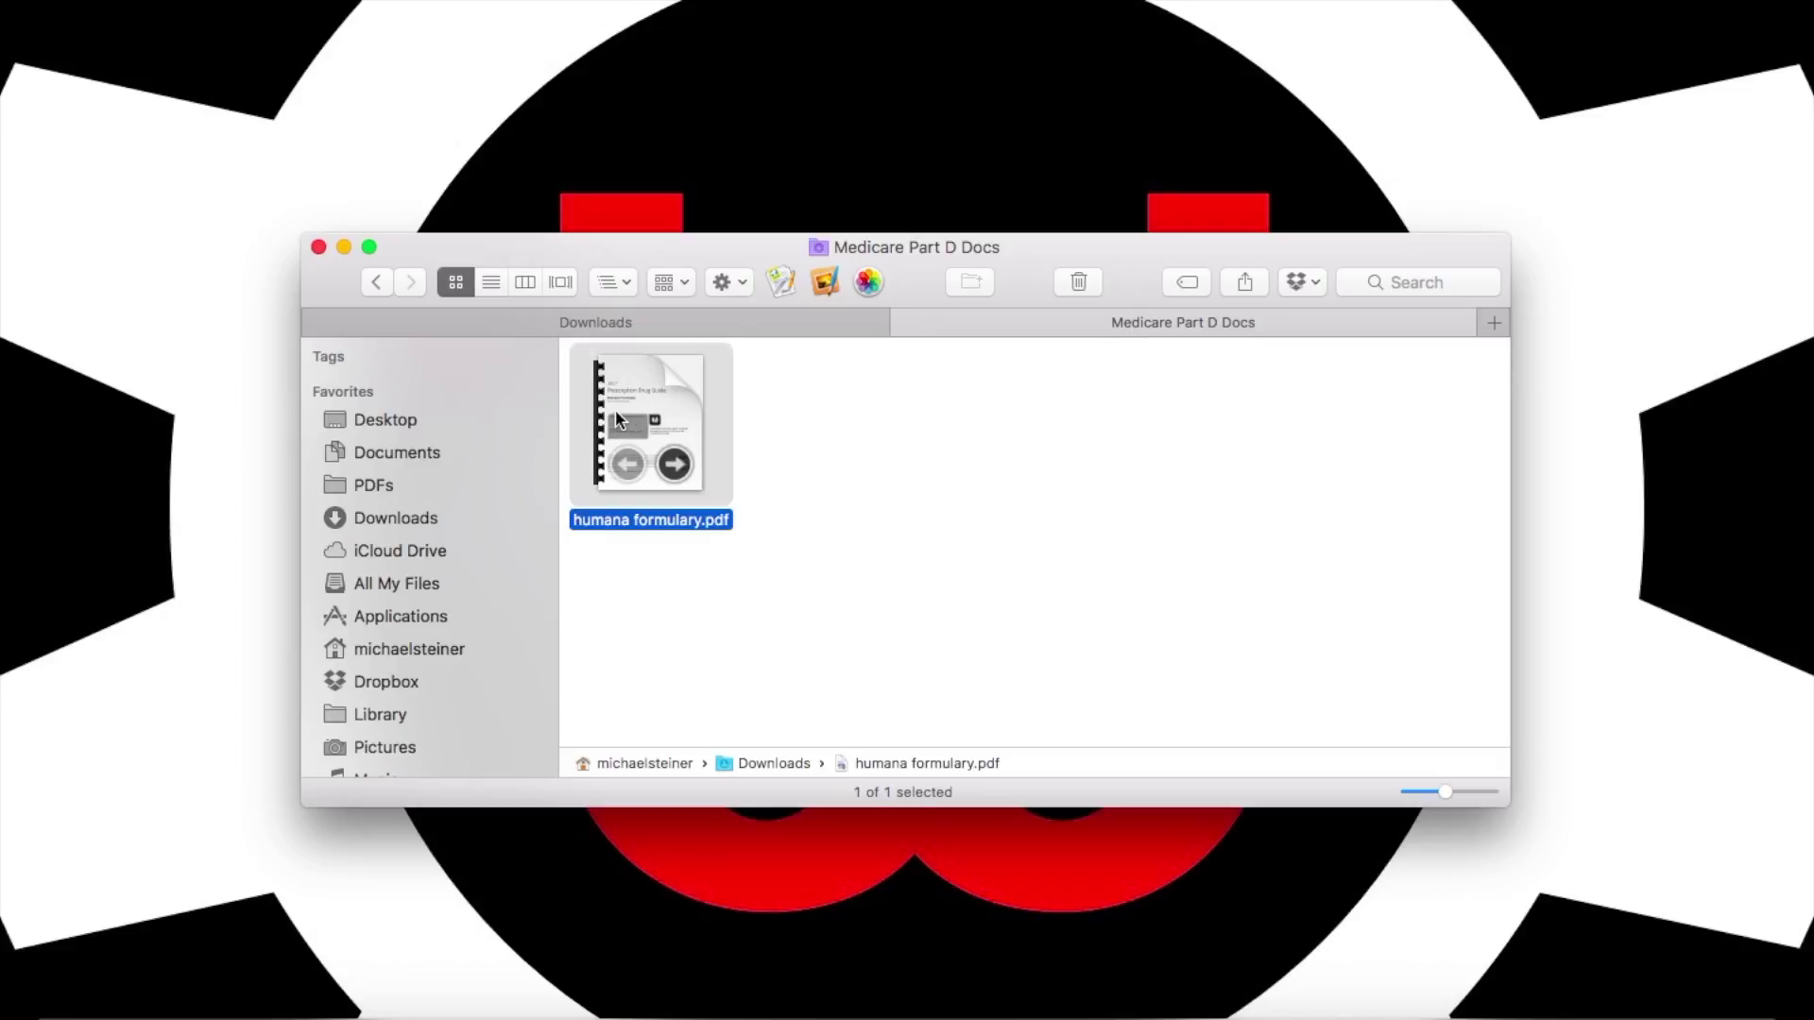
{"action": "key", "text": "super+h"}
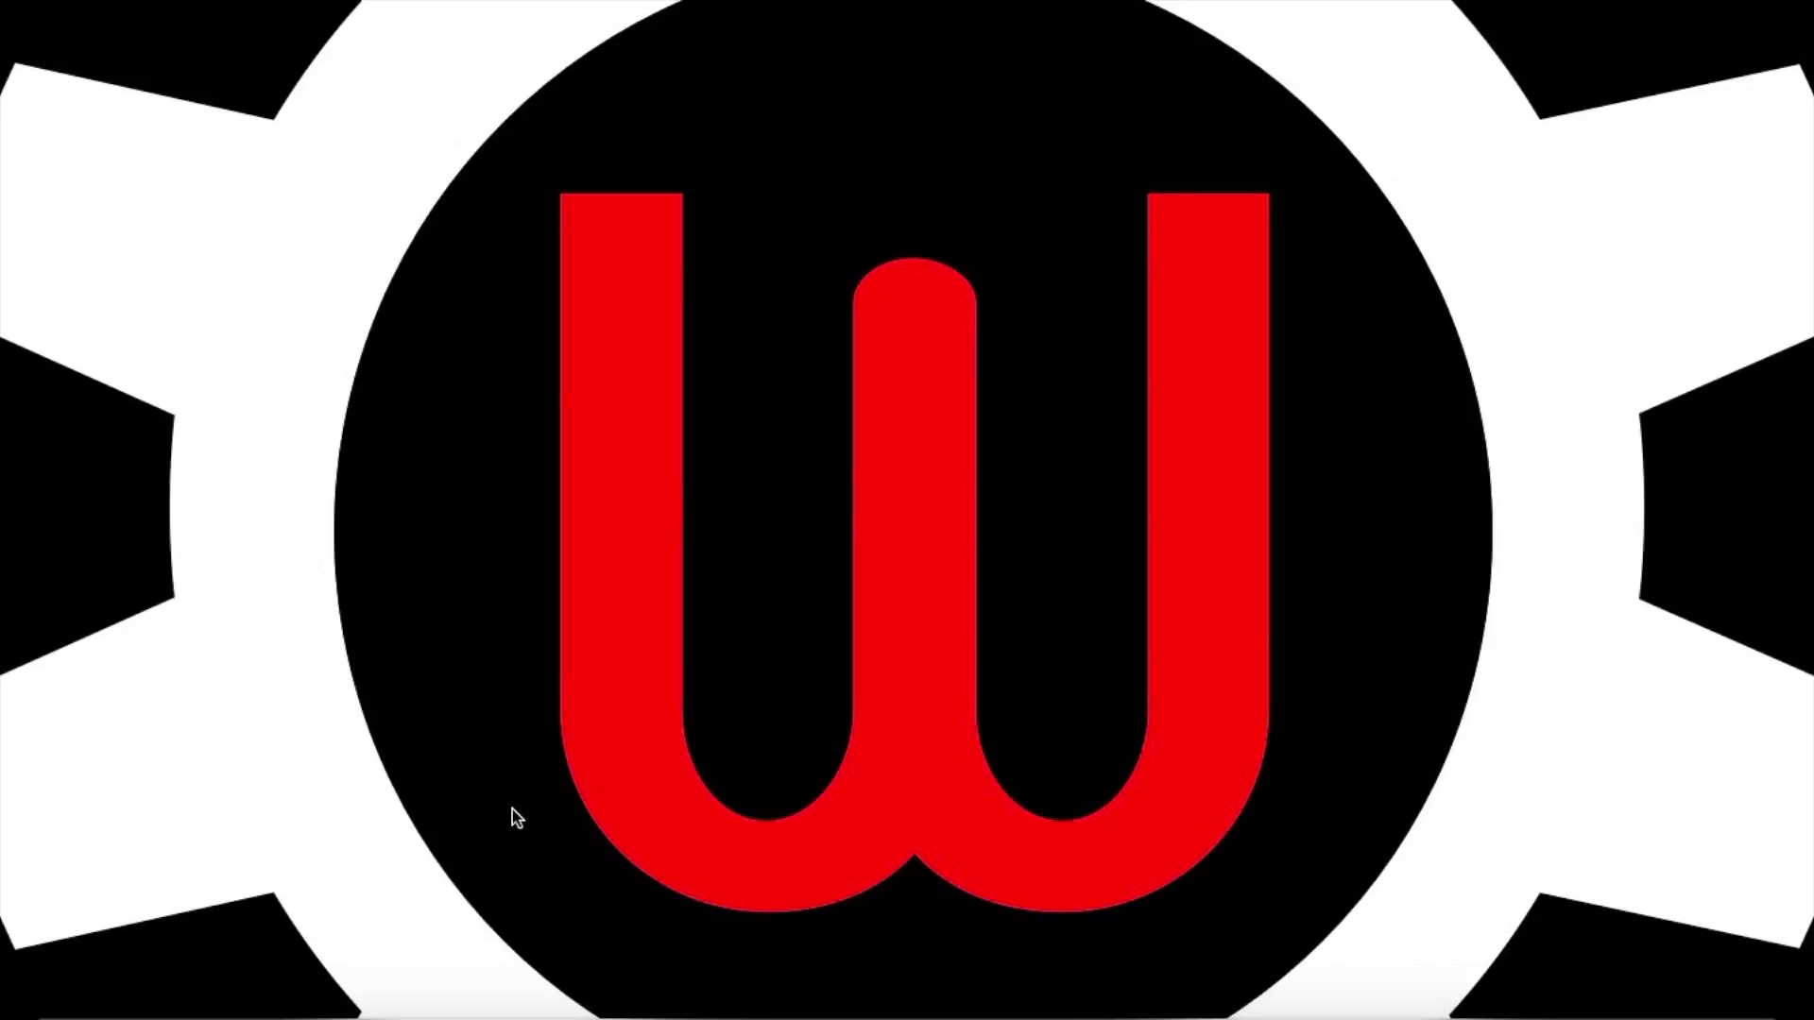
Step: Switch to Safari, open medicare.gov and go to Find health & drug plans under Drug Coverage (Part D)
{"action": "left_click", "coordinate": [431, 1013]}
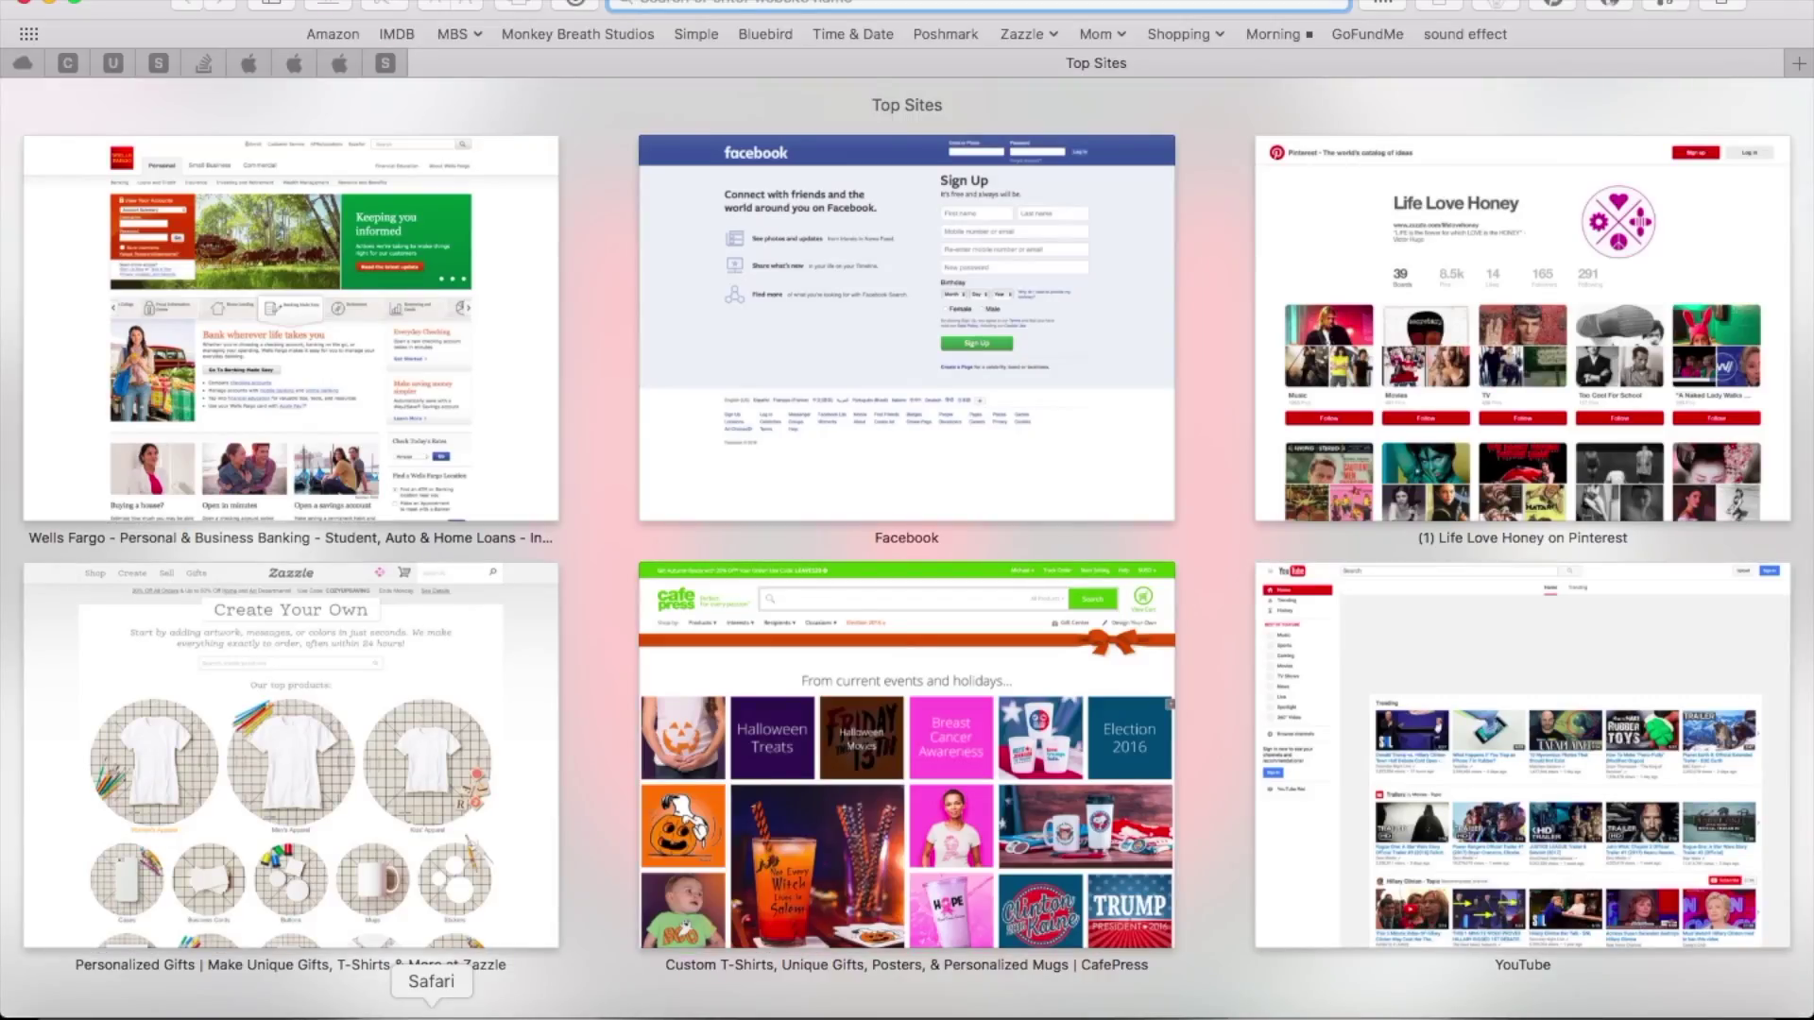
{"action": "type", "text": "medic"}
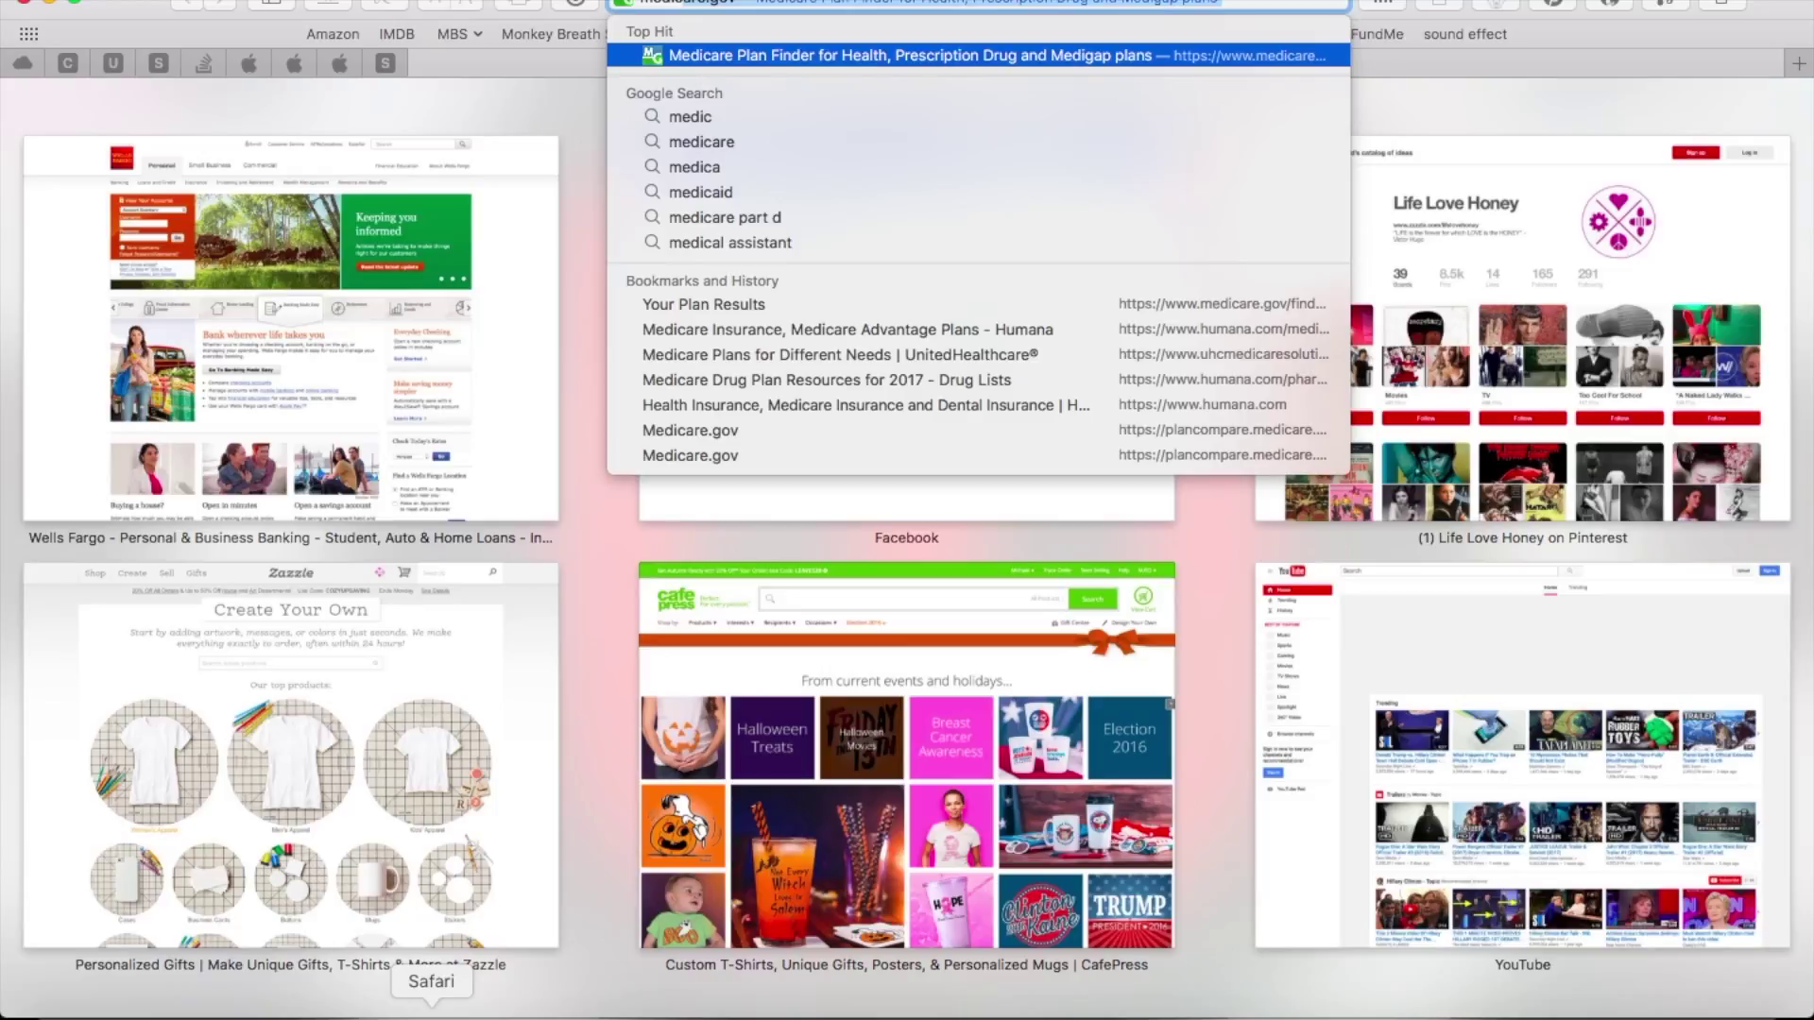
{"action": "key", "text": "Return"}
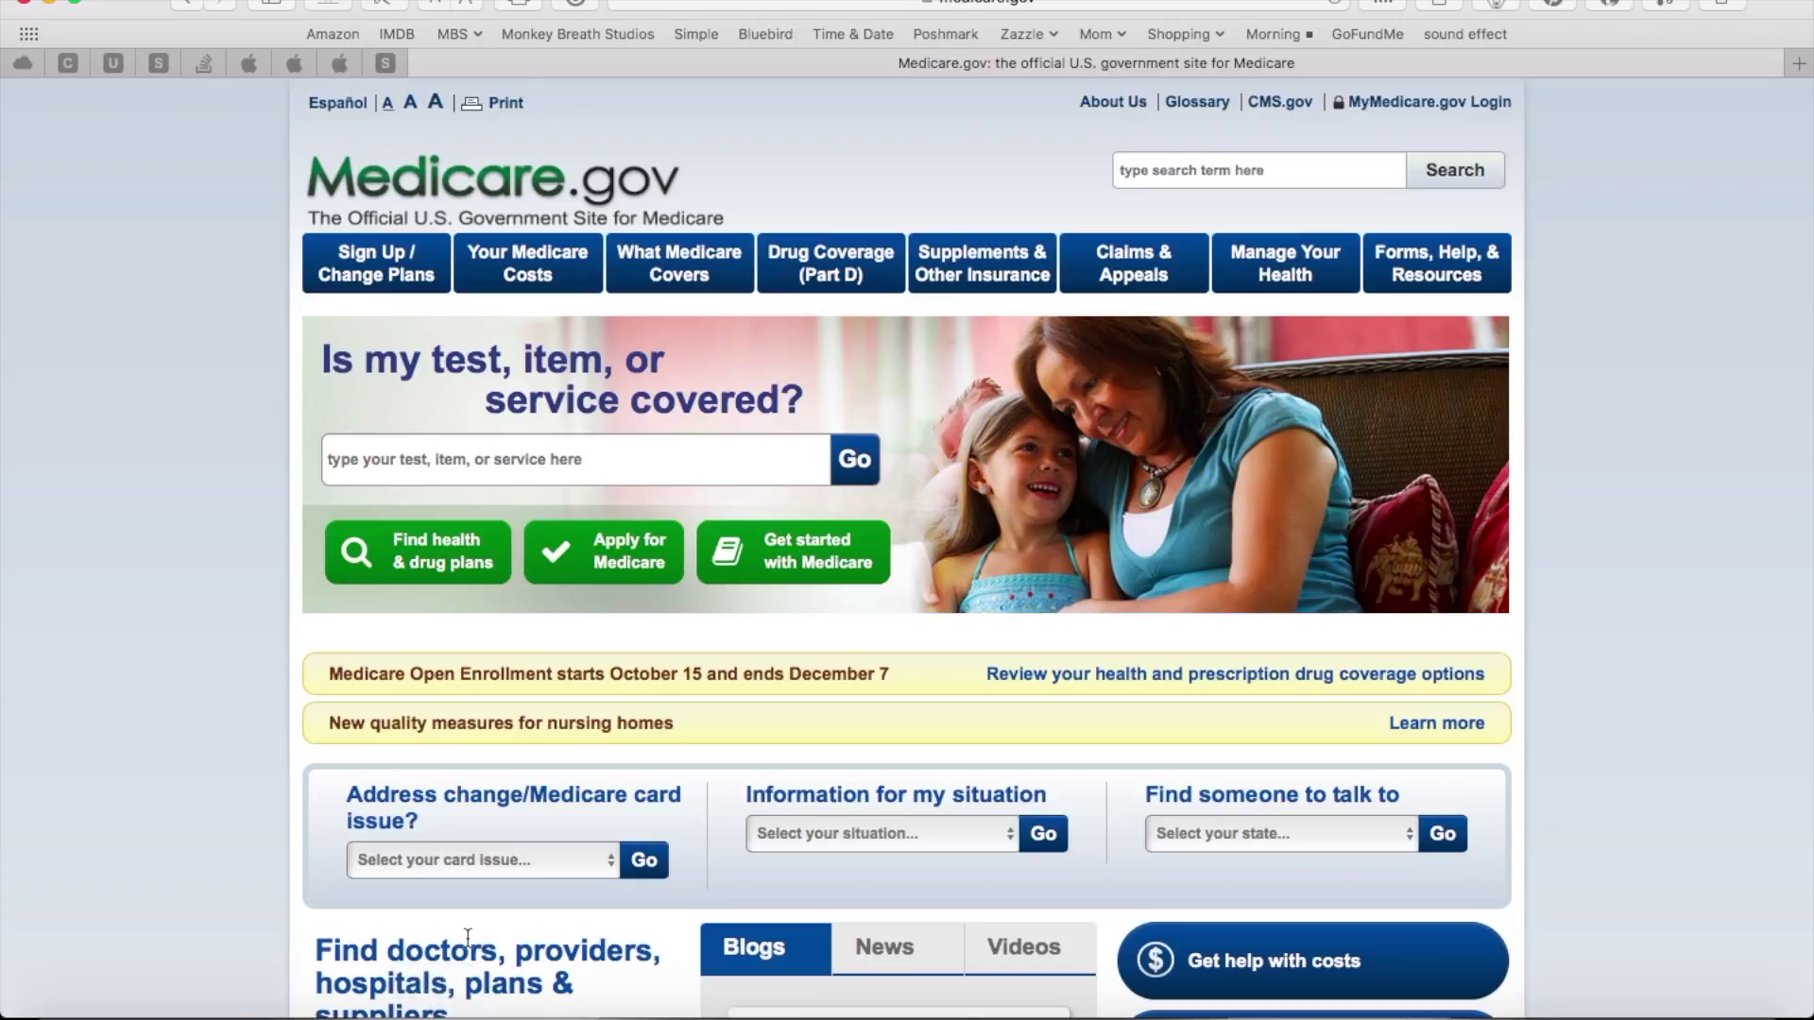
{"action": "mouse_move", "coordinate": [808, 275]}
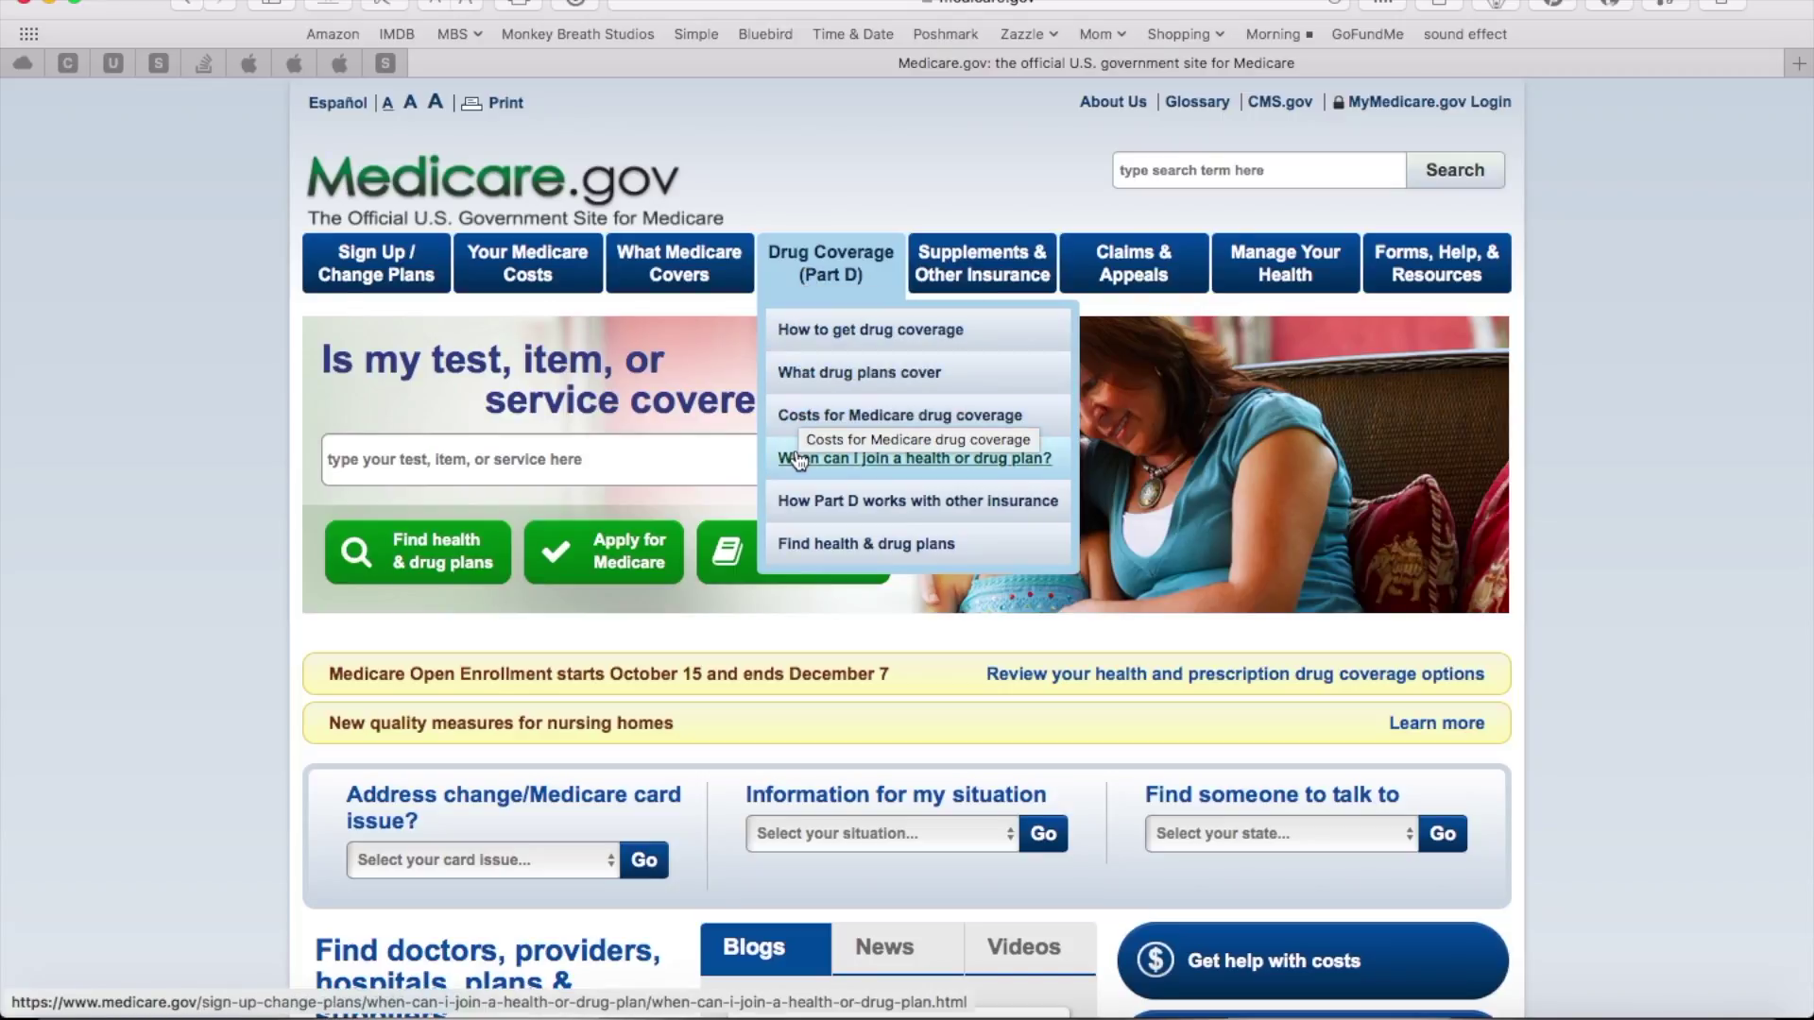
{"action": "left_click", "coordinate": [798, 547]}
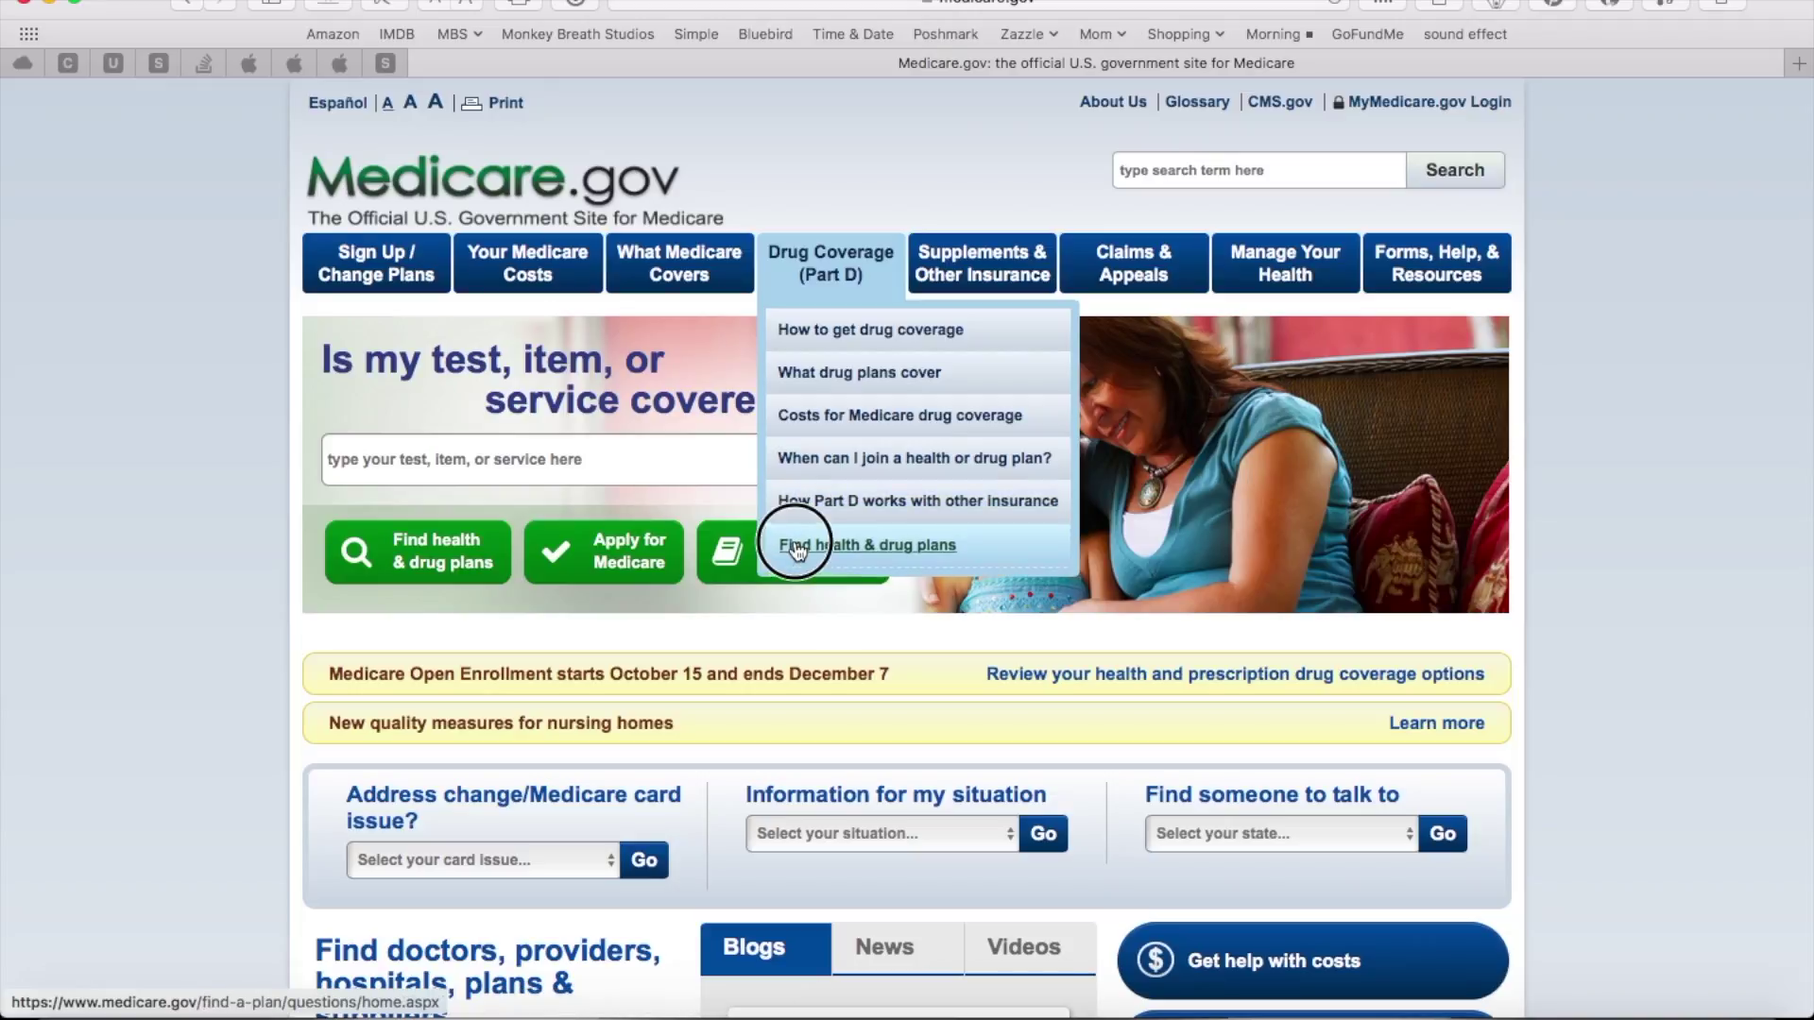
Step: Open the Medicare Plan Finder and run a general plan search with the home ZIP code
{"action": "left_click", "coordinate": [795, 545]}
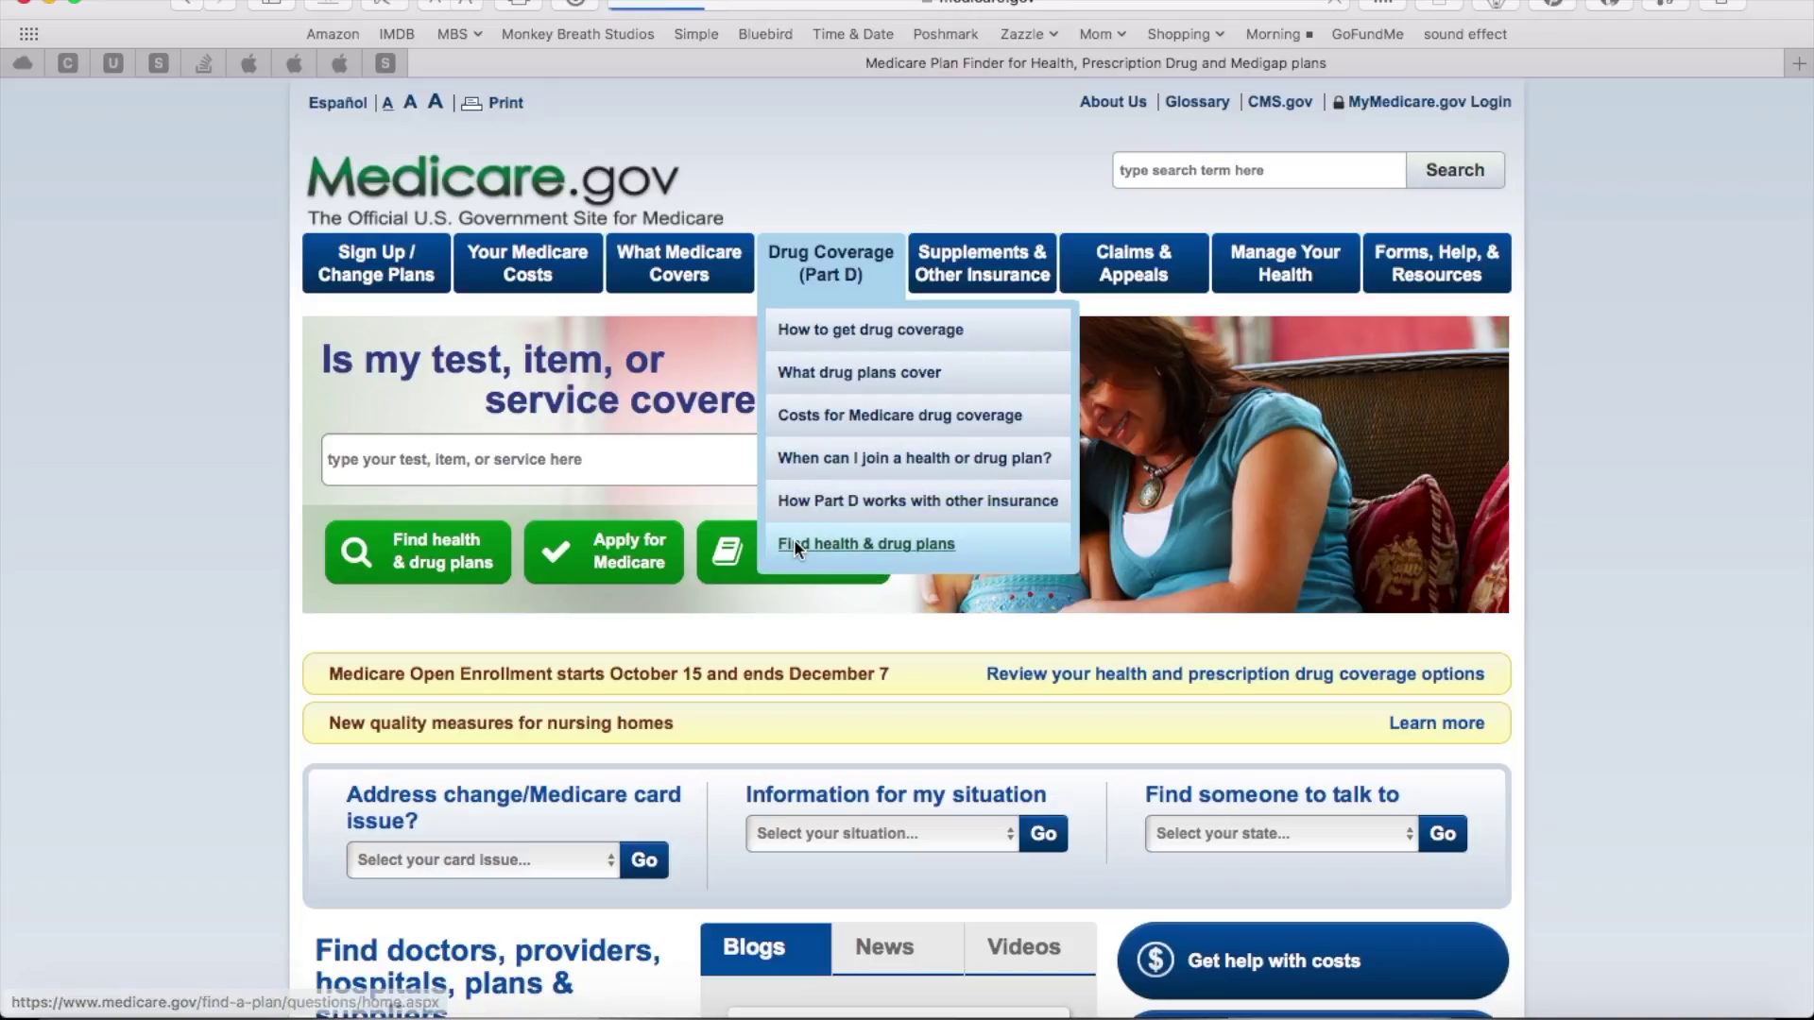
{"action": "scroll", "coordinate": [795, 549], "scroll_direction": "down", "scroll_amount": 3}
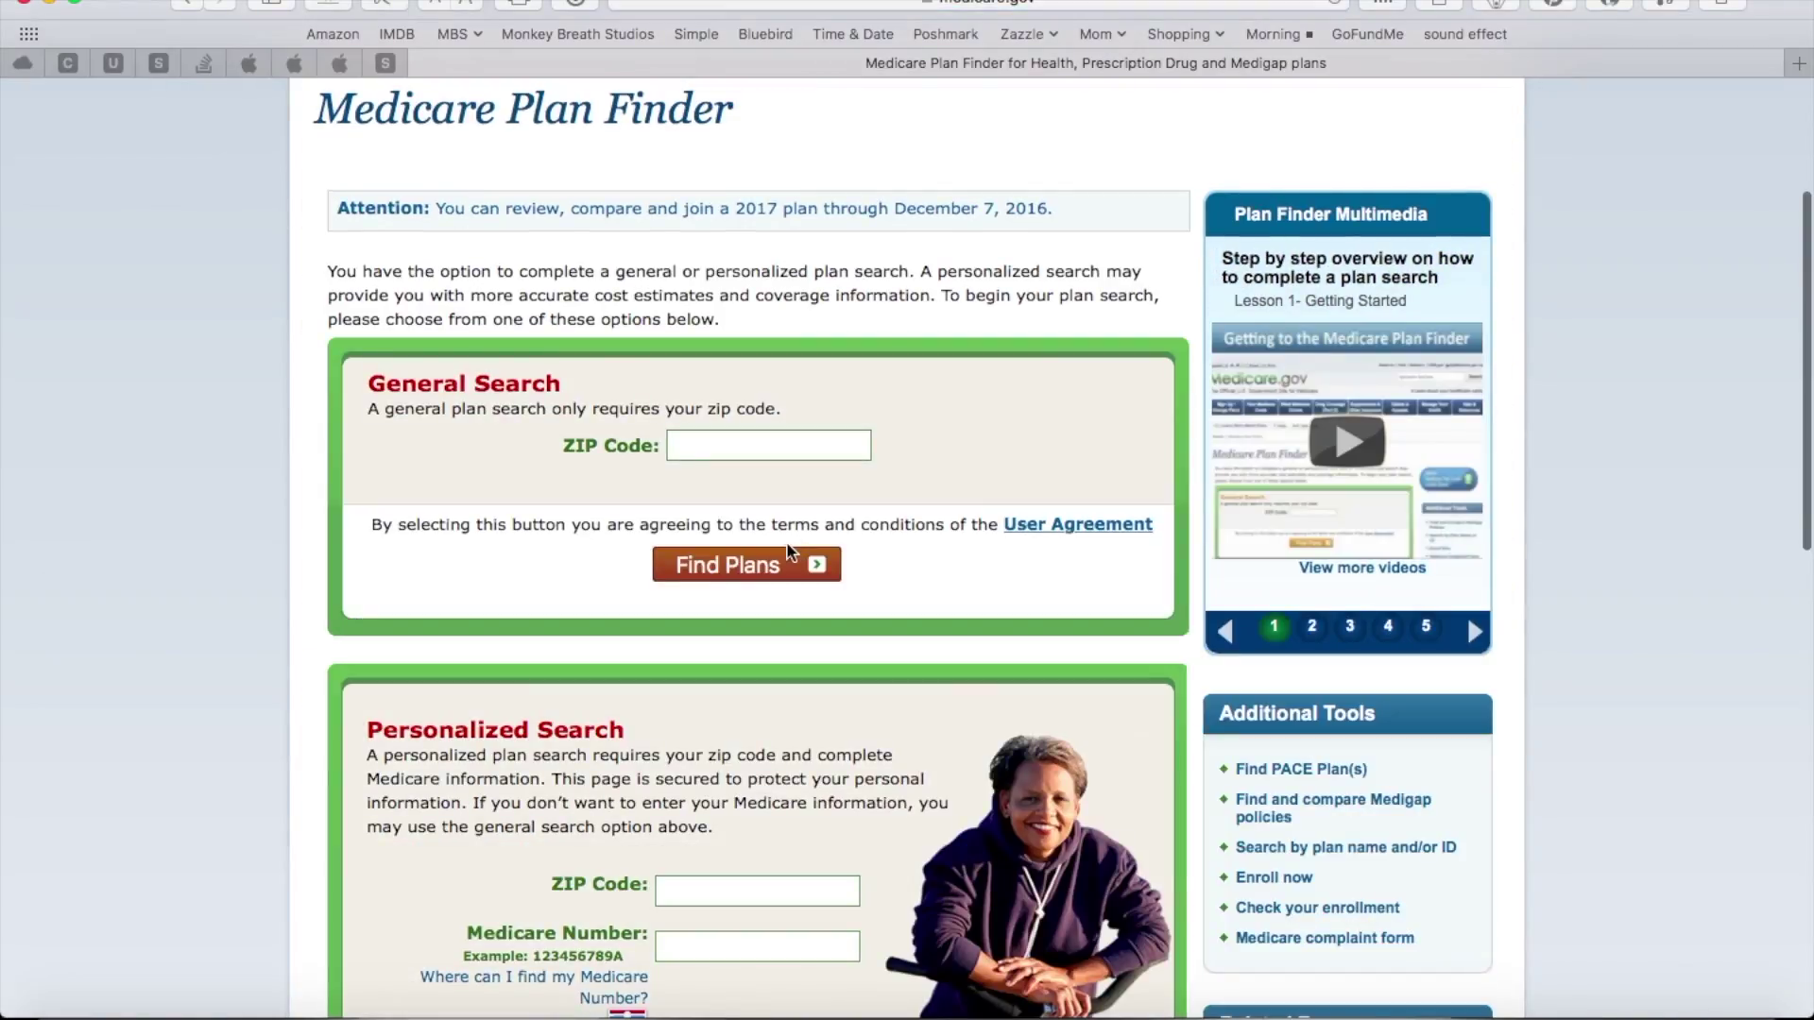
{"action": "scroll", "coordinate": [783, 541], "scroll_direction": "down", "scroll_amount": 5}
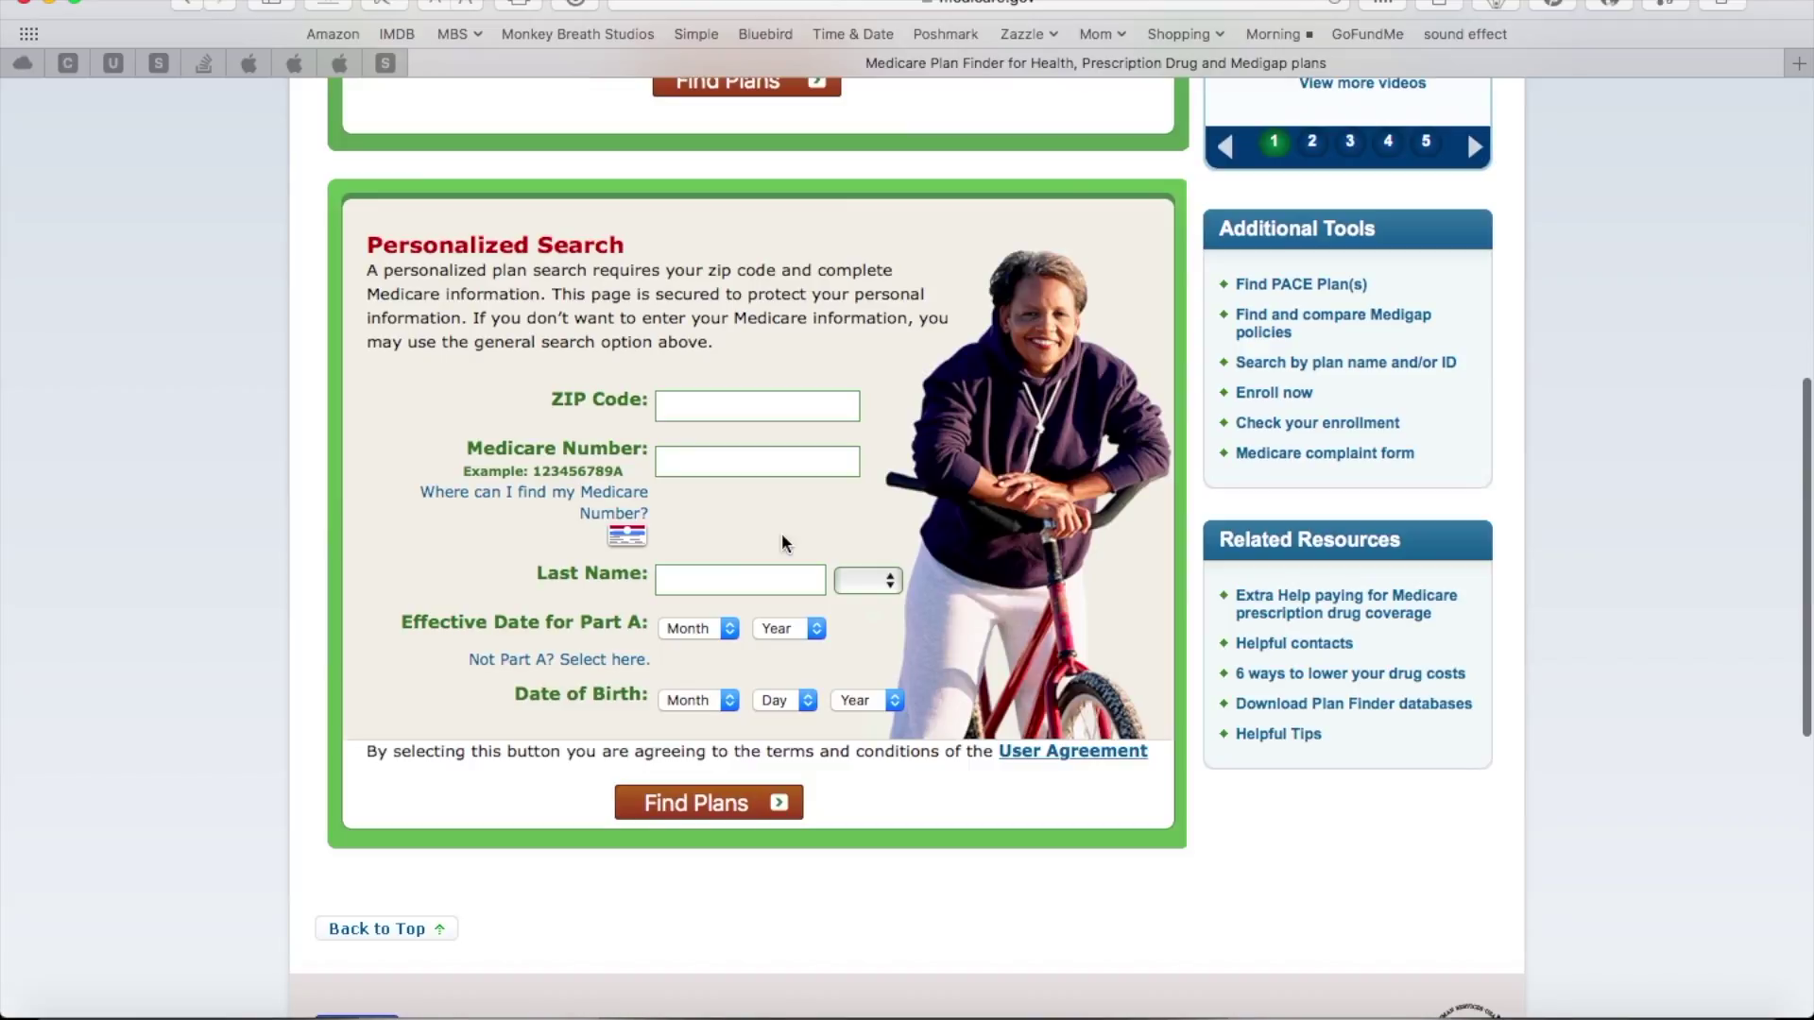
{"action": "scroll", "coordinate": [780, 533], "scroll_direction": "up", "scroll_amount": 5}
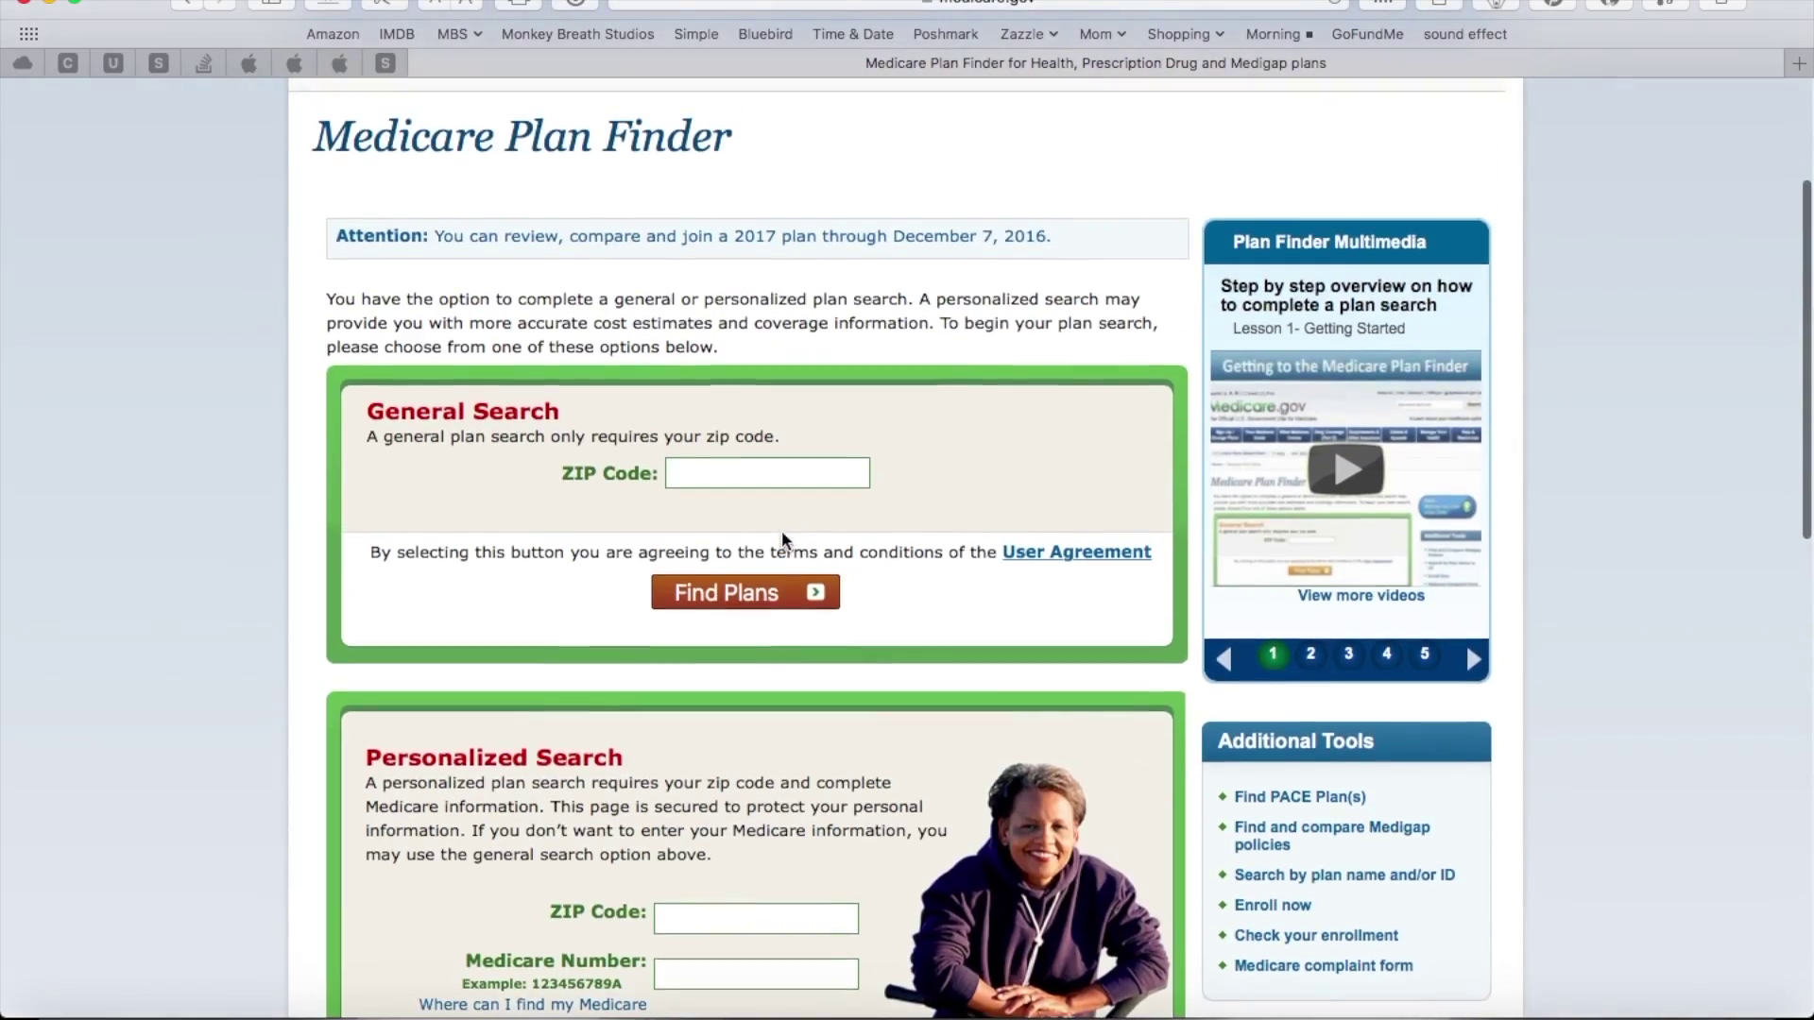
{"action": "left_click", "coordinate": [730, 491]}
{"action": "type", "text": "68516"}
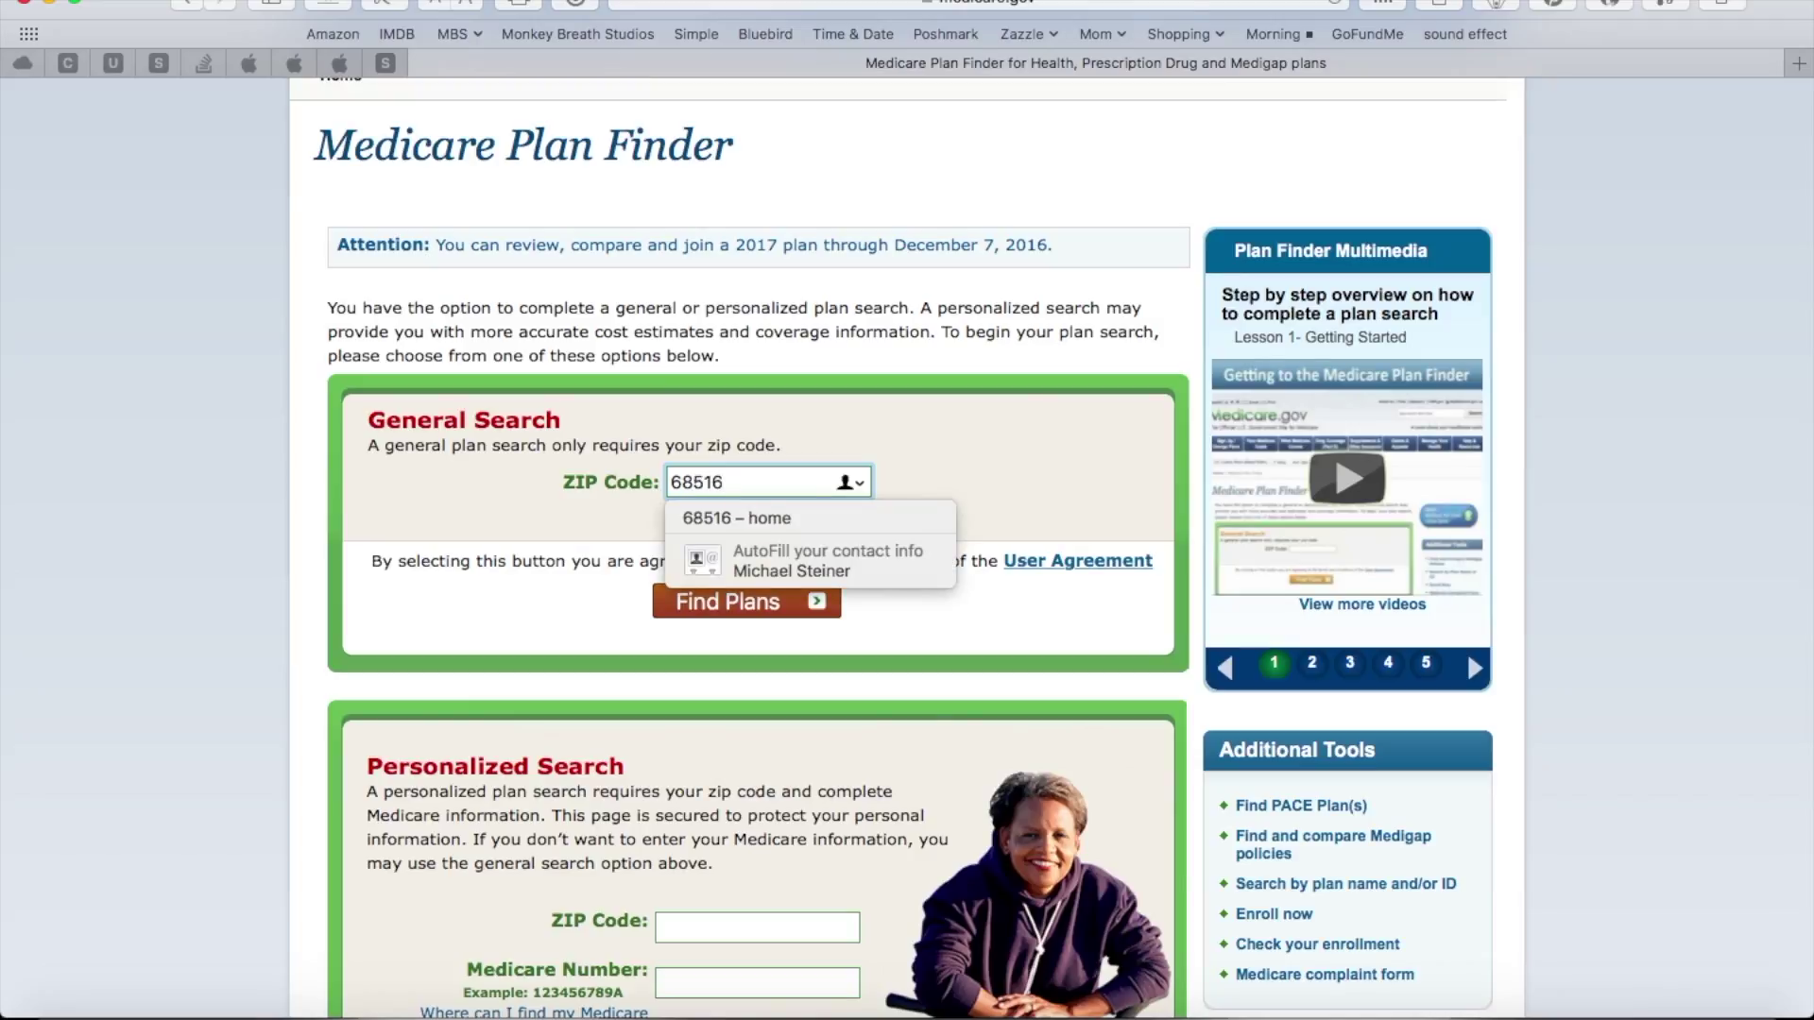
{"action": "left_click", "coordinate": [737, 603]}
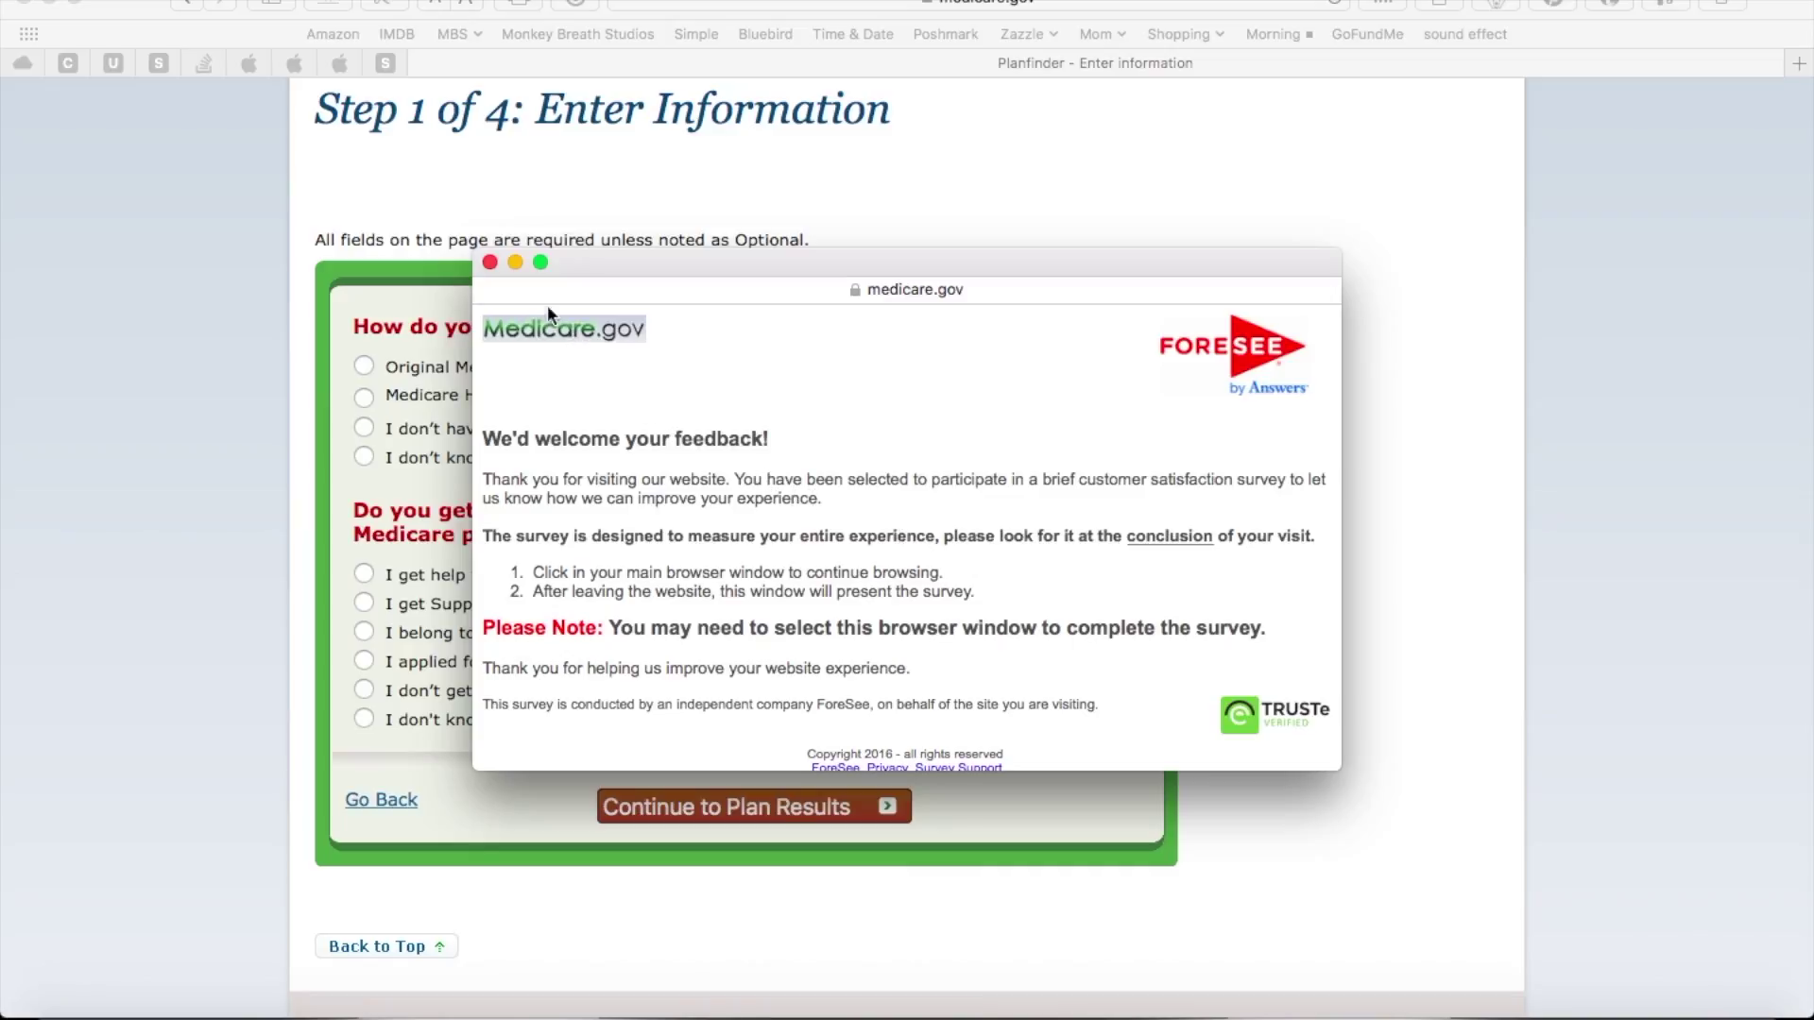
Step: Dismiss the survey window and submit the coverage details: Original Medicare with a separate Medicare drug plan, and no Extra Help
{"action": "left_click", "coordinate": [490, 263]}
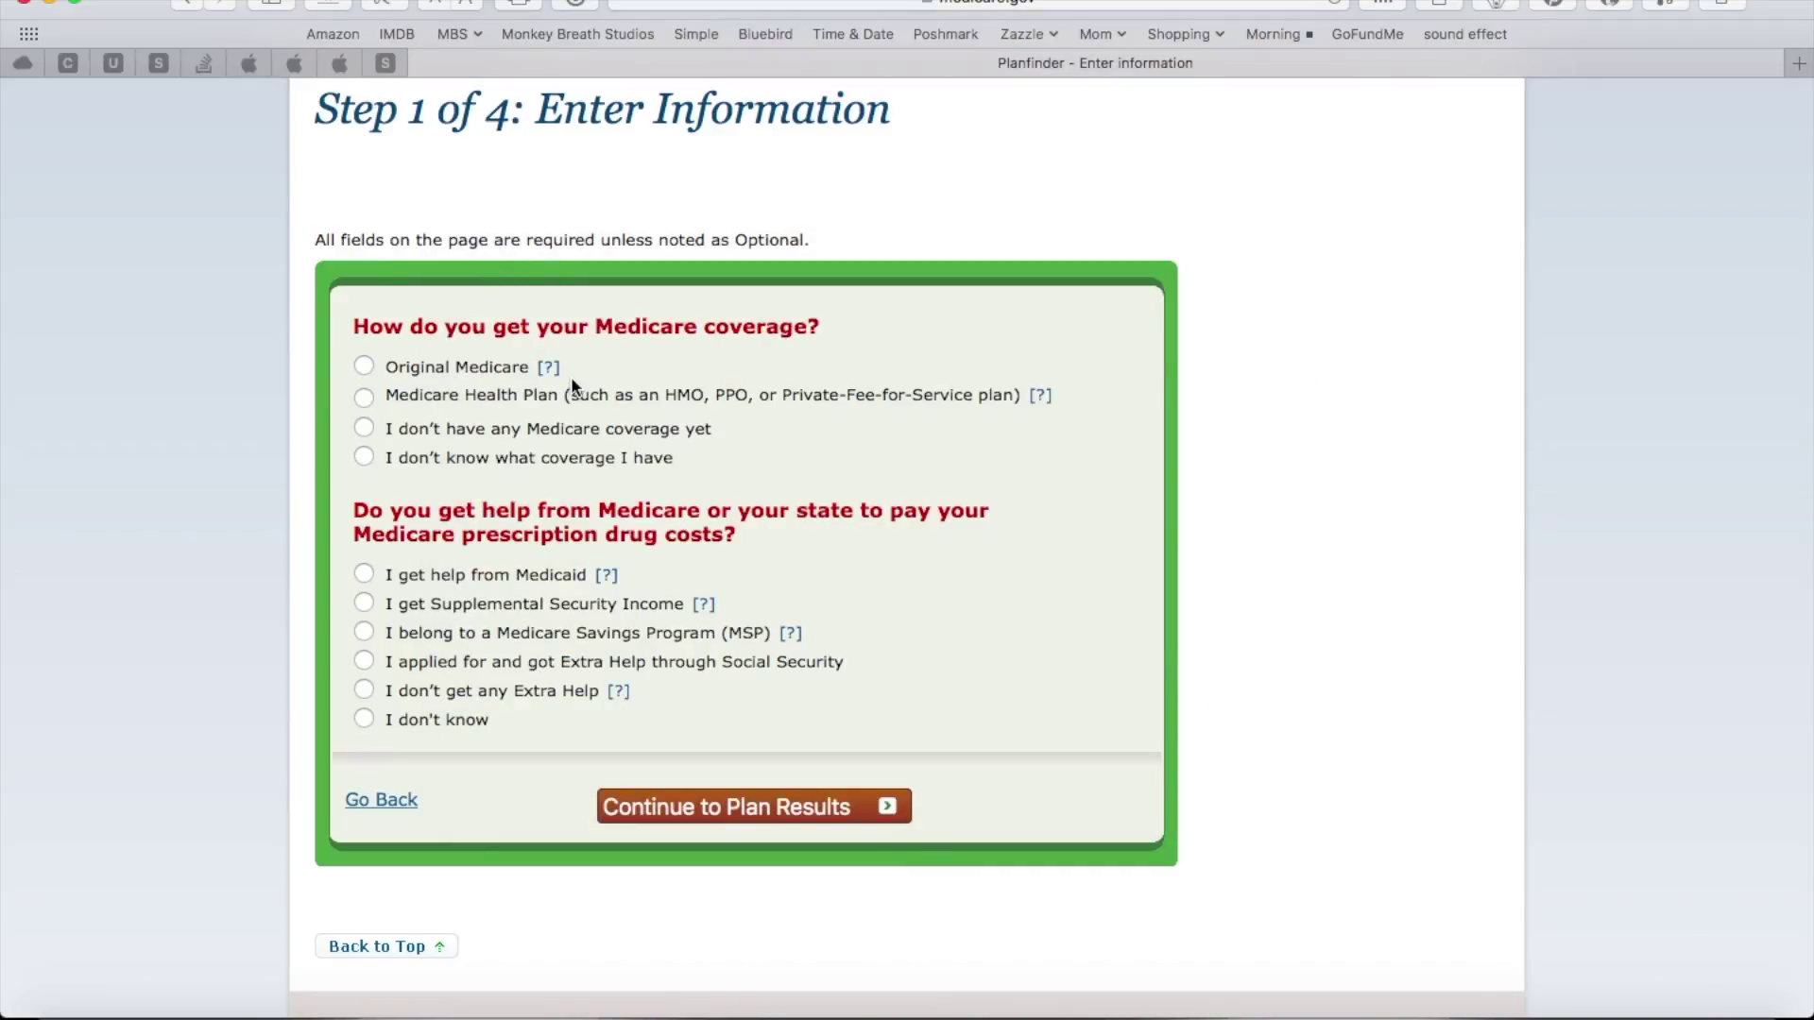
{"action": "left_click", "coordinate": [366, 372]}
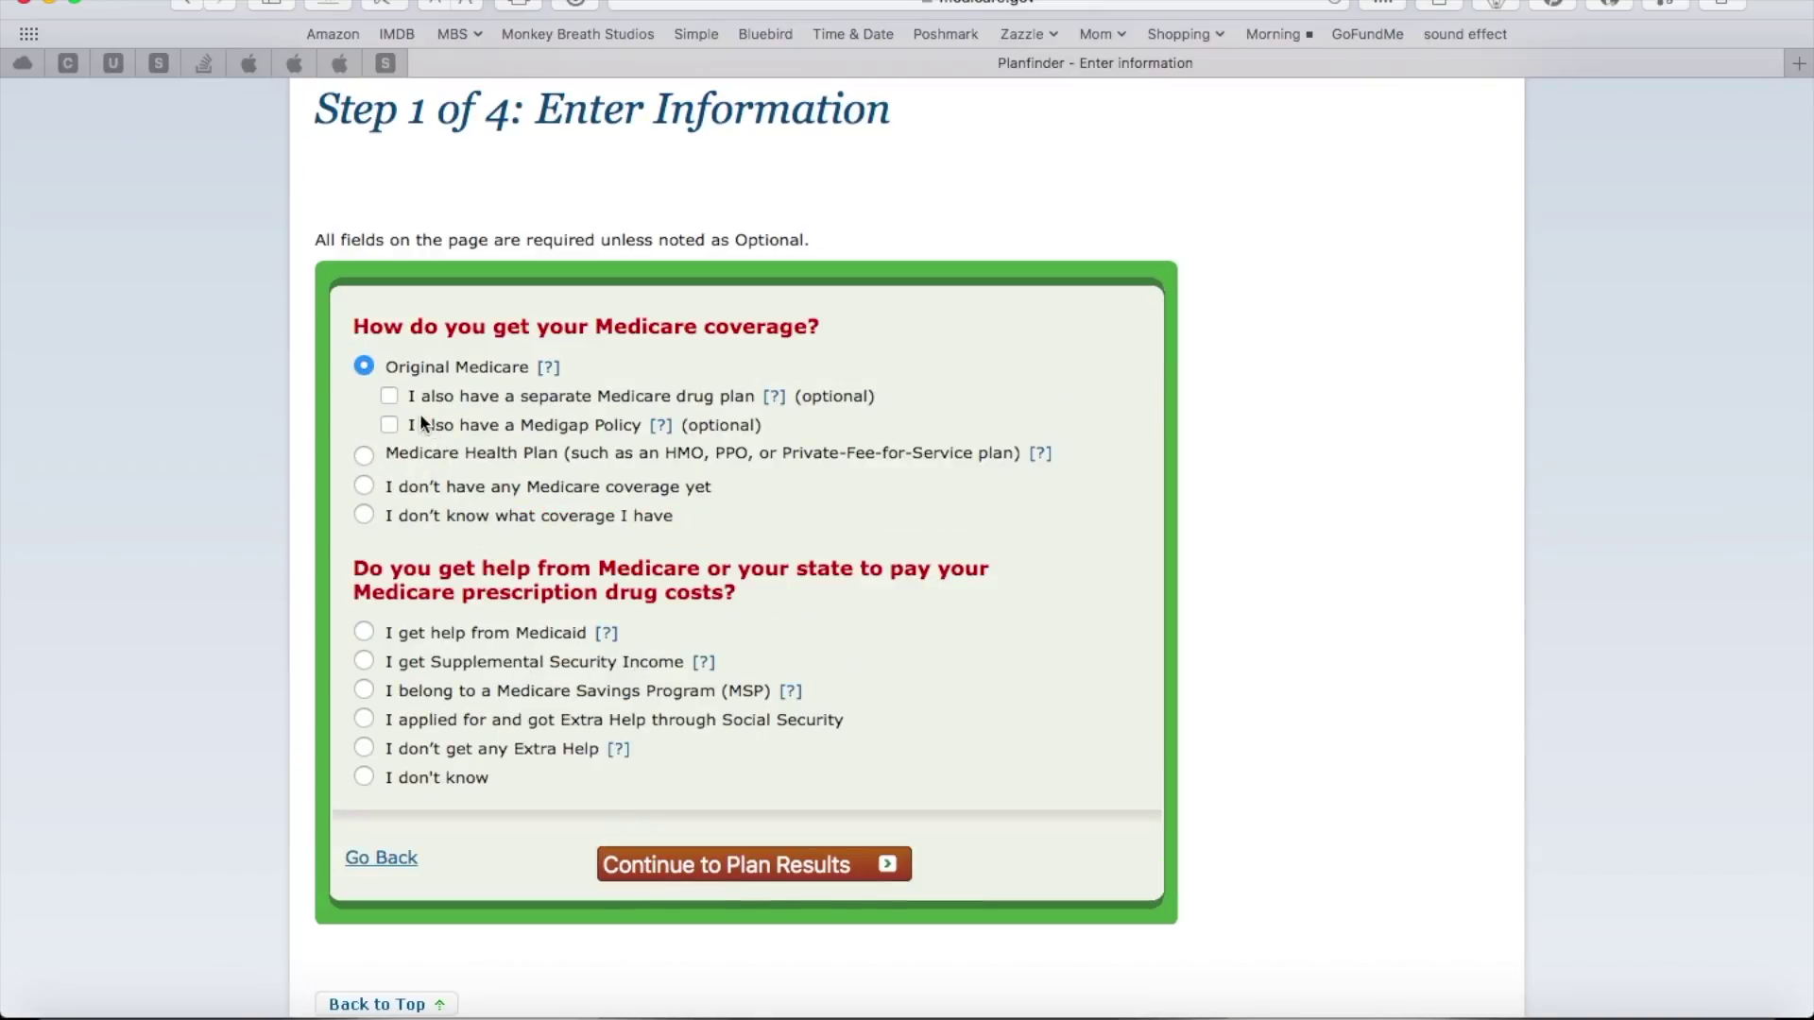
{"action": "left_click", "coordinate": [389, 396]}
{"action": "scroll", "coordinate": [461, 550], "scroll_direction": "down", "scroll_amount": 3}
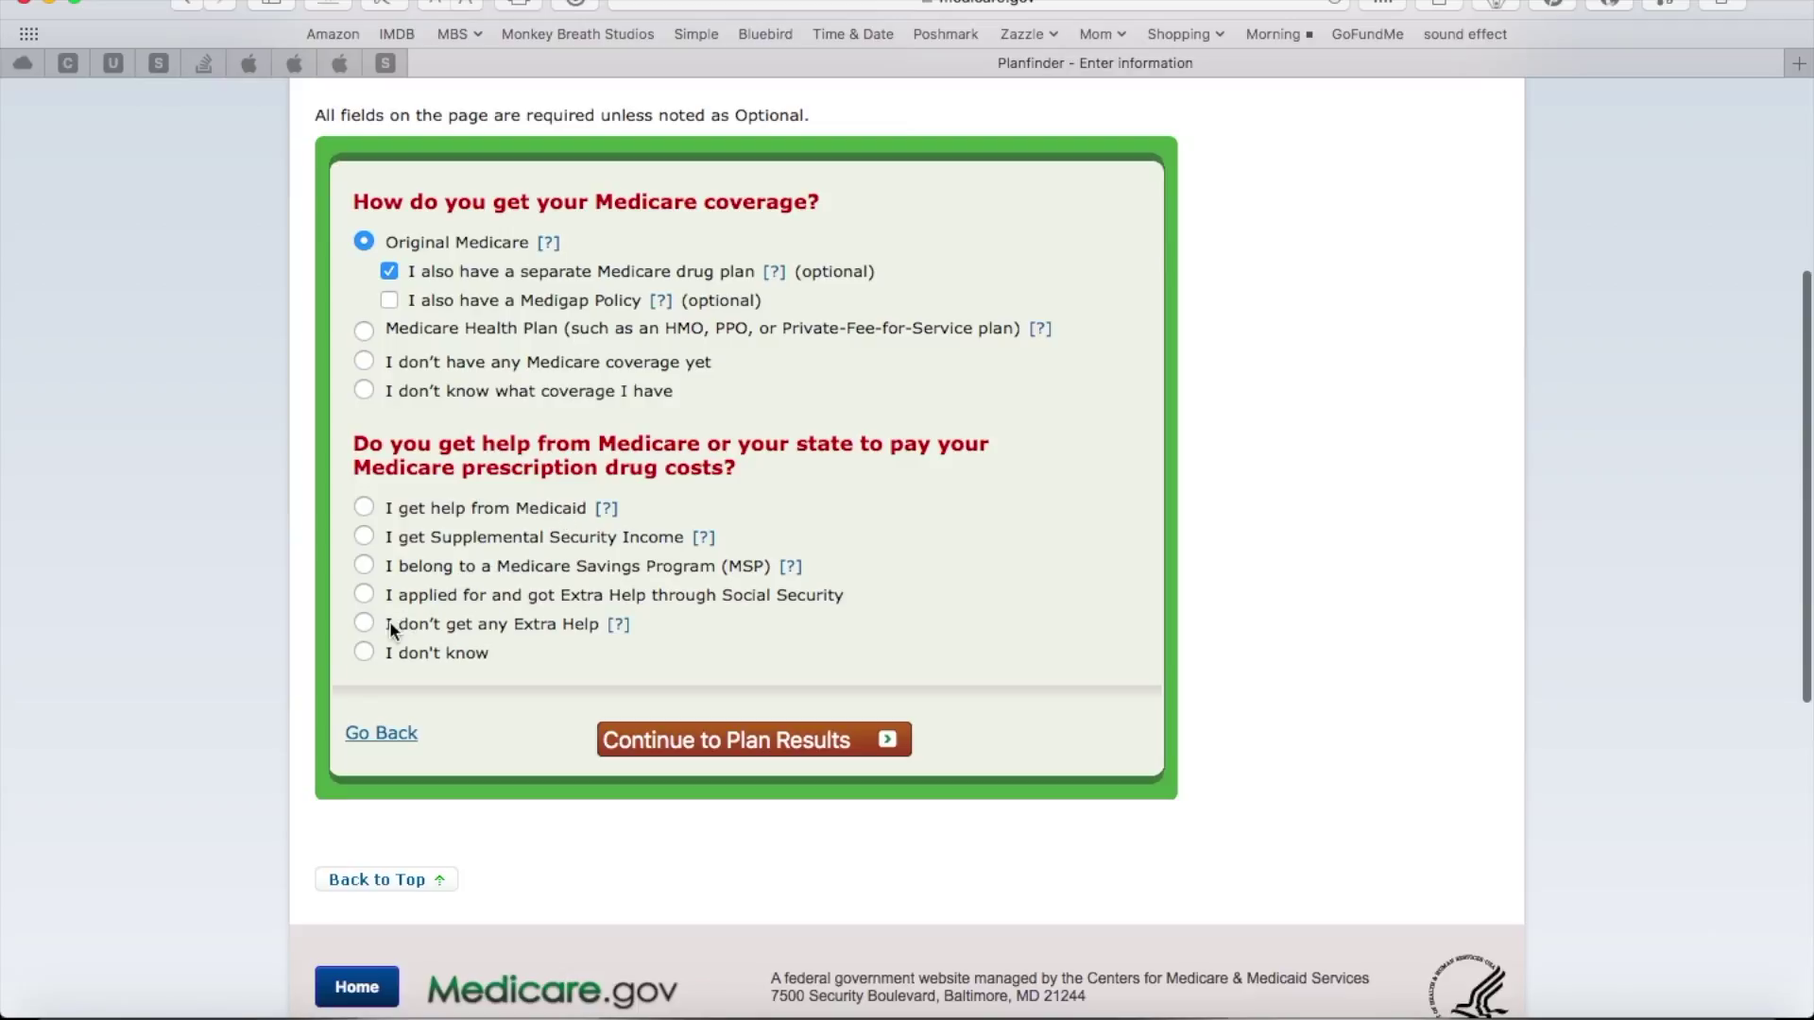
{"action": "left_click", "coordinate": [364, 624]}
{"action": "left_click", "coordinate": [667, 747]}
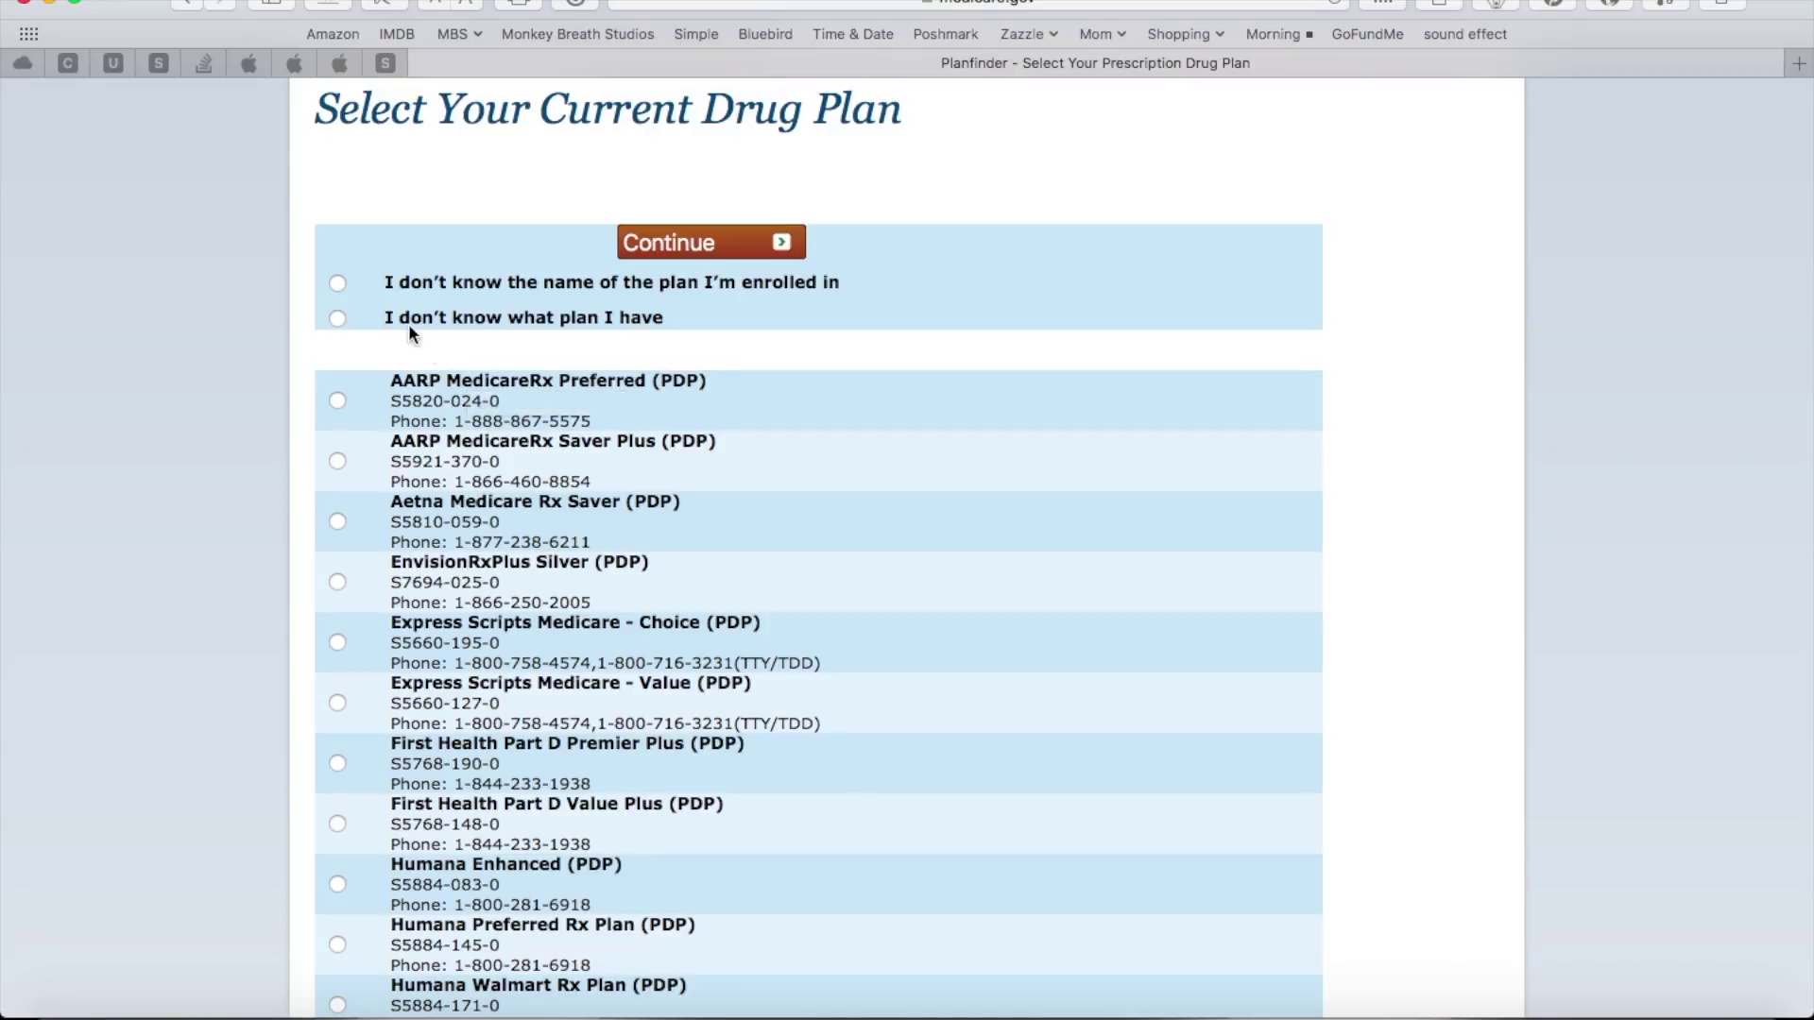
Step: Answer that the name of the enrolled plan is unknown, and skip drug entry by choosing not to add drugs now
{"action": "left_click", "coordinate": [335, 287]}
{"action": "left_click", "coordinate": [673, 243]}
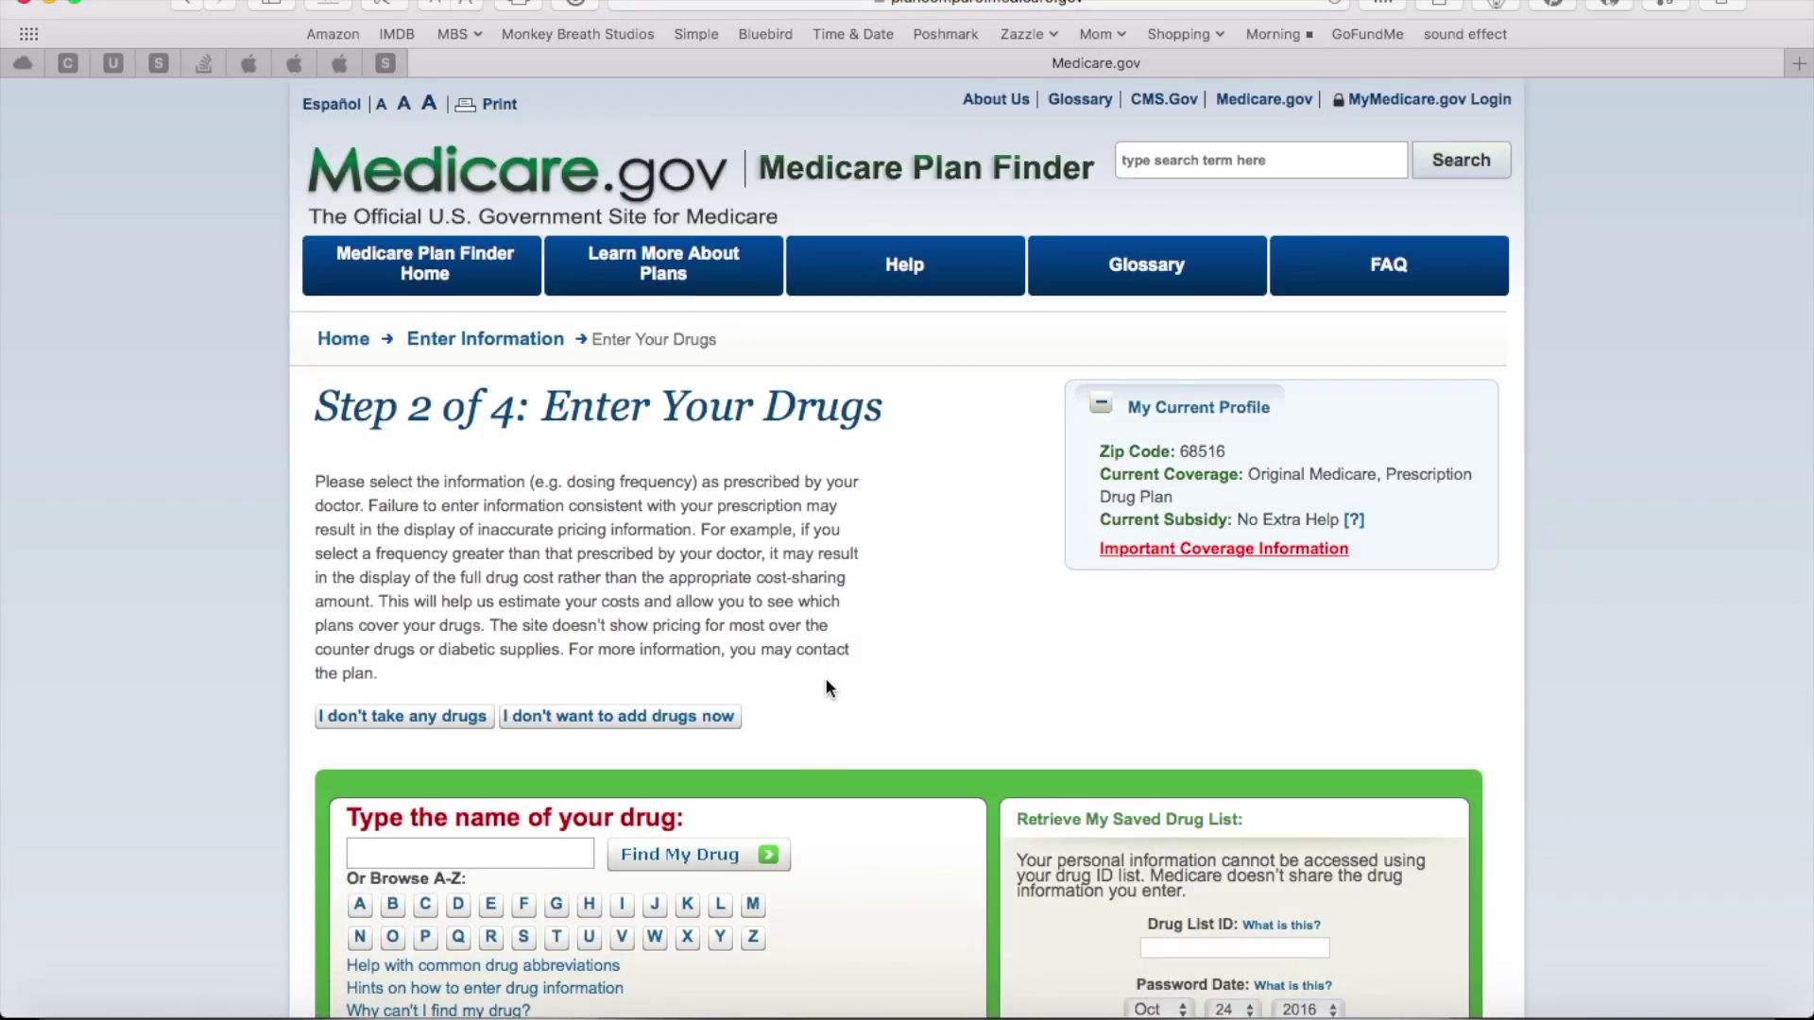
{"action": "scroll", "coordinate": [825, 677], "scroll_direction": "down", "scroll_amount": 1}
{"action": "left_click", "coordinate": [654, 678]}
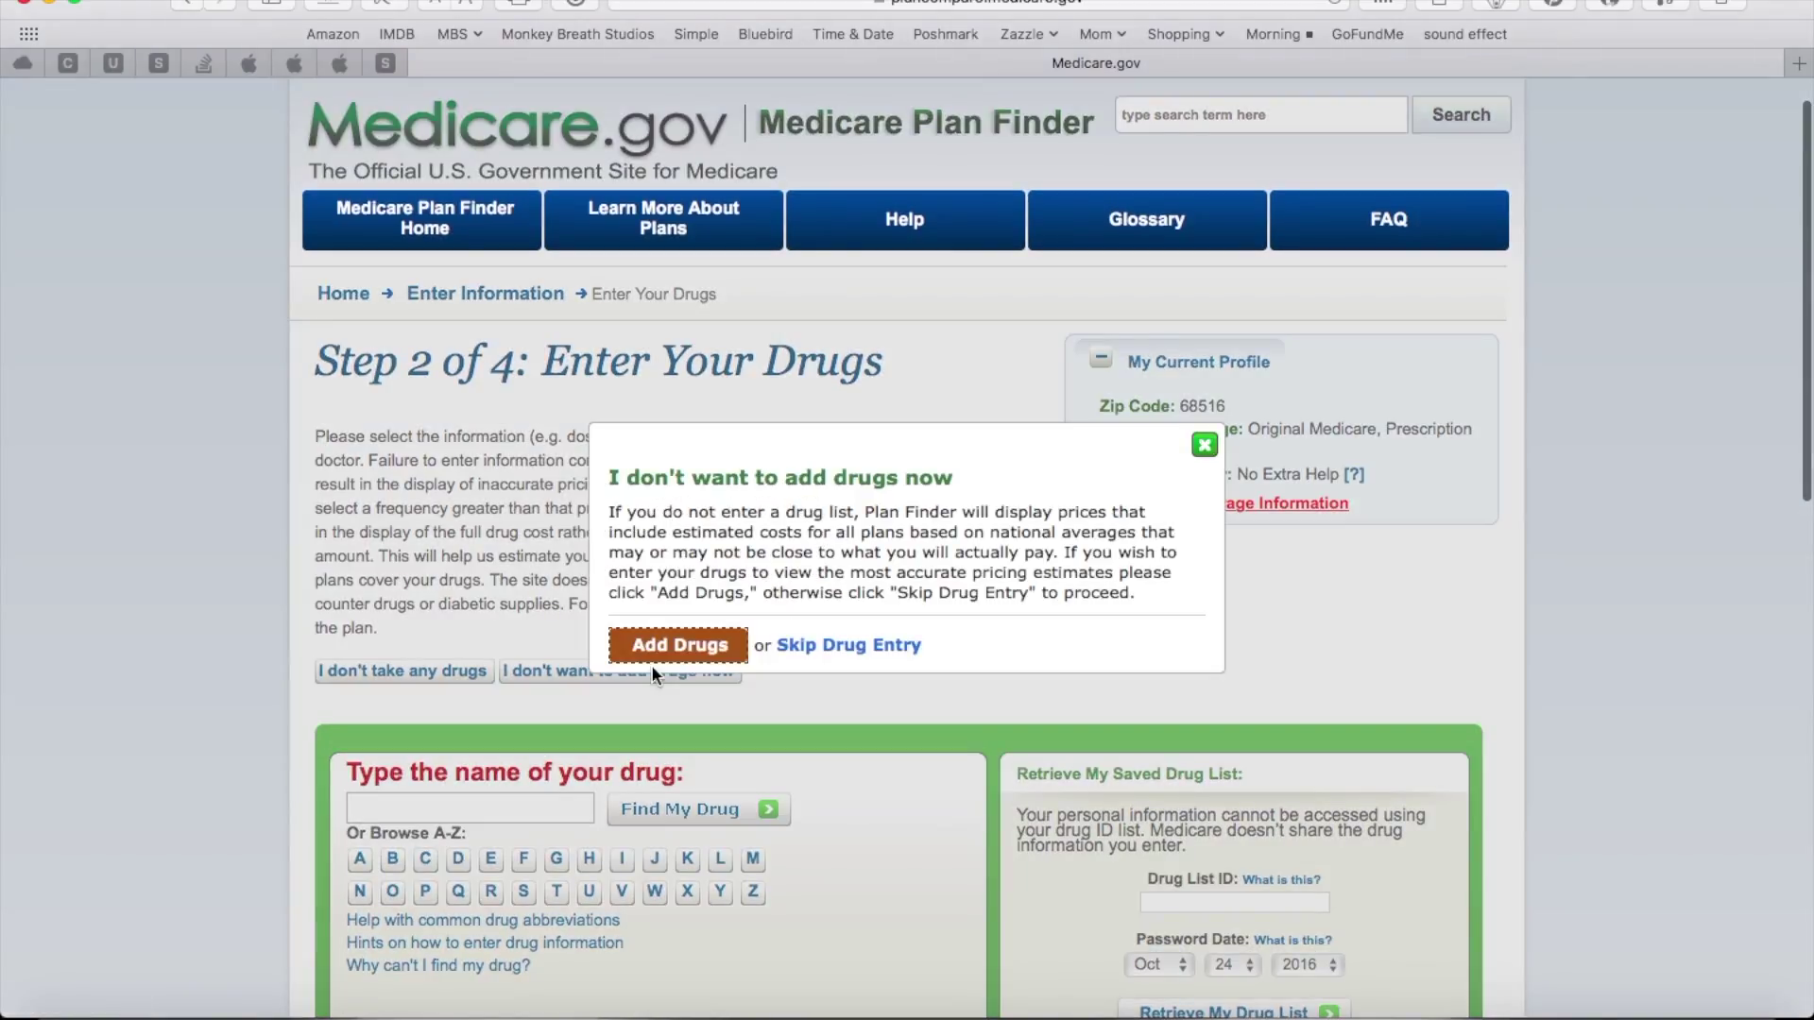
{"action": "left_click", "coordinate": [822, 648]}
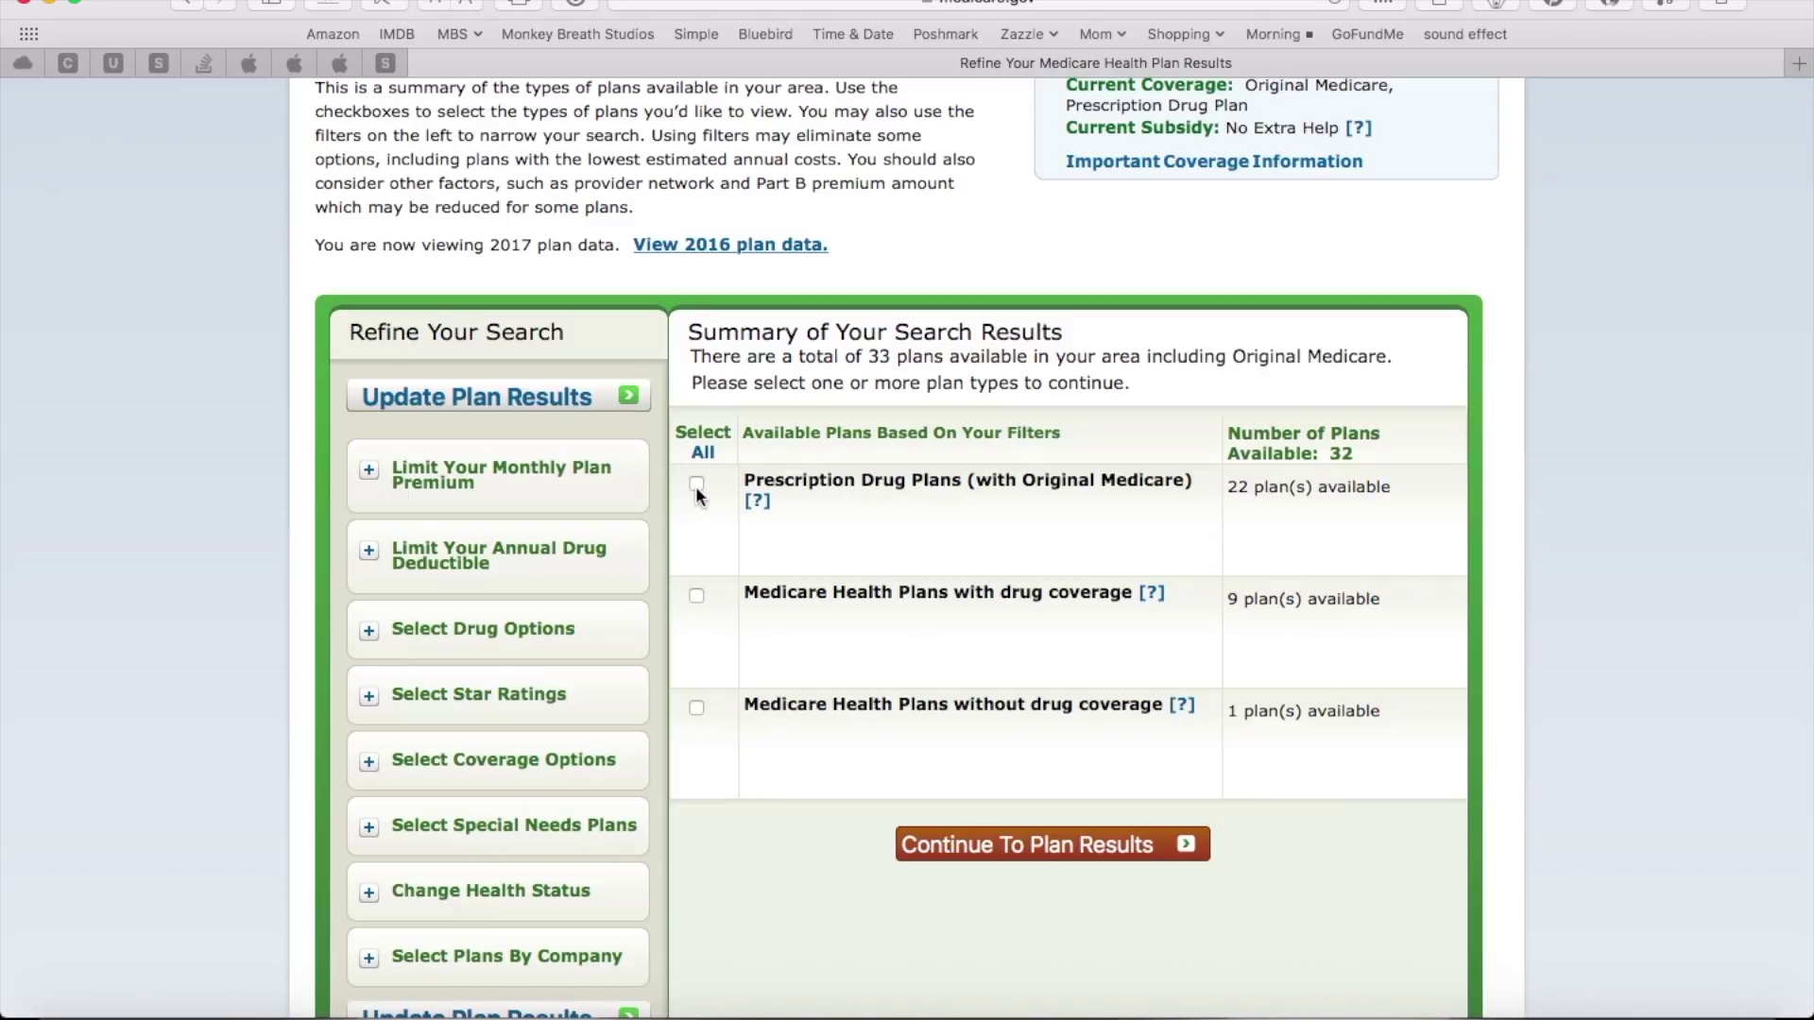
Step: Select Prescription Drug Plans (with Original Medicare) as the plan type and continue to the plan results
{"action": "scroll", "coordinate": [695, 486], "scroll_direction": "up", "scroll_amount": 3}
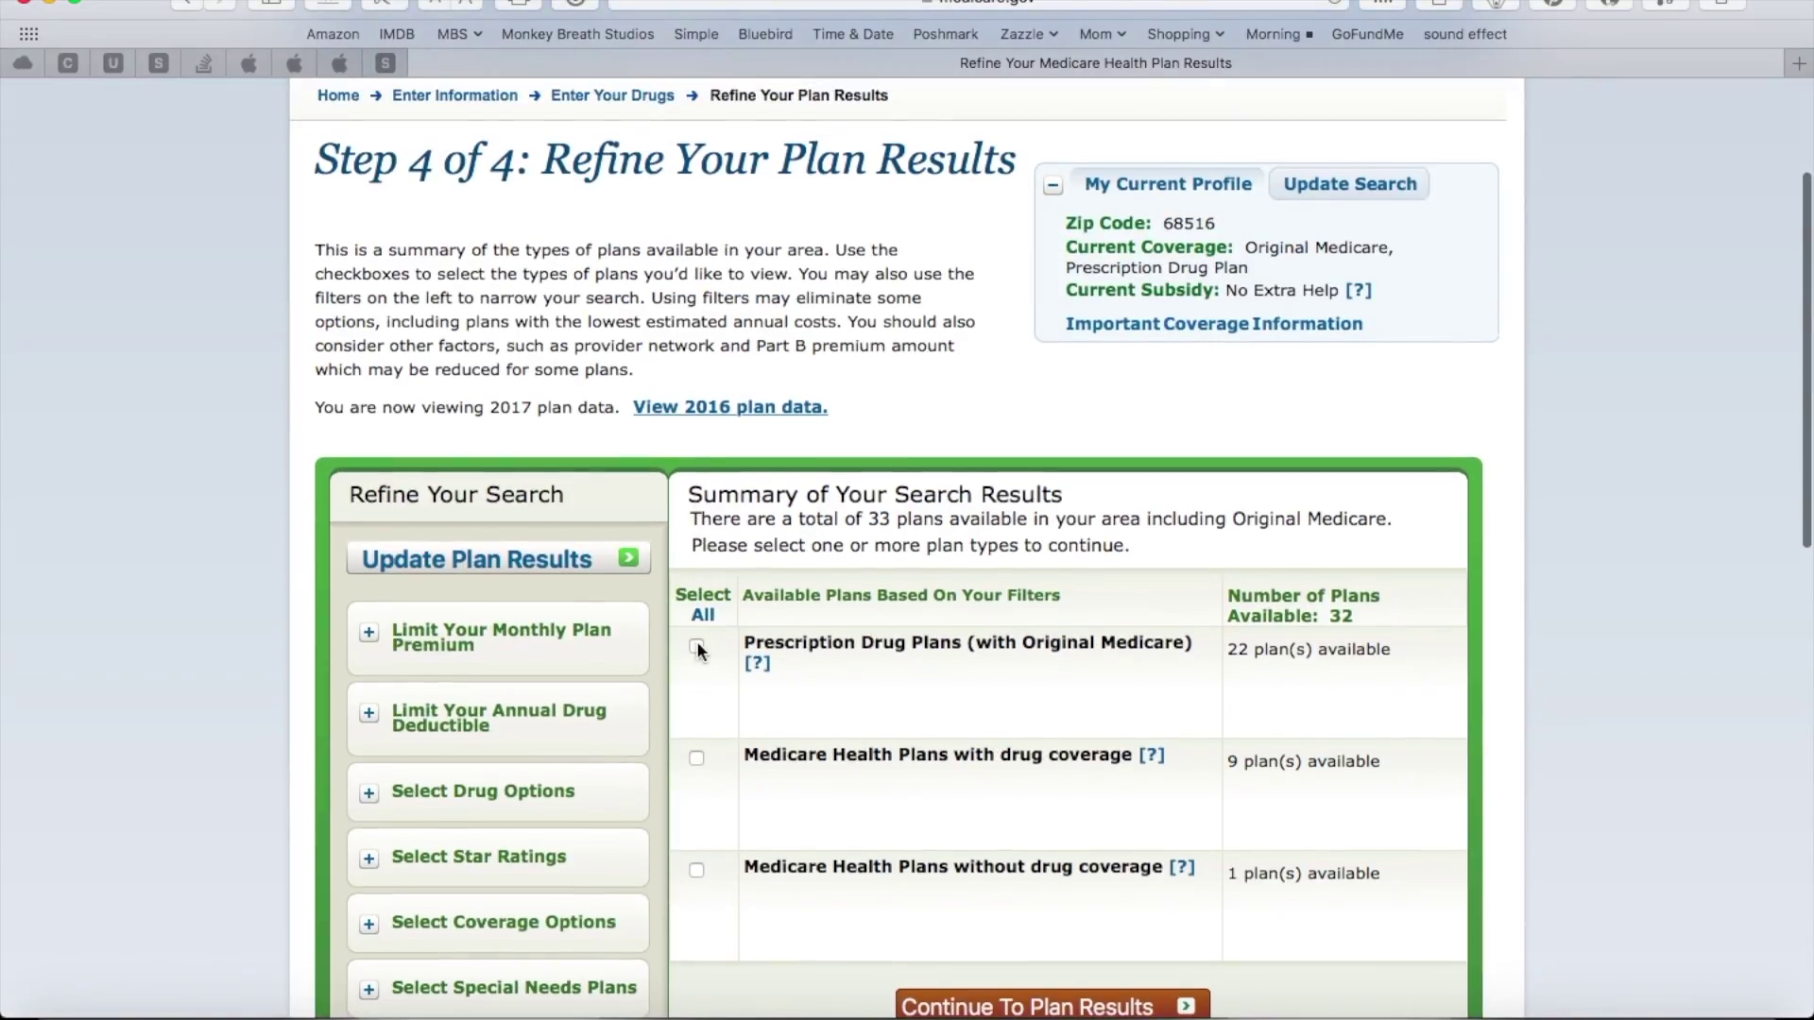
{"action": "left_click", "coordinate": [699, 648]}
{"action": "left_click", "coordinate": [943, 1006]}
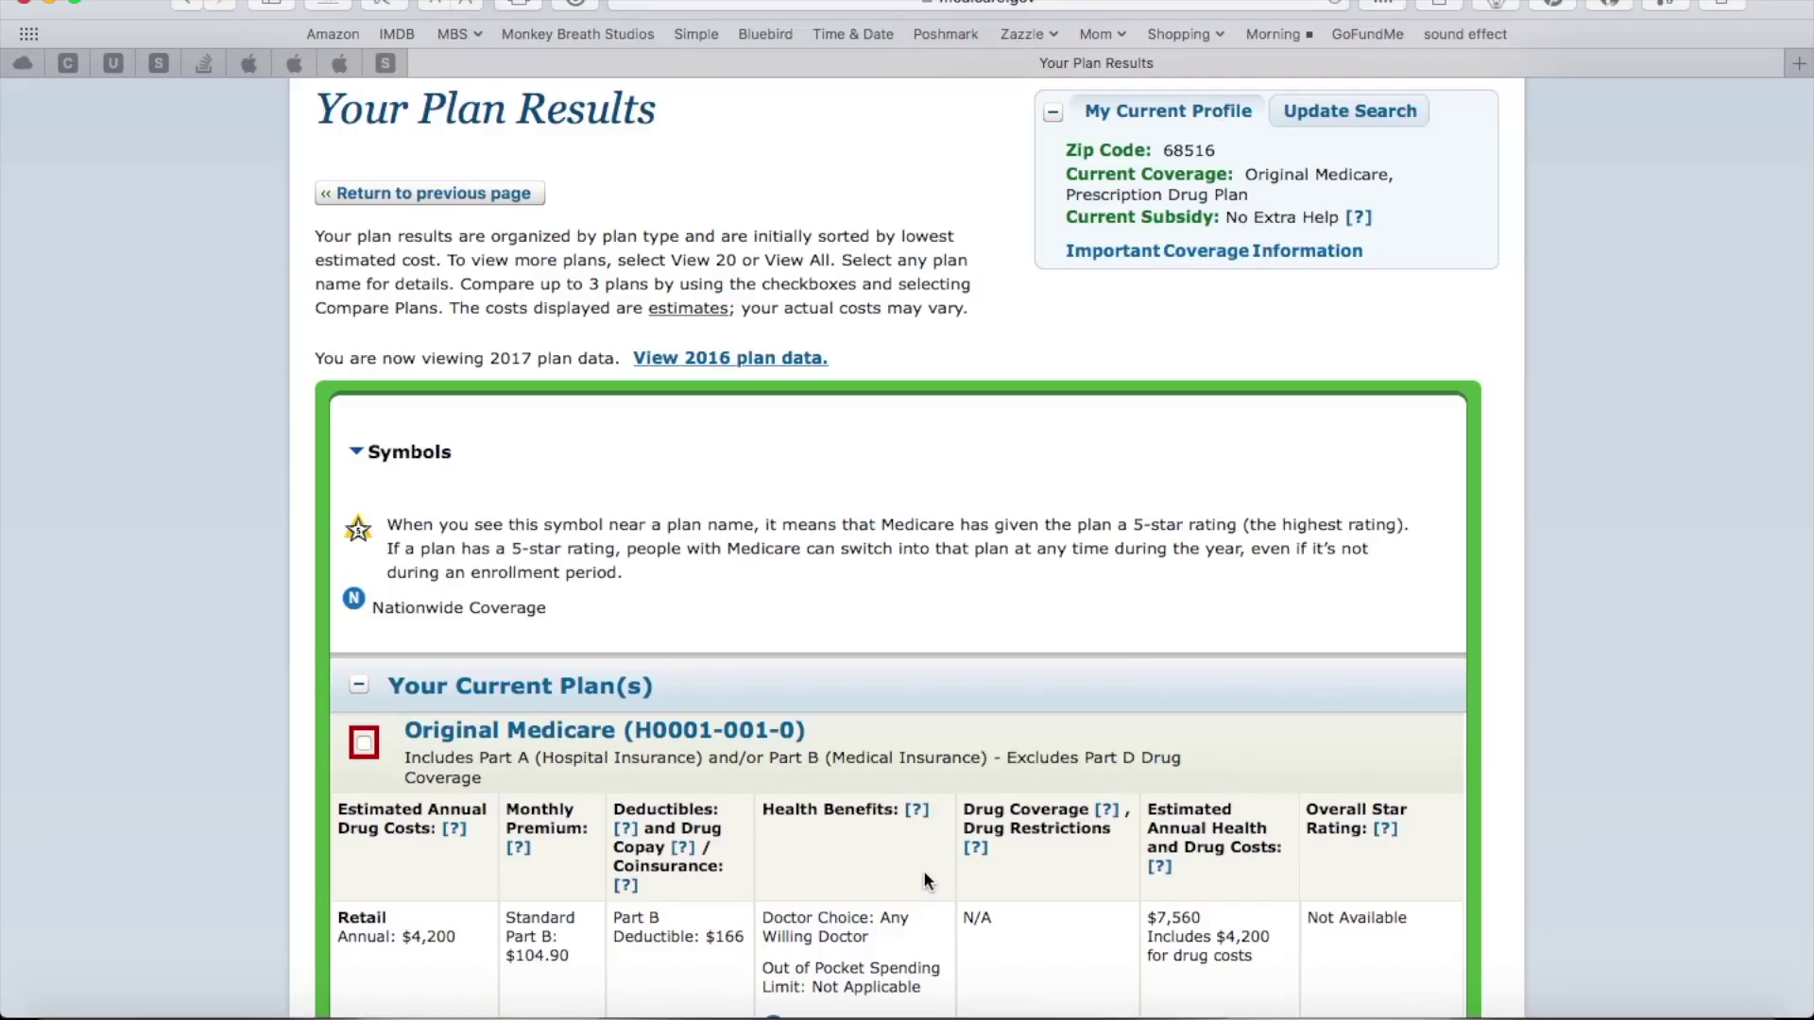
Step: Examine the prescription drug plan results, comparing annual drug costs, monthly premiums, deductibles, copays and star ratings
{"action": "scroll", "coordinate": [924, 878], "scroll_direction": "down", "scroll_amount": 4}
{"action": "scroll", "coordinate": [924, 880], "scroll_direction": "down", "scroll_amount": 7}
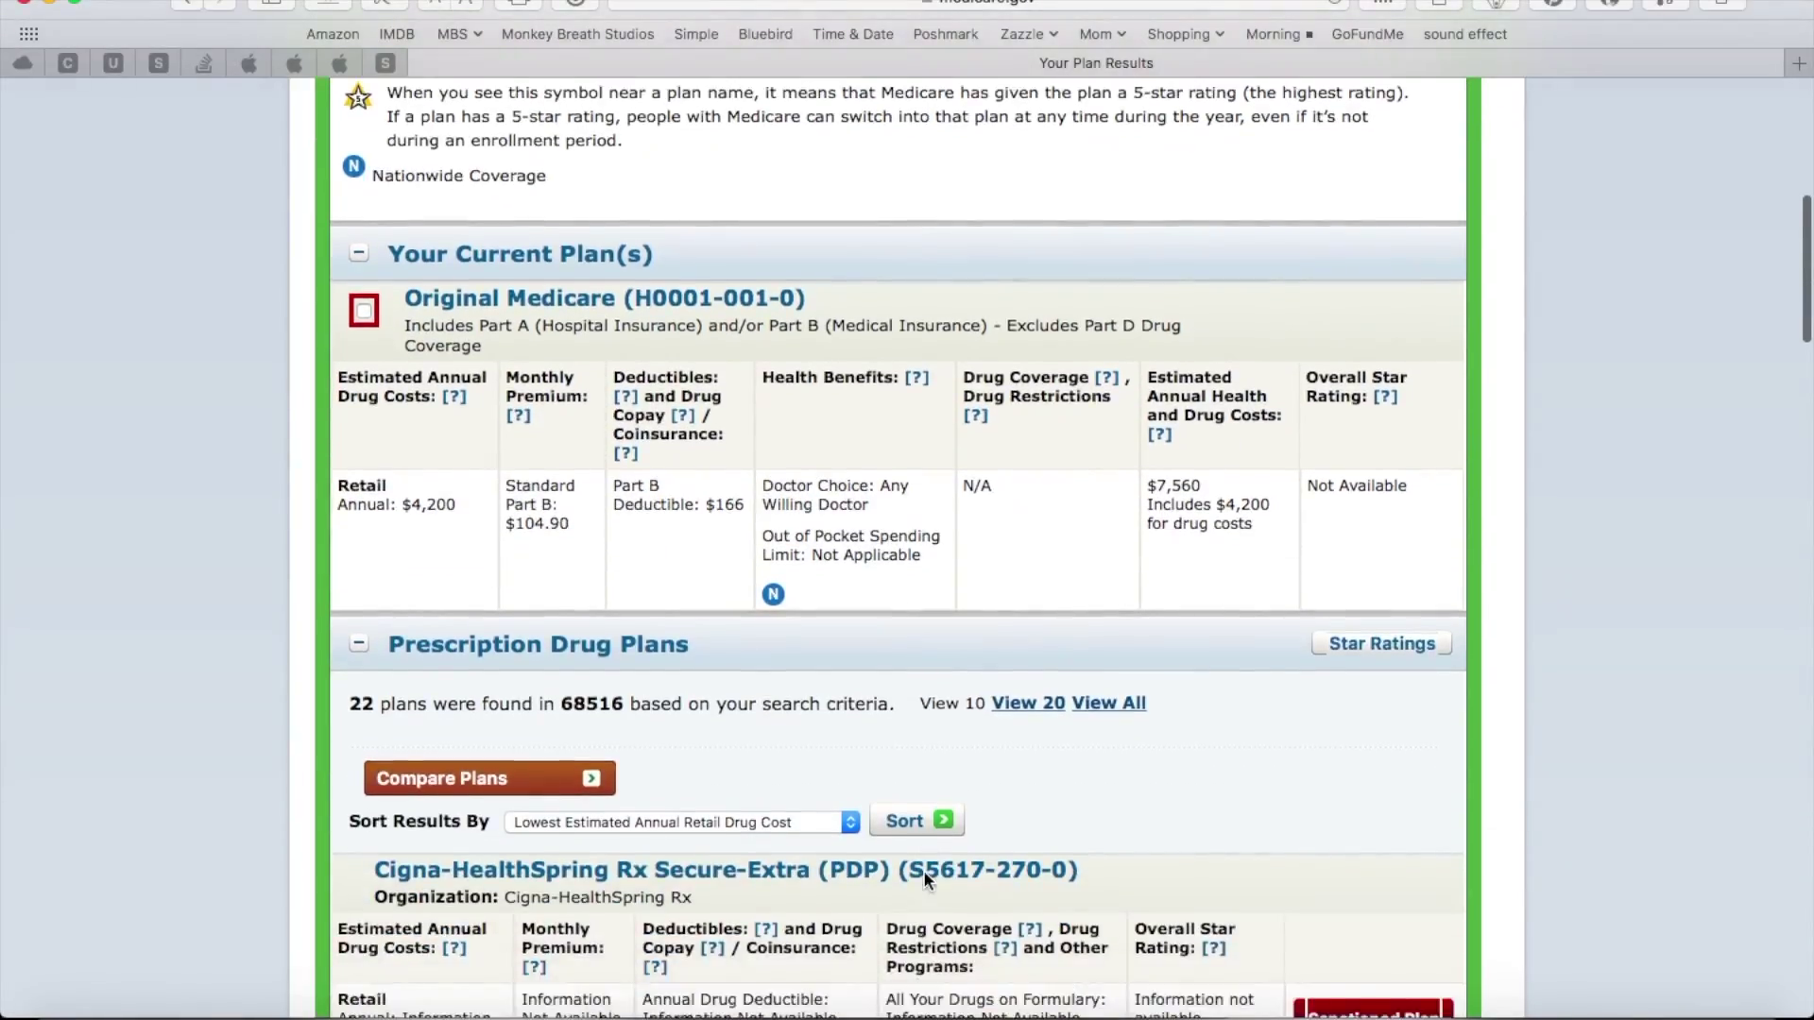
{"action": "scroll", "coordinate": [925, 874], "scroll_direction": "down", "scroll_amount": 1}
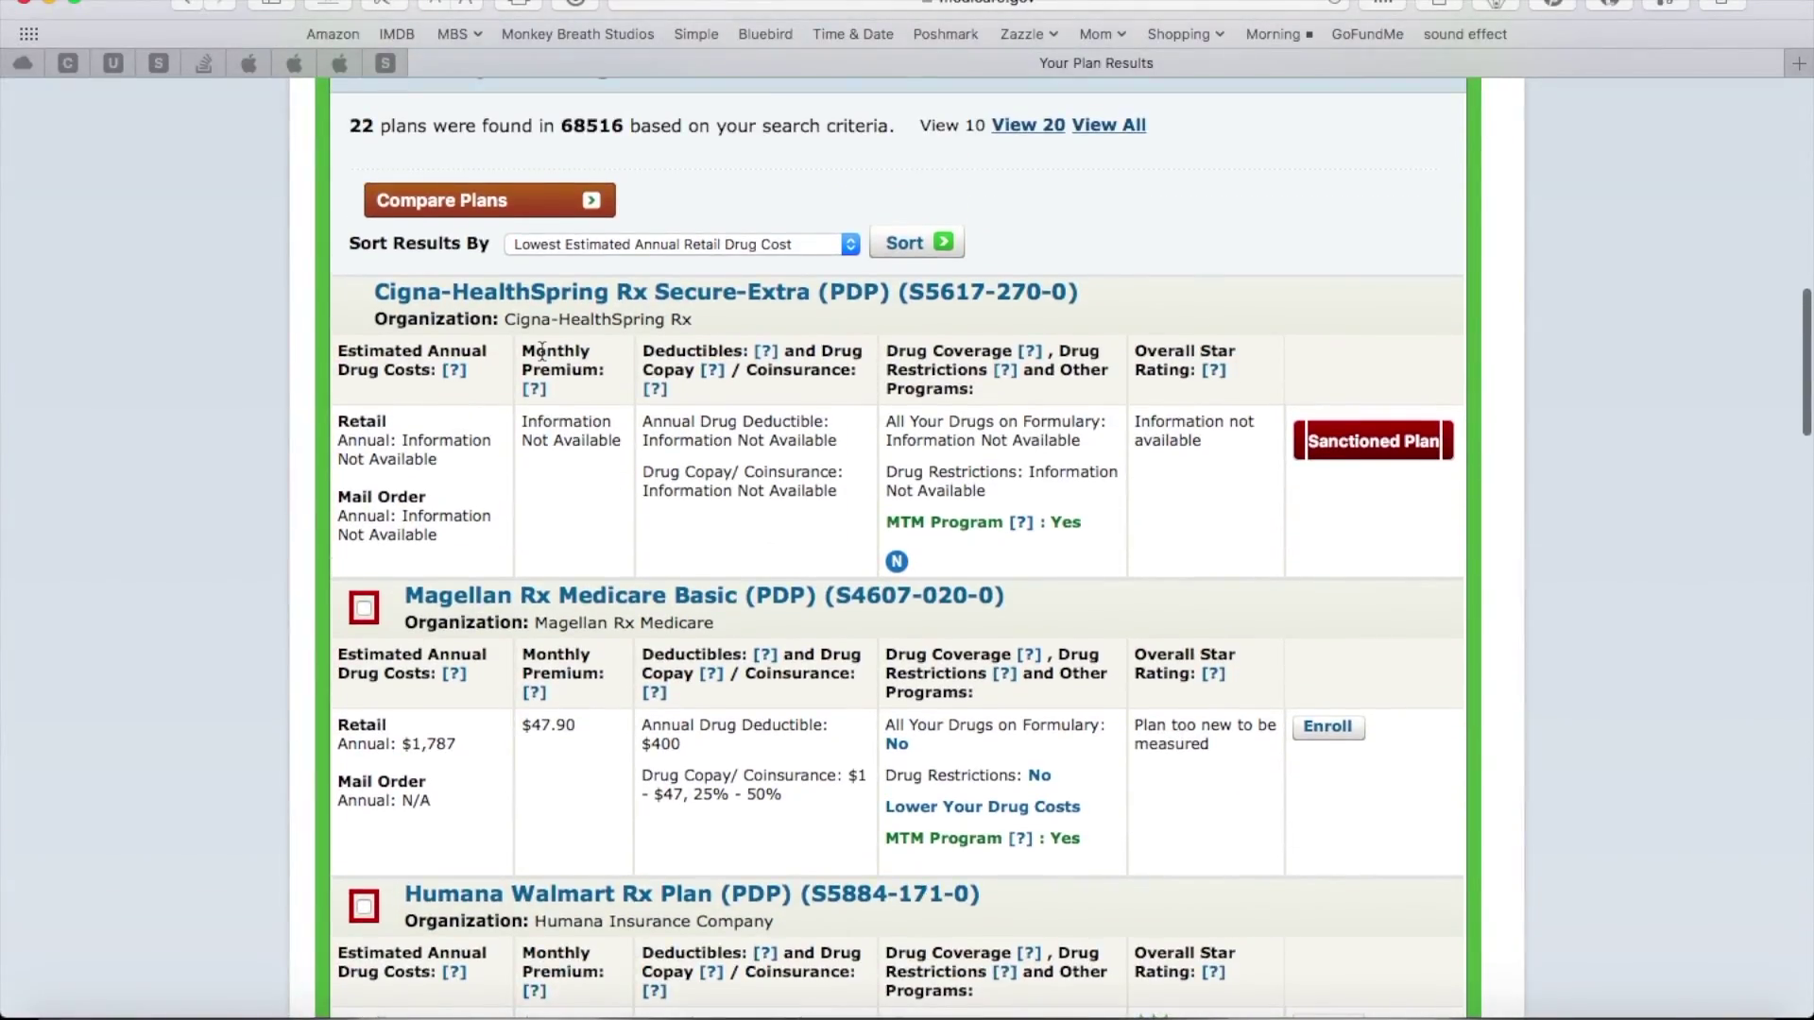
{"action": "scroll", "coordinate": [535, 346], "scroll_direction": "down", "scroll_amount": 1}
{"action": "left_click_drag", "start_coordinate": [522, 111], "coordinate": [358, 111]}
{"action": "left_click", "coordinate": [358, 110]}
{"action": "scroll", "coordinate": [767, 565], "scroll_direction": "down", "scroll_amount": 3}
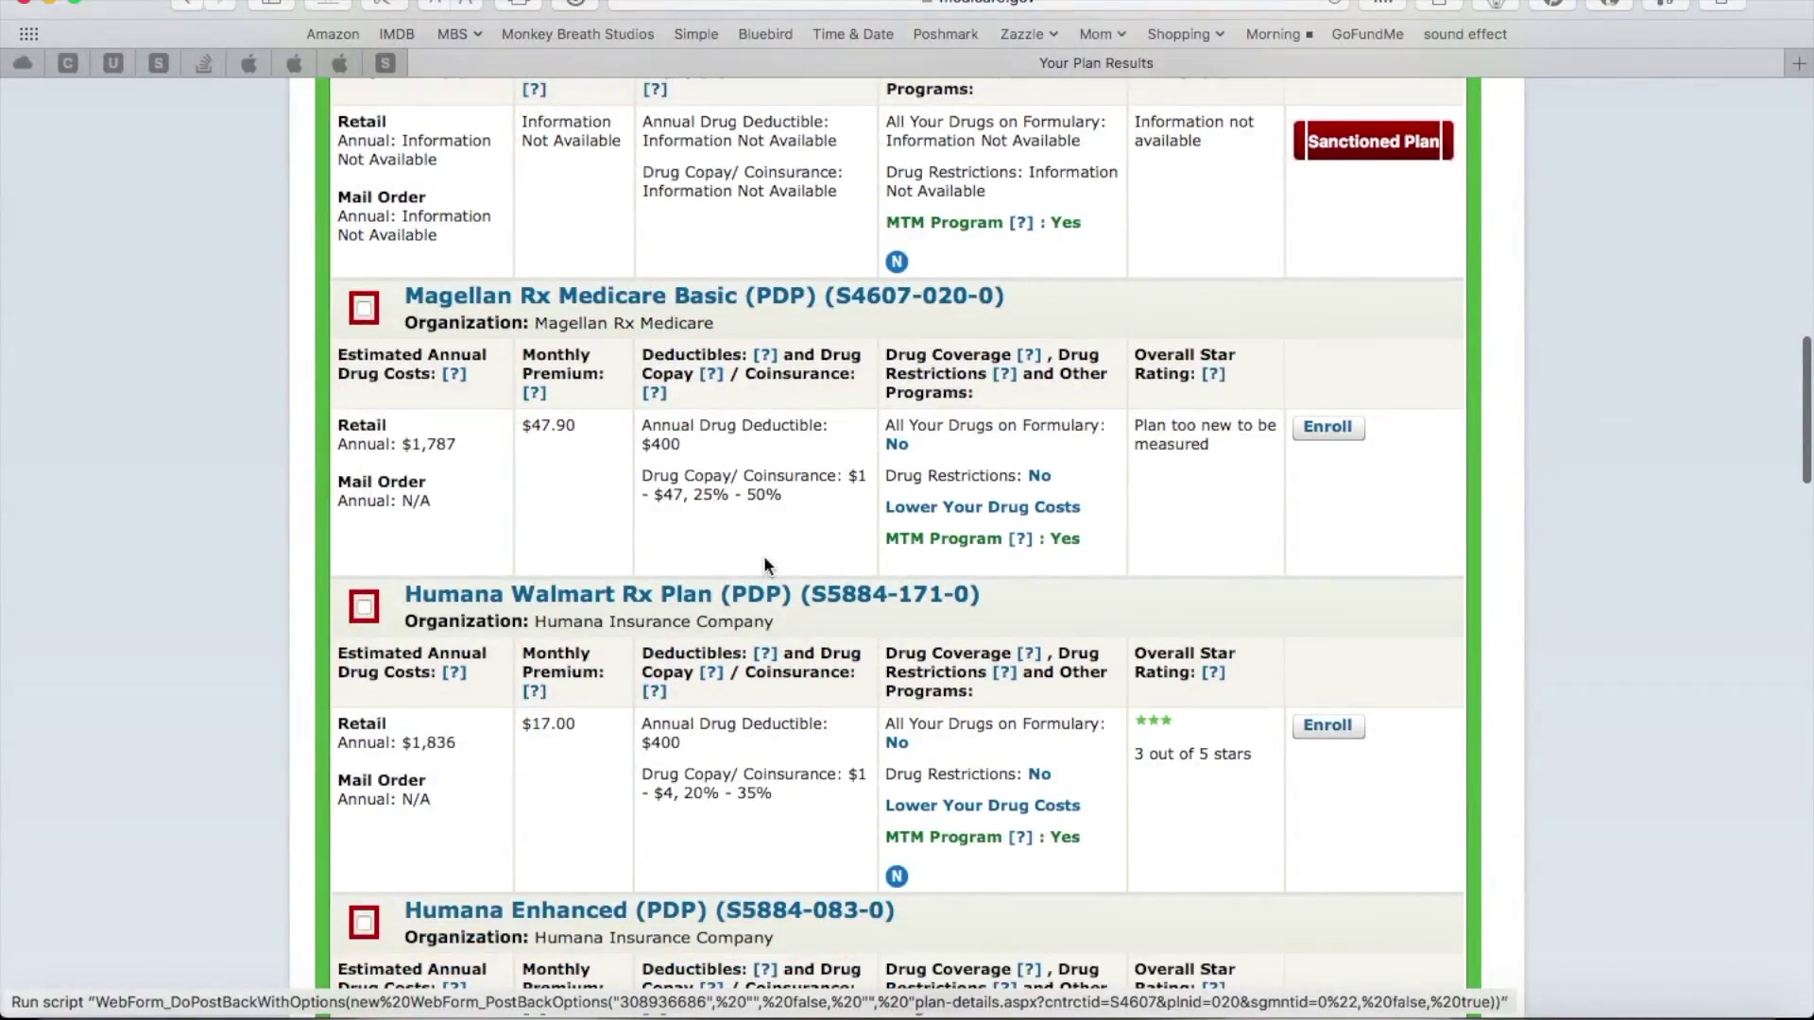
{"action": "scroll", "coordinate": [765, 565], "scroll_direction": "down", "scroll_amount": 10}
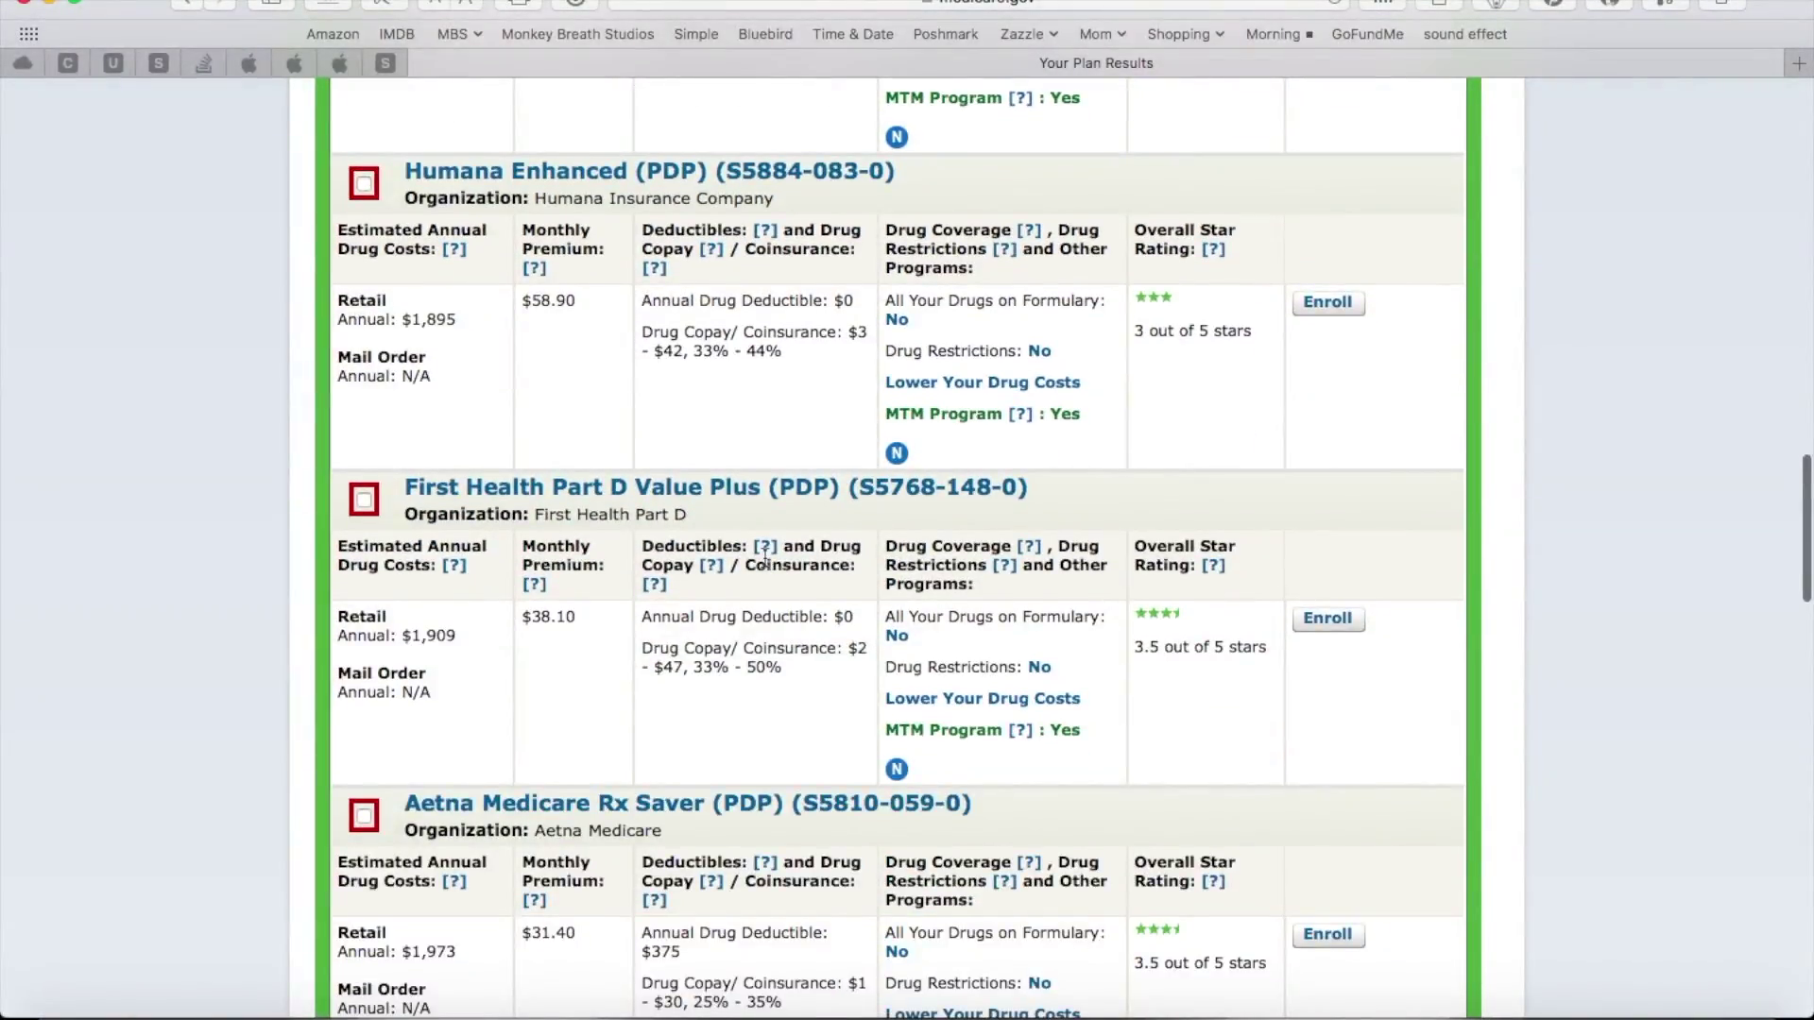
{"action": "scroll", "coordinate": [765, 565], "scroll_direction": "down", "scroll_amount": 3}
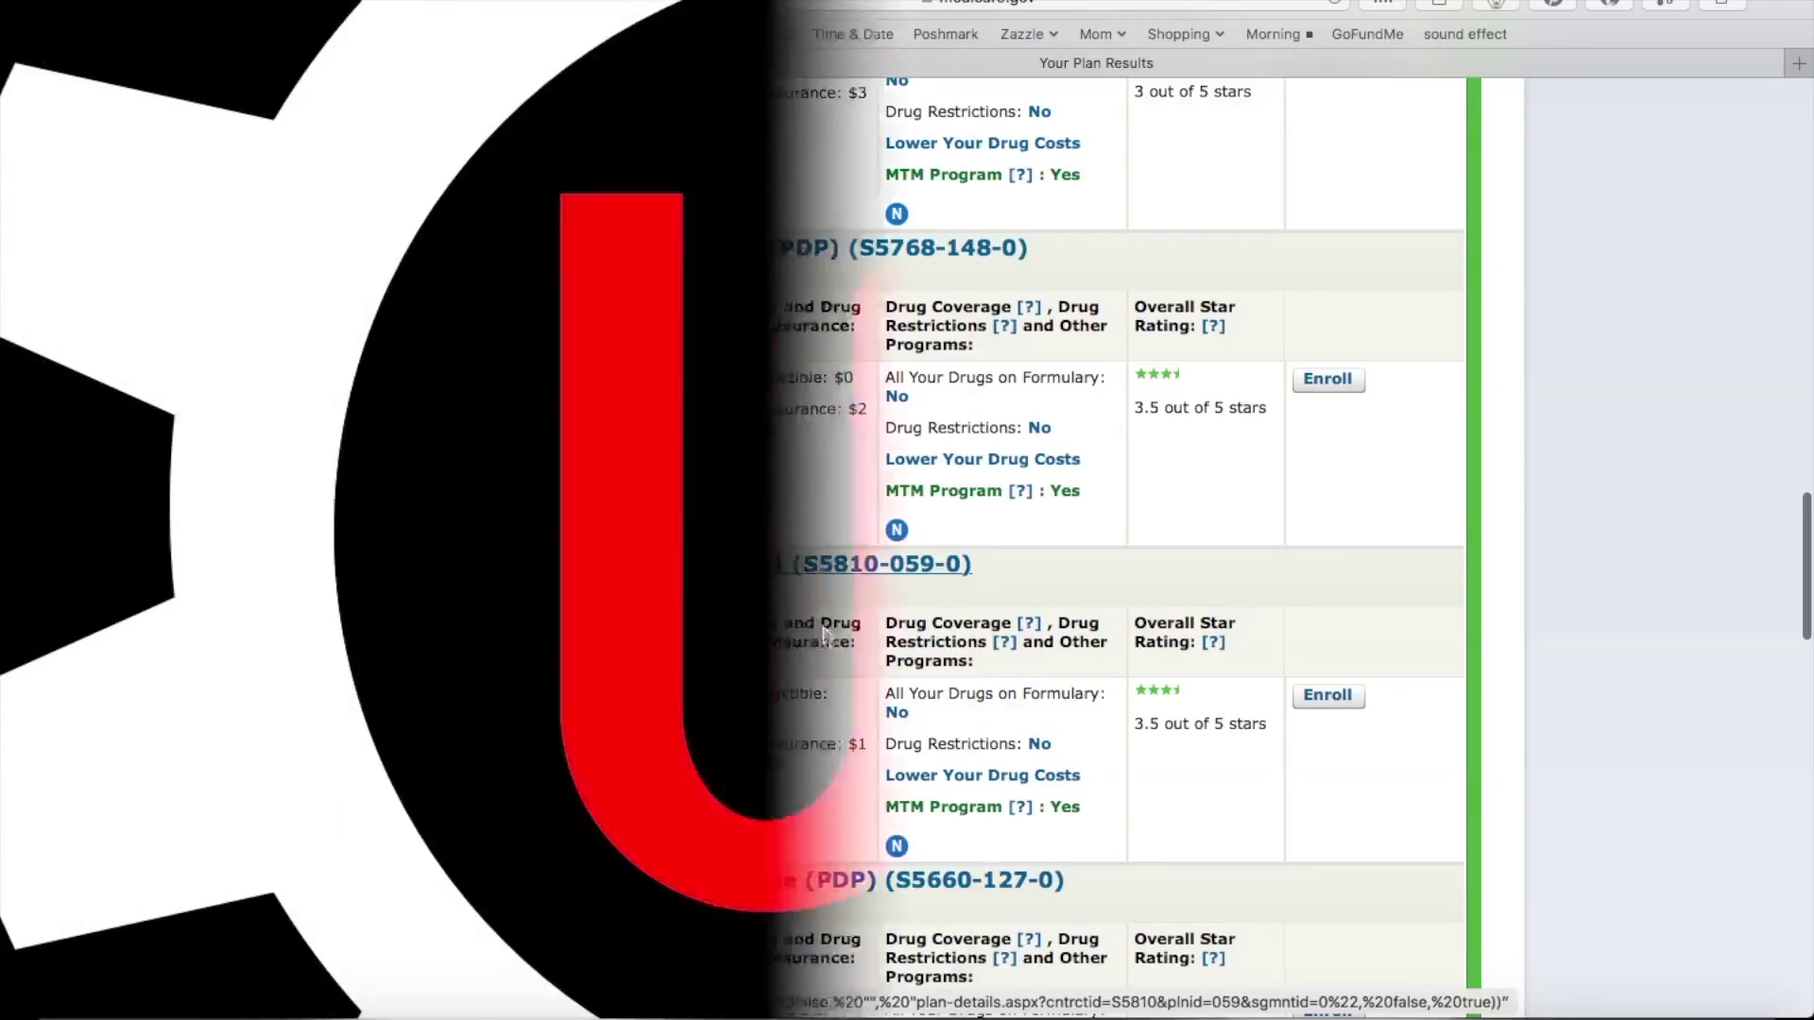